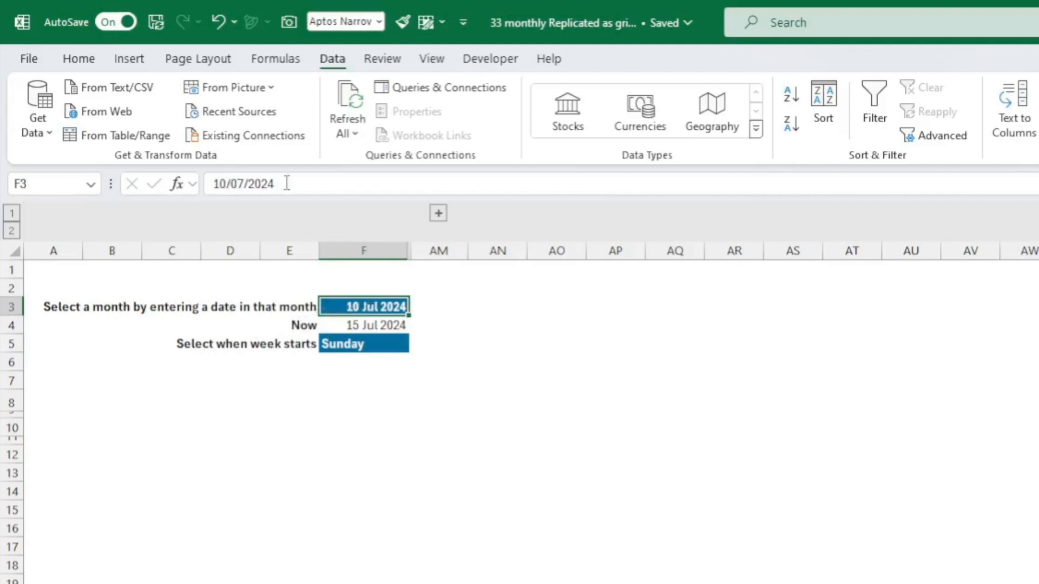
# - Examine the current-date formula in F4 and the week-start options offered by the drop-down list in F5
pyautogui.click(335, 323)
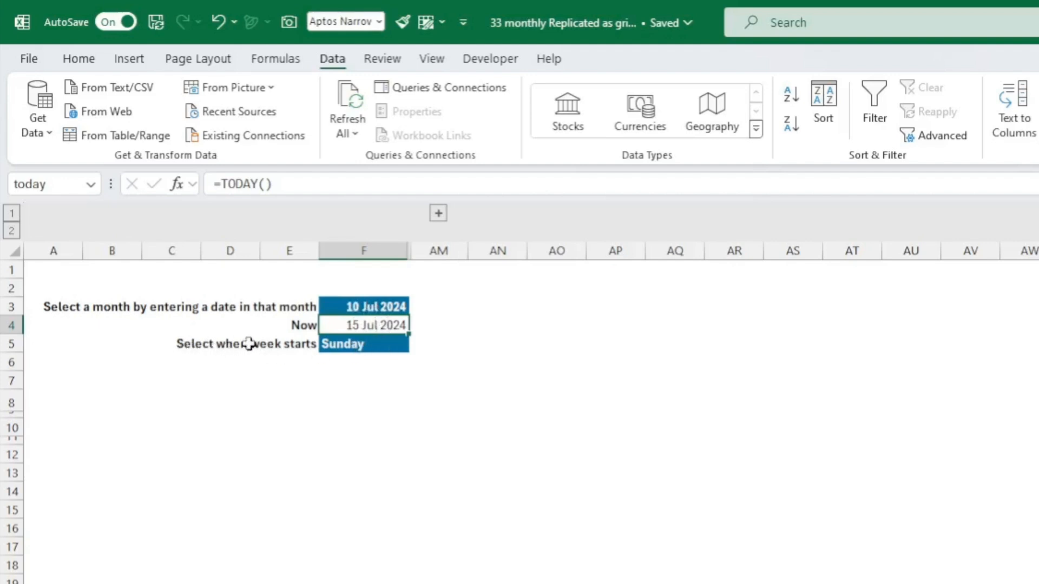
pyautogui.click(354, 345)
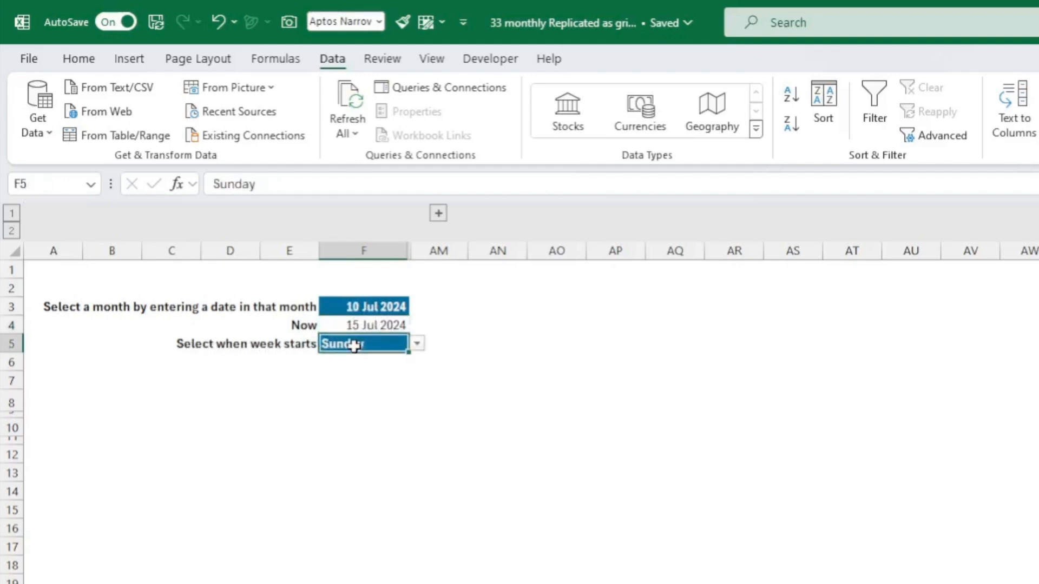
pyautogui.click(418, 346)
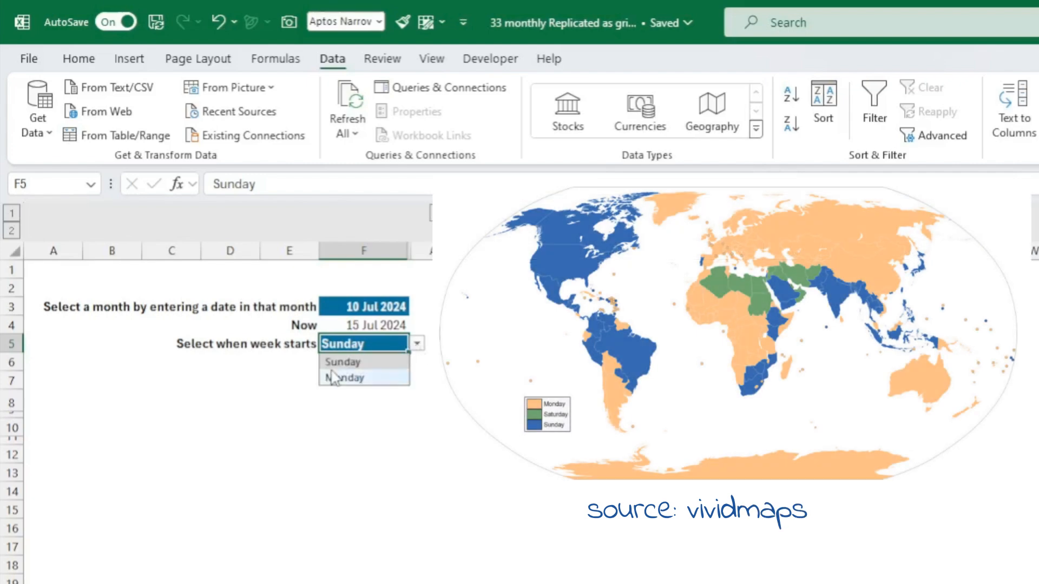
pyautogui.click(349, 363)
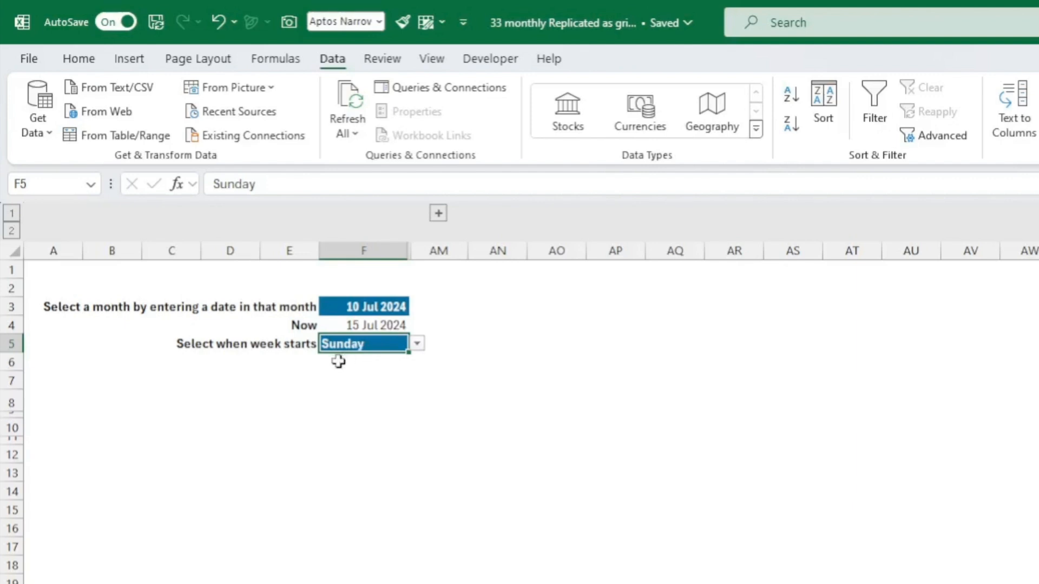
pyautogui.click(352, 359)
pyautogui.click(372, 344)
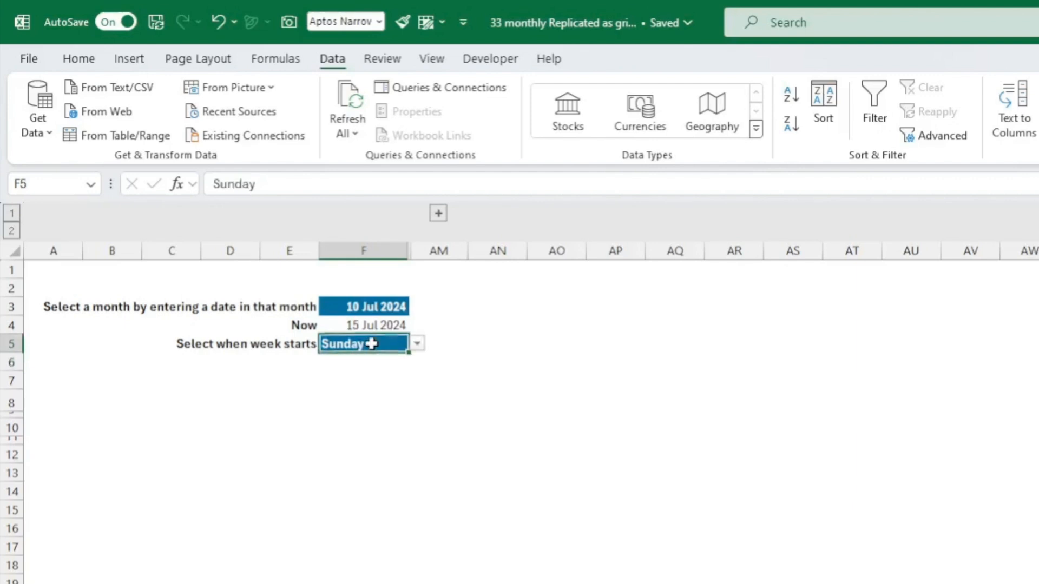
pyautogui.click(418, 345)
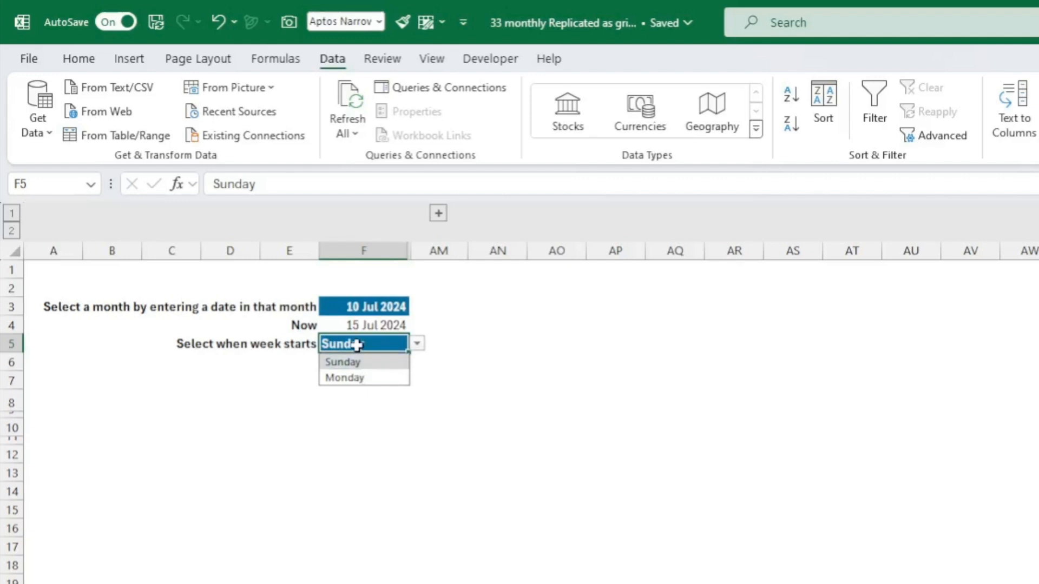
# - Set the data validation list source for F5 to cells C9:C10 on the Calc sheet
pyautogui.click(335, 61)
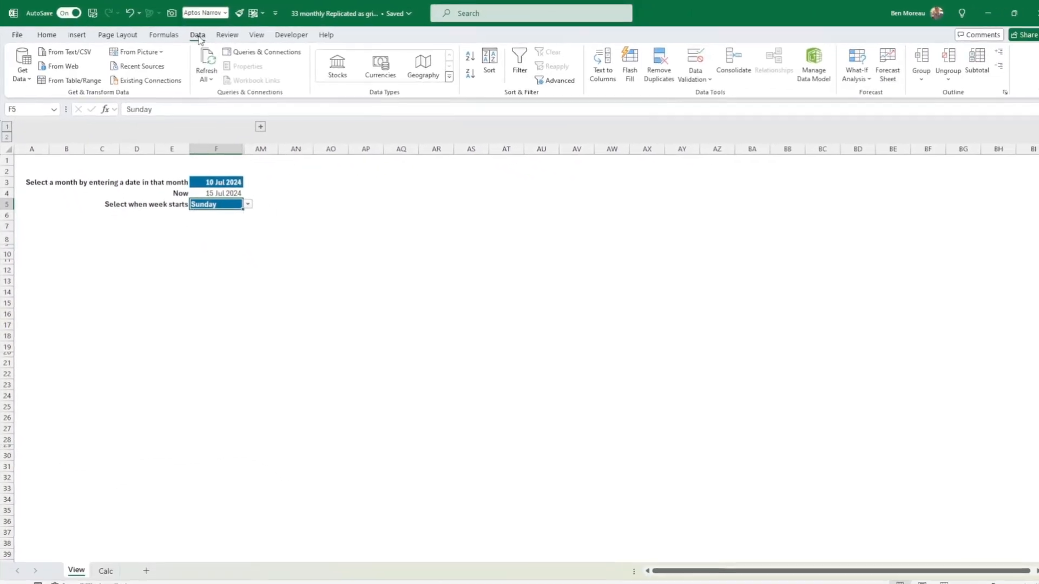
pyautogui.click(690, 76)
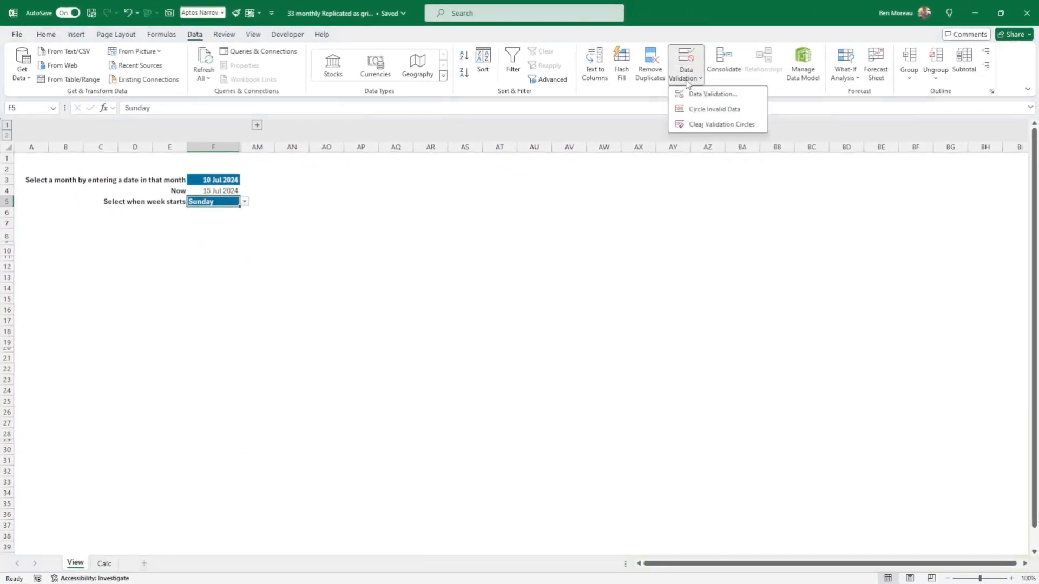
pyautogui.click(706, 95)
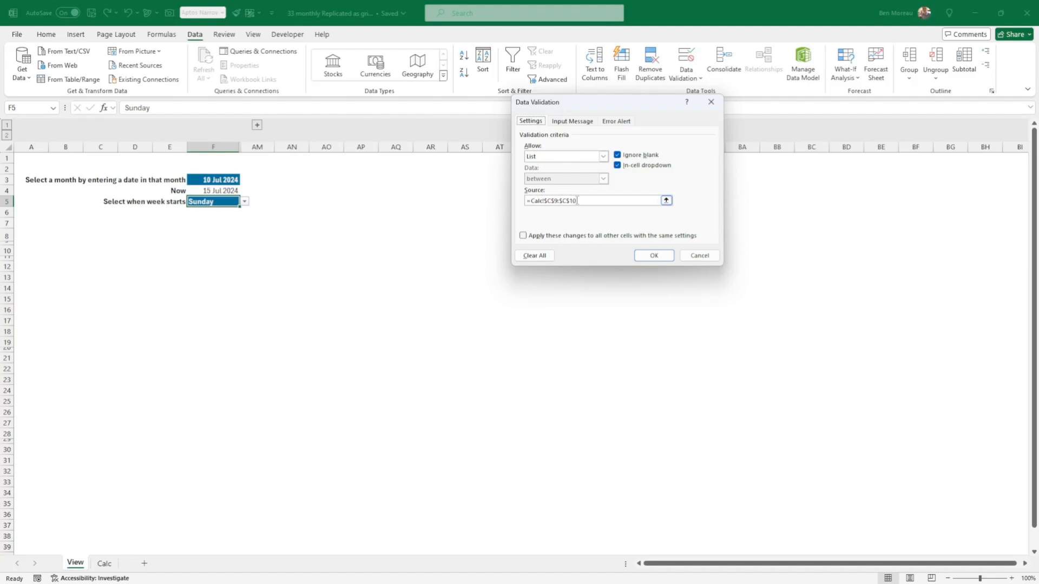
pyautogui.hotkey('ctrl', 'pagedown')
pyautogui.click(219, 256)
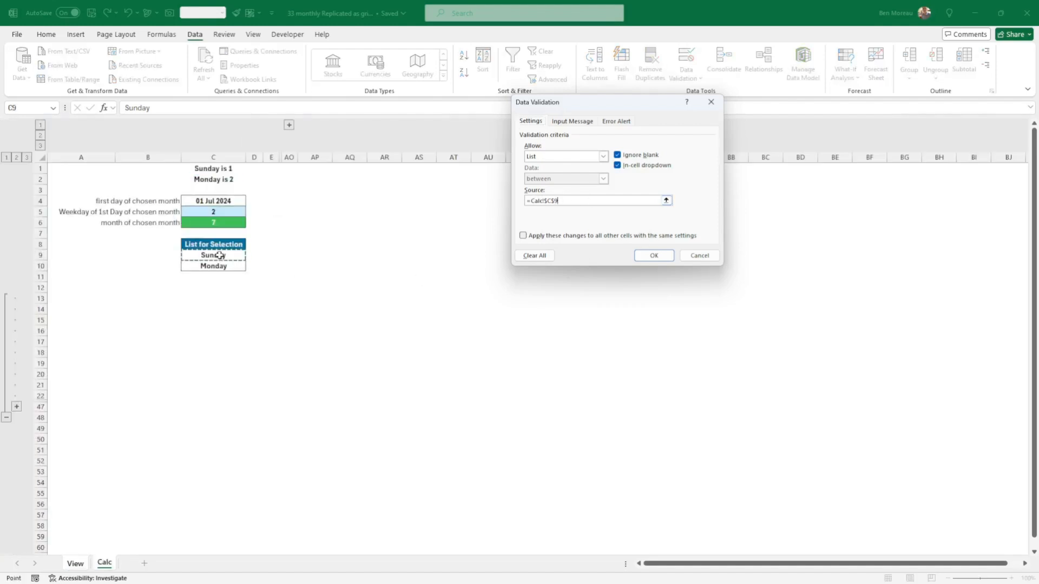
pyautogui.moveTo(219, 255); pyautogui.dragTo(220, 267)
pyautogui.click(652, 256)
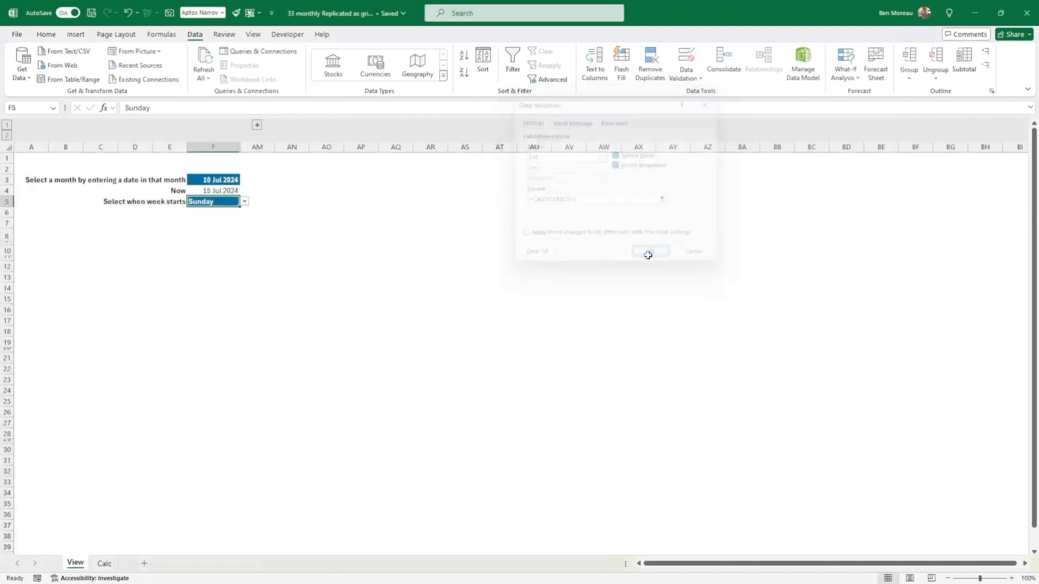
# - Test the week-start selection in F5 by switching it to Monday and back to Sunday
pyautogui.click(244, 201)
pyautogui.click(225, 222)
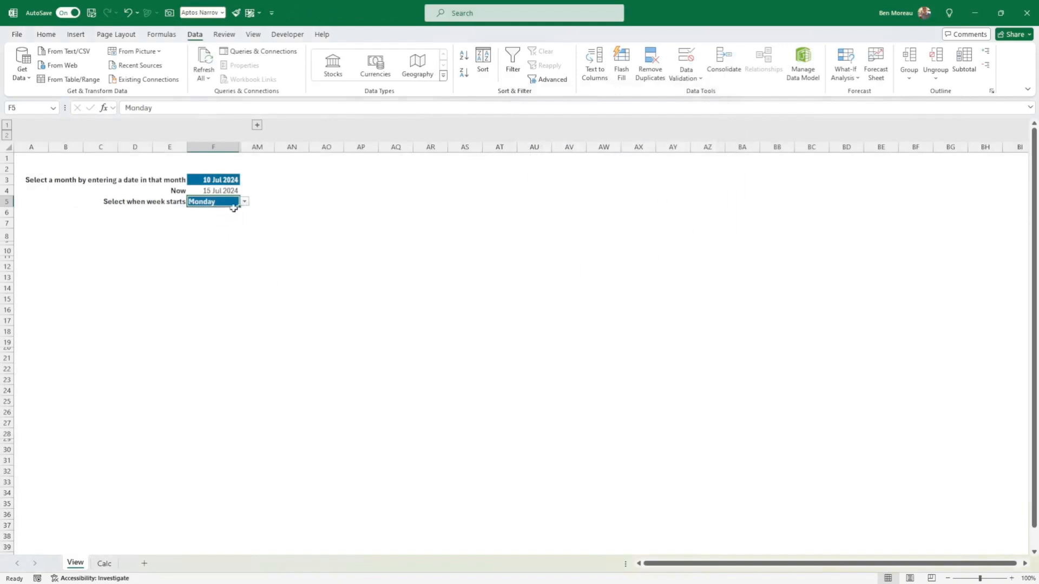
pyautogui.click(245, 201)
pyautogui.click(225, 211)
pyautogui.click(214, 237)
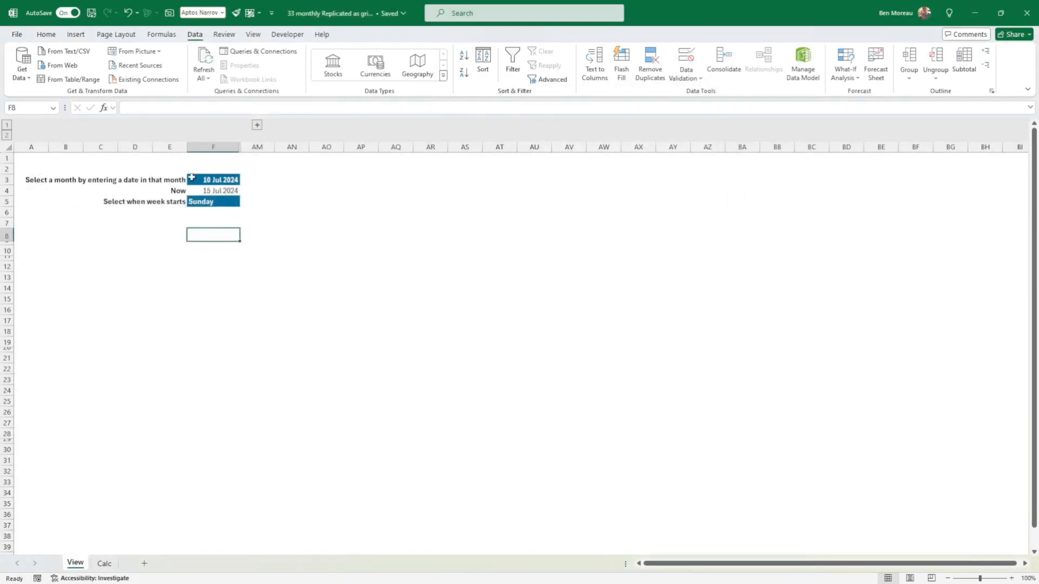
# - Examine the Sunday and Monday weekday numbering notes in C1:C2 on the Calc sheet
pyautogui.click(105, 564)
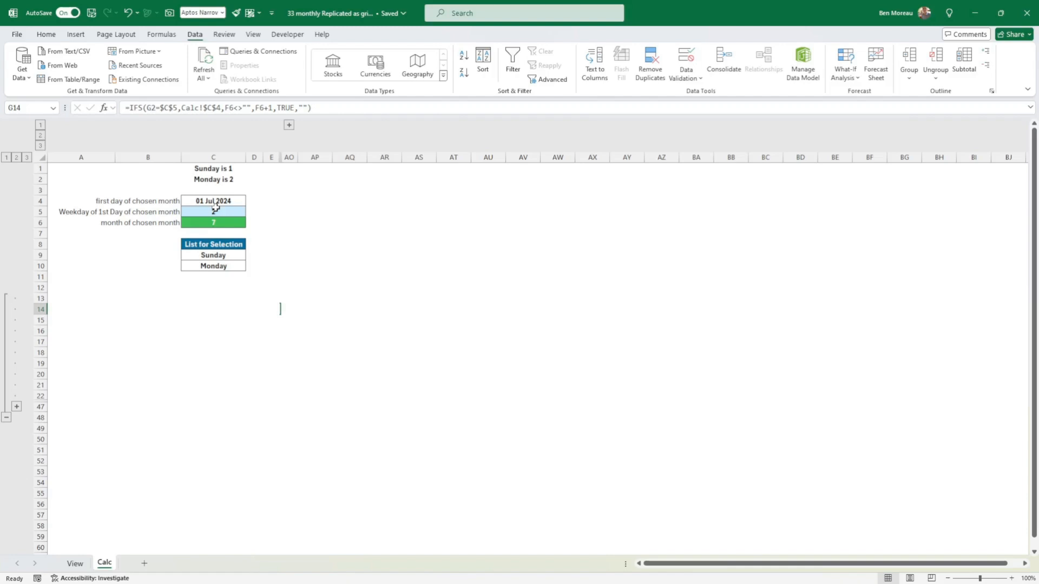
pyautogui.moveTo(217, 169); pyautogui.dragTo(219, 179)
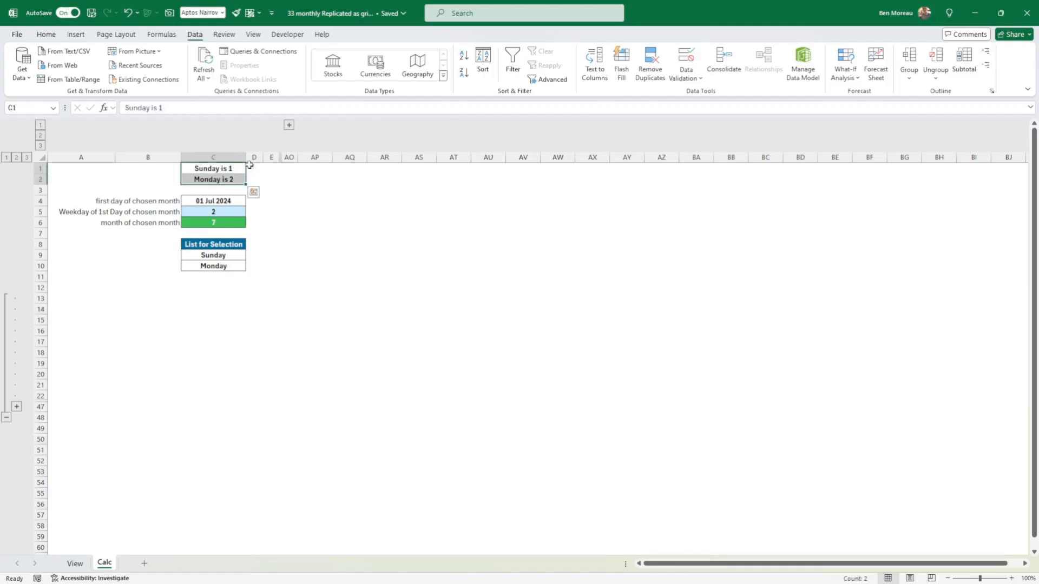
pyautogui.click(231, 168)
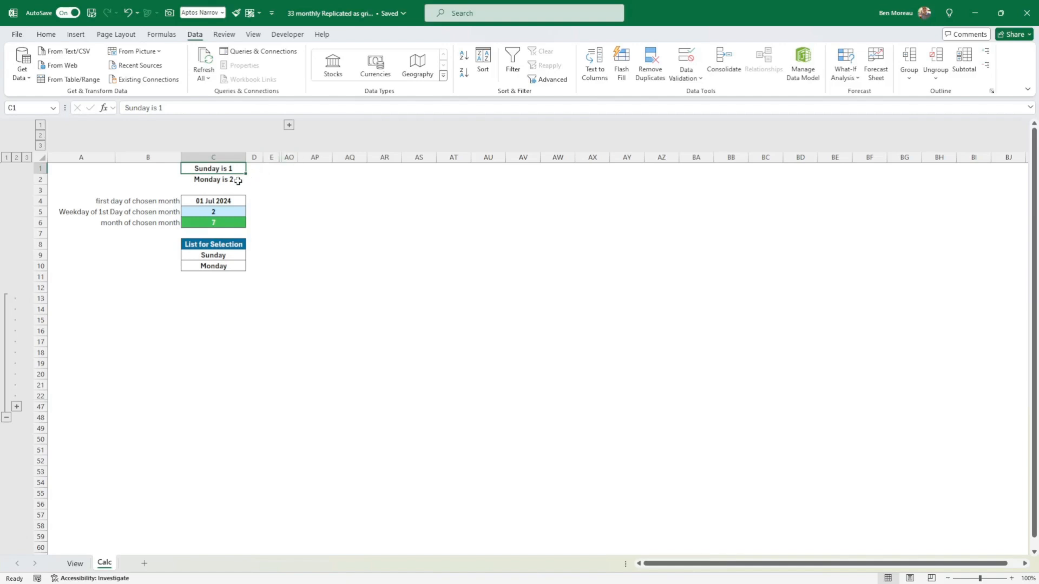
pyautogui.click(222, 180)
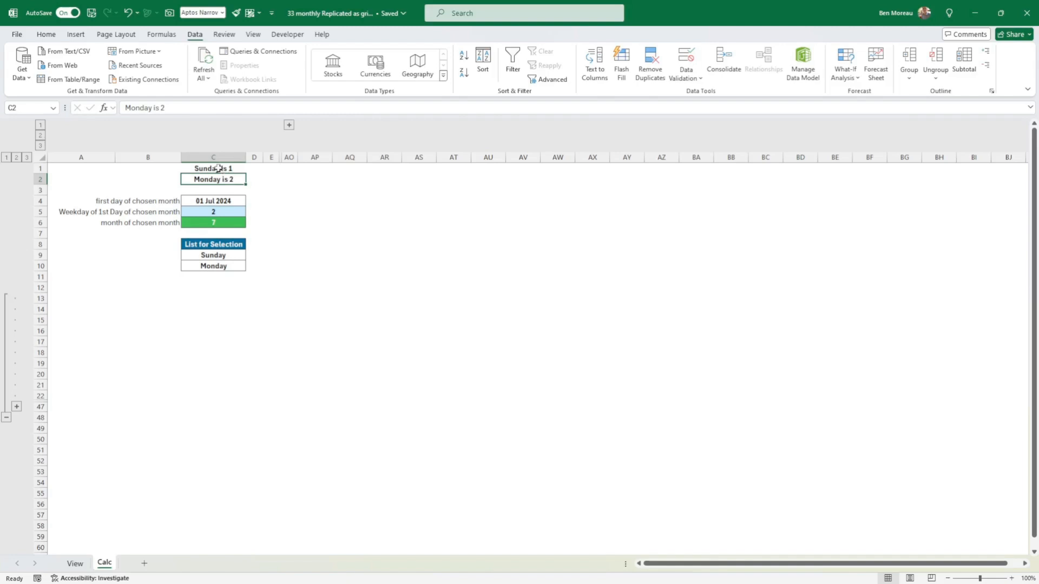
pyautogui.click(212, 169)
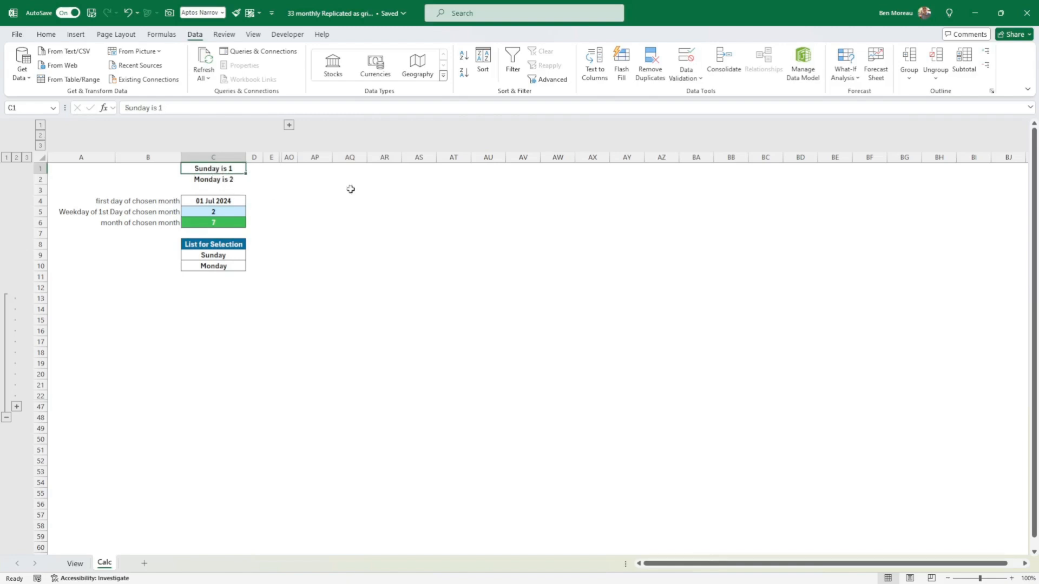
pyautogui.click(225, 179)
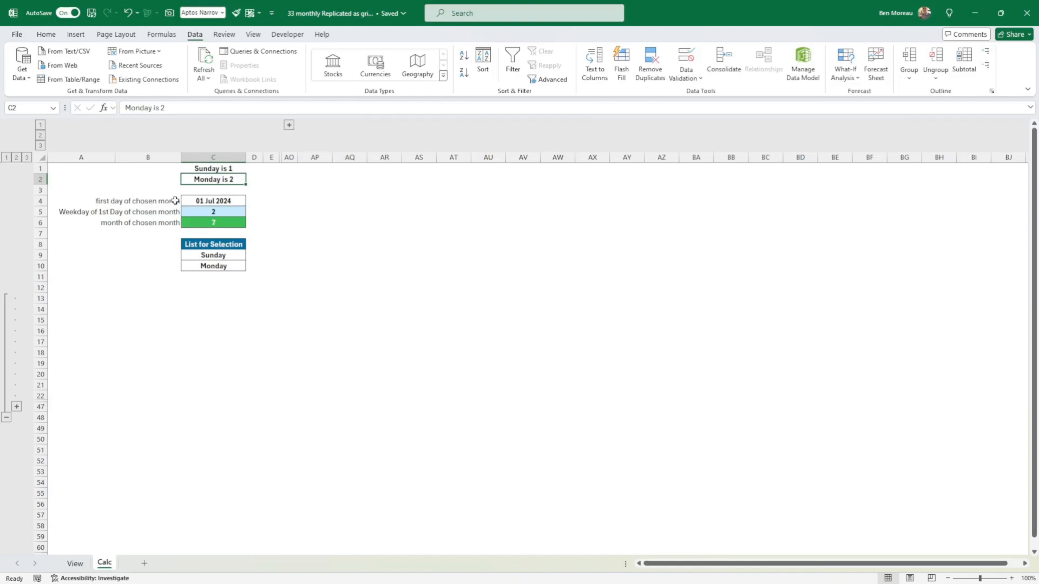
# - Examine the first-day-of-month formula in C4 on Calc and the date it refers to in F3 on View
pyautogui.click(174, 202)
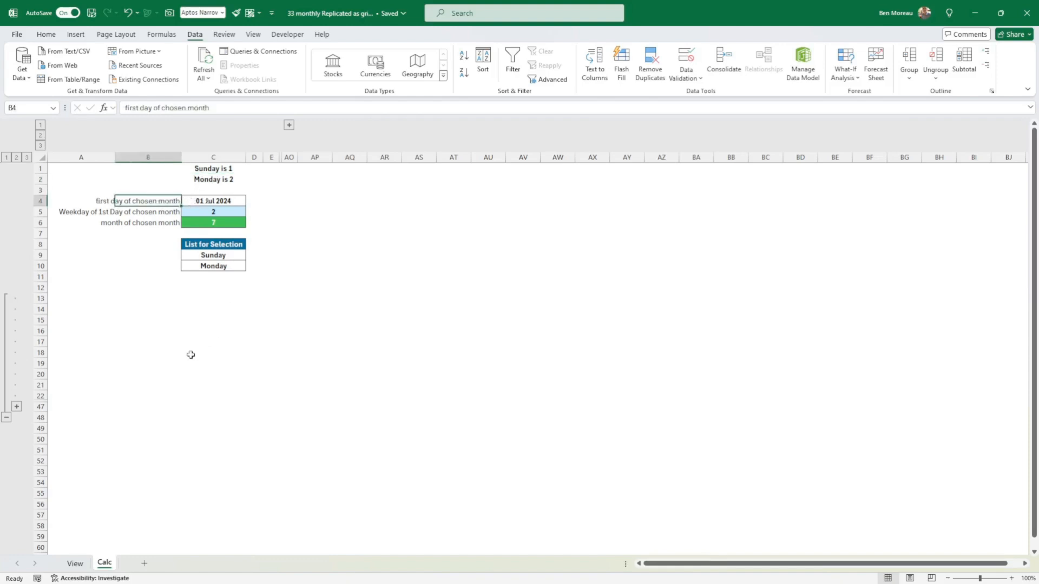
pyautogui.click(75, 564)
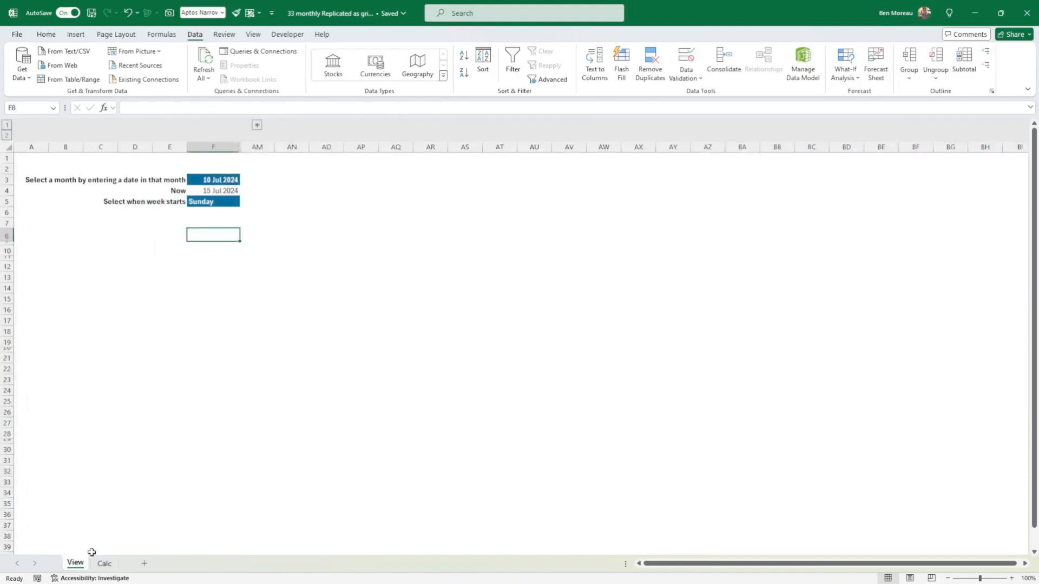
pyautogui.click(221, 179)
pyautogui.click(100, 564)
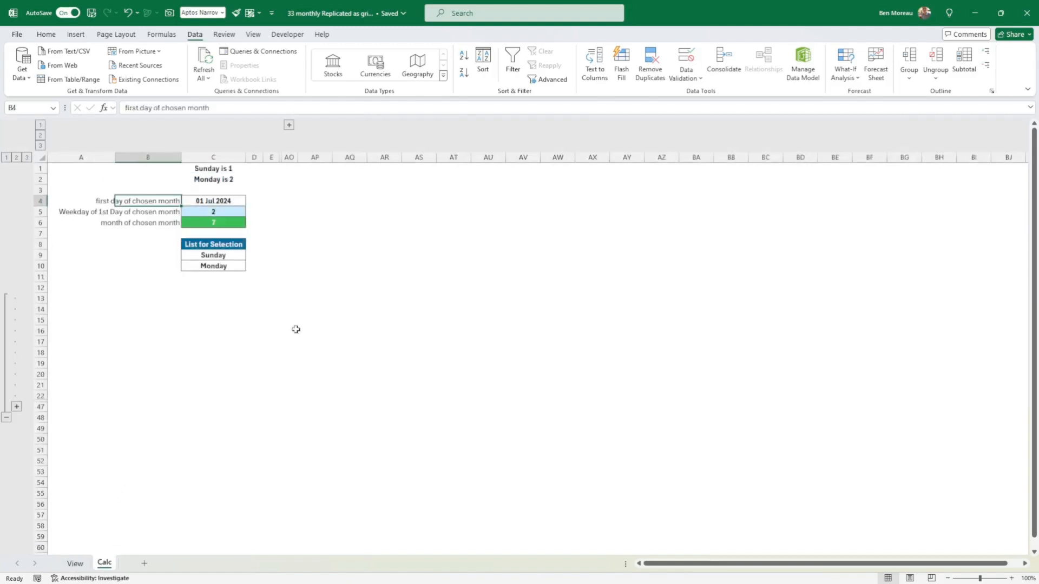
pyautogui.click(212, 202)
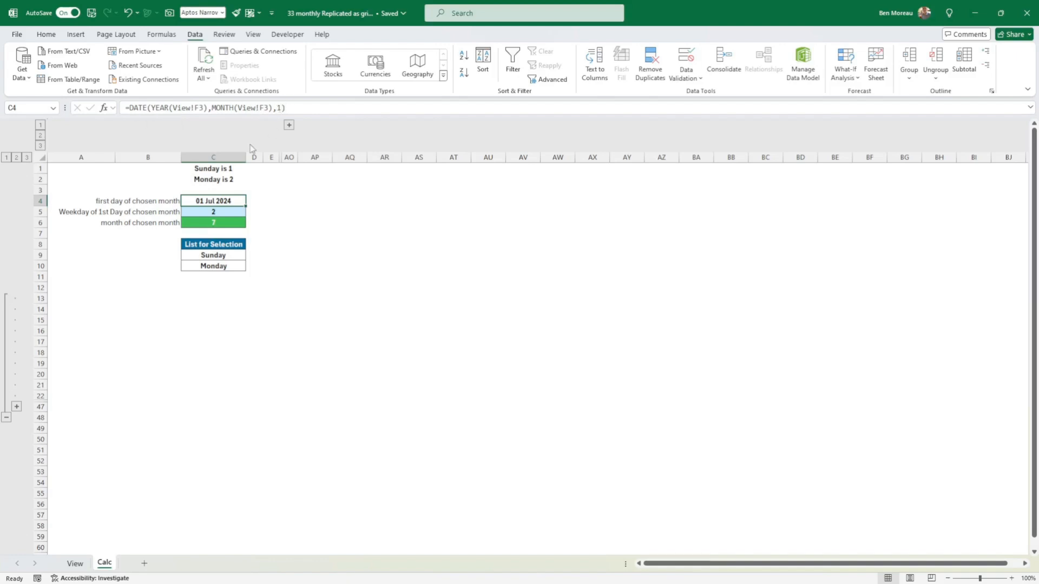
pyautogui.click(75, 564)
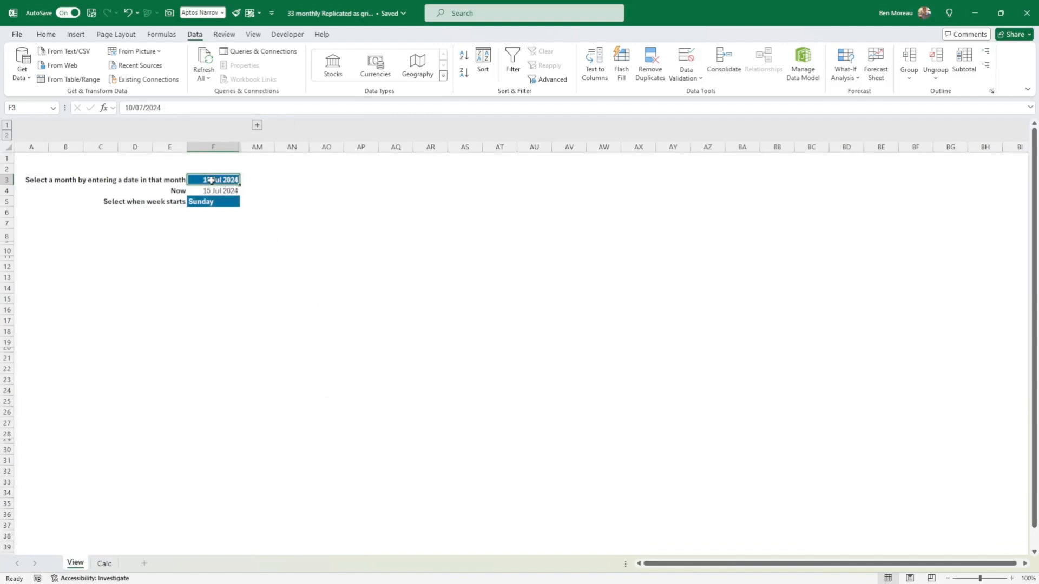
pyautogui.click(104, 564)
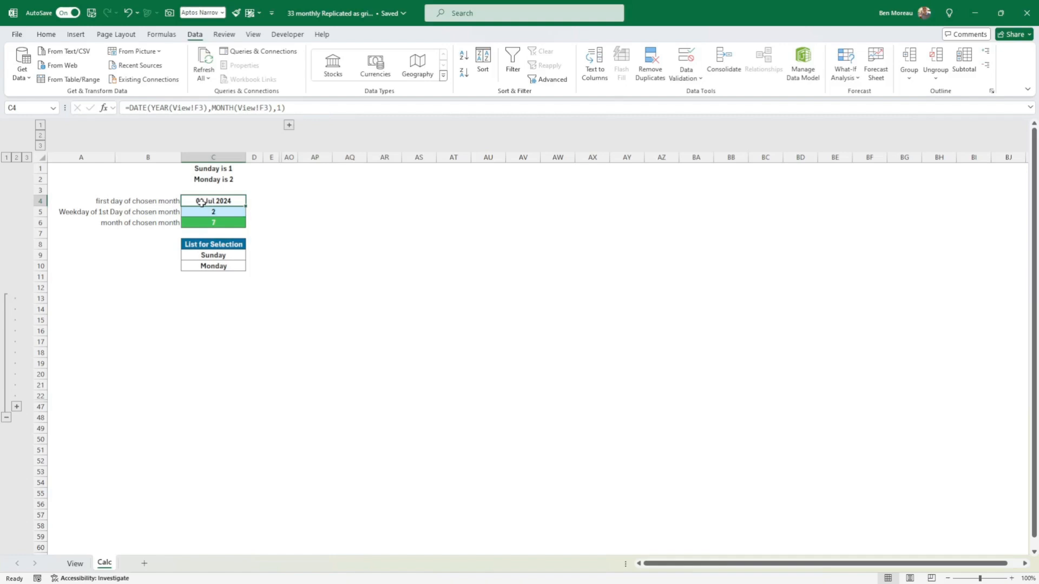
# - Examine the weekday formula for the chosen month's first day in C5 and the date in C4 that it uses
pyautogui.click(68, 213)
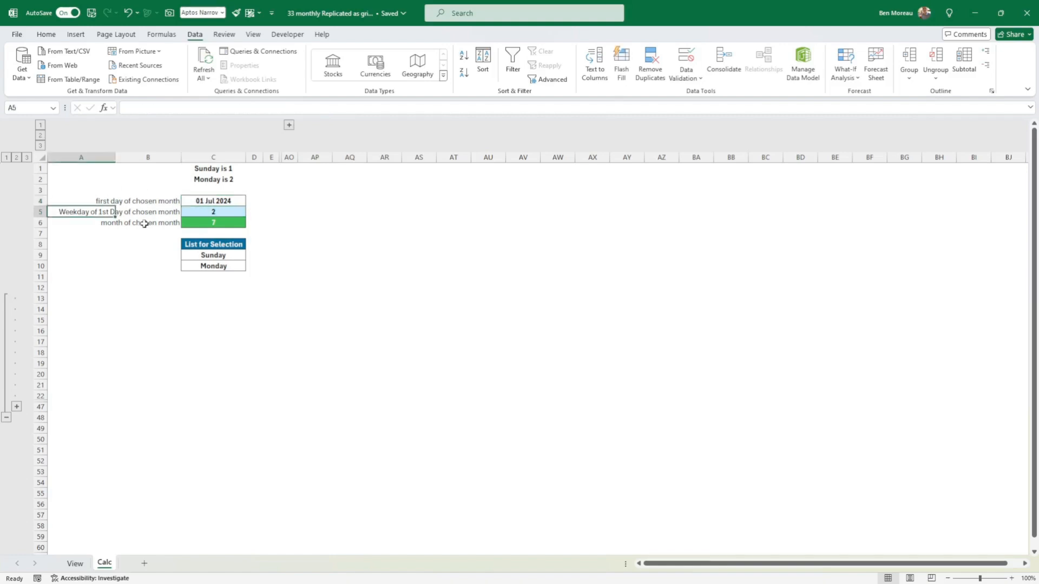
pyautogui.click(170, 213)
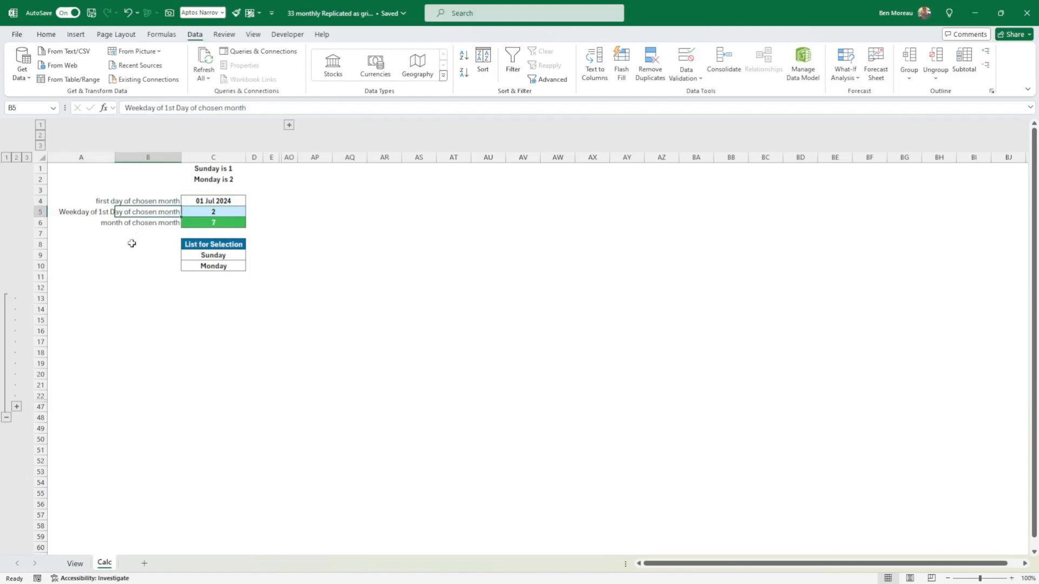
pyautogui.click(222, 212)
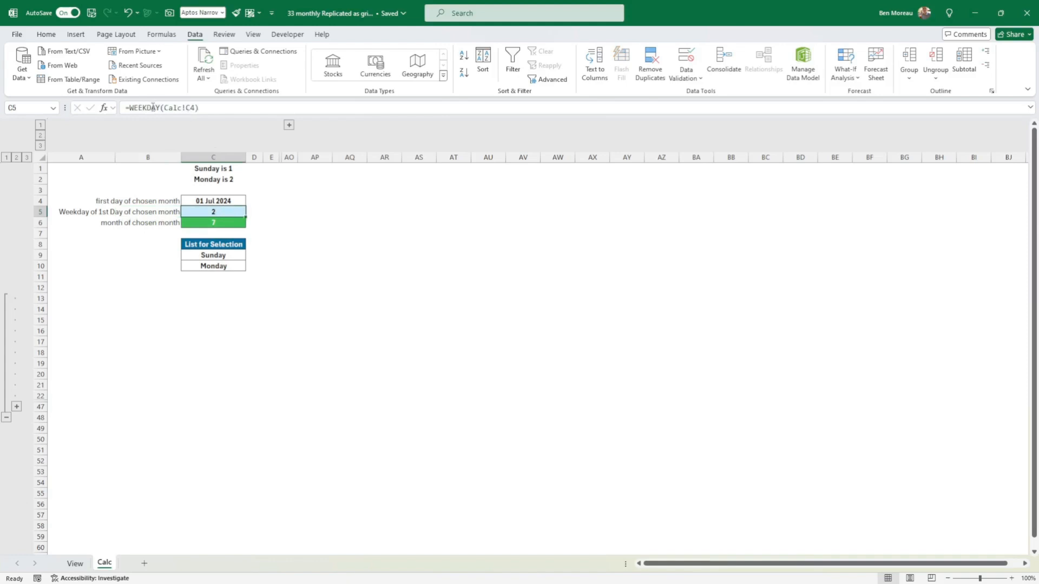
pyautogui.click(211, 202)
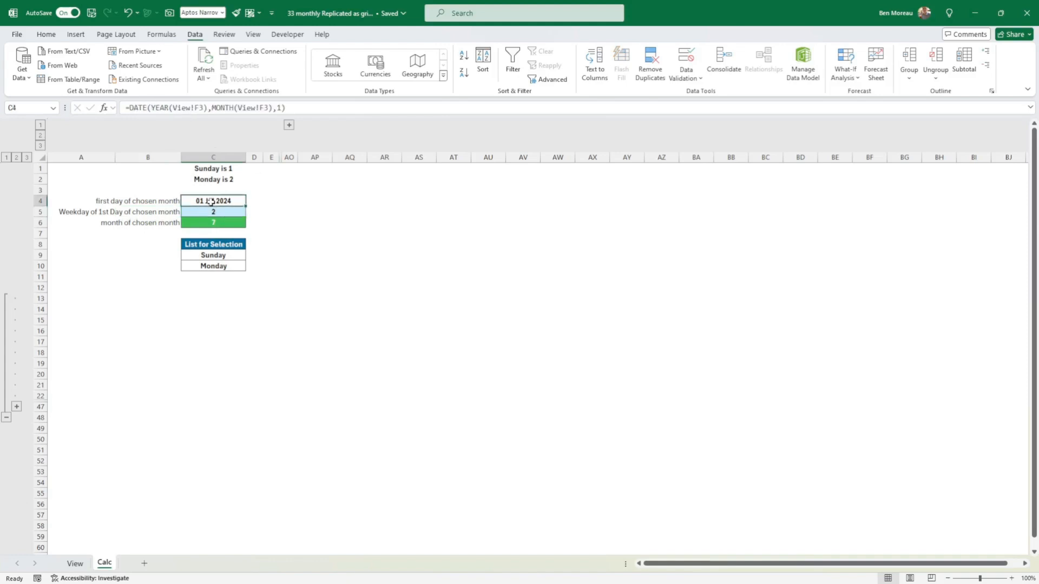
pyautogui.click(224, 213)
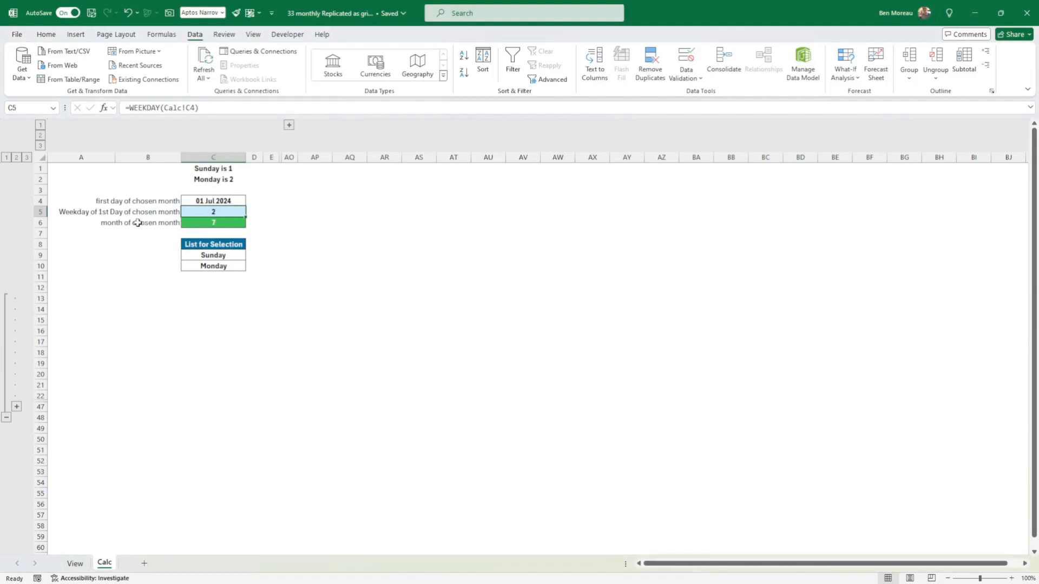
# - Examine the chosen-month formula in C6 and the week-start selection list in C9:C10
pyautogui.click(210, 221)
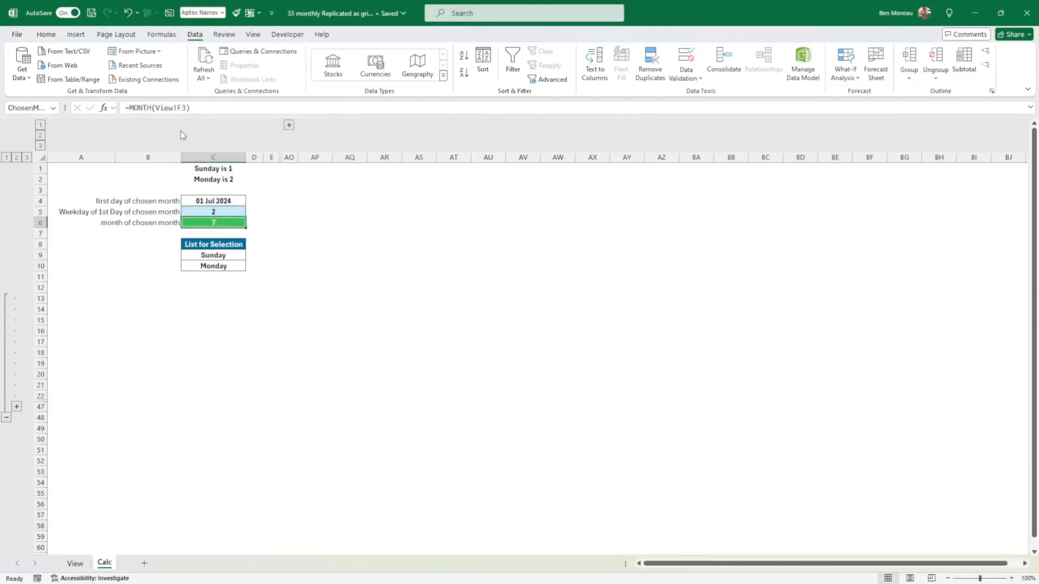
pyautogui.click(223, 211)
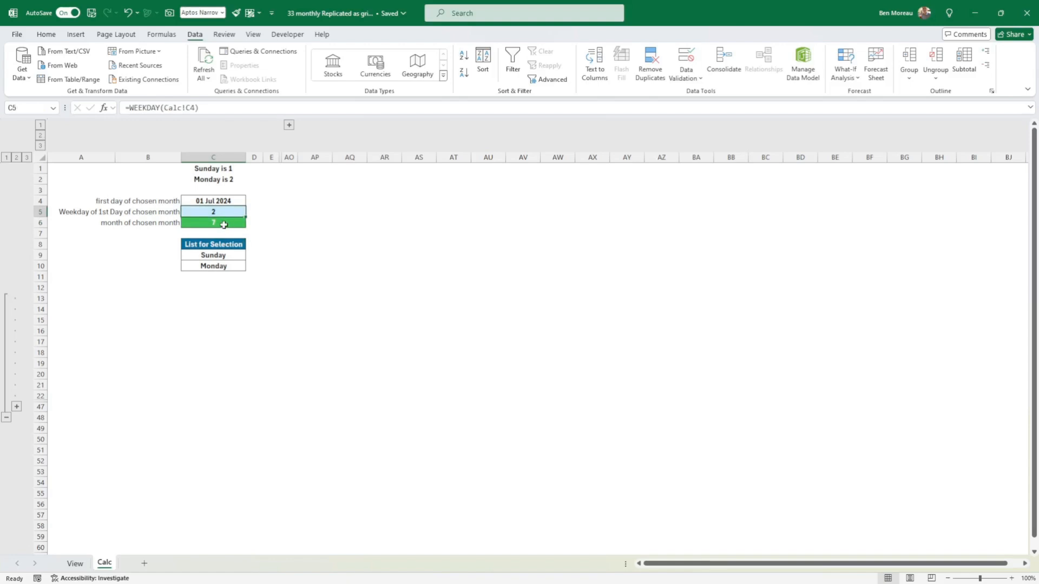
pyautogui.click(224, 223)
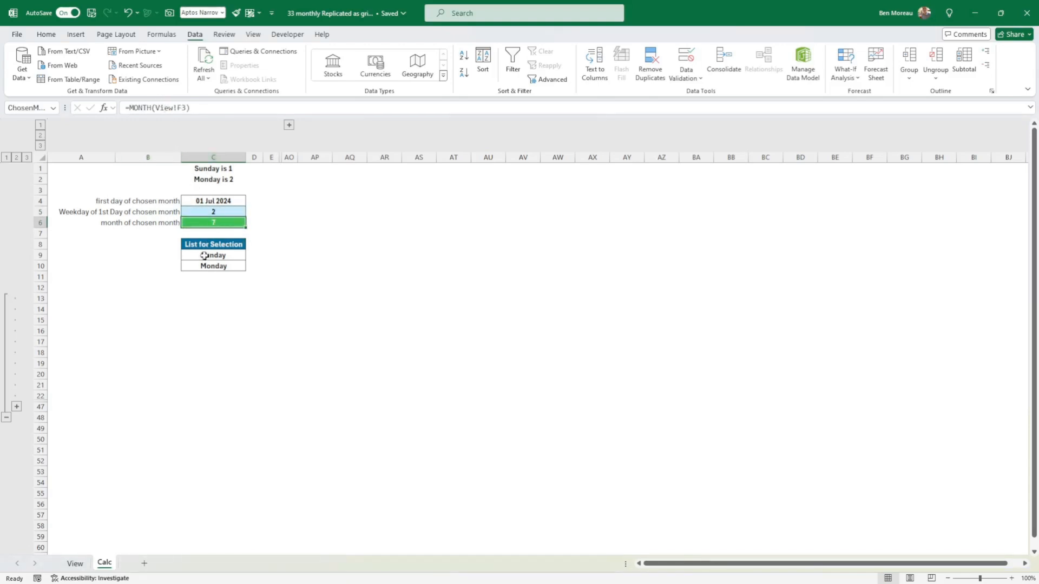
pyautogui.moveTo(204, 256); pyautogui.dragTo(203, 266)
pyautogui.click(195, 286)
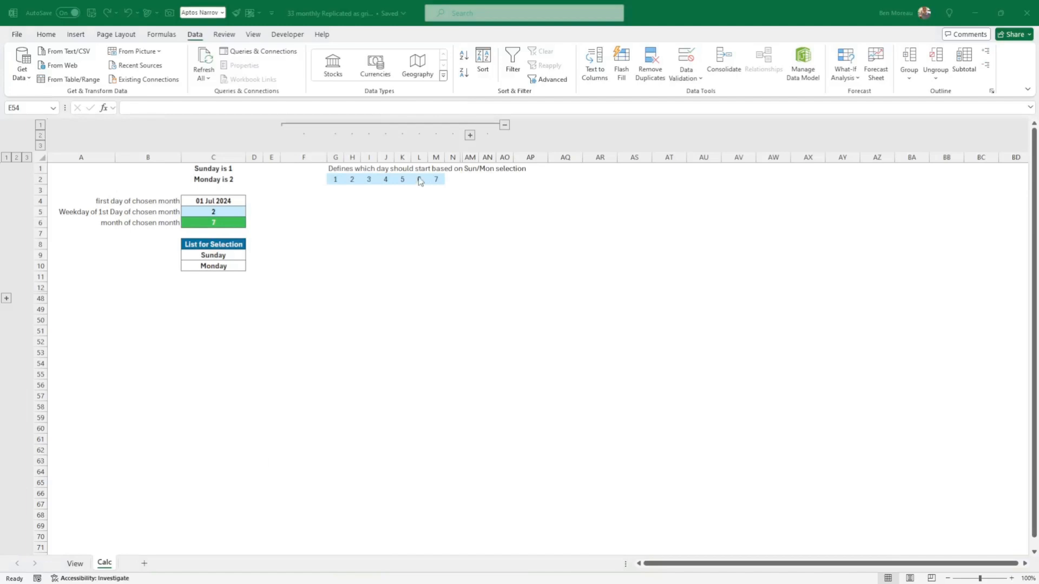
# - Examine the formulas in G2:M2 that set the weekday numbers from the Sunday or Monday selection
pyautogui.click(385, 179)
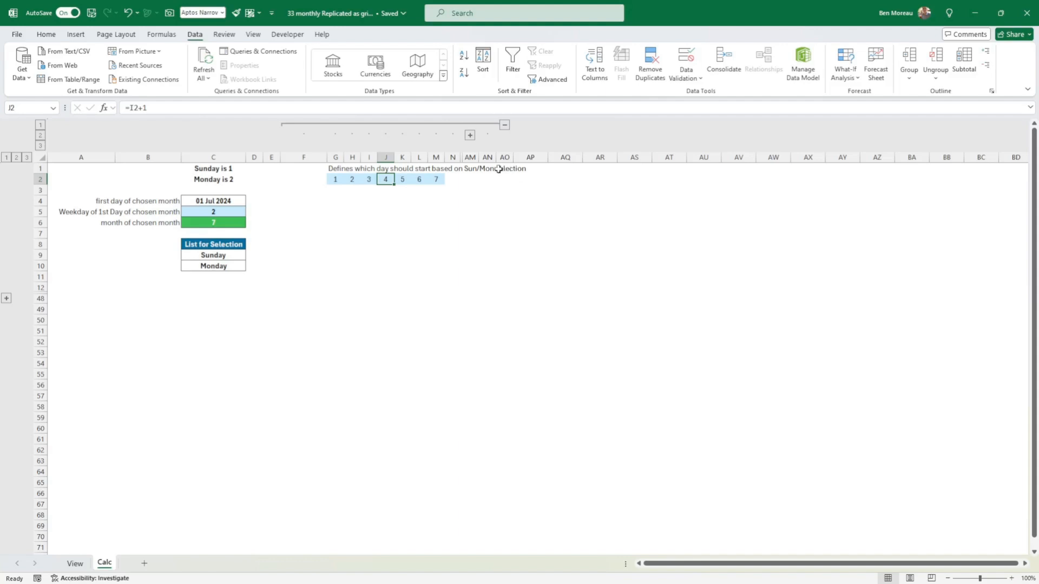
pyautogui.click(337, 178)
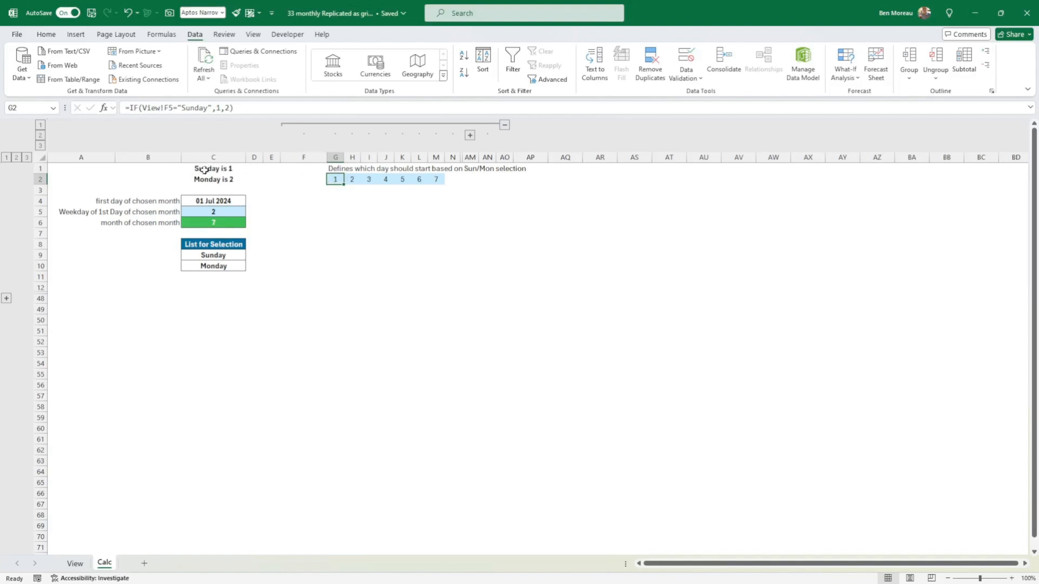
pyautogui.moveTo(335, 179); pyautogui.dragTo(436, 180)
pyautogui.click(332, 178)
# - Expand the grouped rows below row 12 and examine the calendar grid in G13:M19 with its weekday headers
pyautogui.click(7, 298)
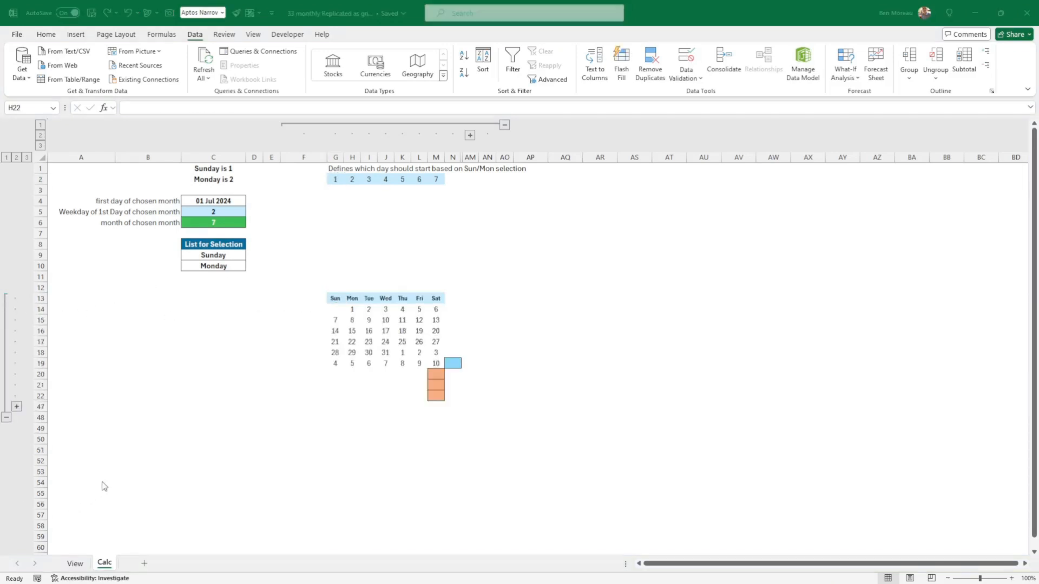
pyautogui.click(406, 327)
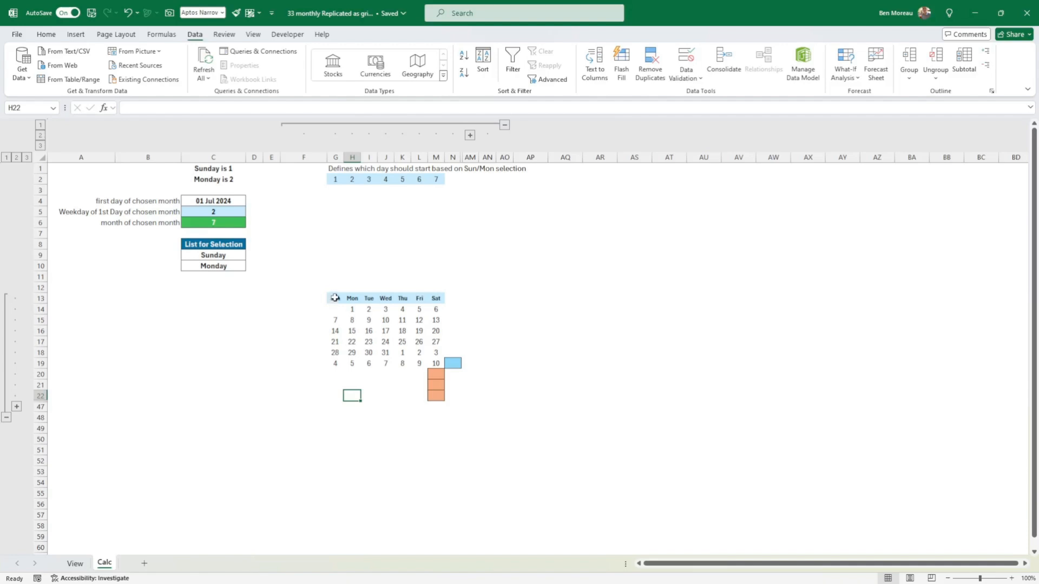
pyautogui.moveTo(335, 298); pyautogui.dragTo(436, 364)
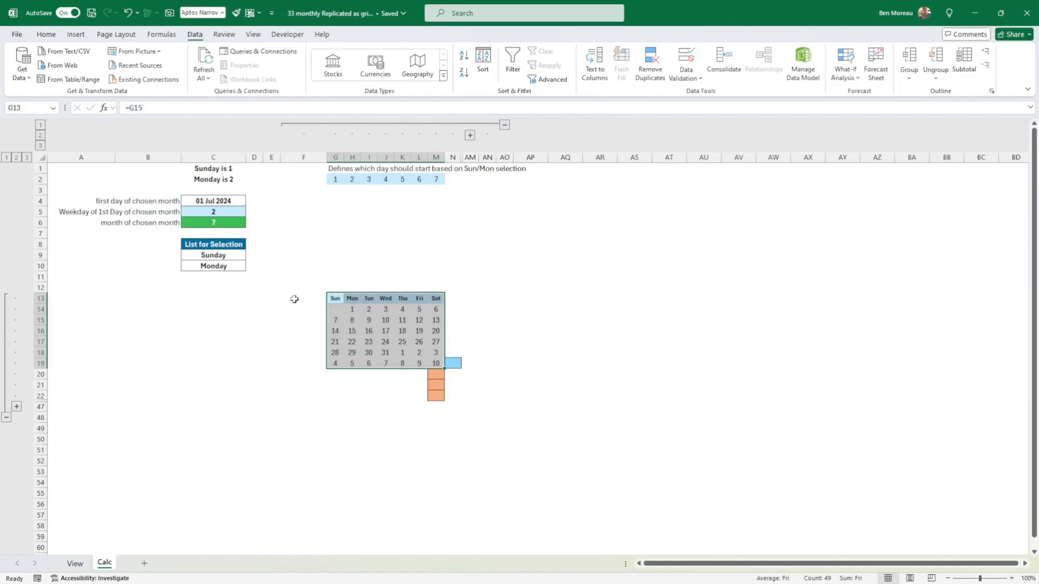
pyautogui.moveTo(330, 300); pyautogui.dragTo(436, 300)
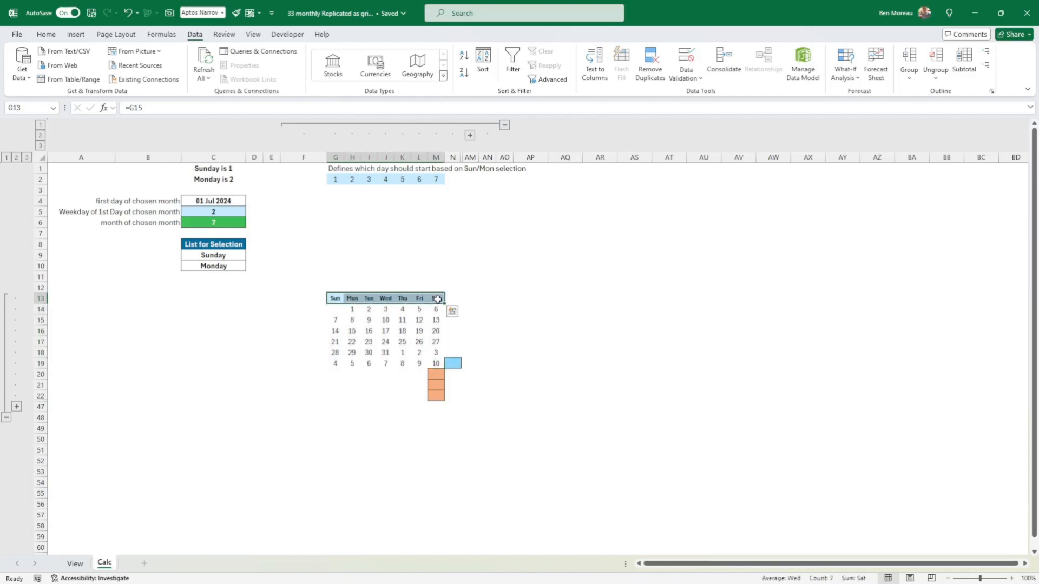
# - Examine the IFS formula in G14 that starts the first week, and the formula in G15 that begins the second
pyautogui.click(334, 311)
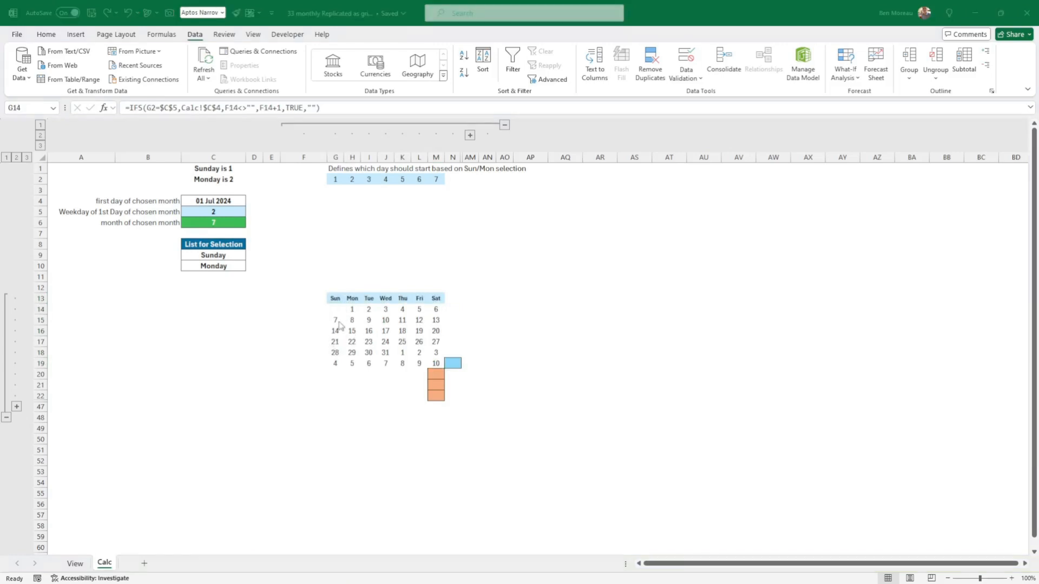
pyautogui.click(336, 311)
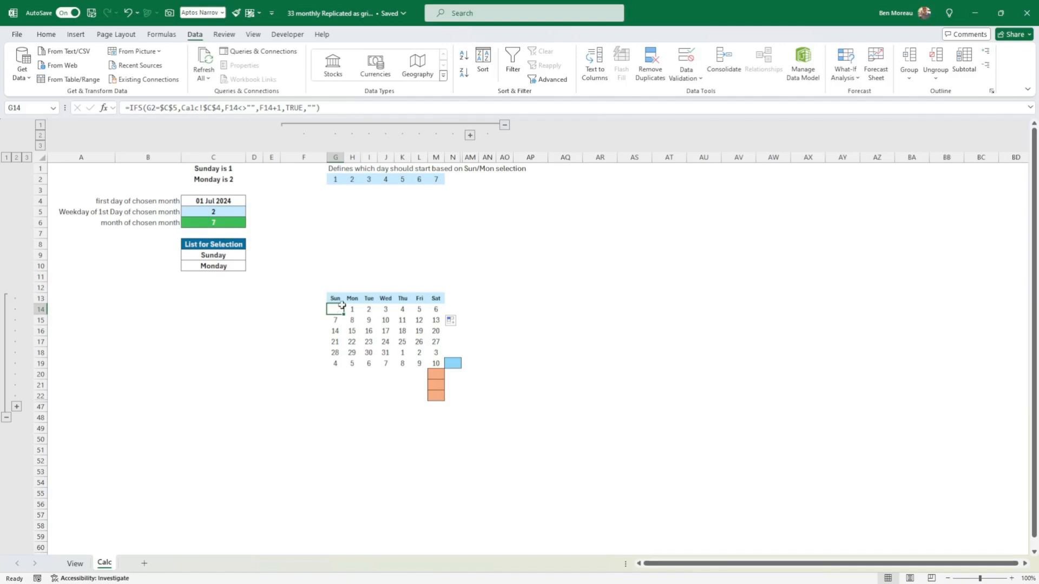
pyautogui.moveTo(338, 309); pyautogui.dragTo(436, 309)
pyautogui.click(336, 320)
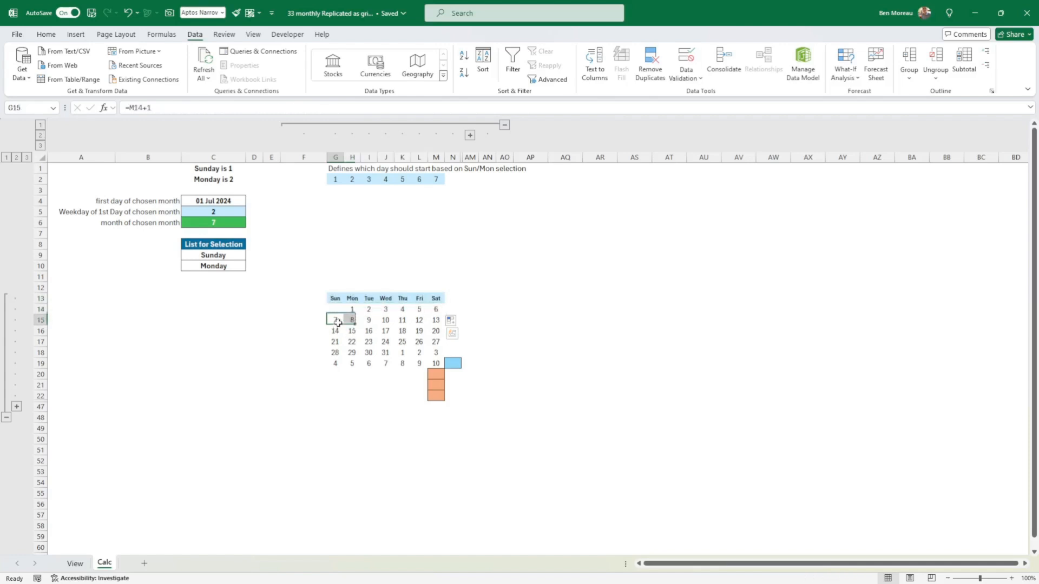
pyautogui.press('Up')
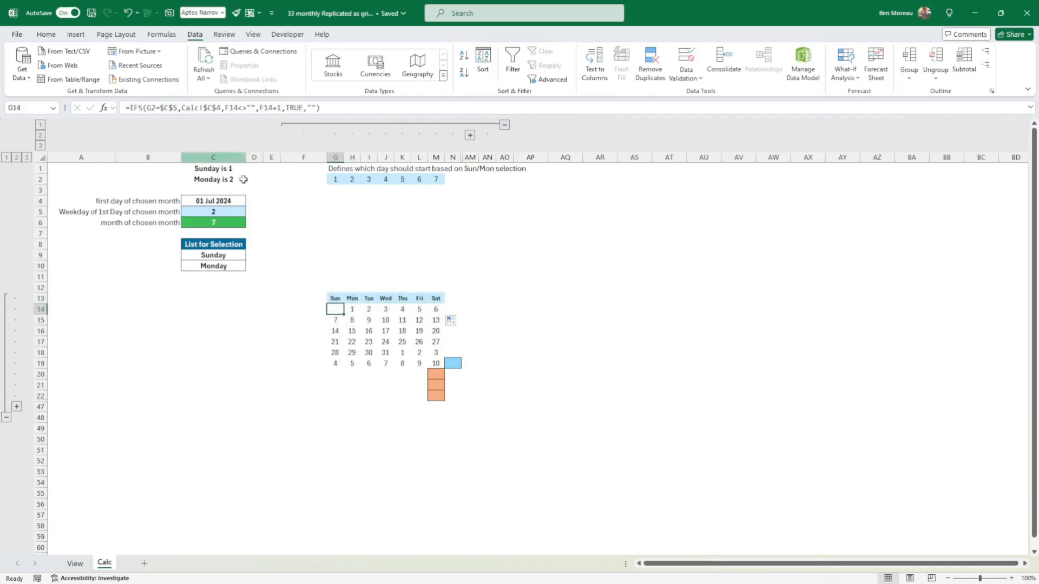
pyautogui.doubleClick(339, 311)
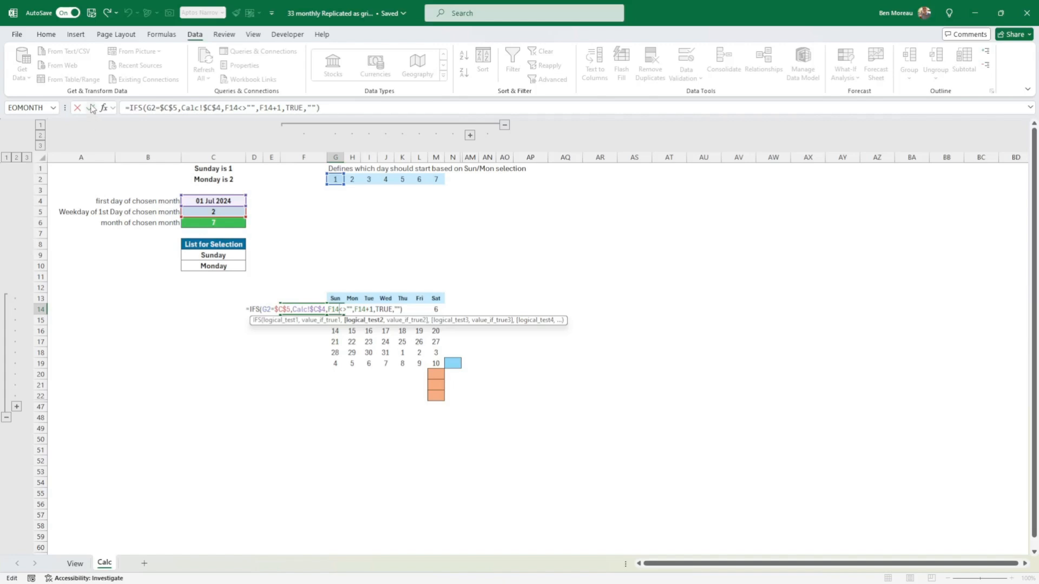
pyautogui.hotkey('ctrl', 'Return')
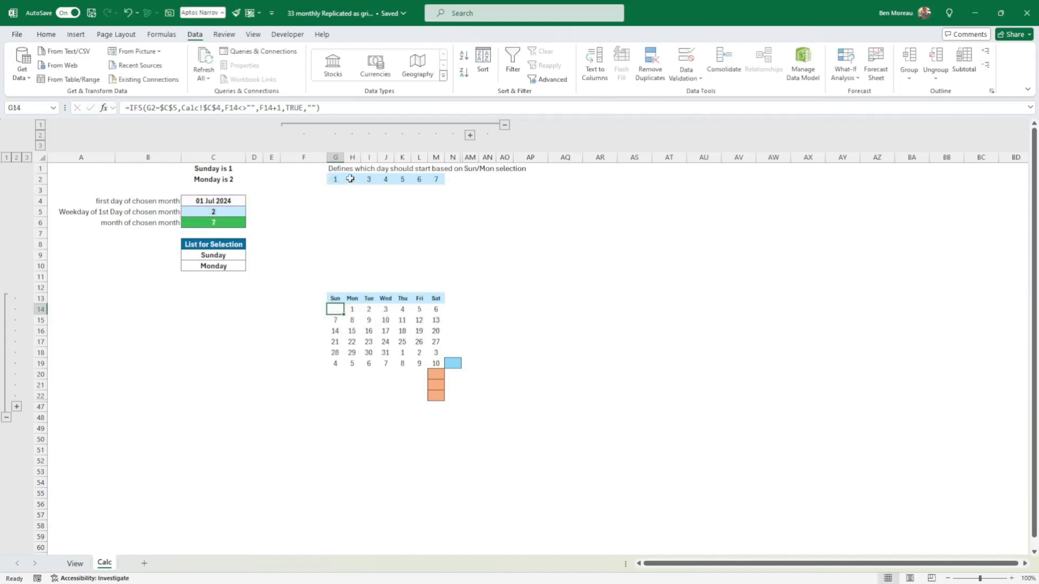
# - Compare the IFS formula in H14 with its weekday number in H2 and review the dates in H14:M14
pyautogui.click(352, 309)
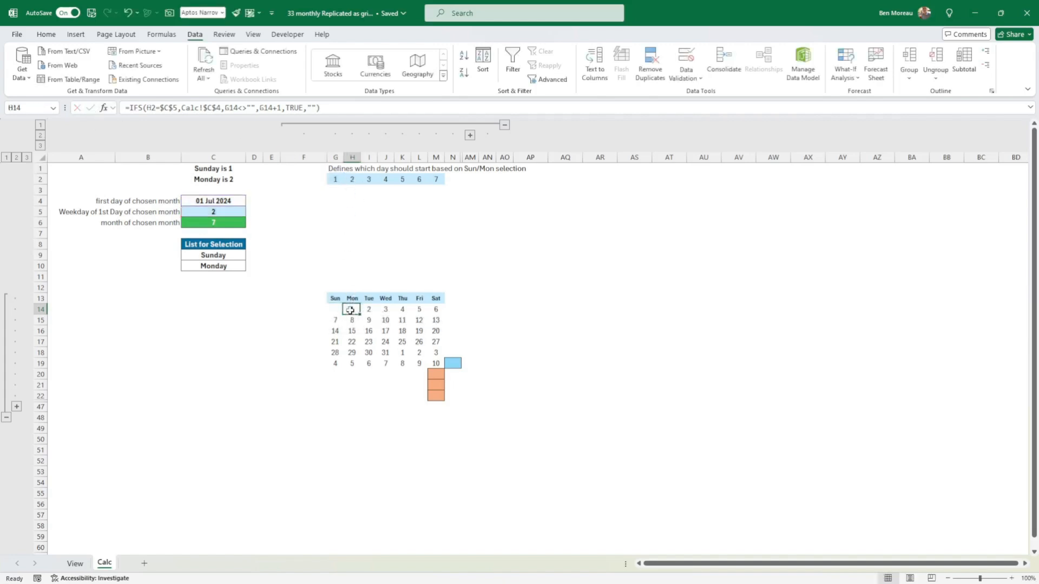
pyautogui.click(353, 179)
pyautogui.click(353, 309)
pyautogui.moveTo(360, 314); pyautogui.dragTo(438, 313)
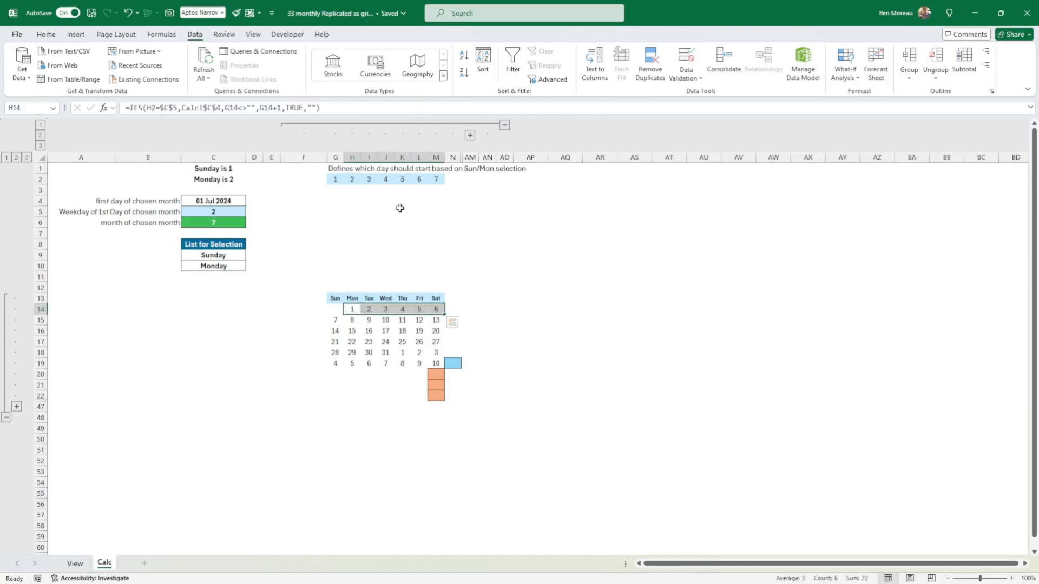
# - Examine how the weekday numbers in G2:M2 run from the G2 start formula to the wrap-around formula in M2
pyautogui.click(334, 179)
pyautogui.moveTo(334, 179); pyautogui.dragTo(436, 180)
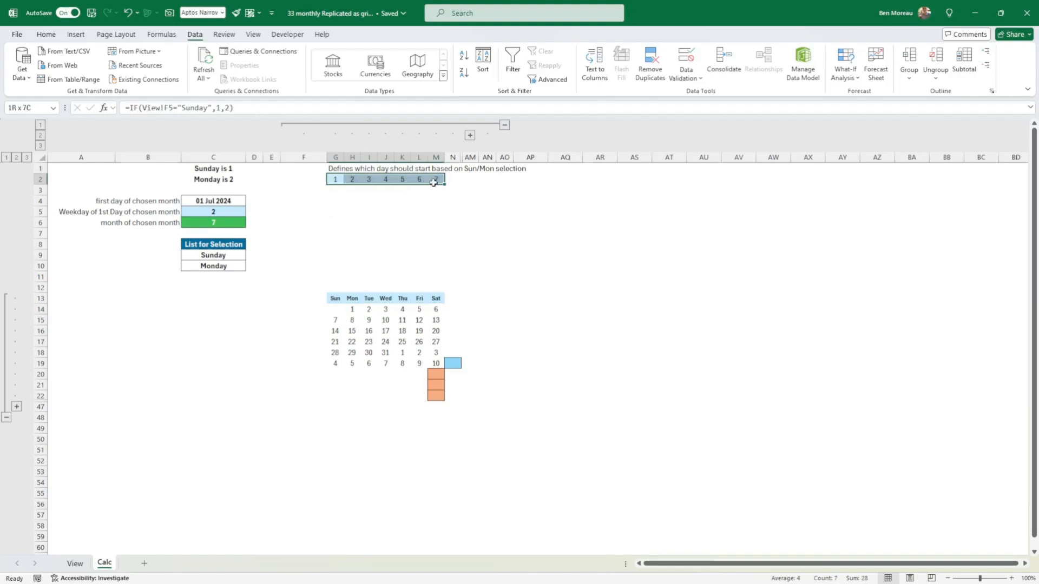
pyautogui.moveTo(335, 179); pyautogui.dragTo(436, 180)
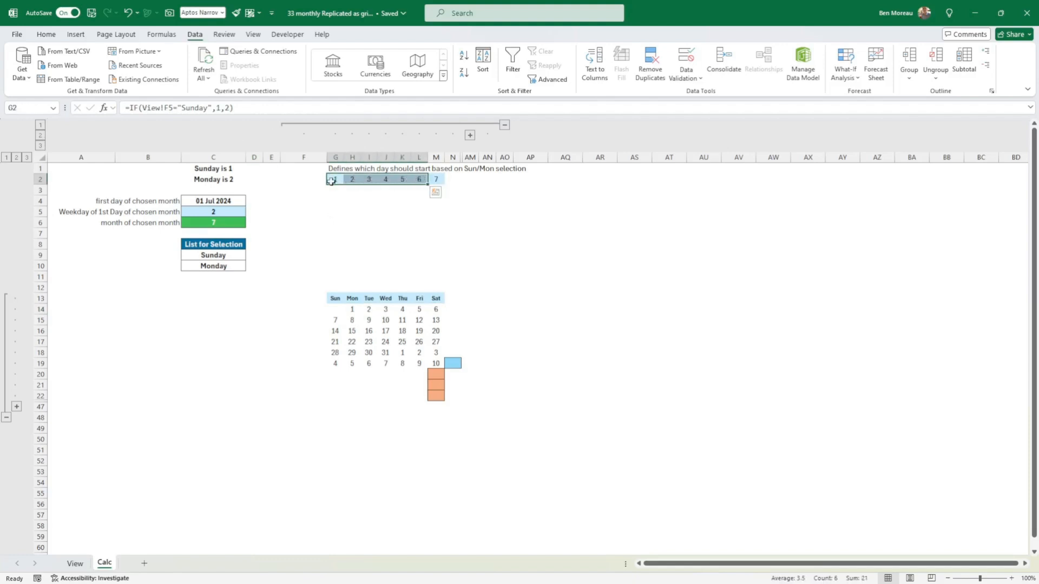
pyautogui.click(335, 180)
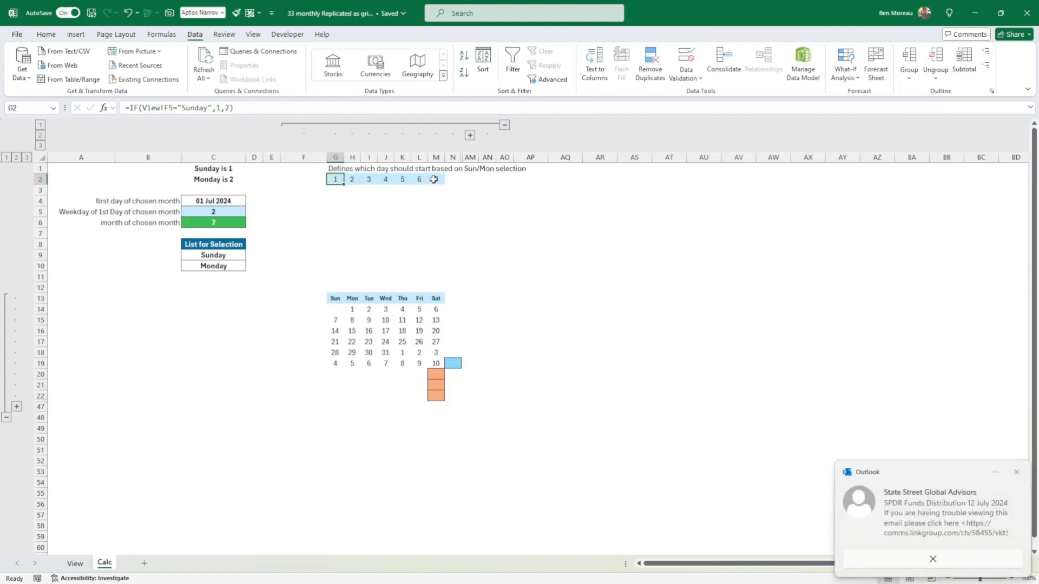
pyautogui.click(435, 179)
pyautogui.click(1017, 472)
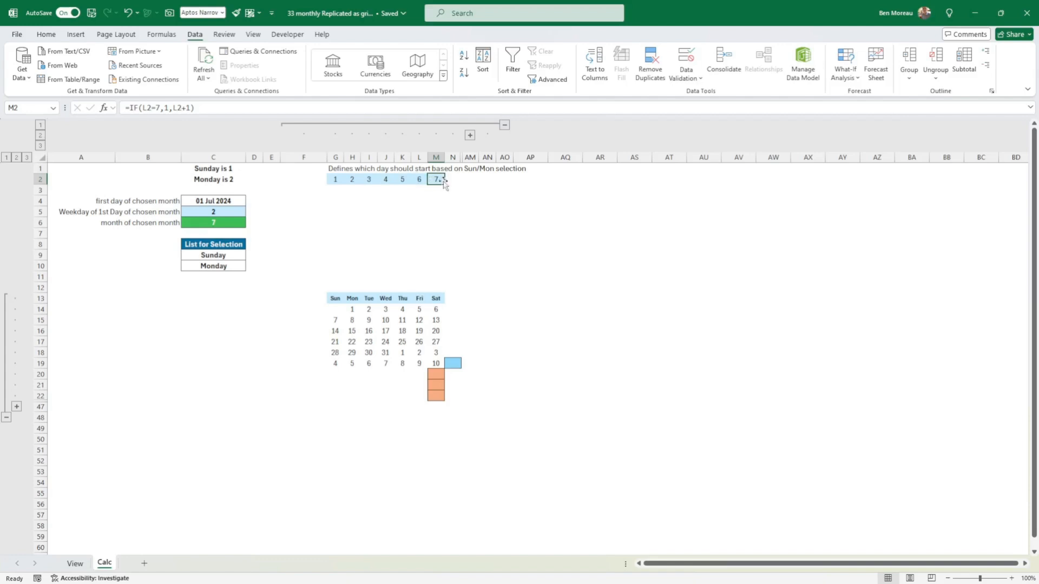
pyautogui.click(429, 233)
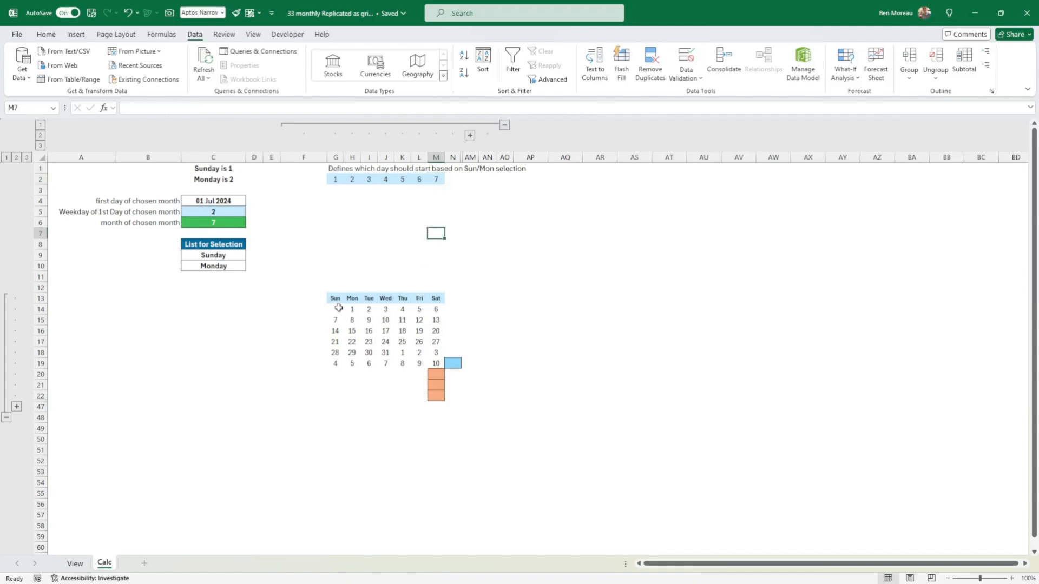
# - Enter =G15 in G13 so the first weekday header refers to the second week's date
pyautogui.moveTo(339, 308); pyautogui.dragTo(437, 312)
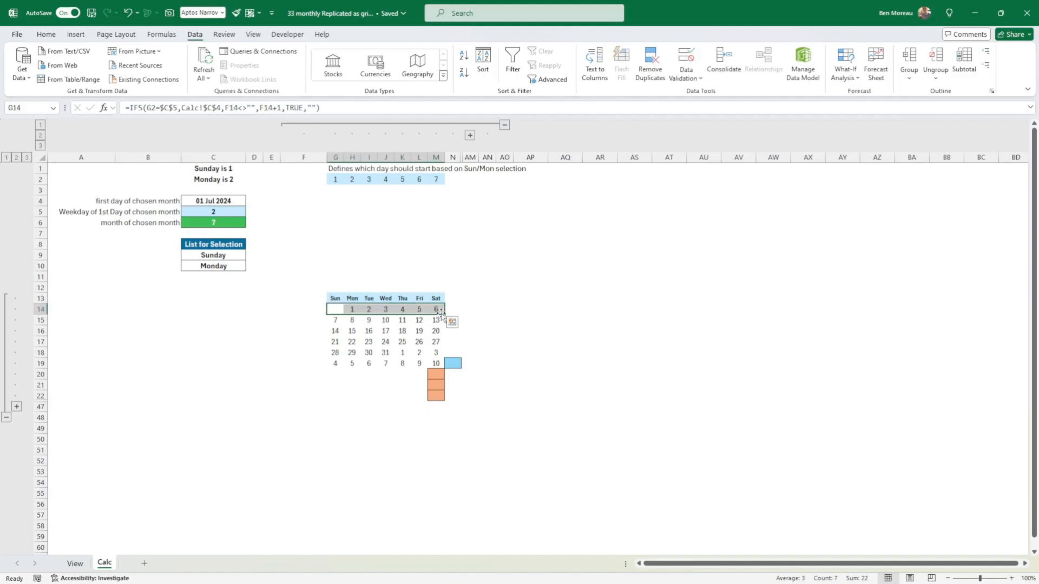
pyautogui.click(338, 299)
pyautogui.write('=G15')
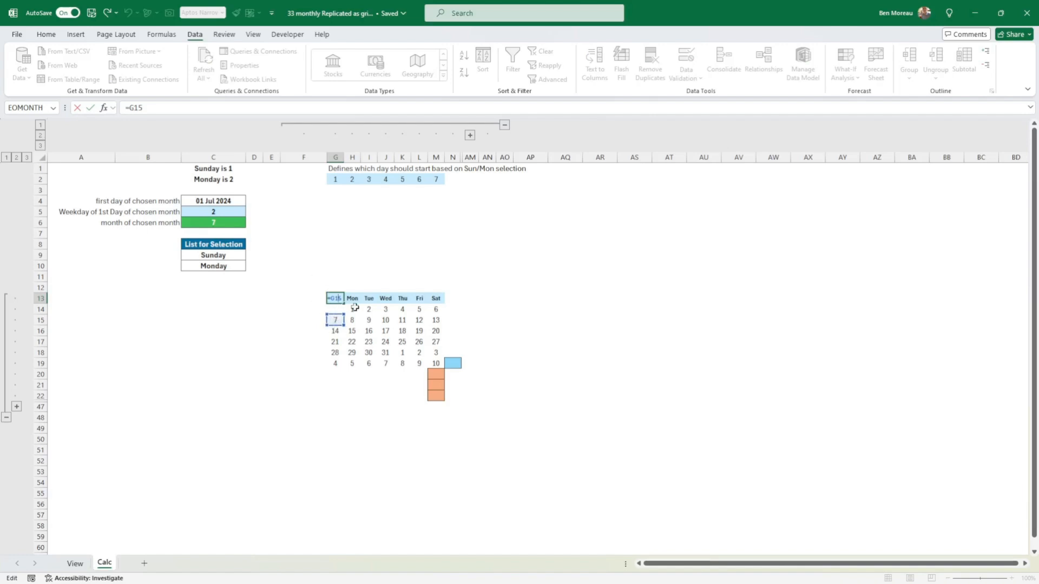
pyautogui.press('Return')
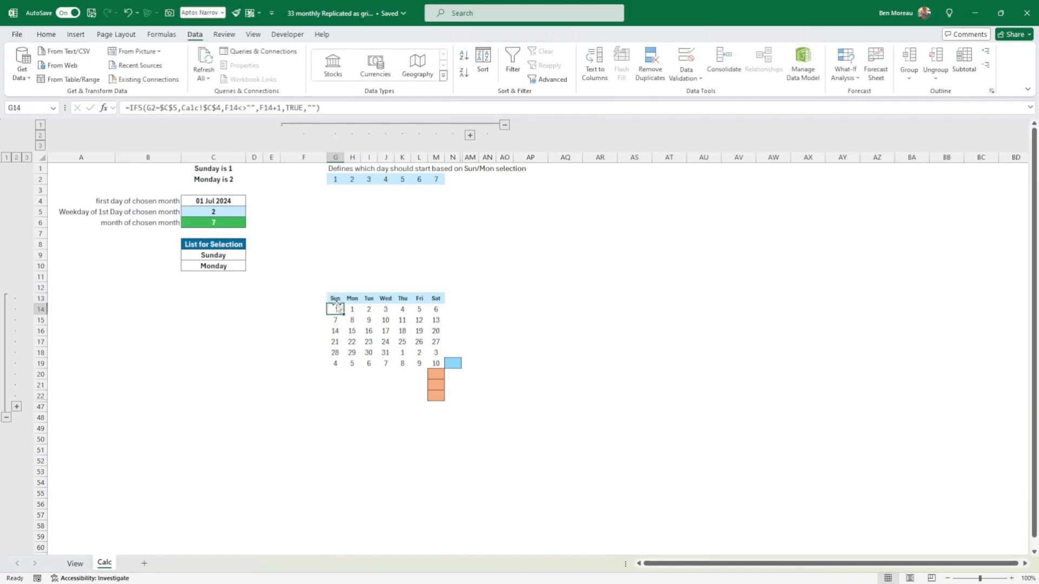
# - Enter =H15 in H13 for the second weekday header and review the header row G13:M13
pyautogui.click(349, 299)
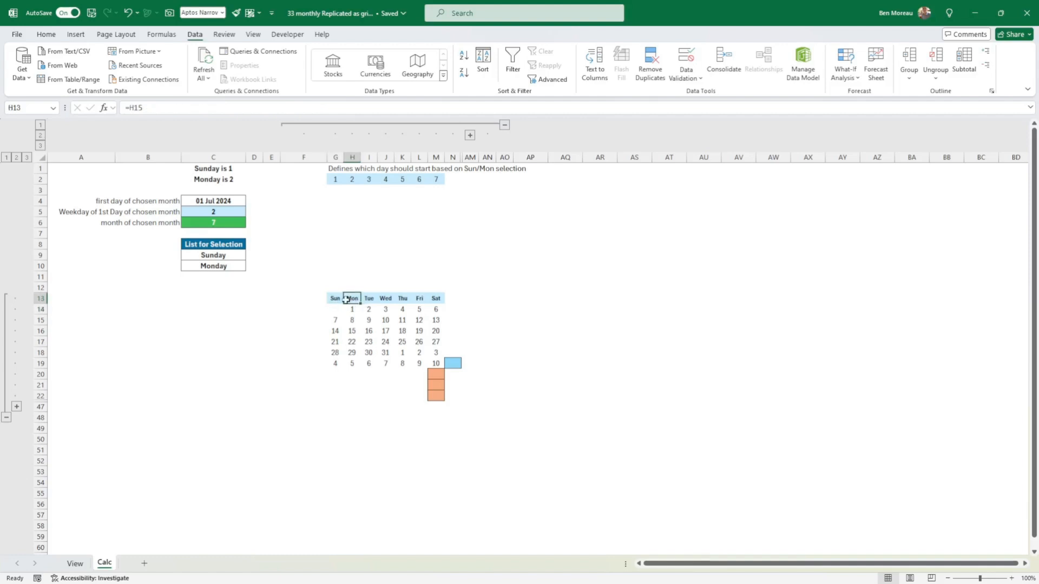
pyautogui.write('=')
pyautogui.press('Down')
pyautogui.press('Down')
pyautogui.press('Return')
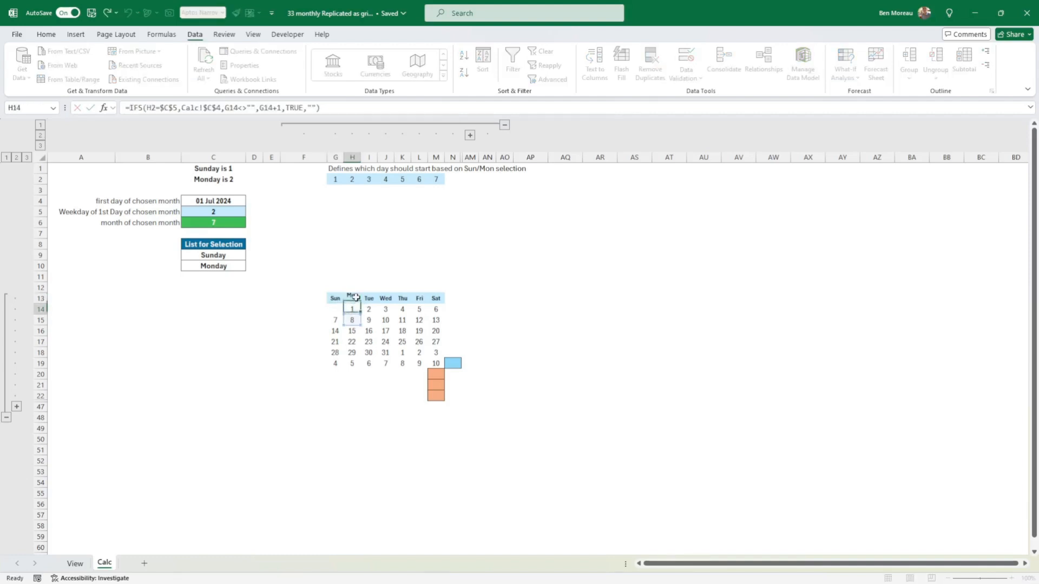
pyautogui.moveTo(336, 299); pyautogui.dragTo(436, 300)
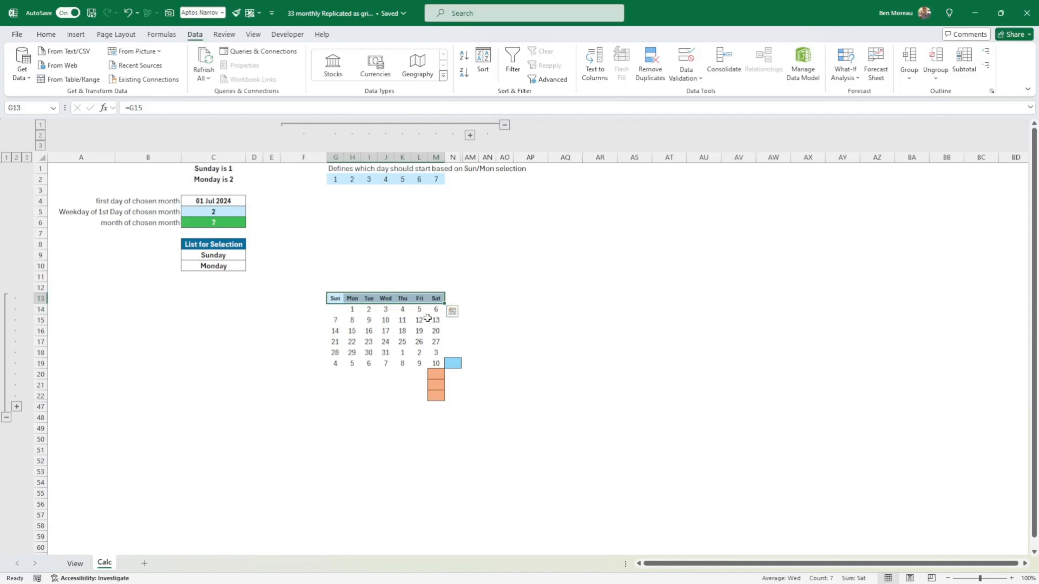
# - Apply the custom number format ddd to the weekday header in G13 and review the header row
pyautogui.click(334, 298)
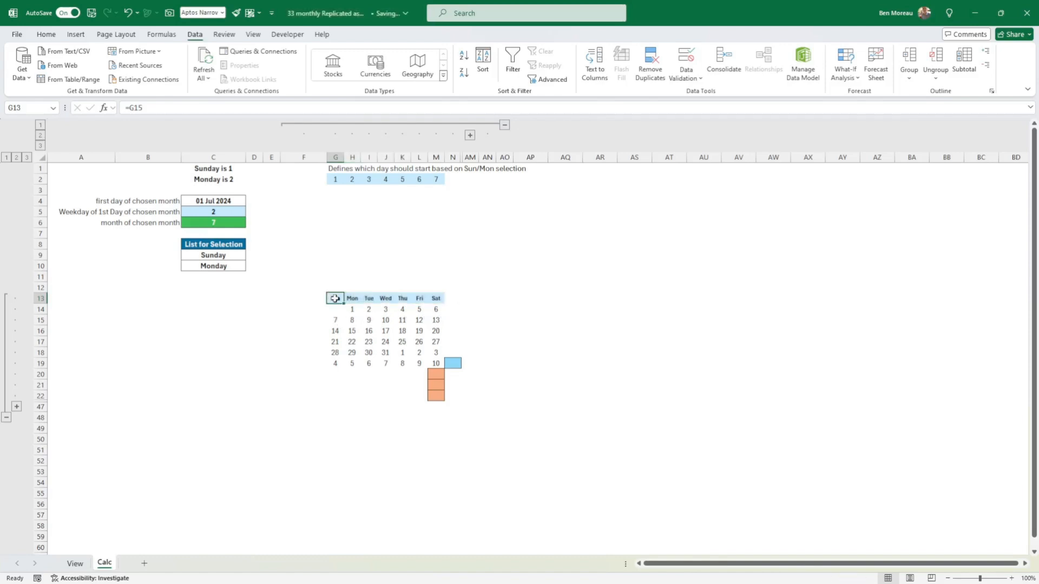
pyautogui.rightClick(334, 298)
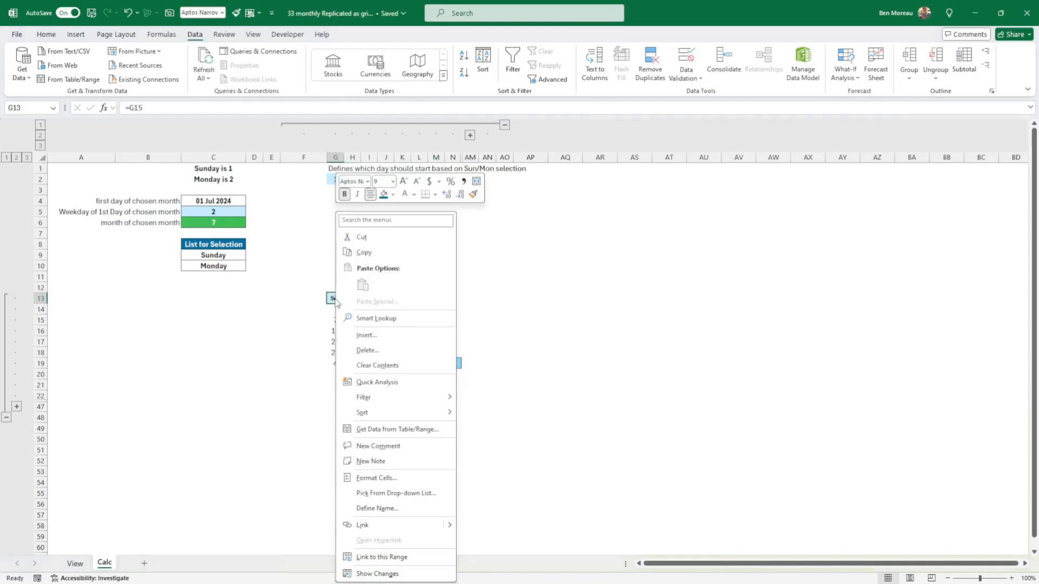
pyautogui.click(377, 484)
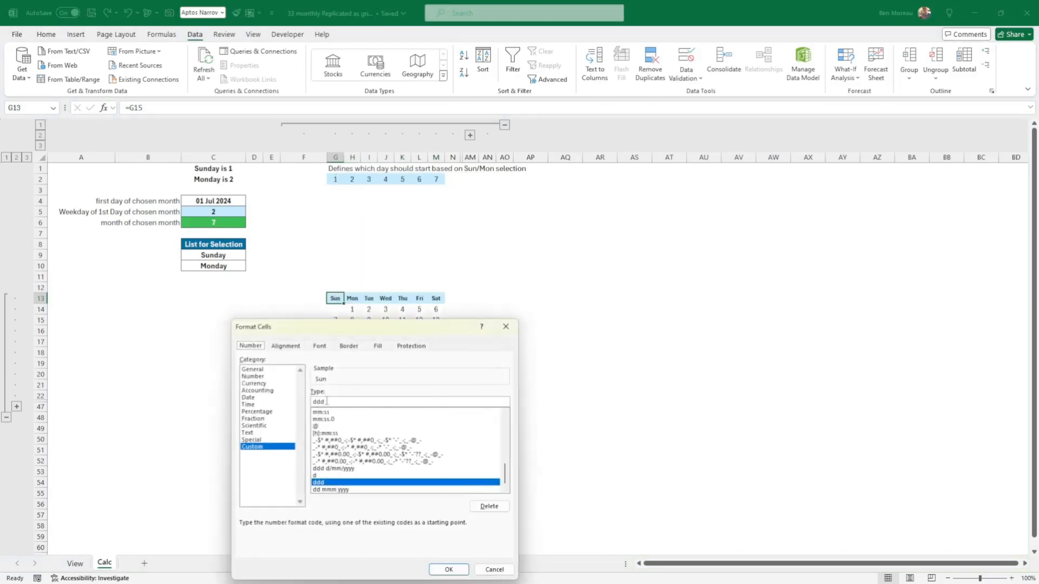
pyautogui.click(449, 569)
pyautogui.moveTo(339, 299); pyautogui.dragTo(436, 298)
pyautogui.click(480, 301)
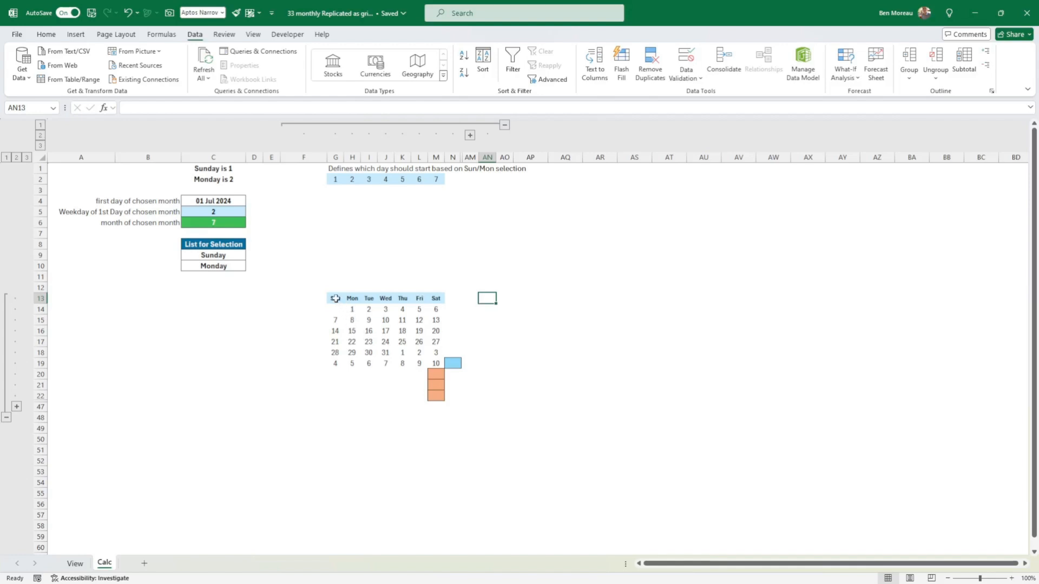
# - Examine the calendar dates in G13:M19, including the first column, the formula in M14 and the last row's formula in G19
pyautogui.moveTo(336, 299); pyautogui.dragTo(436, 361)
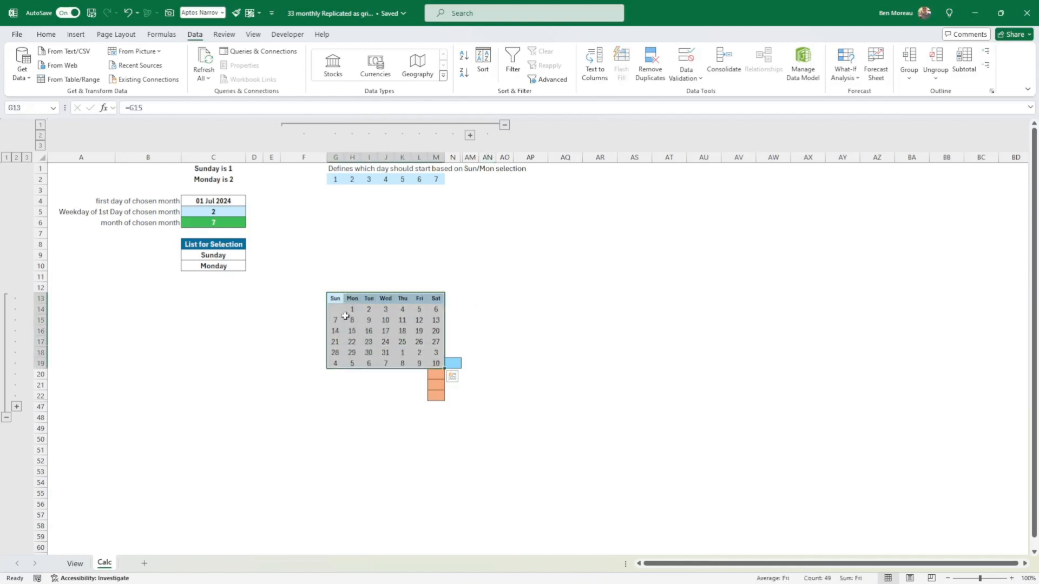
pyautogui.moveTo(335, 312); pyautogui.dragTo(335, 363)
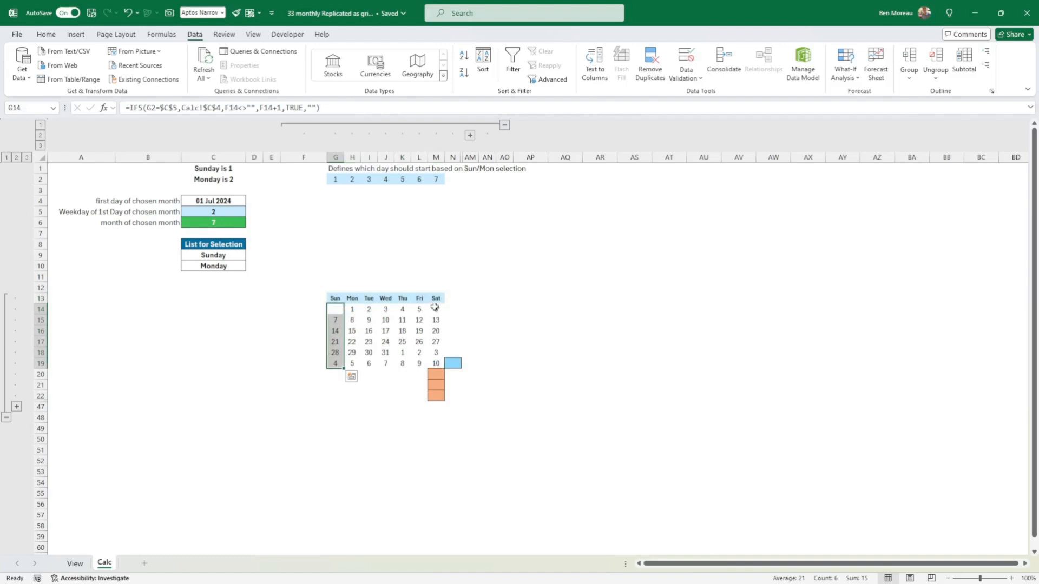
pyautogui.click(436, 309)
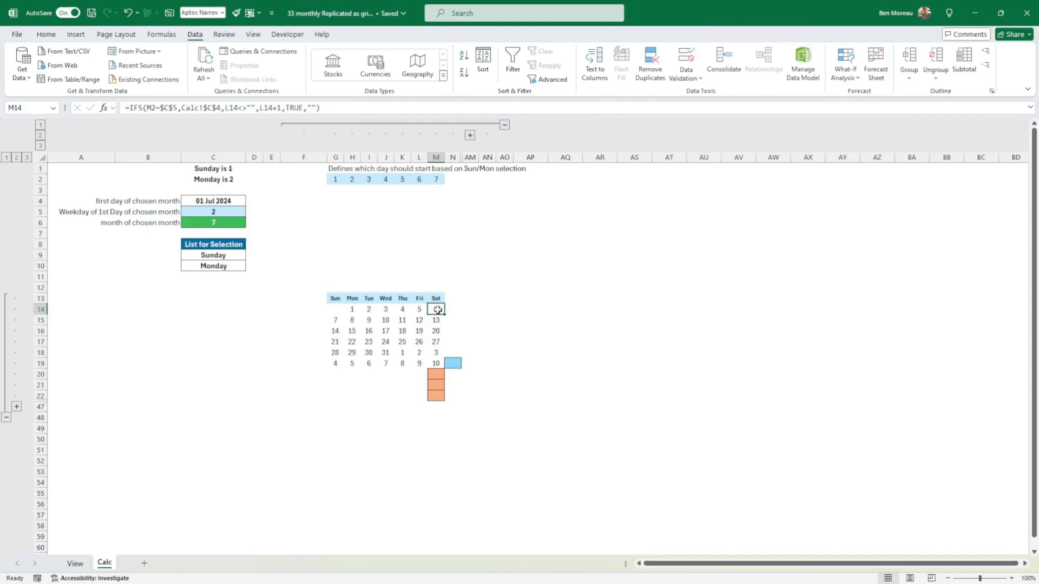
pyautogui.moveTo(339, 364); pyautogui.dragTo(435, 354)
pyautogui.click(341, 364)
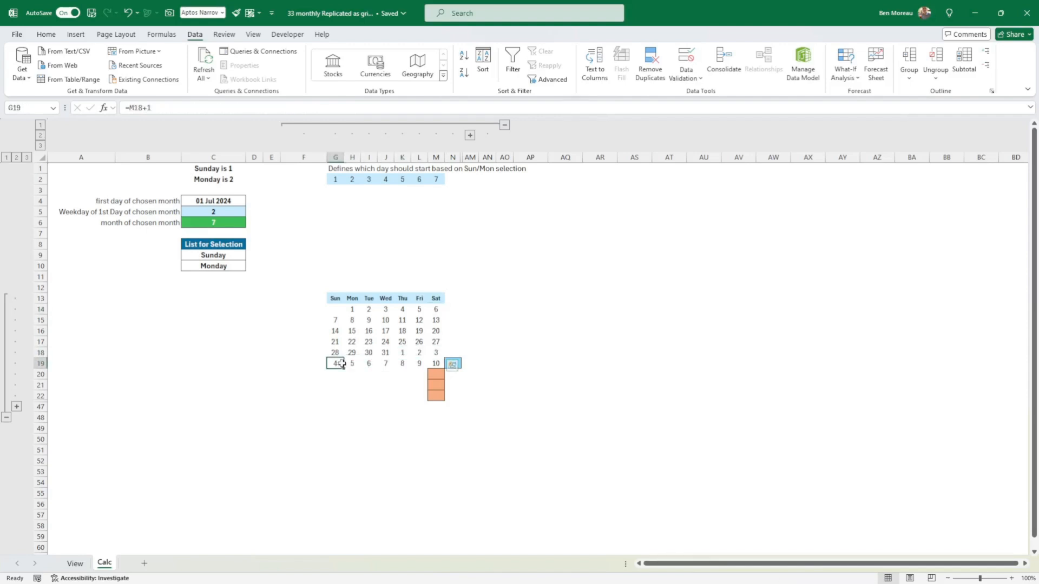
pyautogui.moveTo(341, 364); pyautogui.dragTo(436, 363)
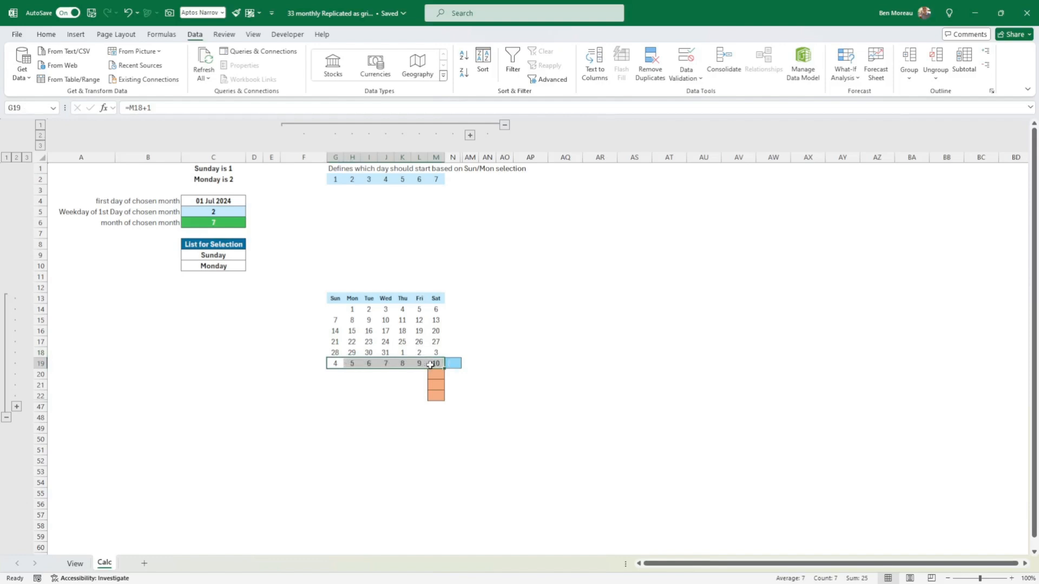
pyautogui.click(407, 383)
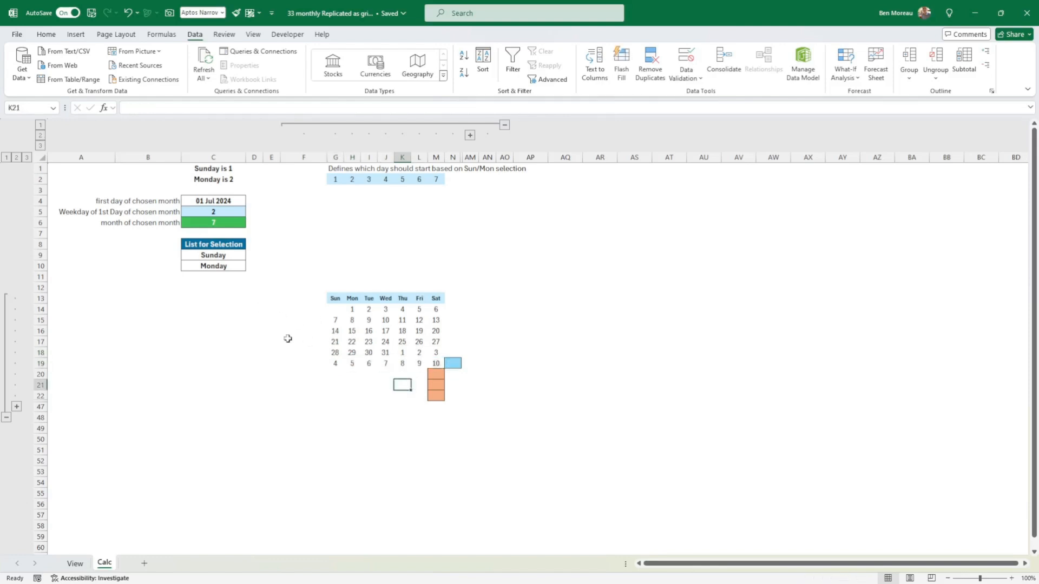
# - Examine the empty area of the View sheet, surveying where the calendar blocks belong in each row
pyautogui.click(90, 563)
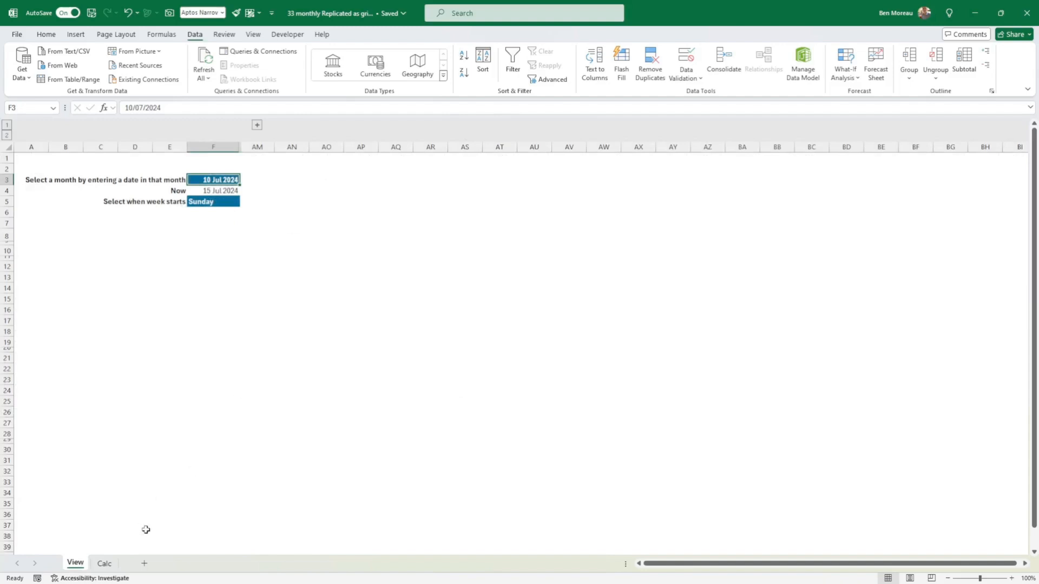
pyautogui.click(105, 564)
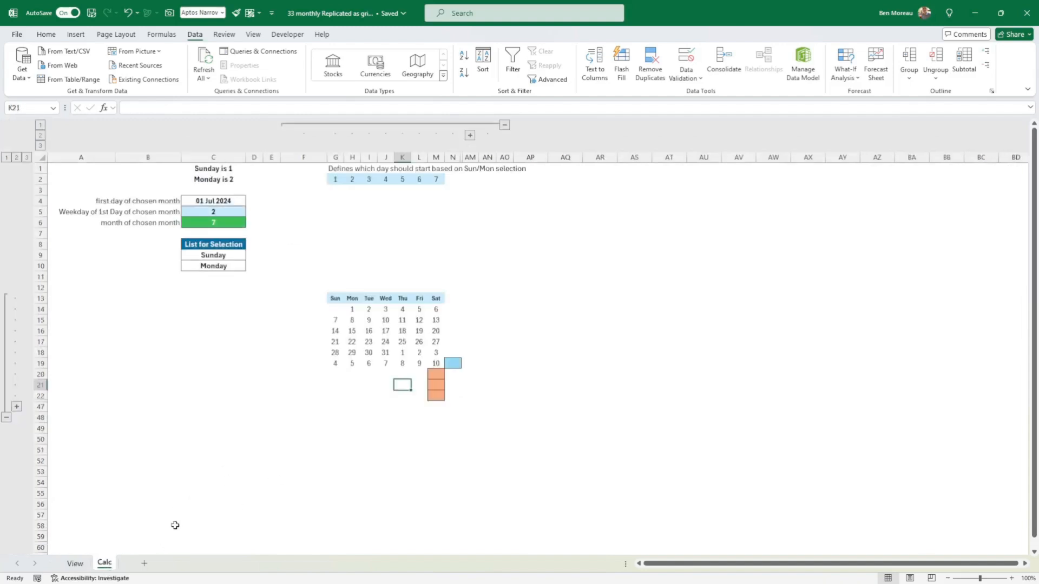
pyautogui.click(75, 563)
pyautogui.moveTo(361, 298); pyautogui.dragTo(400, 331)
pyautogui.moveTo(507, 302); pyautogui.dragTo(575, 331)
pyautogui.moveTo(668, 311); pyautogui.dragTo(730, 322)
pyautogui.click(355, 390)
pyautogui.moveTo(355, 391); pyautogui.dragTo(405, 402)
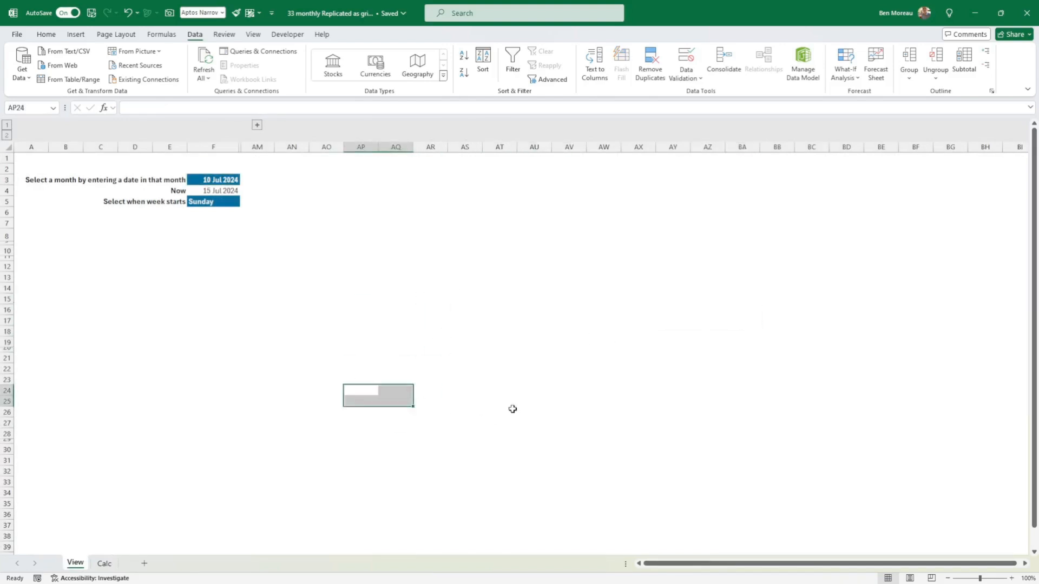
pyautogui.moveTo(489, 397); pyautogui.dragTo(542, 425)
pyautogui.moveTo(650, 403); pyautogui.dragTo(693, 422)
# - Review the first calendar block G13:M19 on the Calc sheet with its spacer cells below and beside it
pyautogui.click(105, 564)
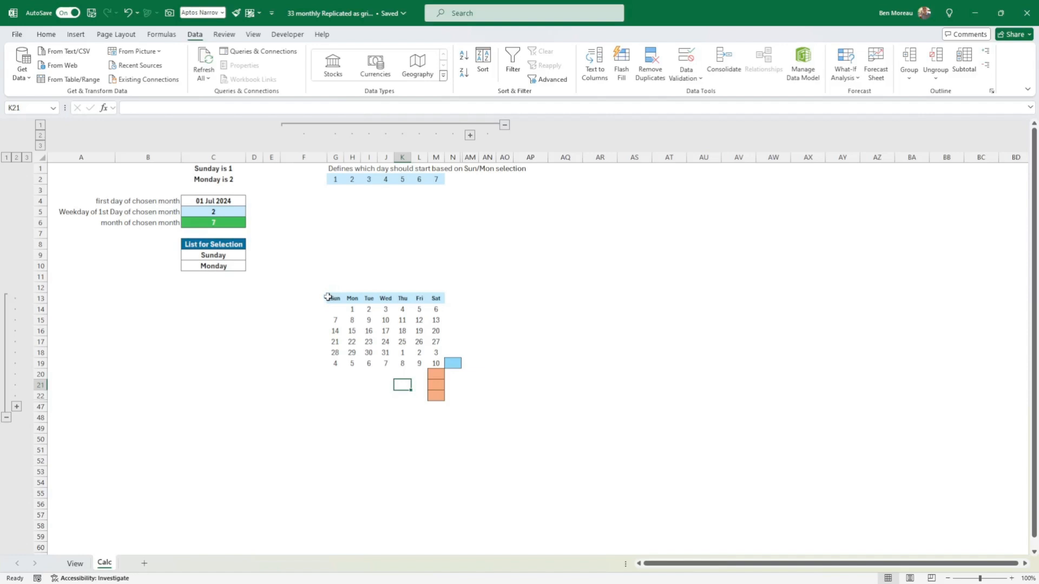
pyautogui.moveTo(333, 300); pyautogui.dragTo(439, 364)
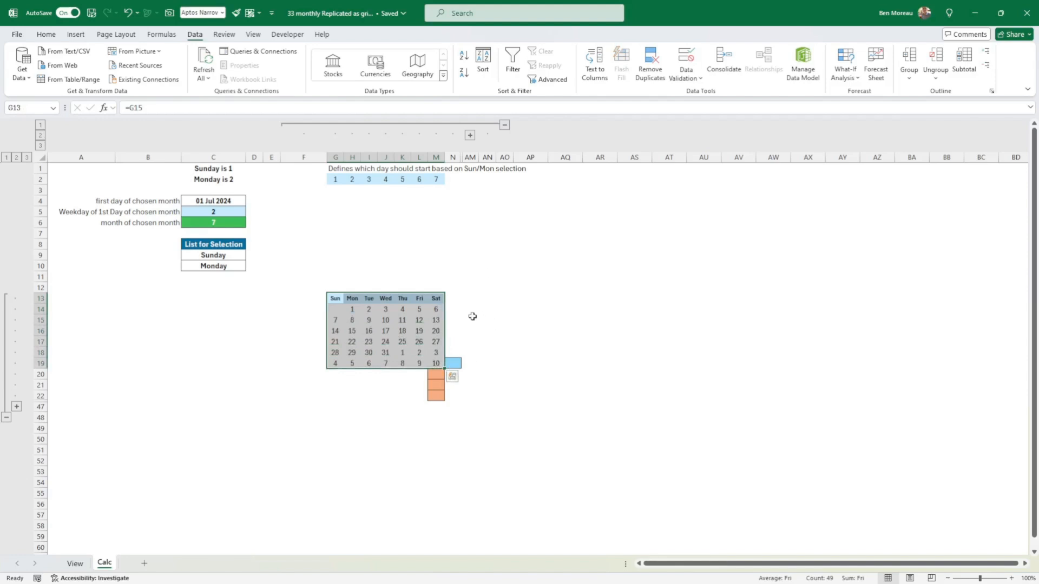
pyautogui.click(437, 299)
pyautogui.moveTo(336, 298); pyautogui.dragTo(436, 395)
pyautogui.click(451, 363)
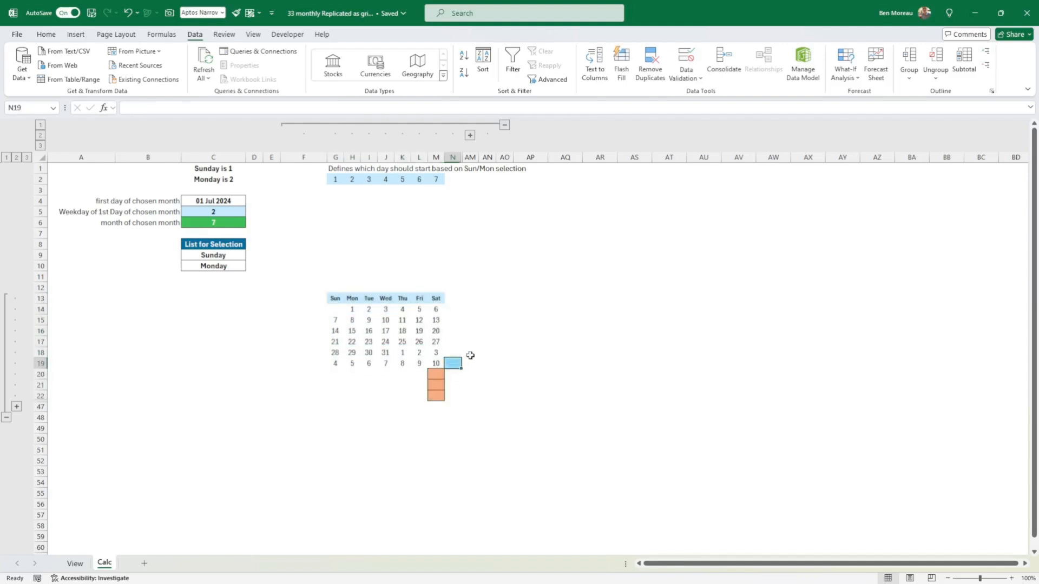
pyautogui.click(469, 299)
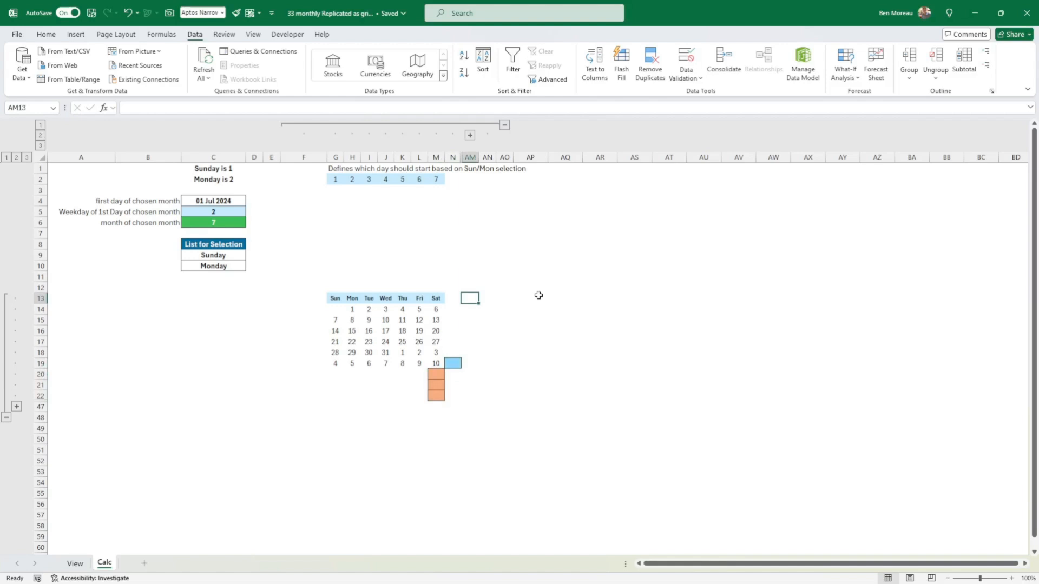
# - Expand the grouped columns beside the first calendar and check the formulas in O13, O14, G13 and W13
pyautogui.click(470, 135)
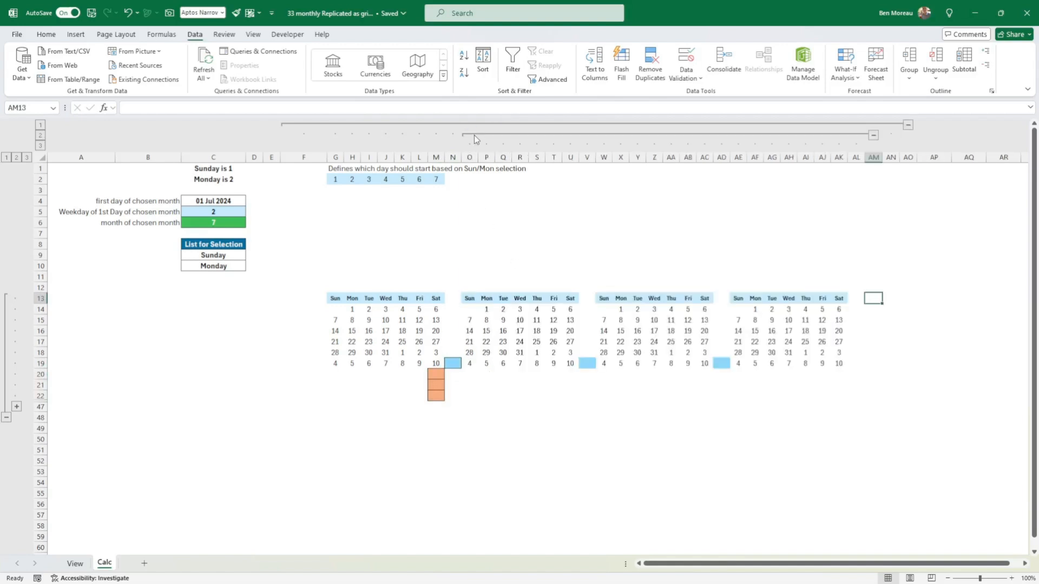
pyautogui.click(471, 298)
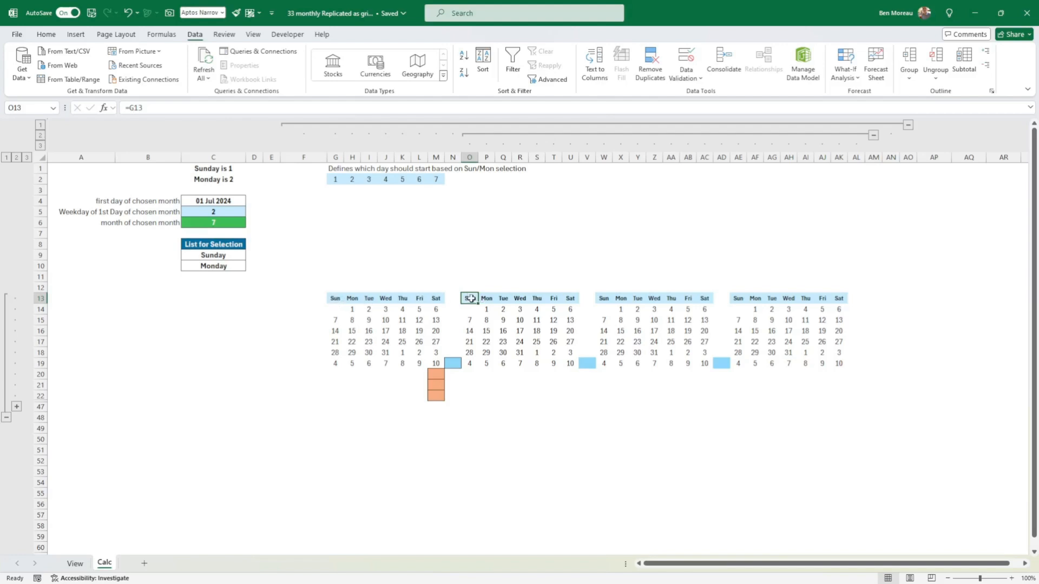
pyautogui.press('Down')
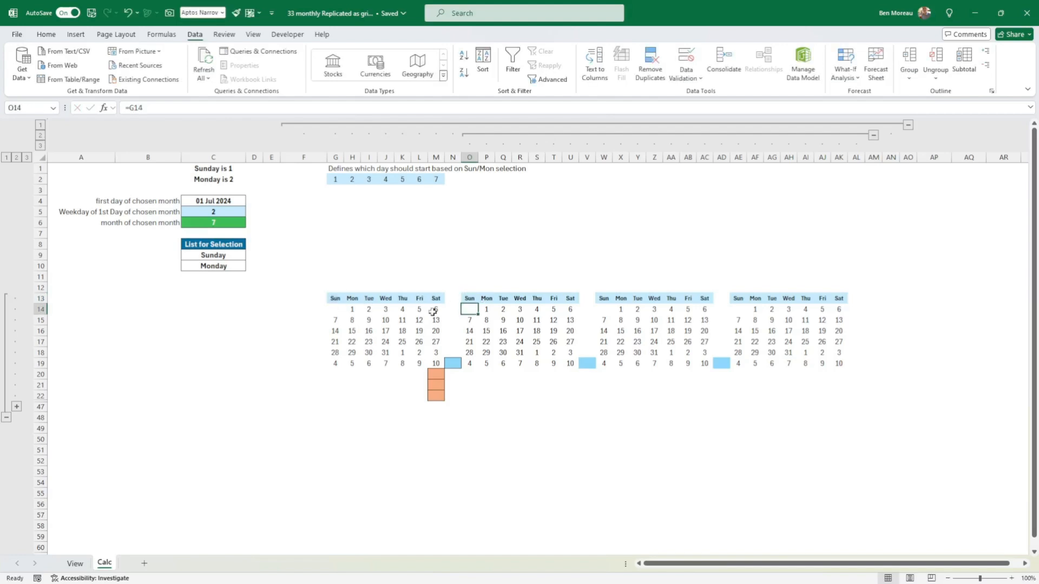
pyautogui.click(341, 298)
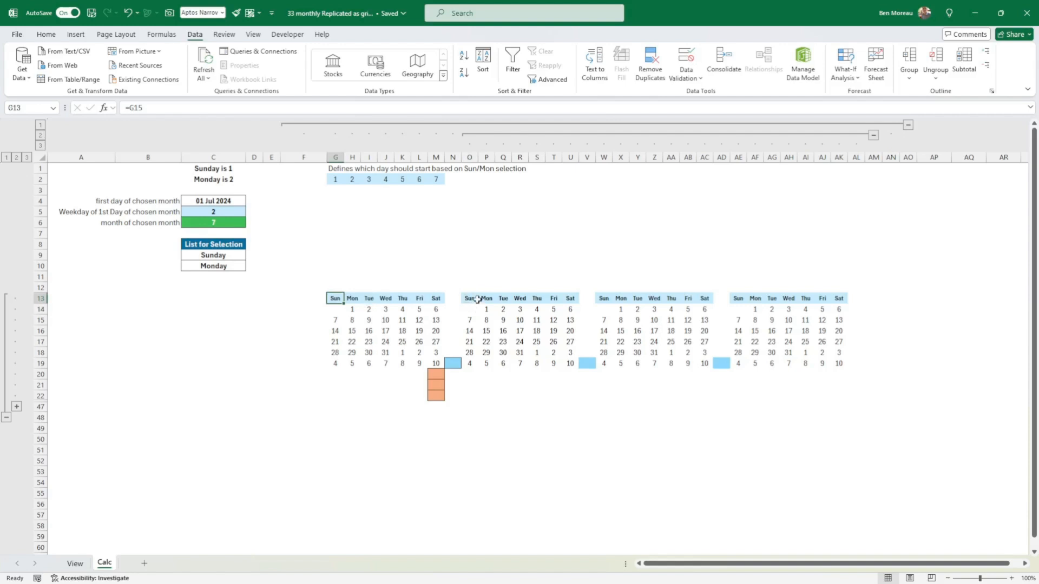
pyautogui.click(606, 300)
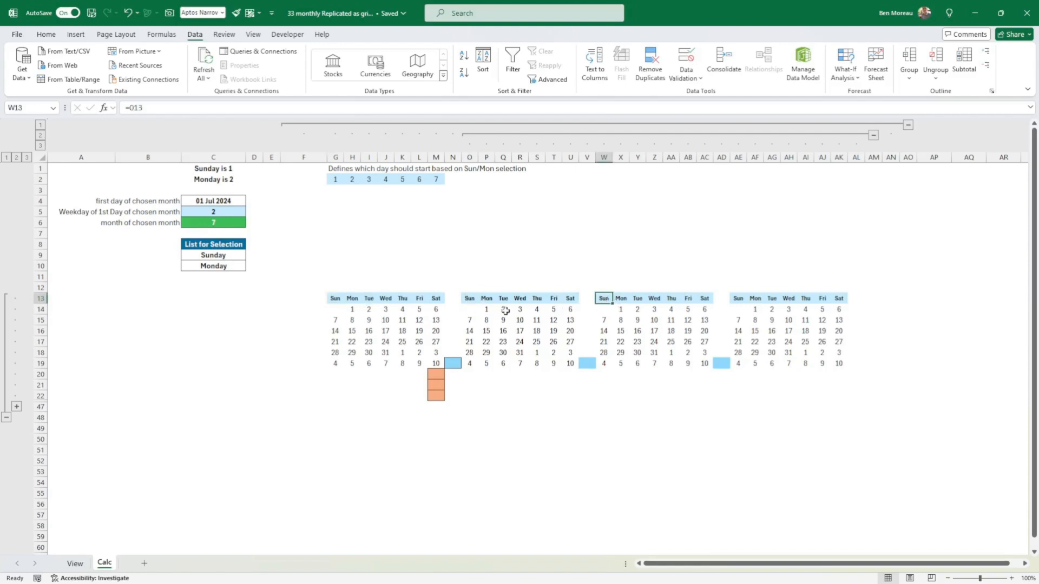
# - Copy the second calendar block with its spacer column, O13:V19, to W13 and AE13
pyautogui.moveTo(470, 299); pyautogui.dragTo(586, 356)
pyautogui.hotkey('ctrl', 'c')
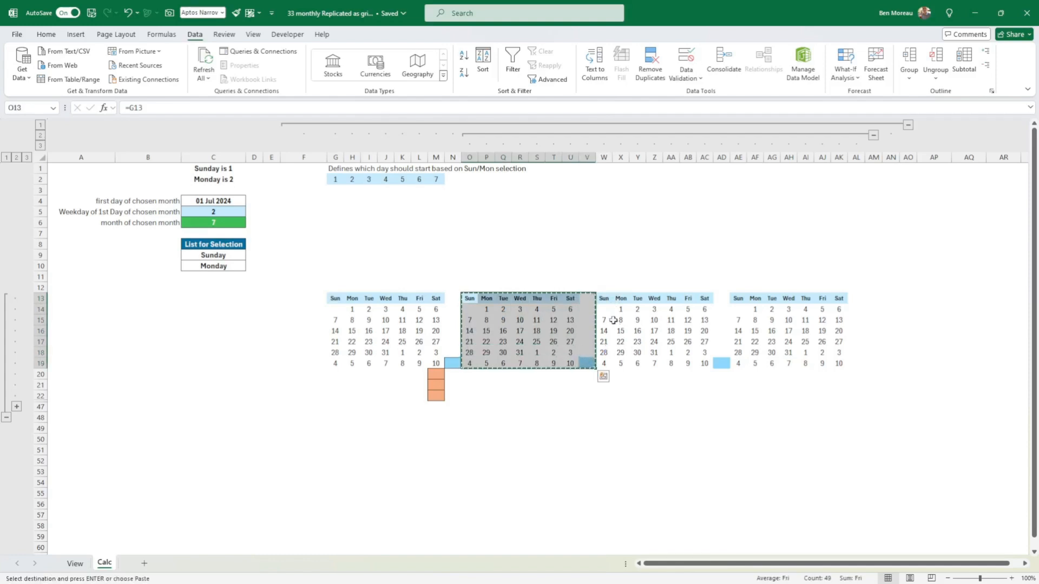
pyautogui.click(606, 299)
pyautogui.hotkey('ctrl', 'v')
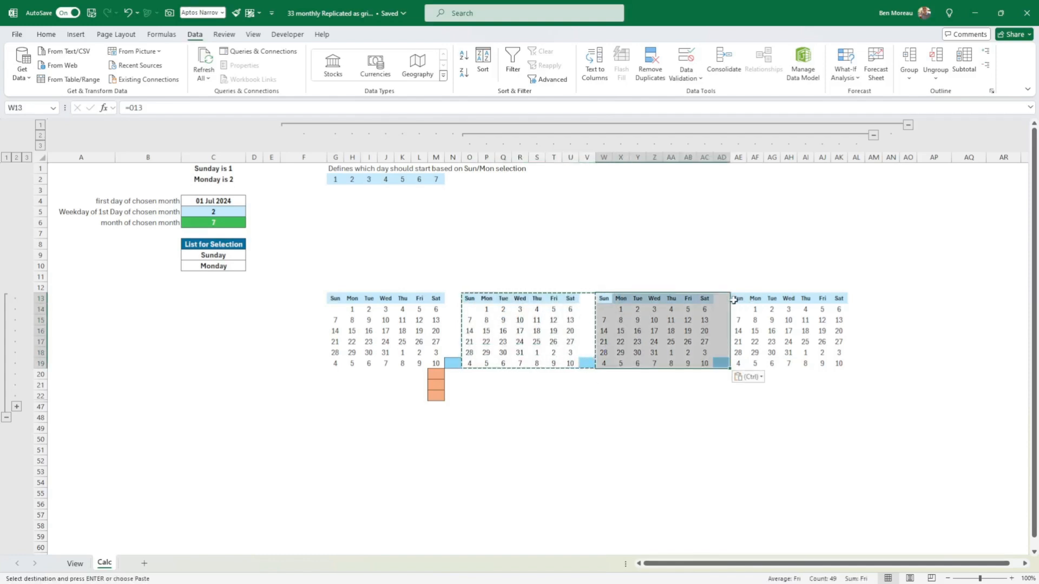
pyautogui.click(737, 299)
pyautogui.hotkey('ctrl', 'v')
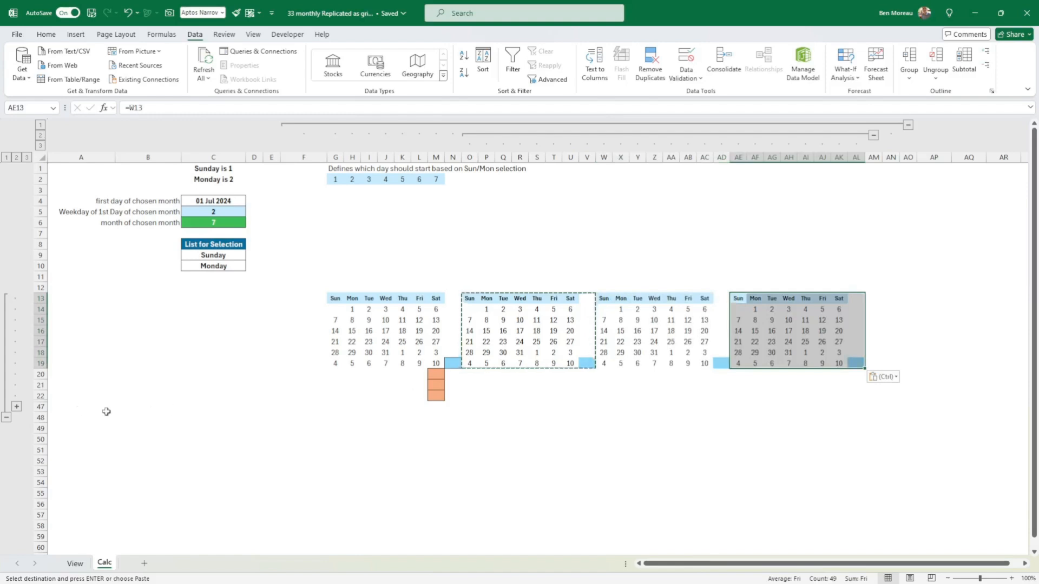
# - Expand the grouped rows below the first calendars and inspect the spacer cells M20:M22 and the dates in M23:M28
pyautogui.click(17, 406)
pyautogui.scroll(-1, 273, 402)
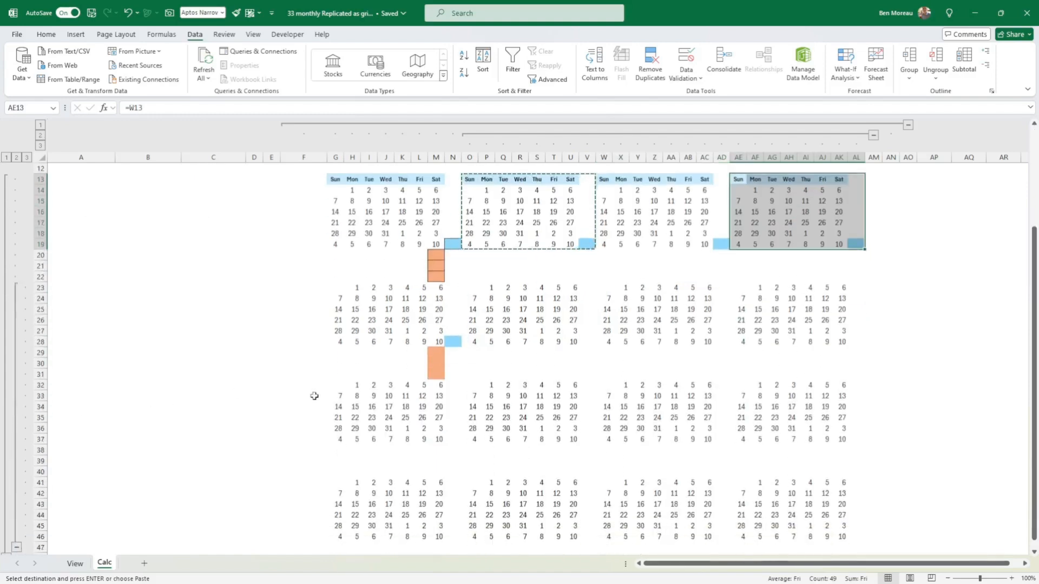
pyautogui.click(315, 396)
pyautogui.moveTo(436, 255); pyautogui.dragTo(432, 277)
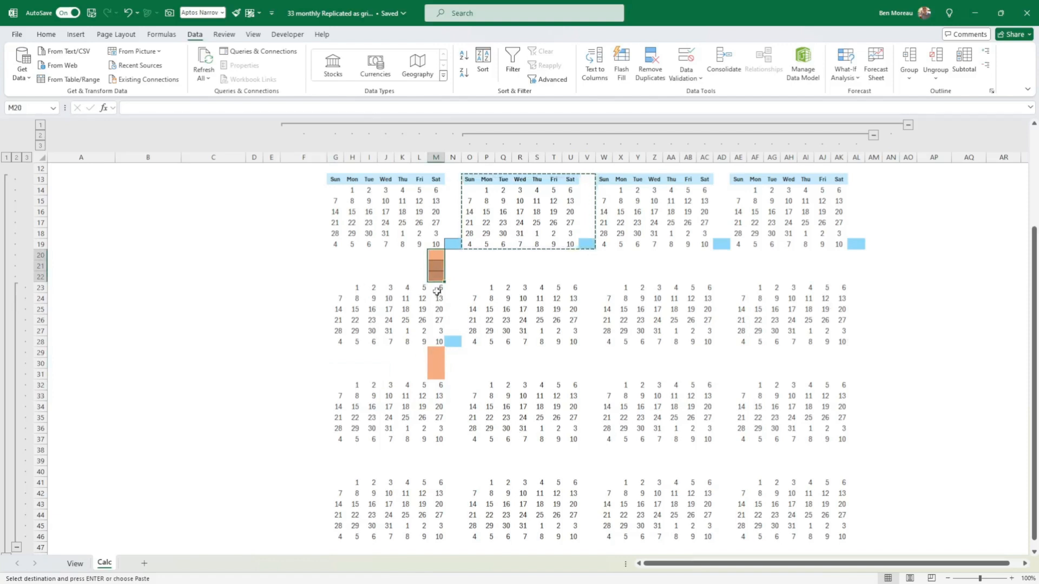
pyautogui.moveTo(436, 291); pyautogui.dragTo(432, 342)
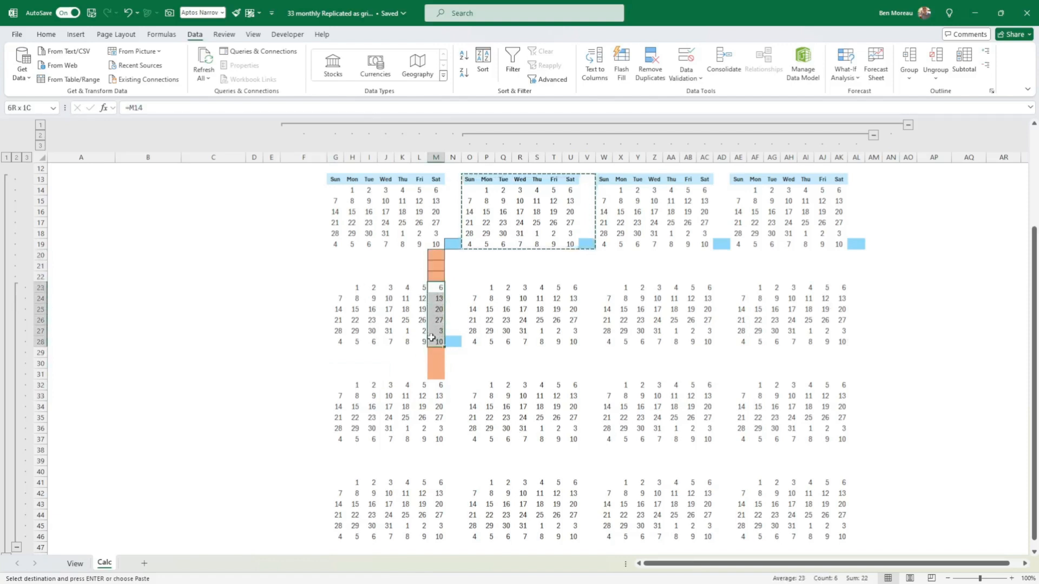
# - Examine the third row of calendars, checking the formulas in M32 and M37, the gap M38:M40 and spacer cell N37
pyautogui.click(434, 385)
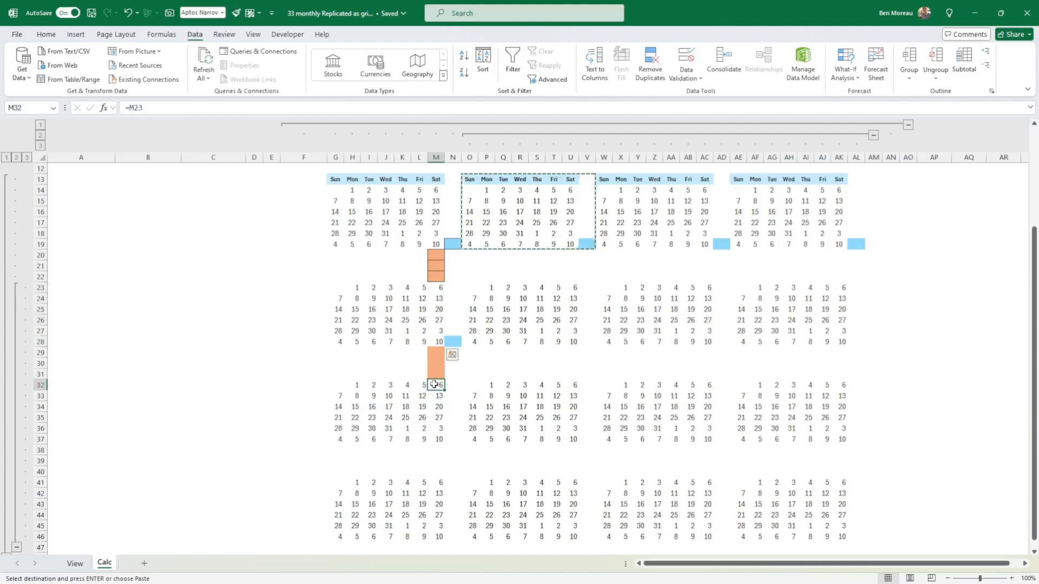
pyautogui.moveTo(434, 385); pyautogui.dragTo(438, 408)
pyautogui.click(437, 408)
pyautogui.click(438, 441)
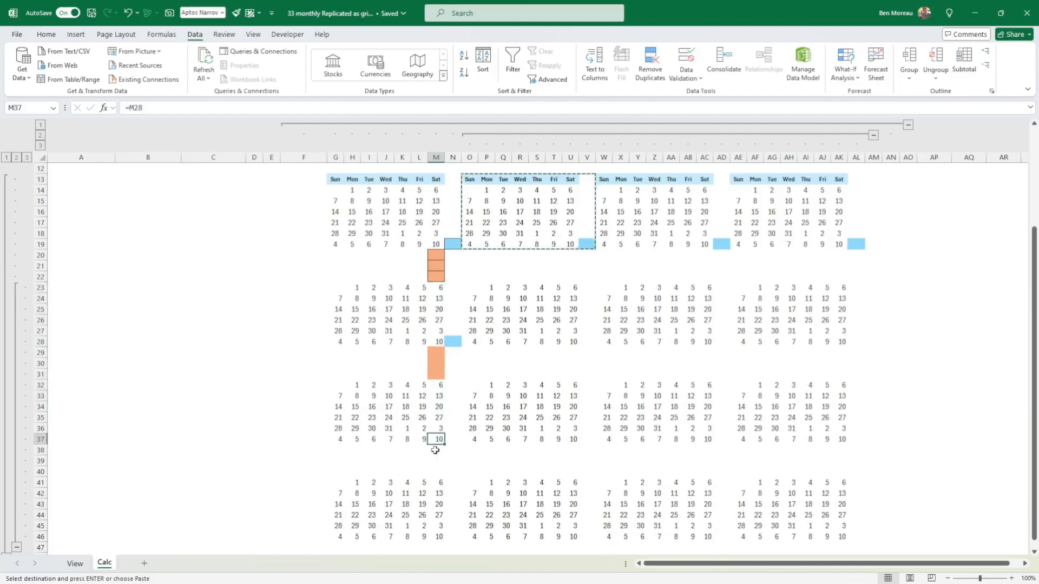
pyautogui.moveTo(436, 450); pyautogui.dragTo(437, 474)
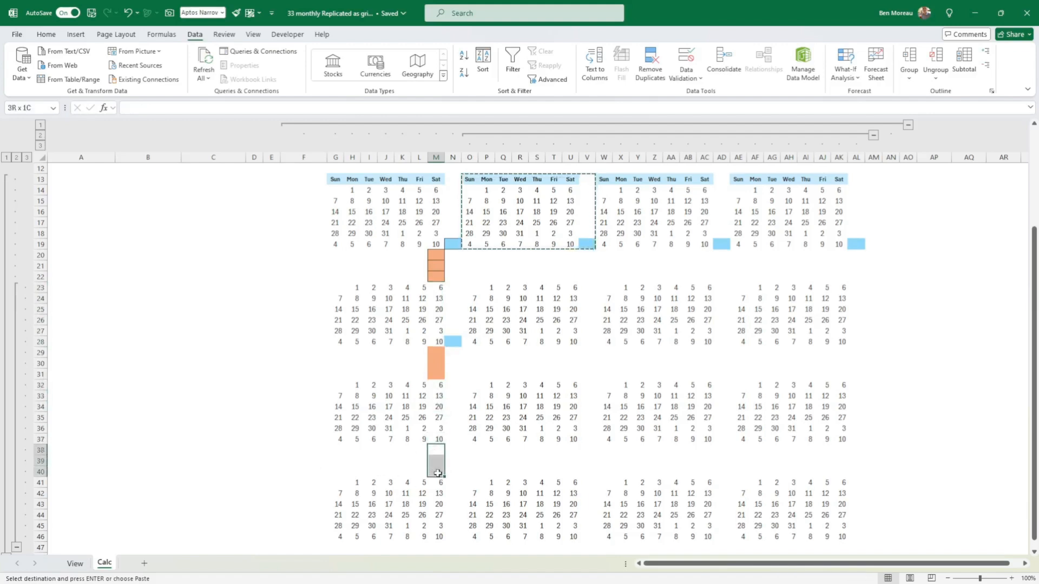
pyautogui.click(456, 439)
pyautogui.scroll(-1, 518, 390)
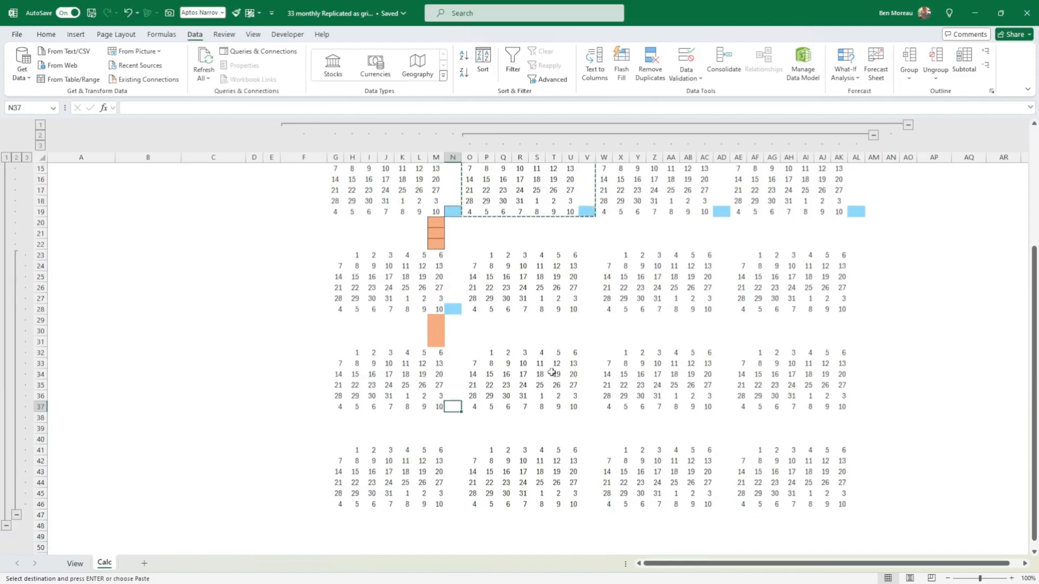
pyautogui.scroll(1, 584, 352)
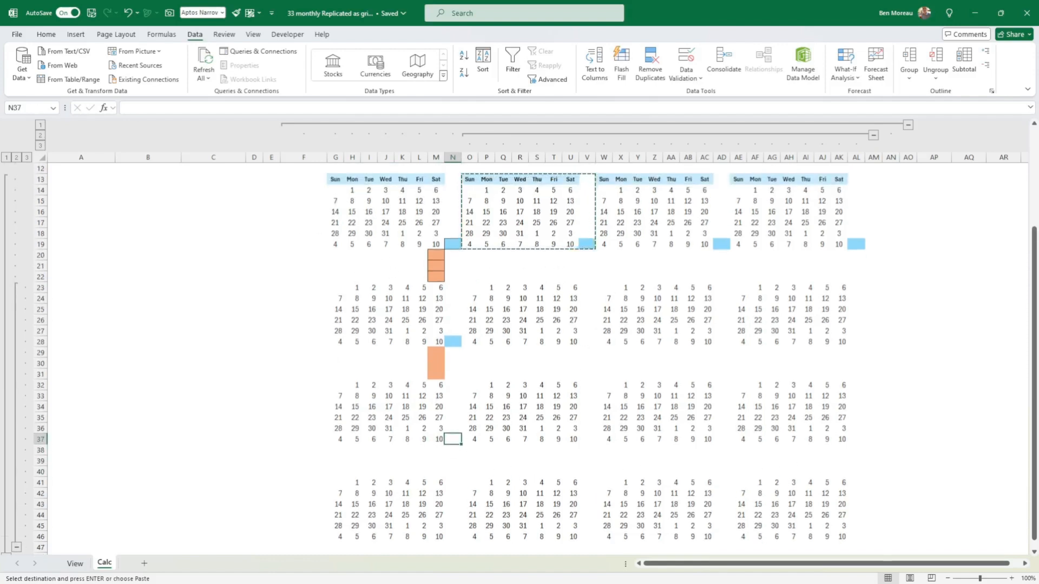
pyautogui.click(476, 468)
pyautogui.scroll(2, 746, 330)
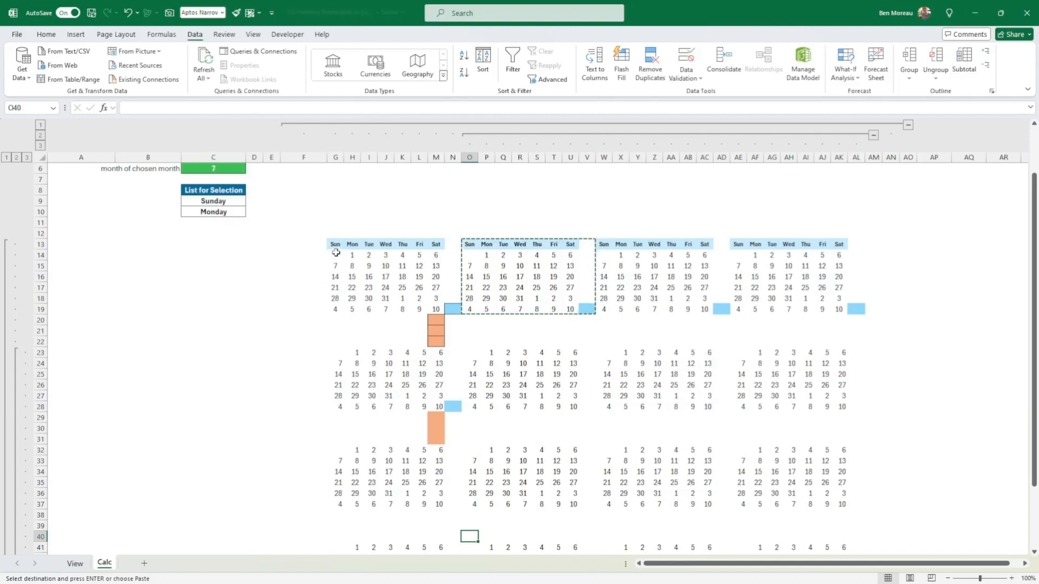
# - Expand the grouped columns on the View sheet to show the habit calendar layout
pyautogui.click(75, 563)
pyautogui.click(365, 387)
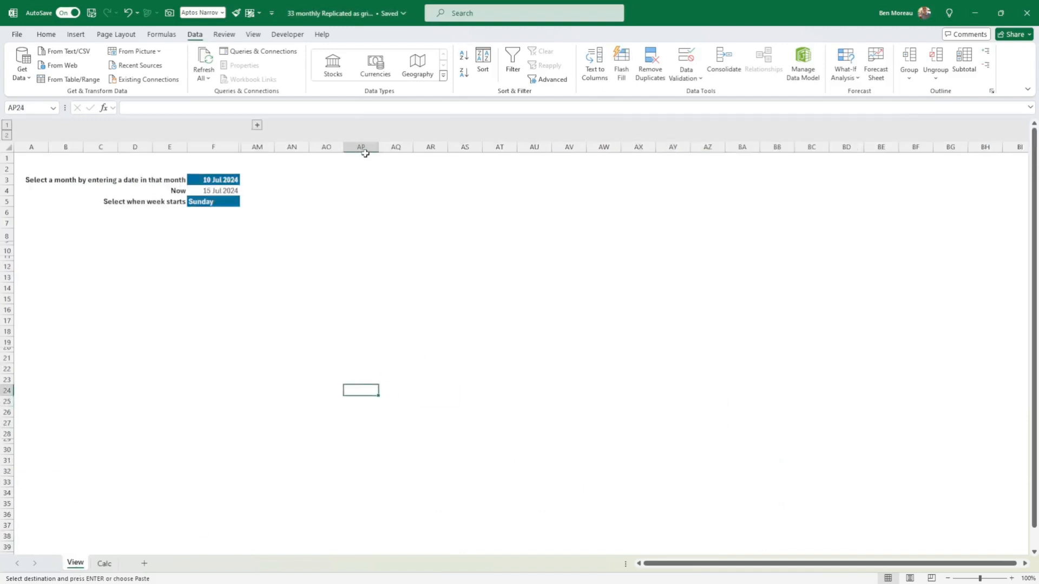
pyautogui.click(257, 126)
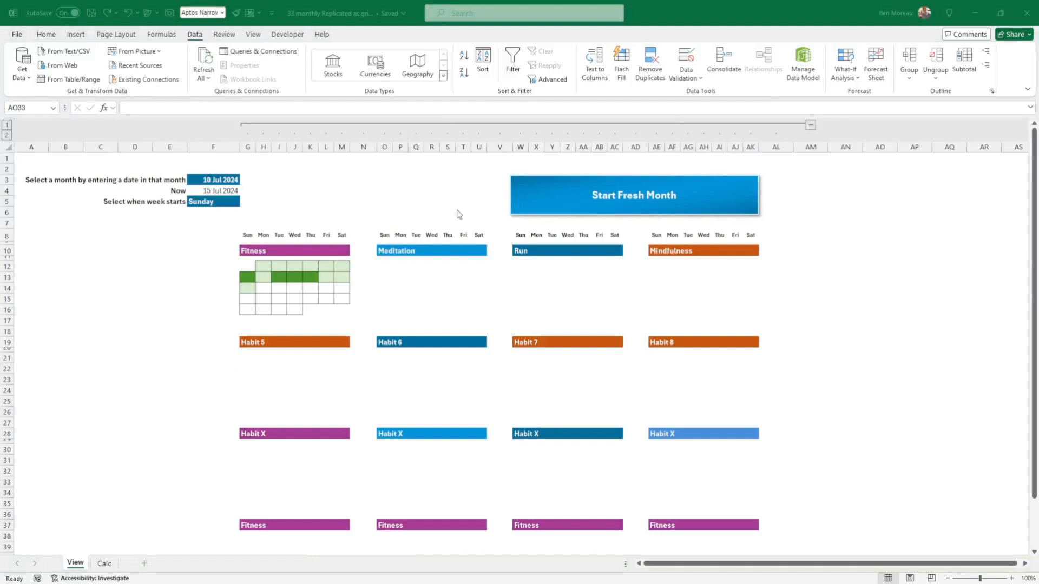
# - Collapse the whole group of calendar columns on the Calc sheet
pyautogui.click(104, 564)
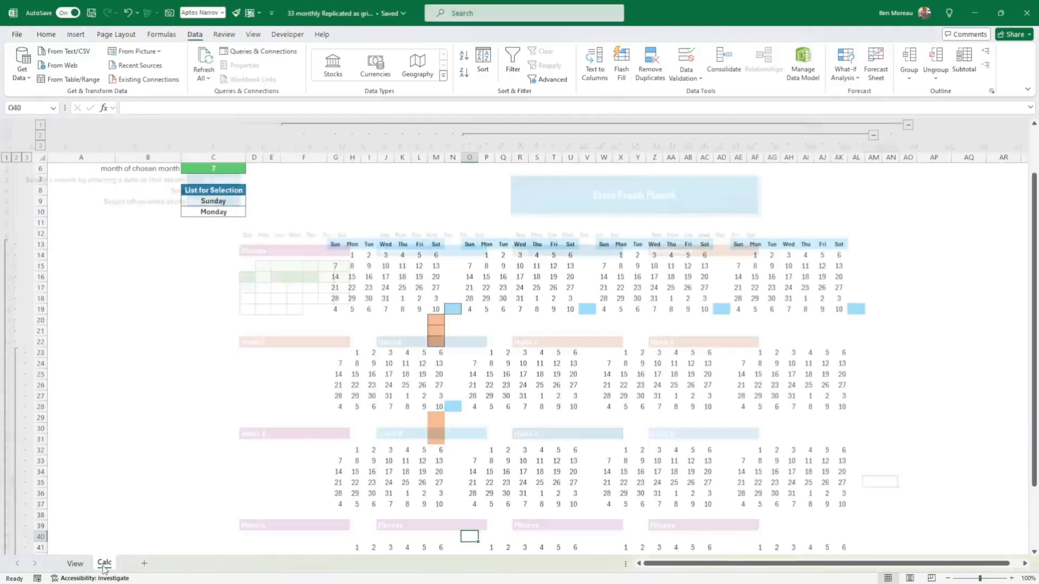
pyautogui.scroll(2, 715, 346)
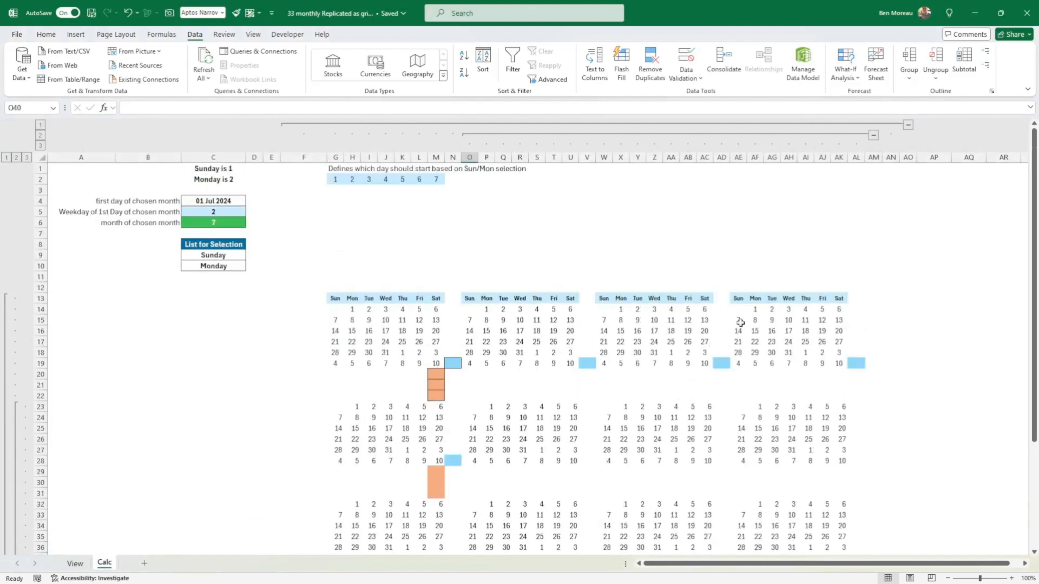
pyautogui.click(908, 125)
pyautogui.scroll(-1, 907, 230)
pyautogui.click(835, 244)
pyautogui.scroll(1, 580, 303)
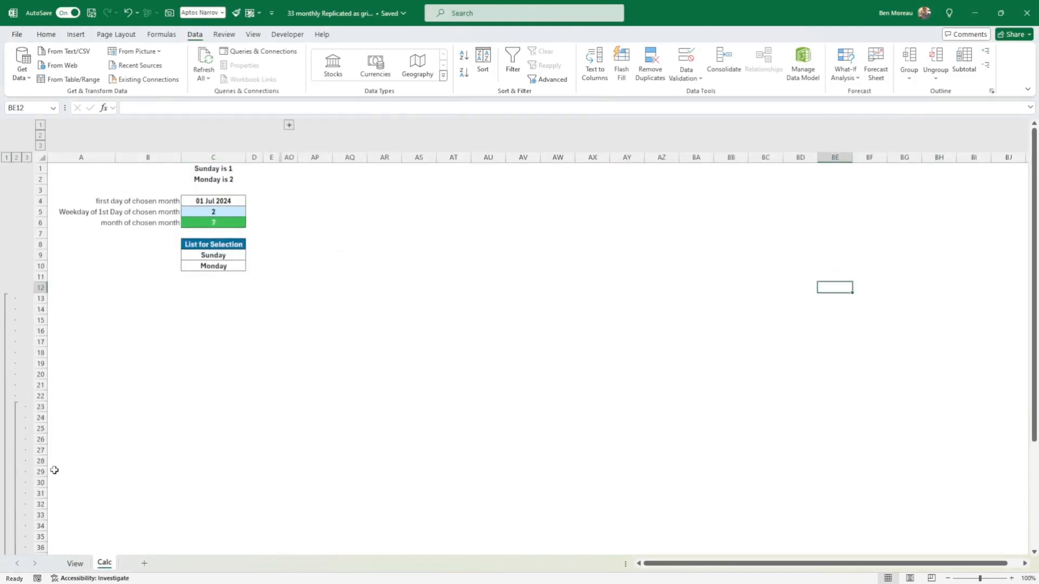
# - Check the formula in G8 on the View sheet and review the weekday header row G8:M8
pyautogui.click(75, 564)
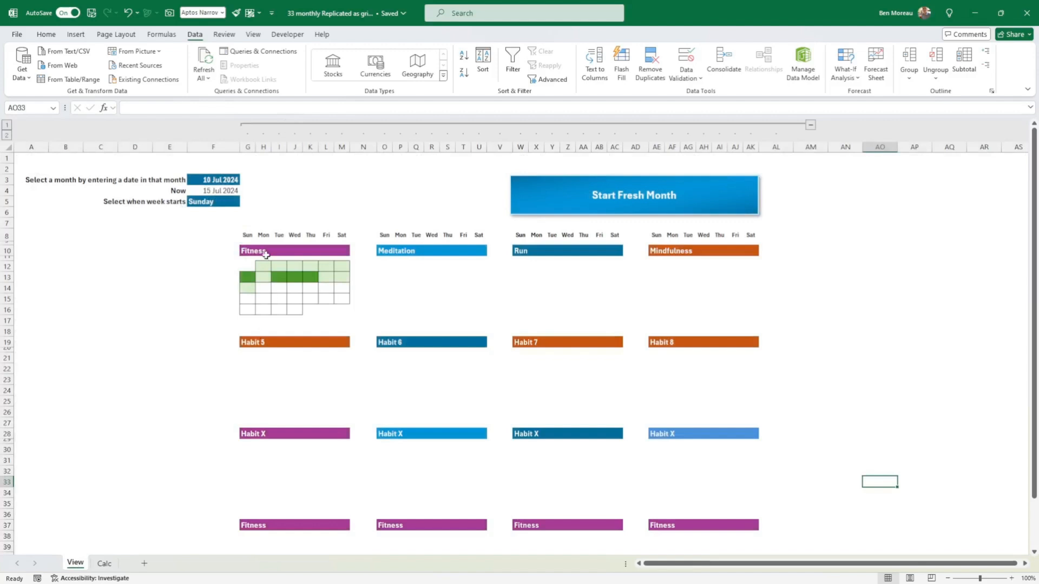
pyautogui.click(248, 236)
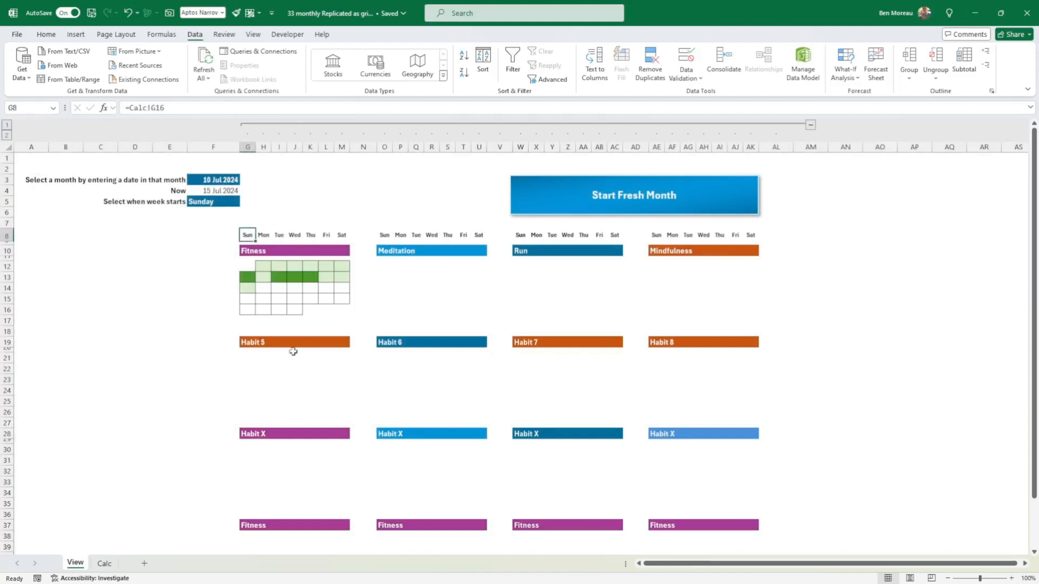
pyautogui.moveTo(249, 235); pyautogui.dragTo(342, 236)
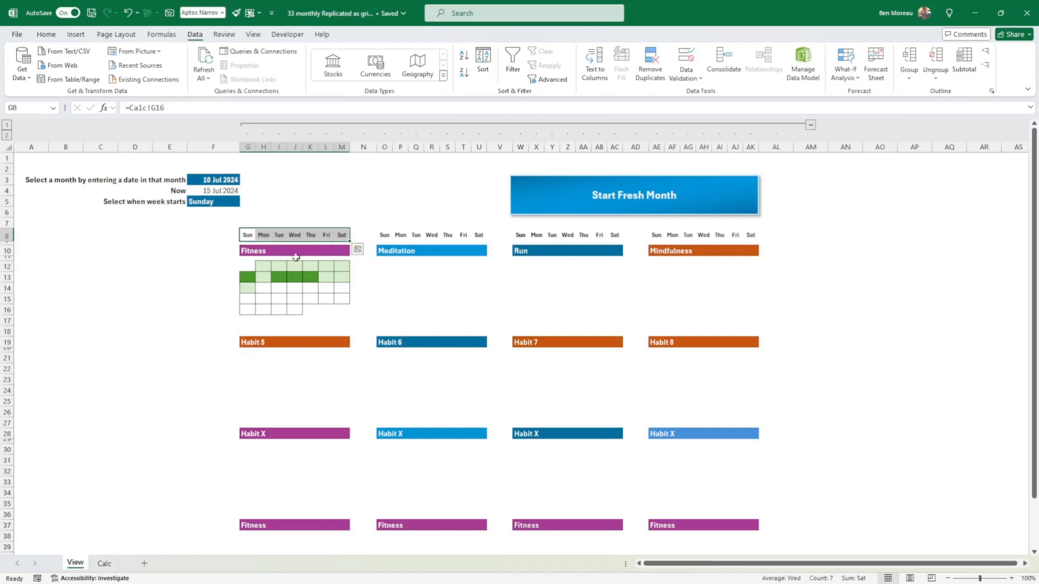
# - Expand the grouped calendar columns on the Calc sheet and check the weekday header formula in G13
pyautogui.click(104, 564)
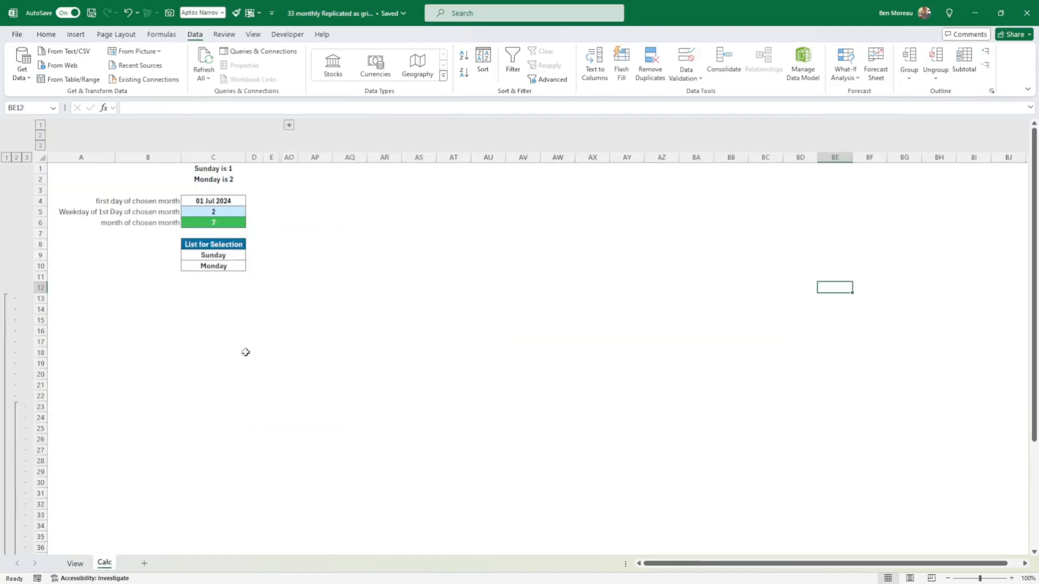
pyautogui.click(290, 125)
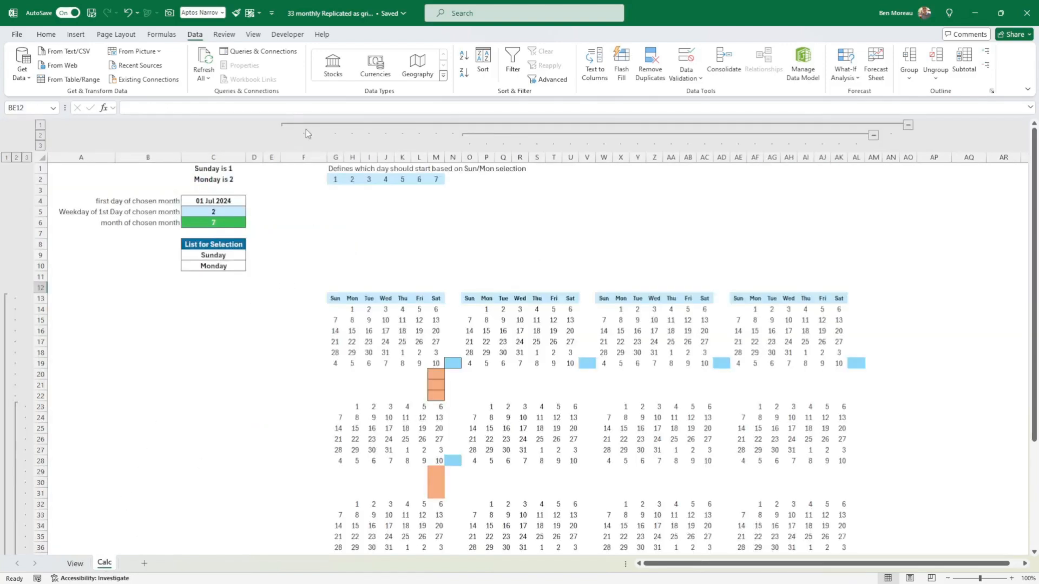
pyautogui.click(335, 299)
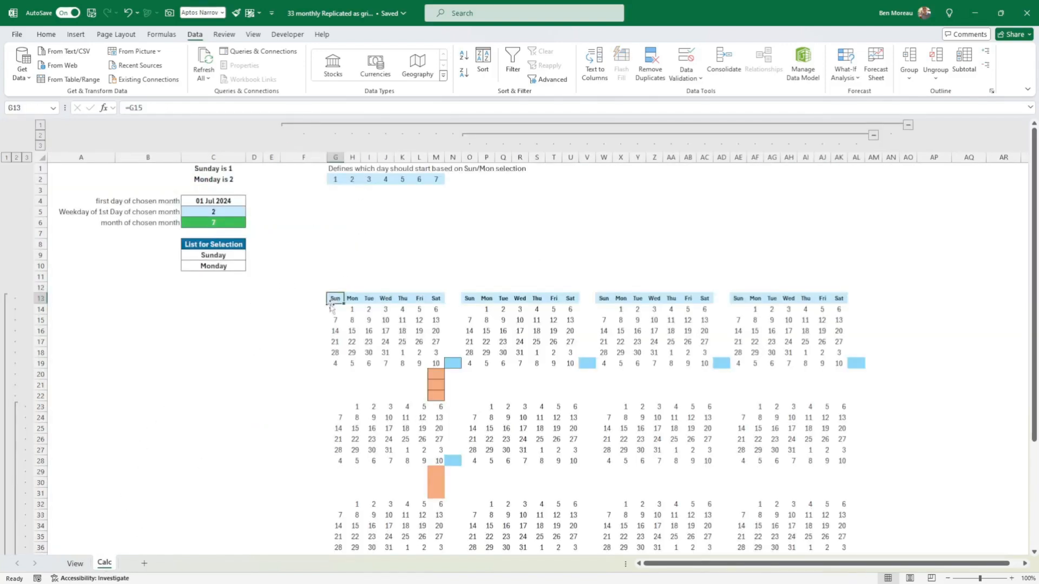
# - Check the weekday header formulas on the View sheet in G8 and AK8
pyautogui.click(82, 564)
pyautogui.click(357, 235)
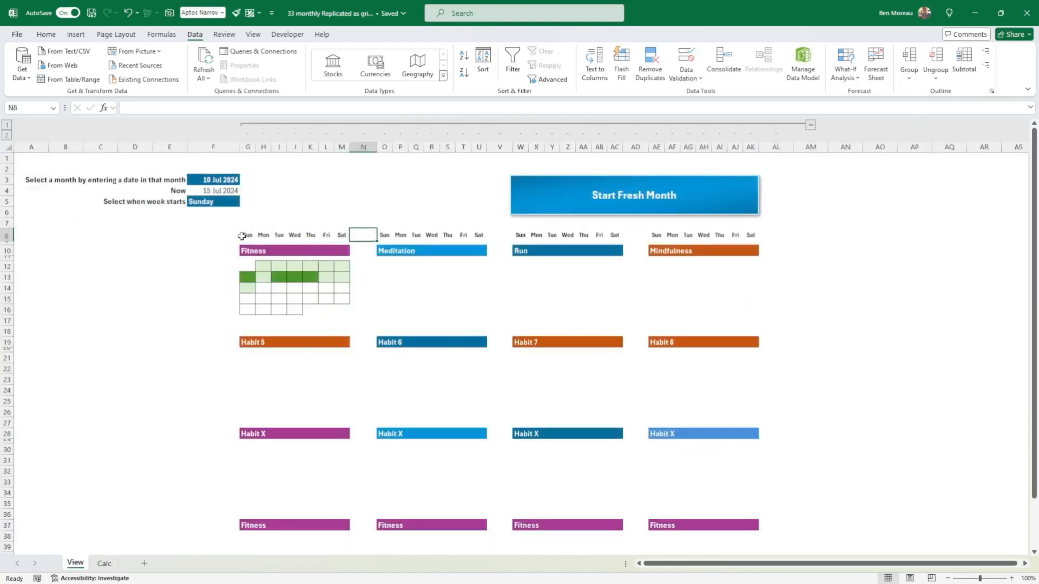
pyautogui.moveTo(245, 235)
pyautogui.mouseDown()
pyautogui.moveTo(268, 233)
pyautogui.moveTo(246, 234)
pyautogui.mouseUp()
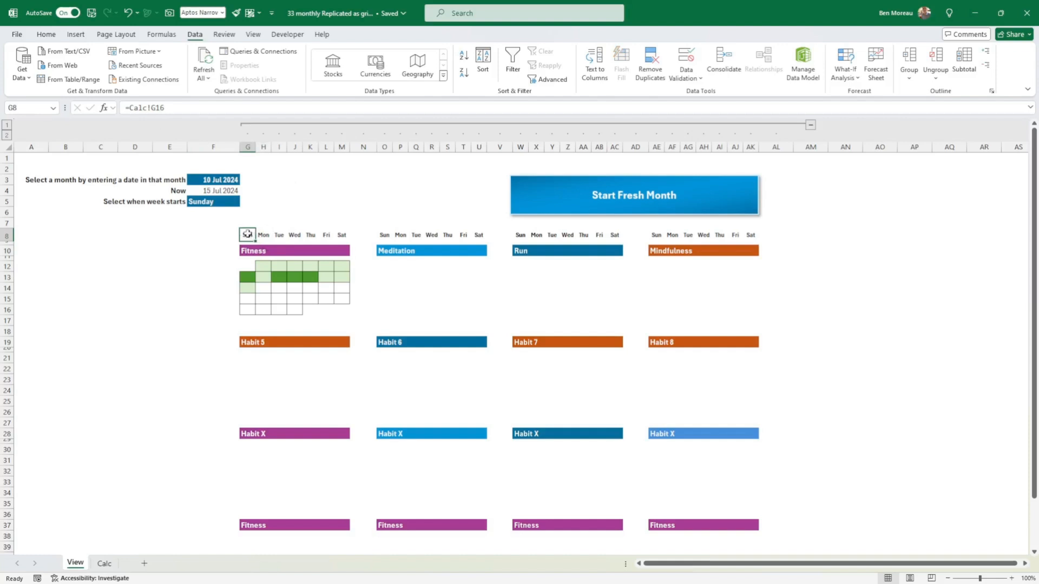
pyautogui.click(752, 235)
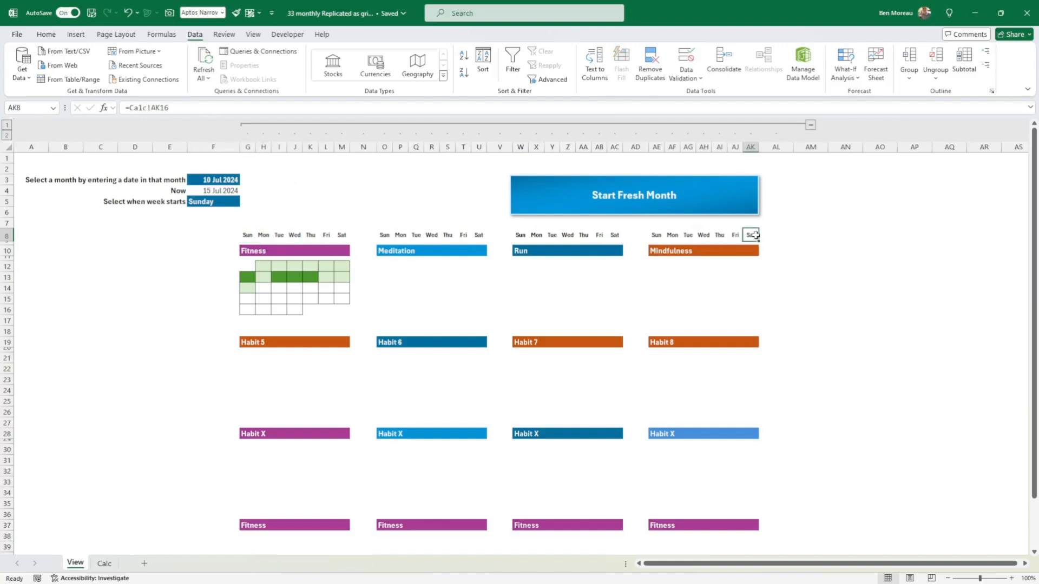
pyautogui.click(367, 253)
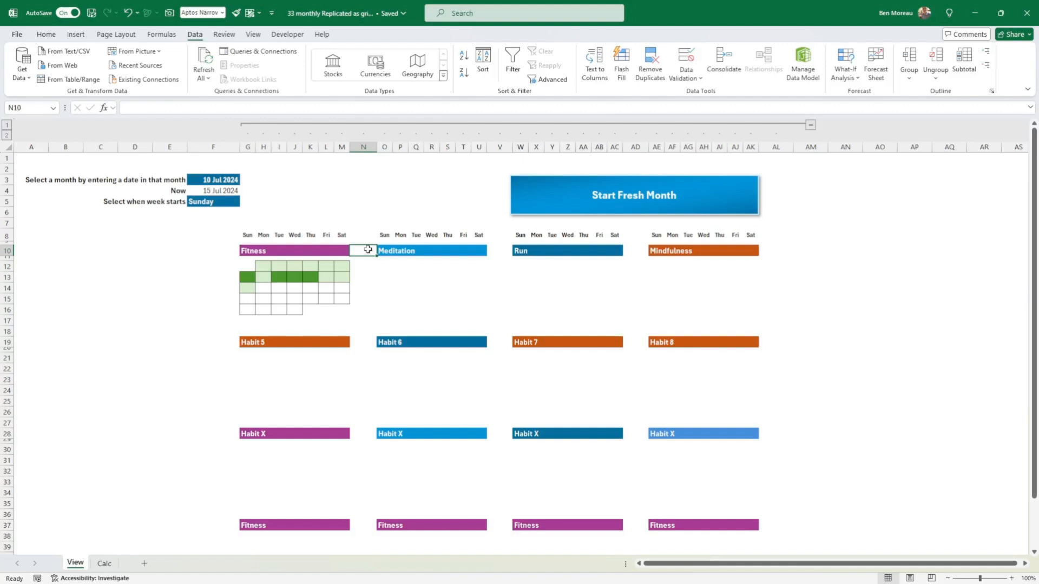
# - Adjust the height of the thin spacer row 20 beneath the Habit 5 to Habit 8 titles
pyautogui.moveTo(345, 265); pyautogui.dragTo(348, 333)
pyautogui.click(347, 301)
pyautogui.click(348, 311)
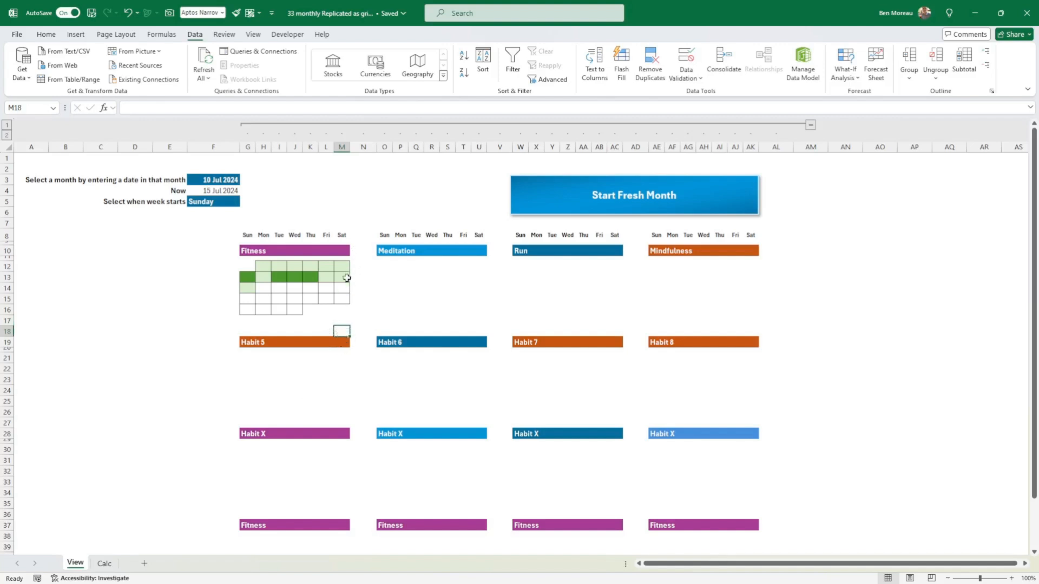
pyautogui.click(341, 344)
pyautogui.click(341, 349)
pyautogui.moveTo(10, 353)
pyautogui.mouseDown()
pyautogui.moveTo(9, 369)
pyautogui.moveTo(9, 351)
pyautogui.mouseUp()
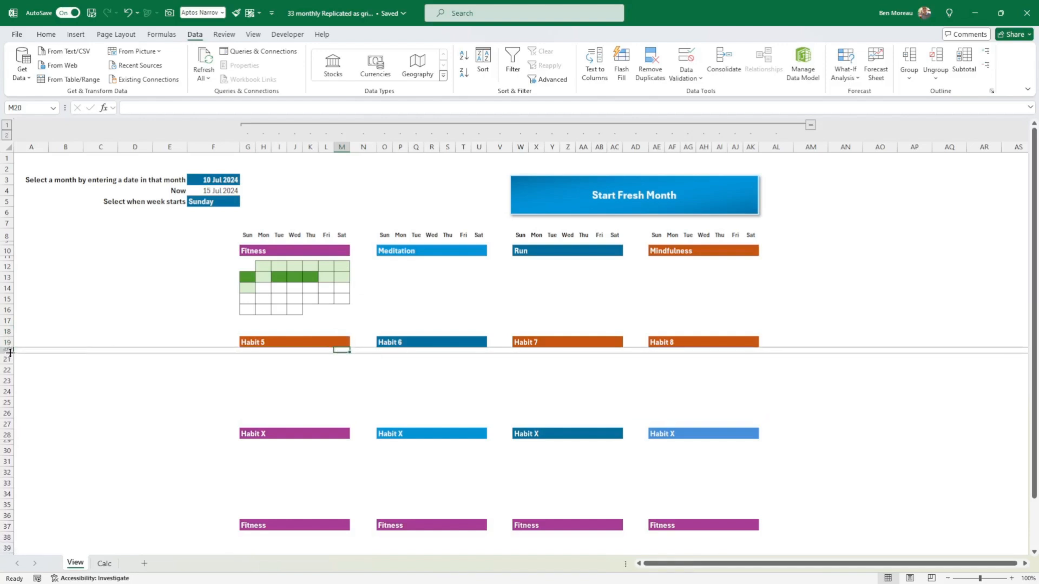
# - Review the Fitness title, the spacer row 11 beneath it and the layout of the remaining habit blocks
pyautogui.moveTo(245, 252)
pyautogui.mouseDown()
pyautogui.moveTo(333, 254)
pyautogui.moveTo(247, 258)
pyautogui.mouseUp()
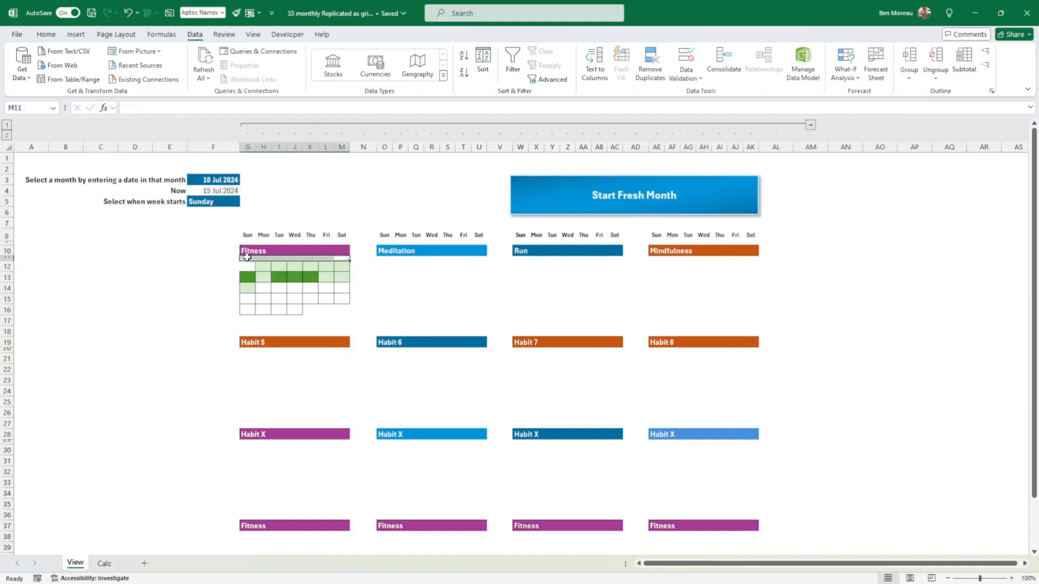
pyautogui.click(239, 277)
pyautogui.click(264, 251)
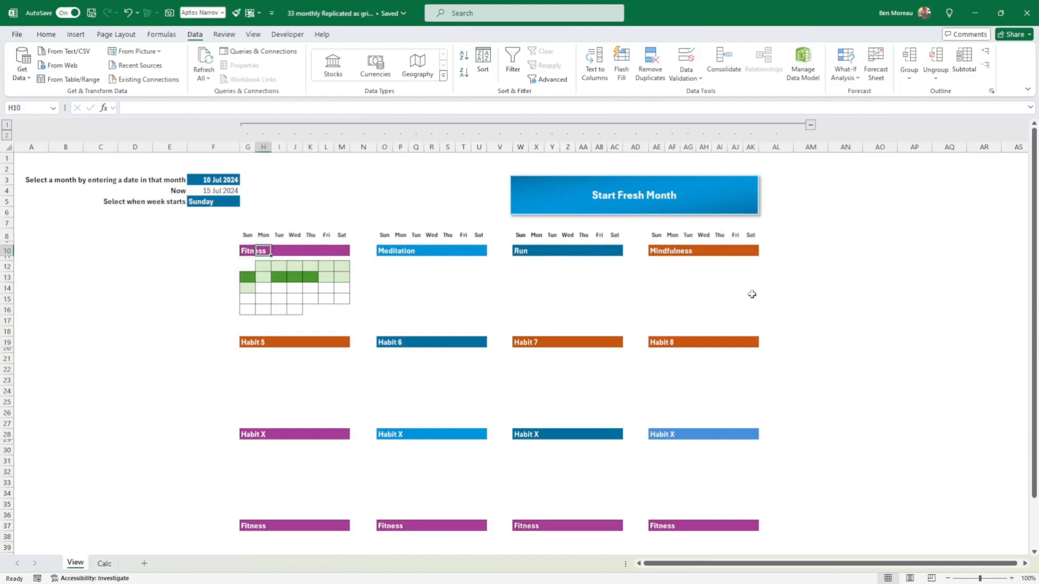
pyautogui.scroll(-1, 747, 483)
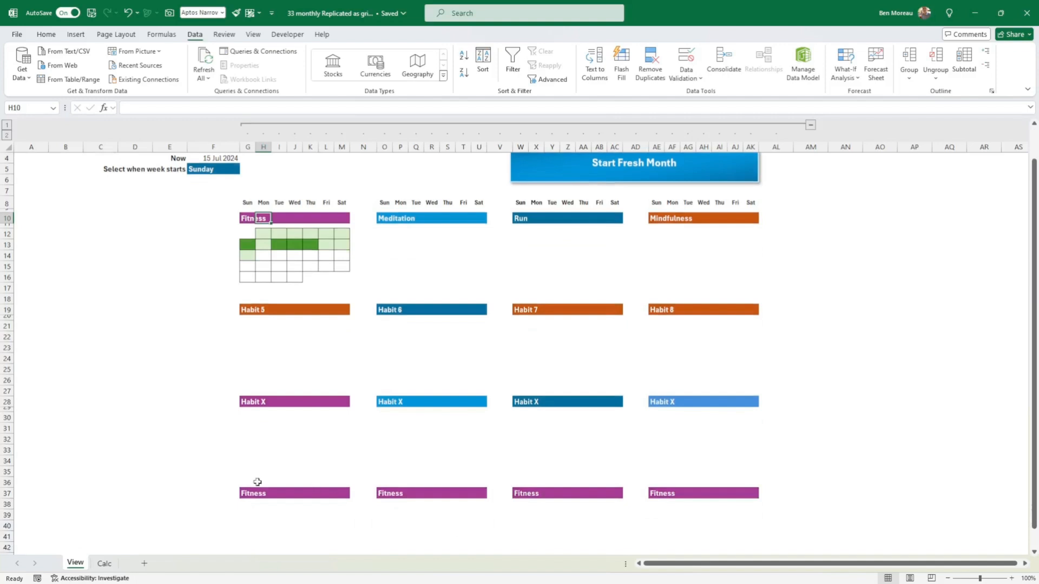
pyautogui.scroll(1, 275, 512)
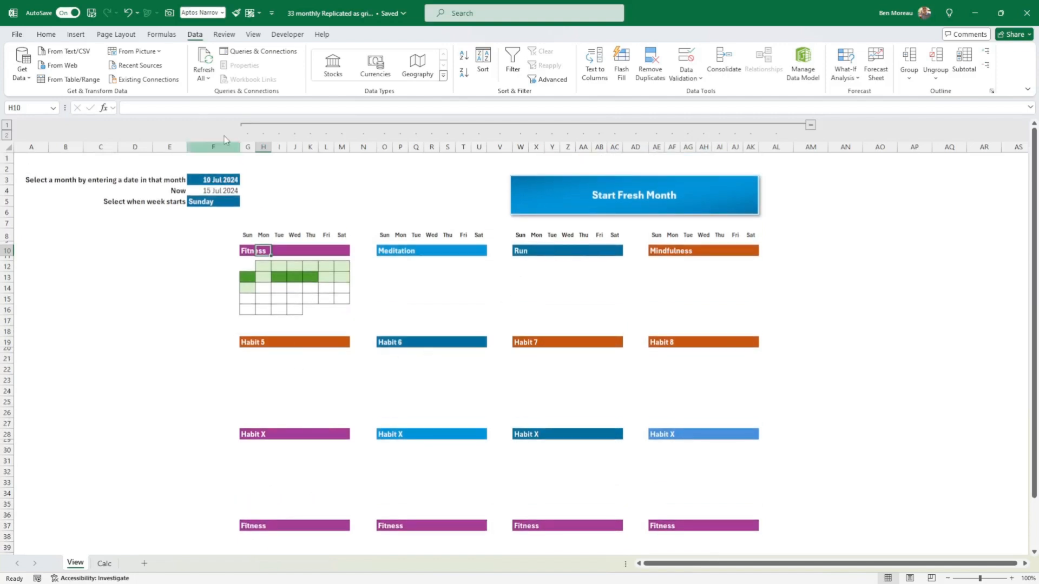
# - Examine the available theme colour sets and the theme colours offered for cell fills
pyautogui.click(119, 36)
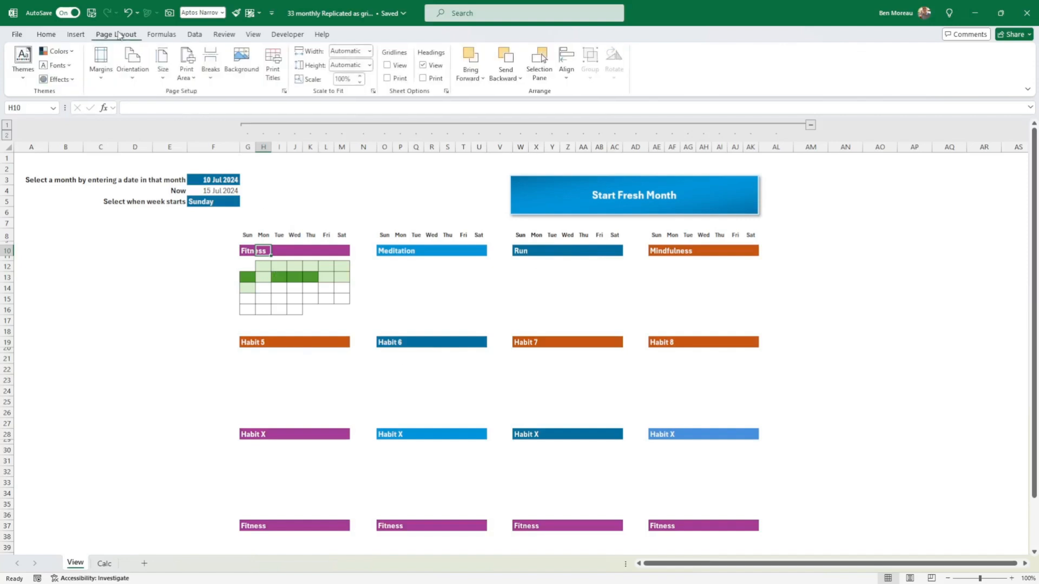
pyautogui.click(60, 51)
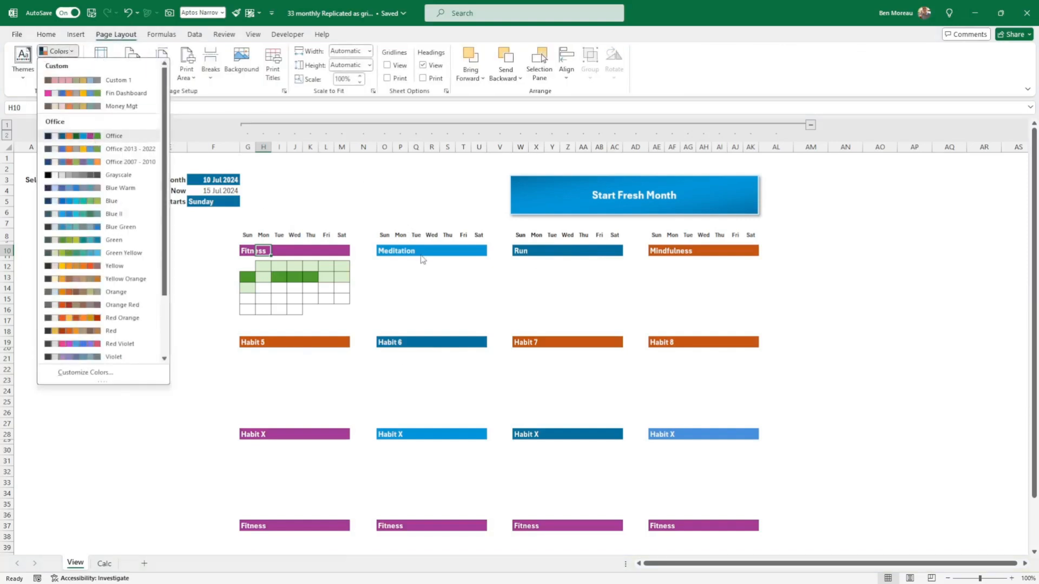
pyautogui.click(428, 288)
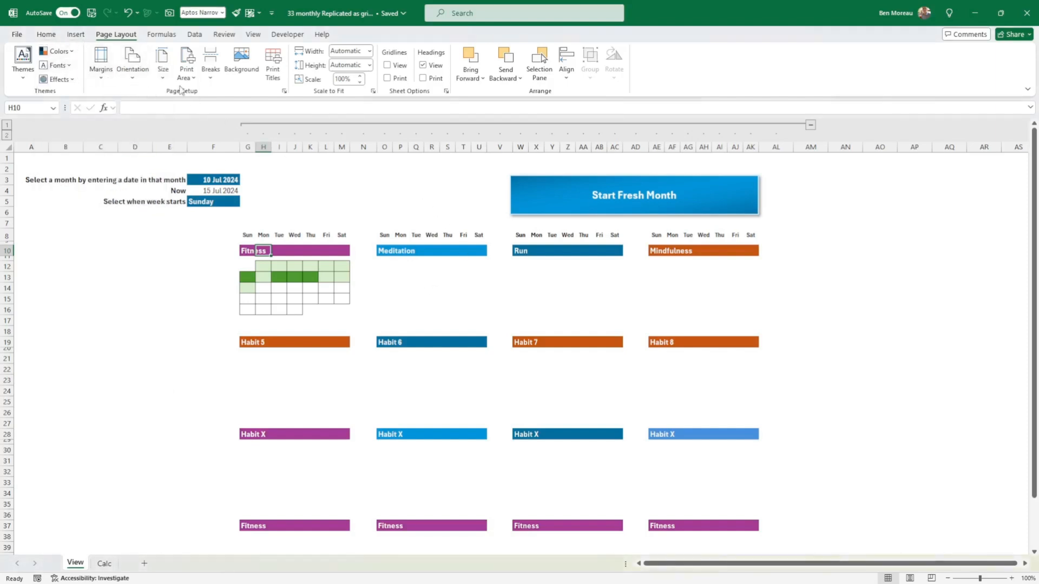
pyautogui.click(53, 36)
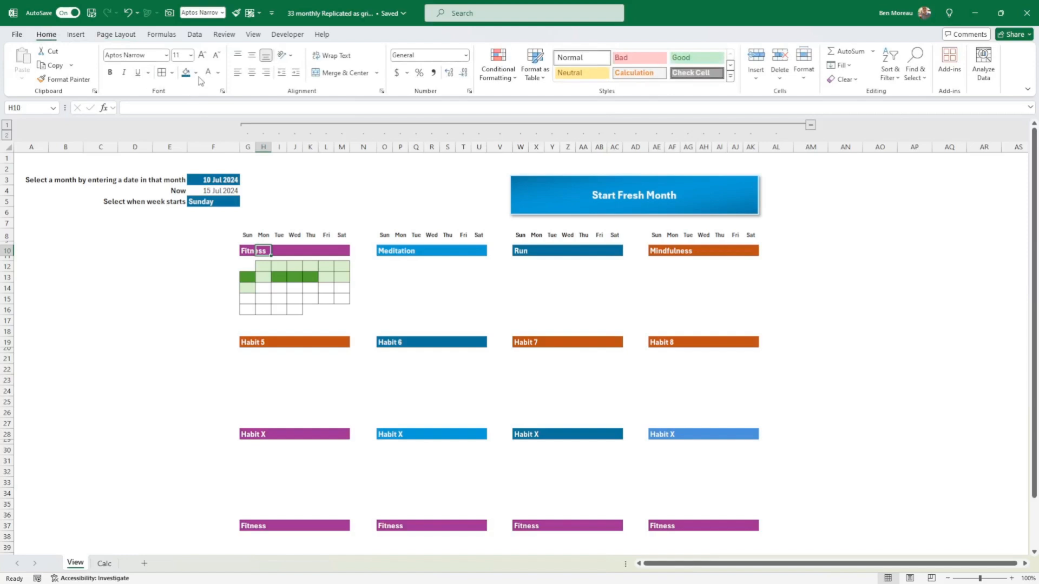
pyautogui.click(197, 72)
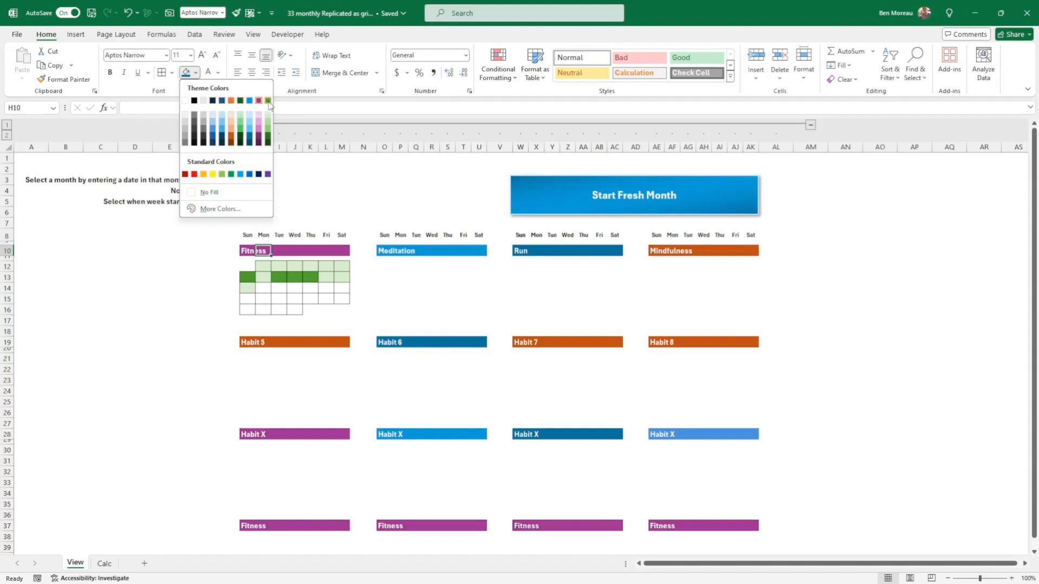
pyautogui.click(196, 304)
pyautogui.click(406, 288)
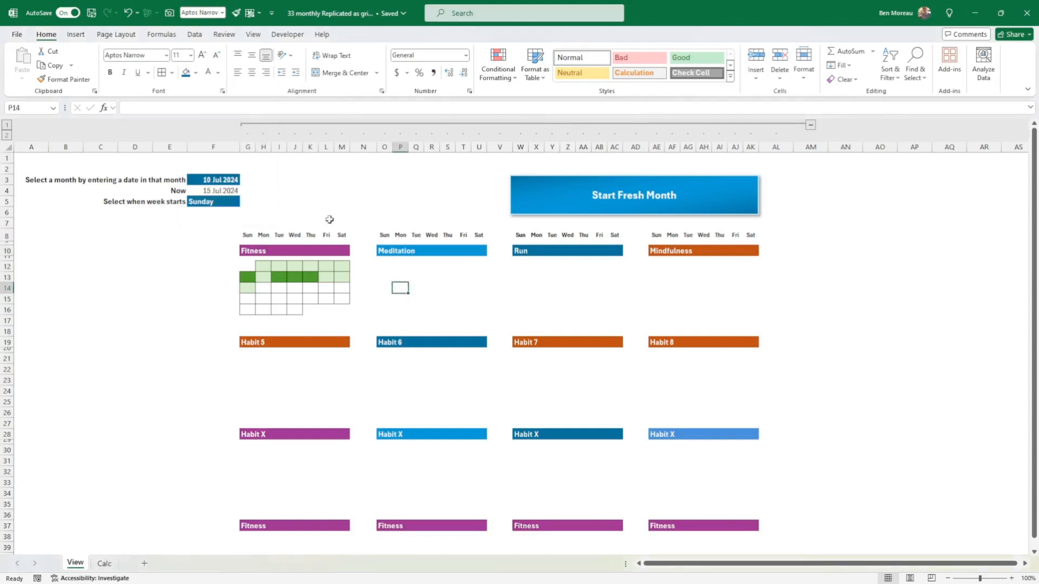
# - Try the Median and Red Orange theme colour sets on the workbook
pyautogui.click(116, 34)
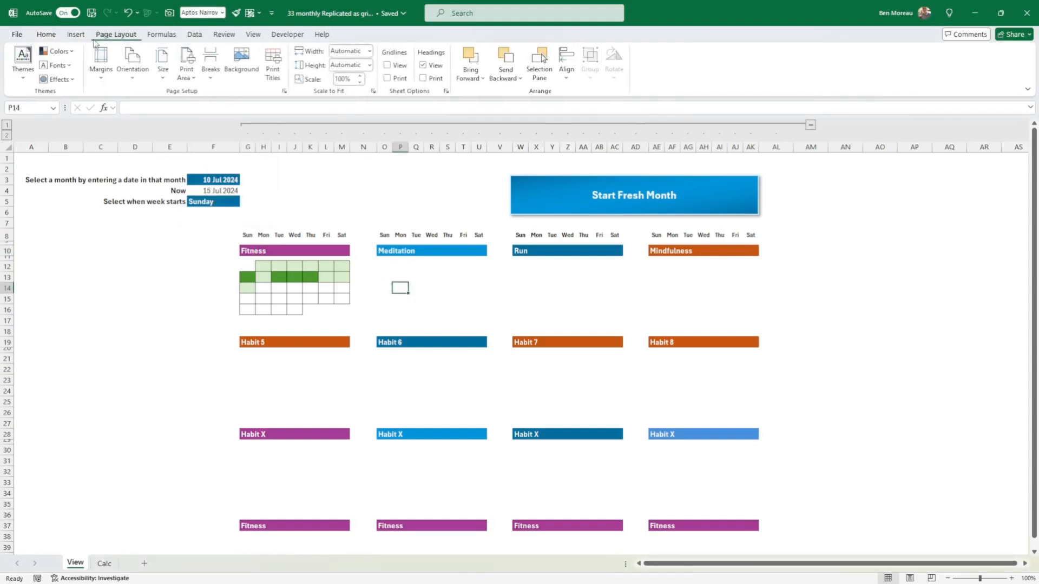
pyautogui.click(58, 51)
pyautogui.scroll(-2, 78, 251)
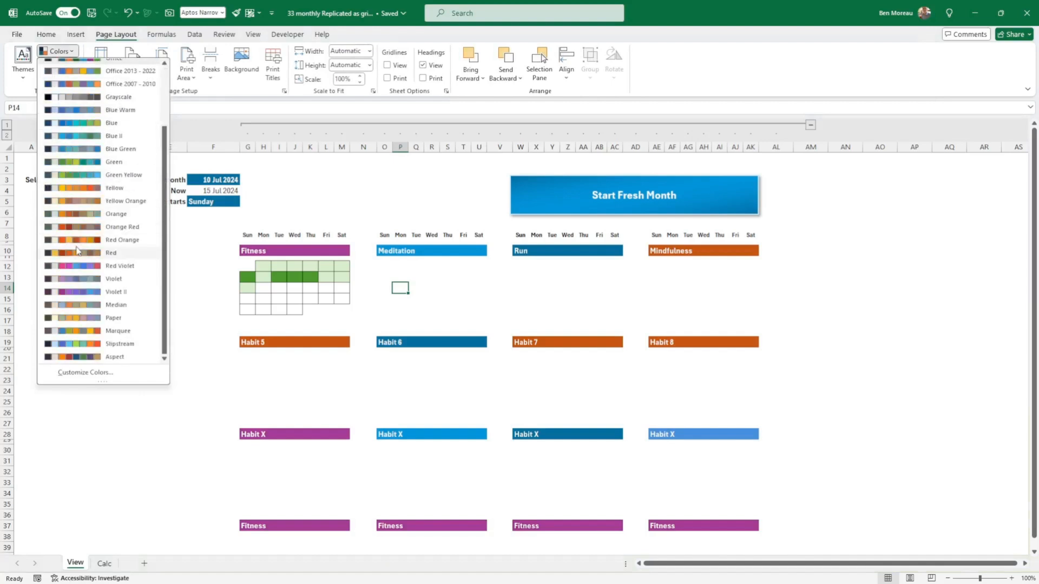
pyautogui.click(82, 304)
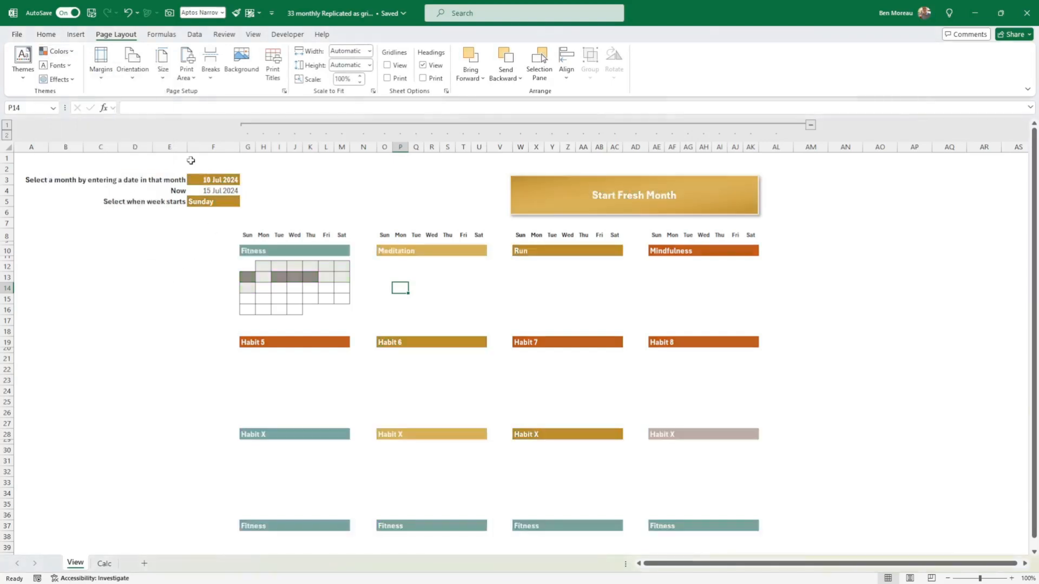
pyautogui.click(62, 51)
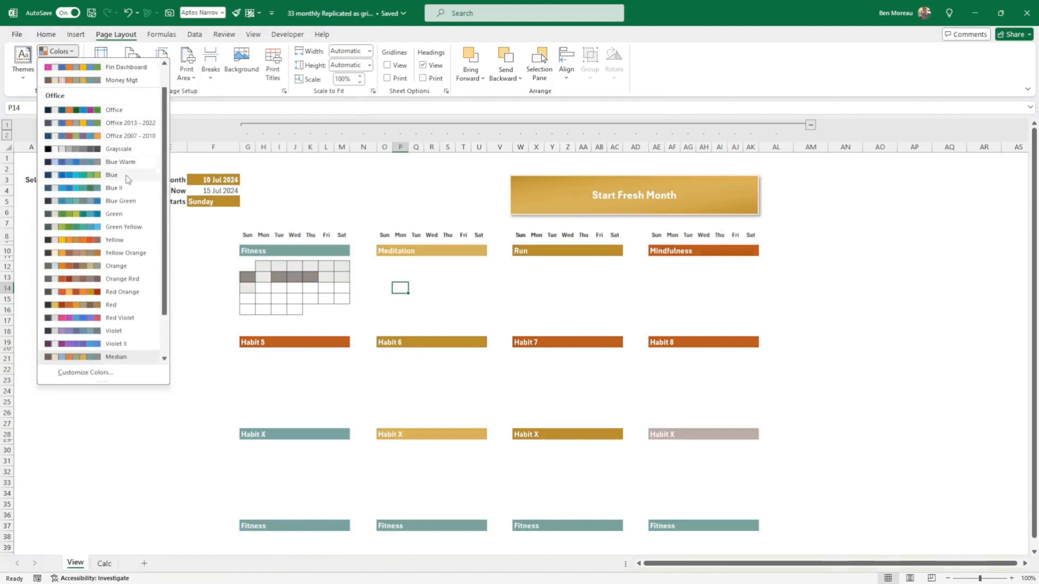
pyautogui.click(84, 296)
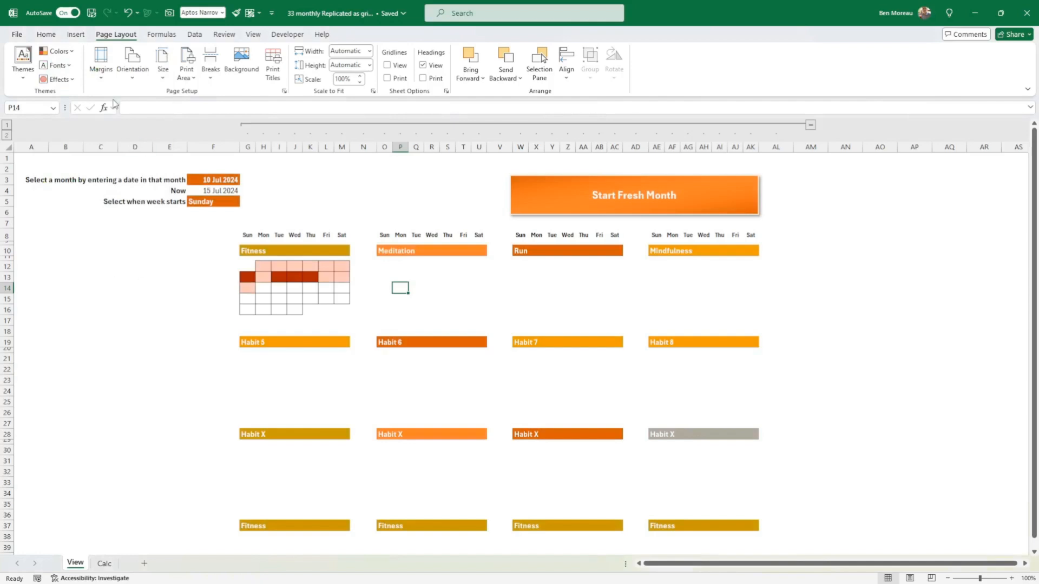
# - Try the Blue Green, Blue II and Blue theme colour sets, and return the workbook to the Office colours
pyautogui.click(59, 51)
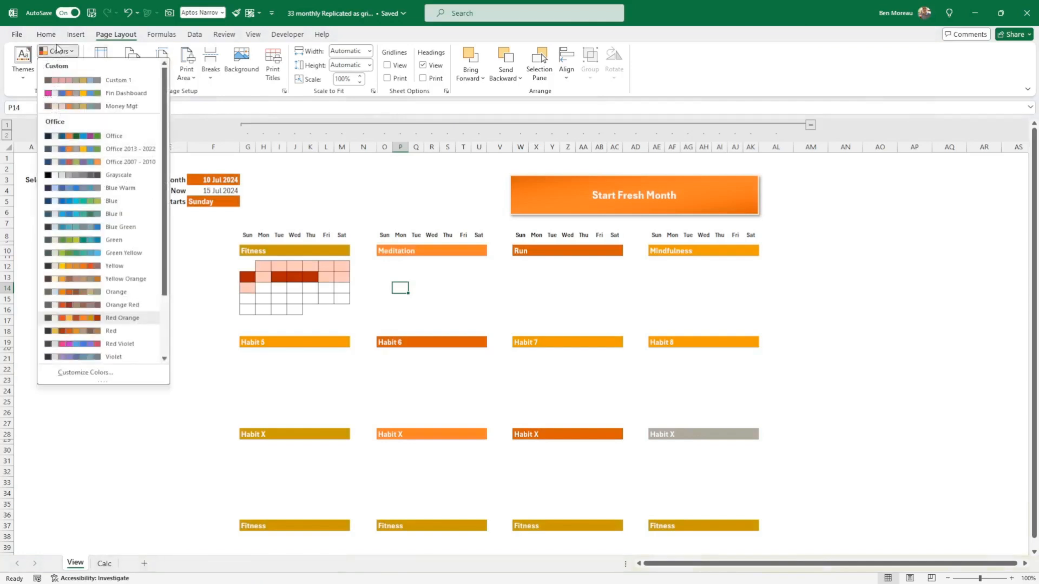
pyautogui.click(95, 227)
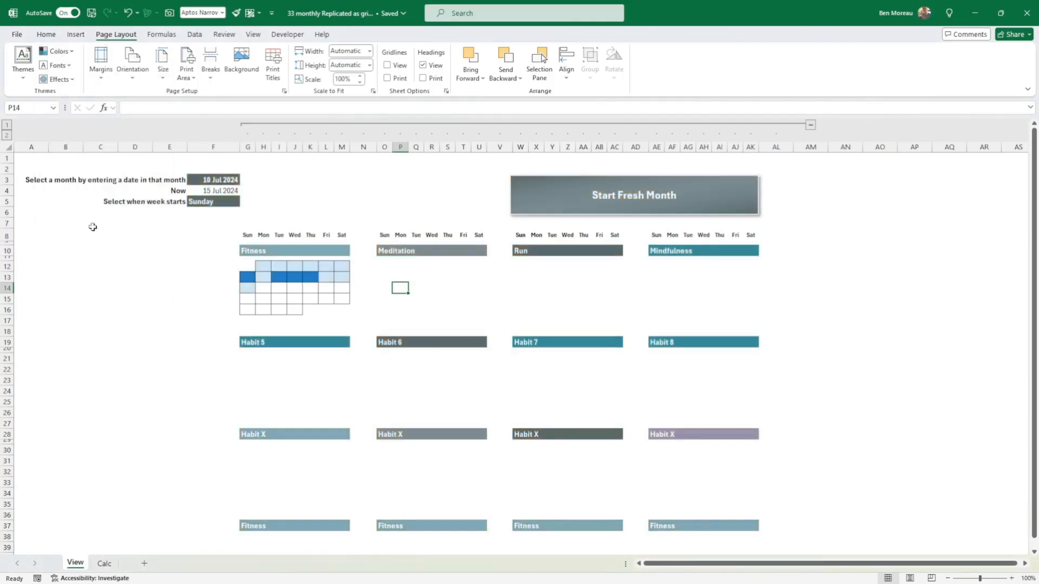
pyautogui.click(62, 53)
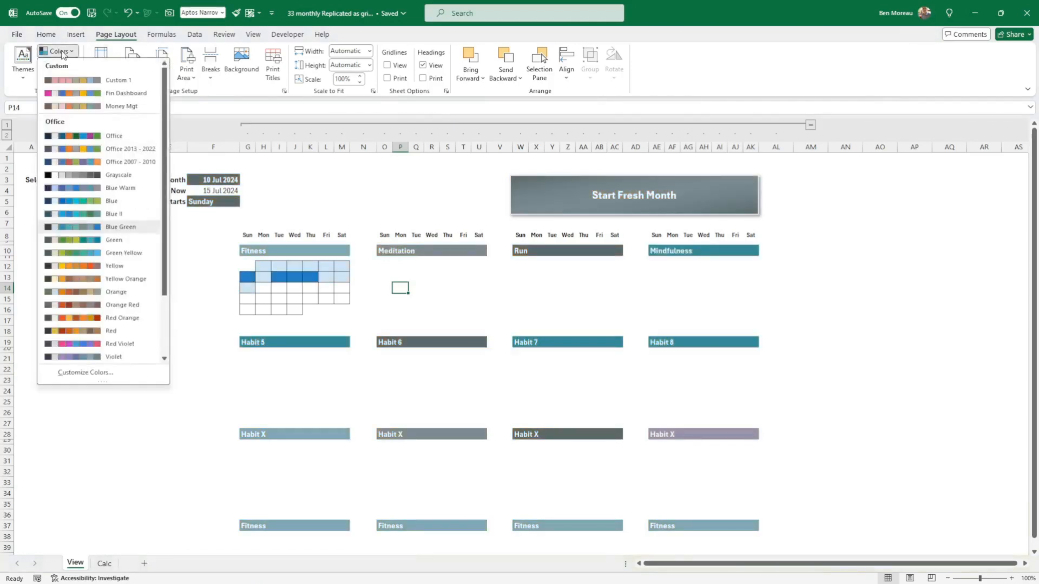
pyautogui.click(100, 222)
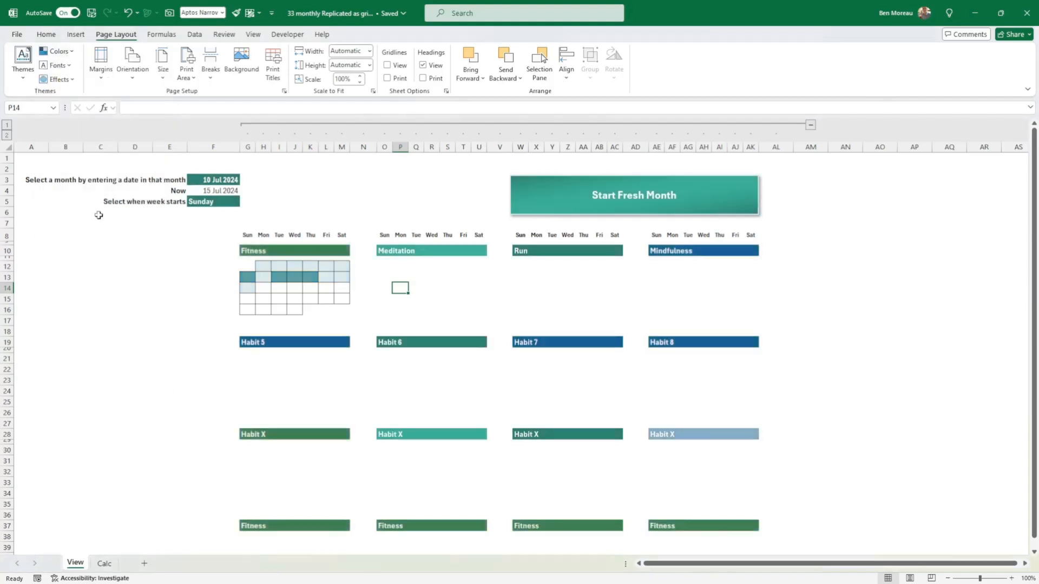
pyautogui.click(69, 52)
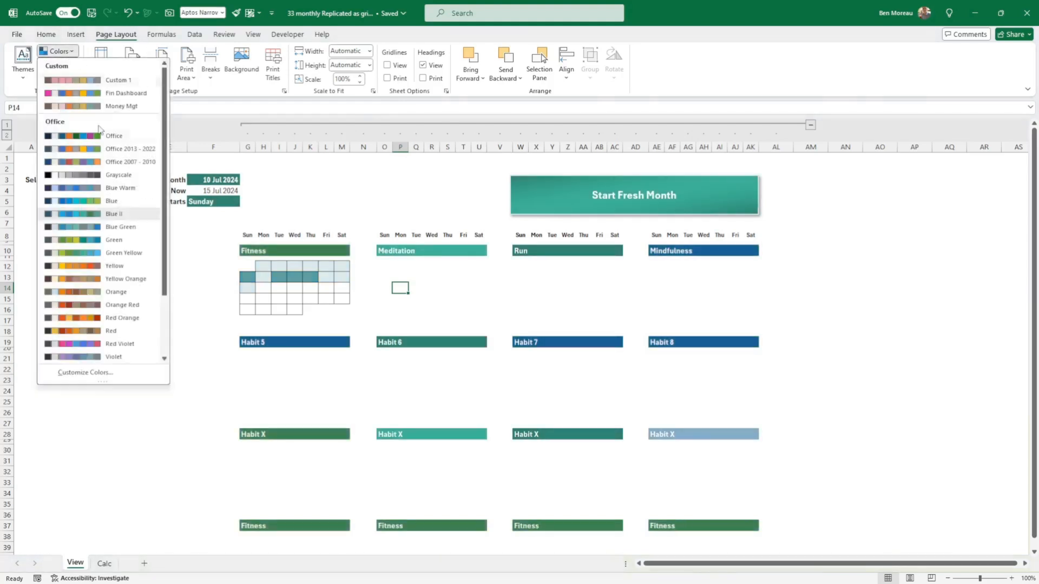
pyautogui.click(98, 204)
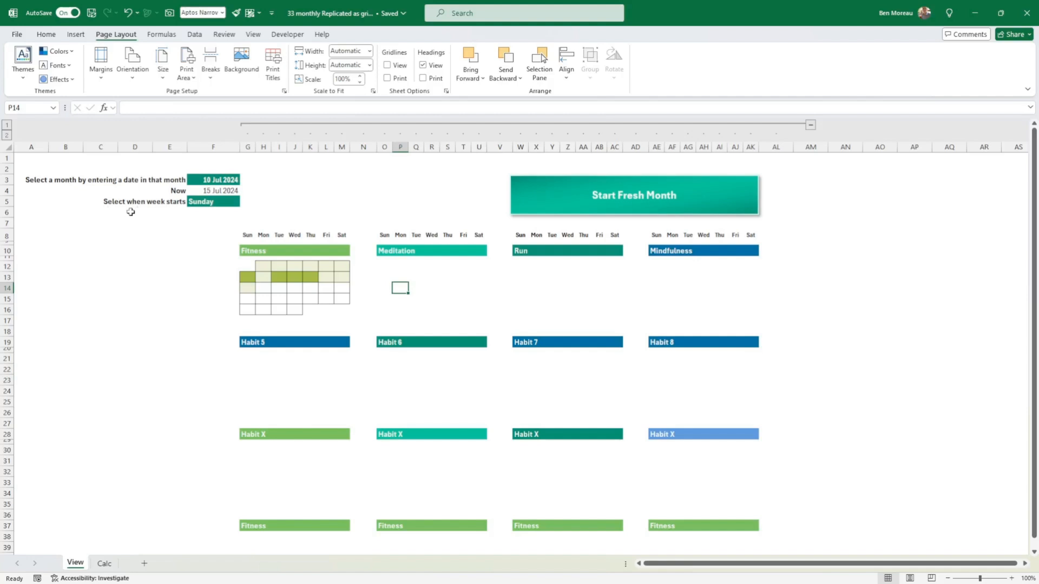
pyautogui.click(70, 52)
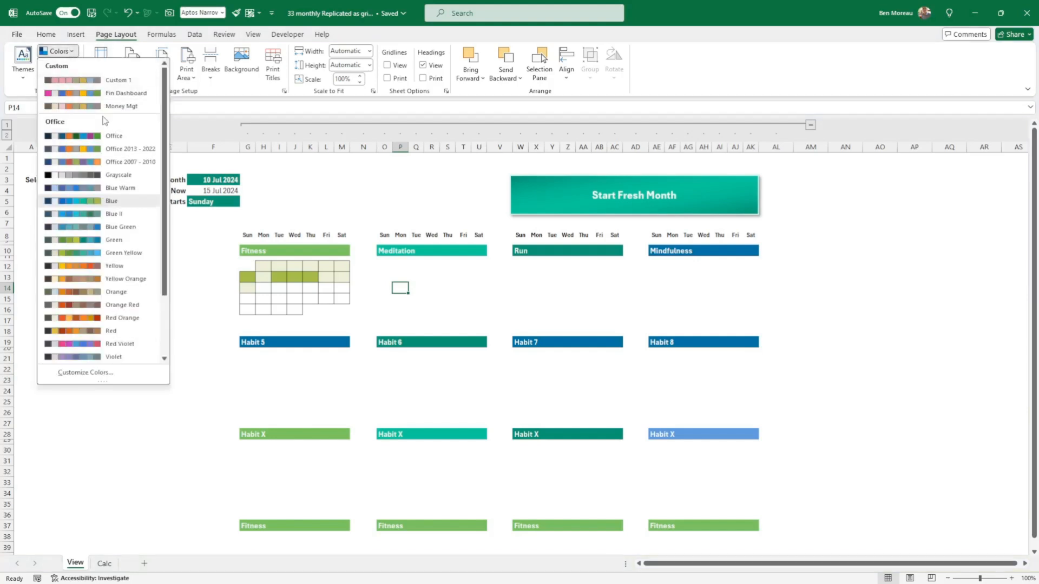
pyautogui.click(103, 136)
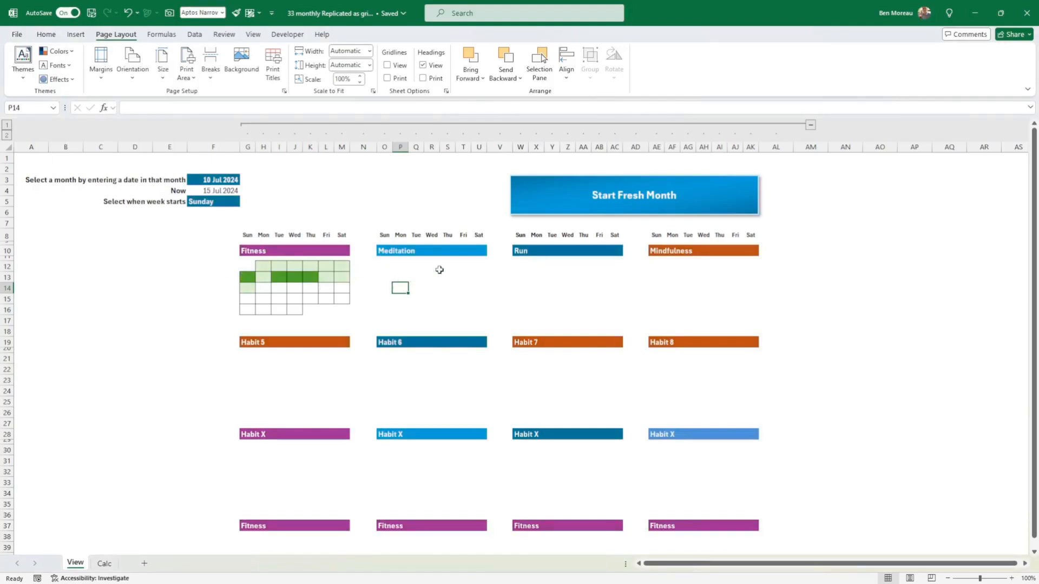
# - Compare the Fitness calendar grid G12:M17 on the View sheet with the date grid on the Calc sheet
pyautogui.moveTo(249, 264); pyautogui.dragTo(349, 323)
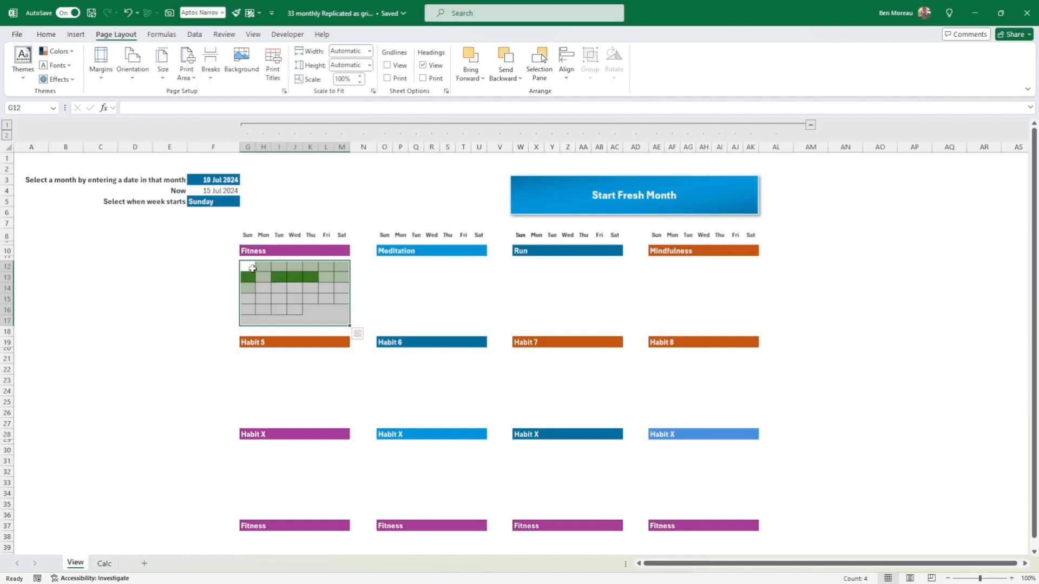
pyautogui.click(104, 564)
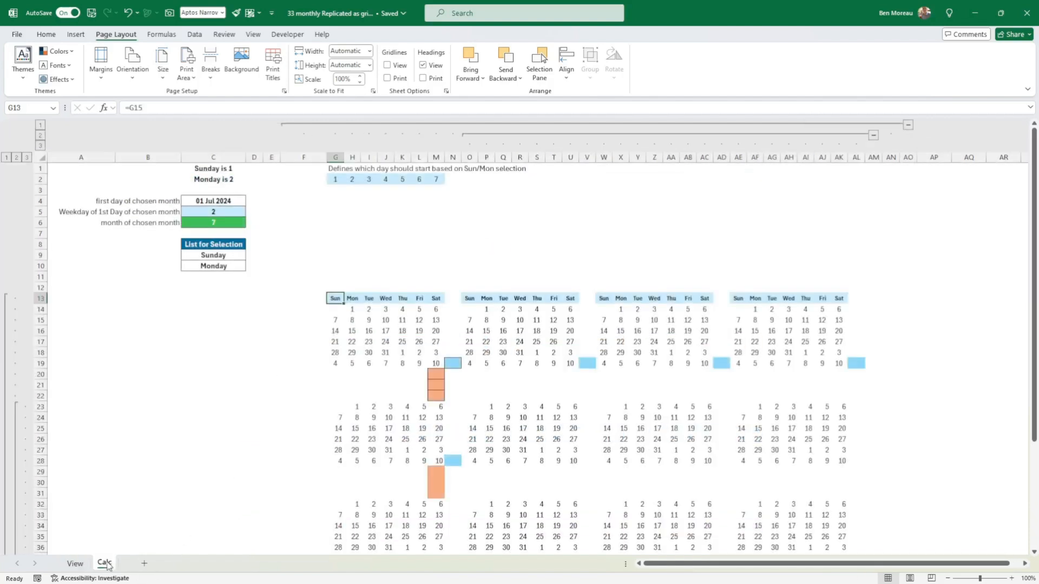
pyautogui.click(76, 564)
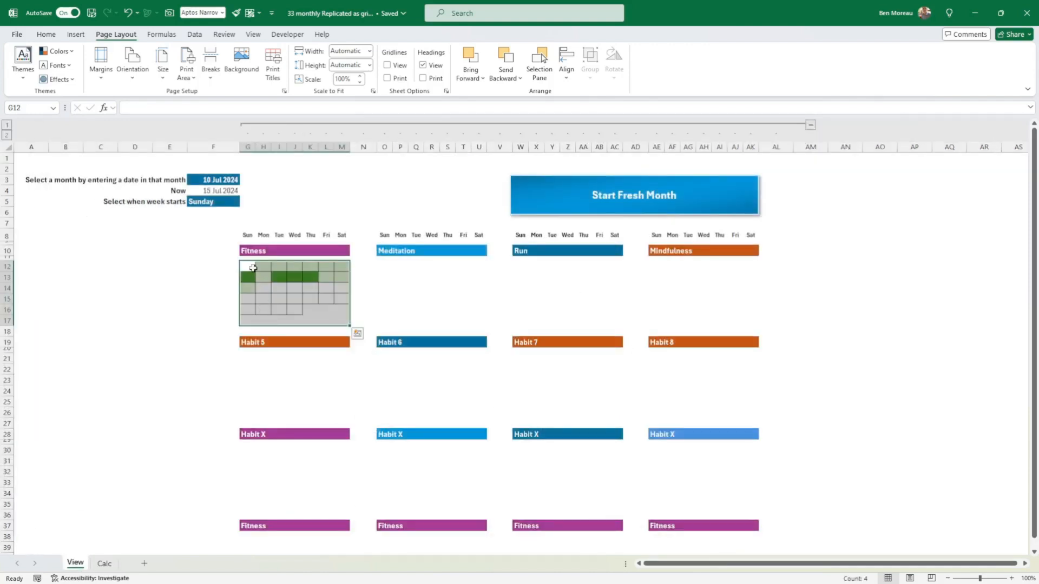
pyautogui.click(239, 274)
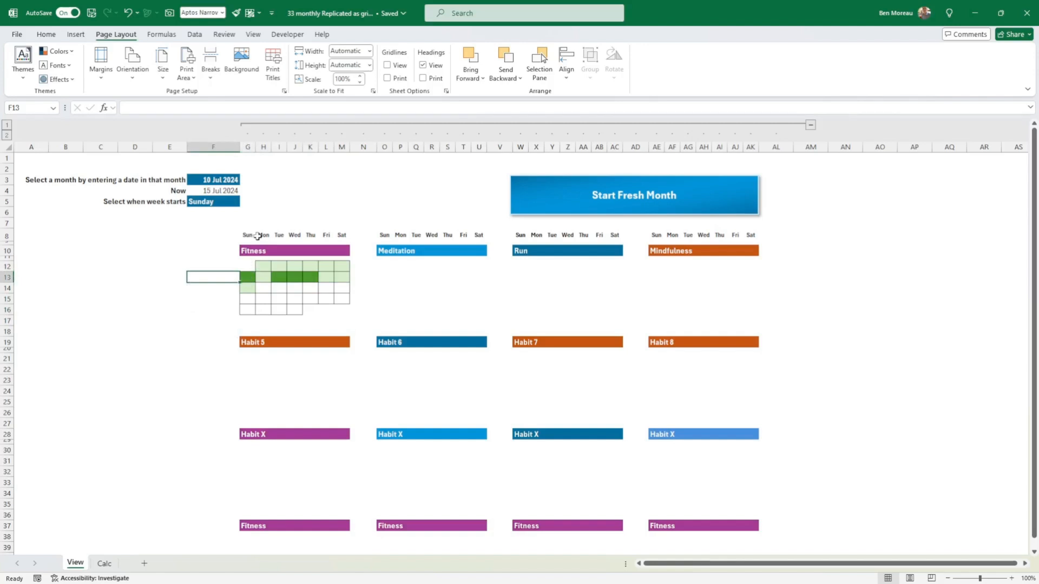
pyautogui.click(264, 265)
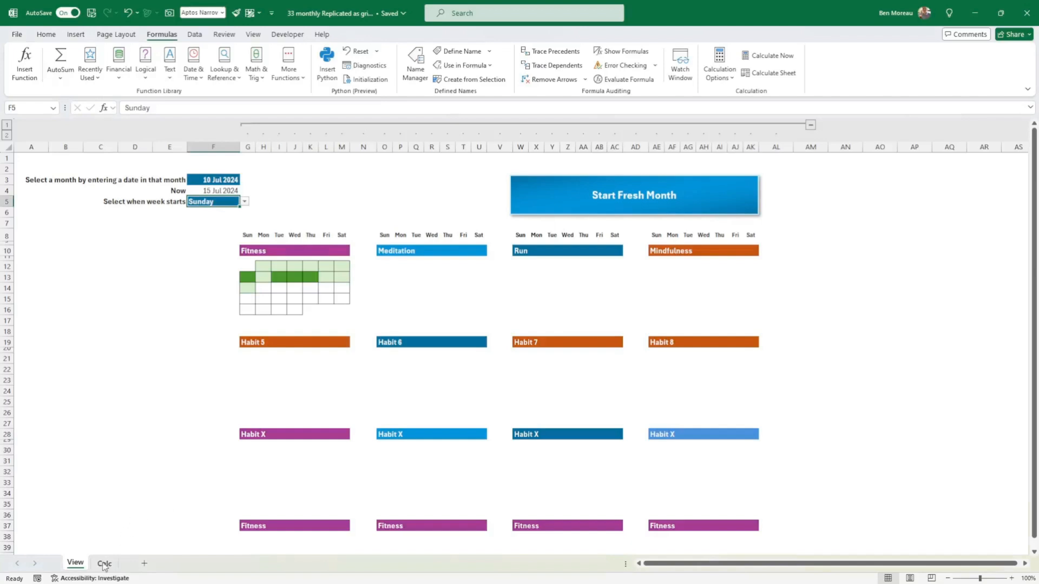
# - Set the week start in F5 on the View sheet to Monday and check the weekday order on the Calc sheet
pyautogui.click(244, 202)
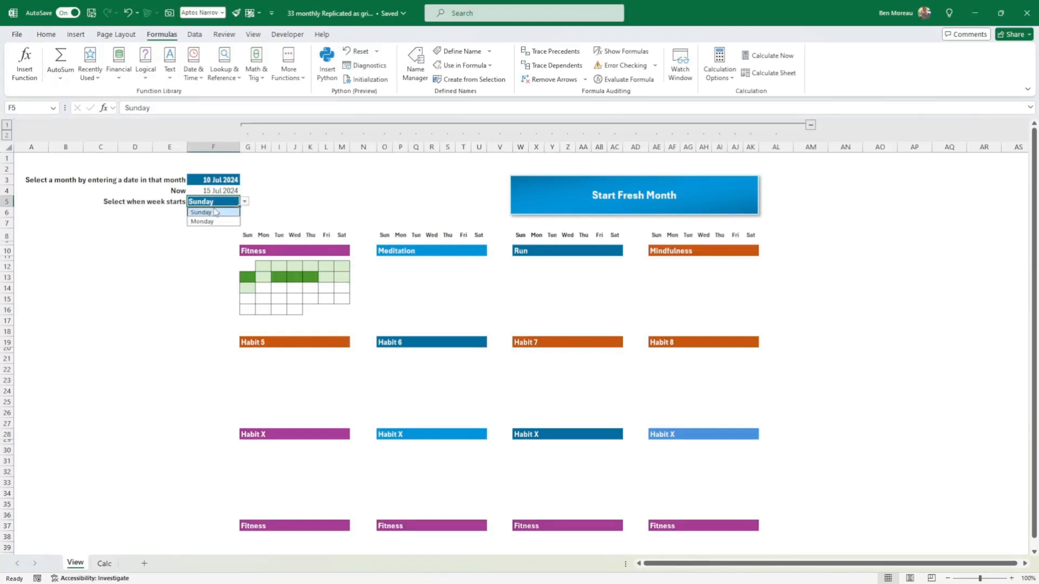
pyautogui.click(201, 221)
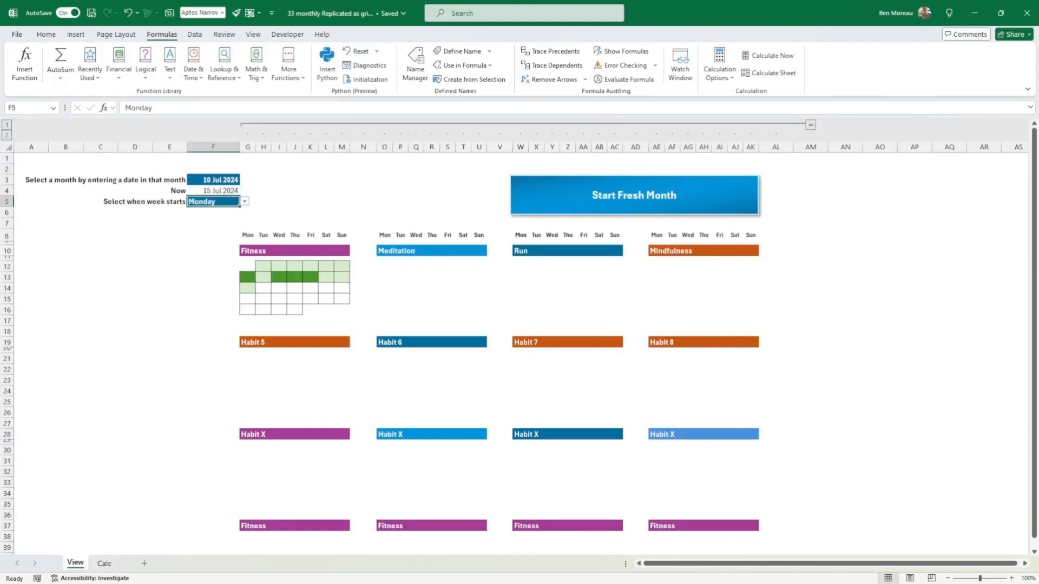
pyautogui.click(104, 563)
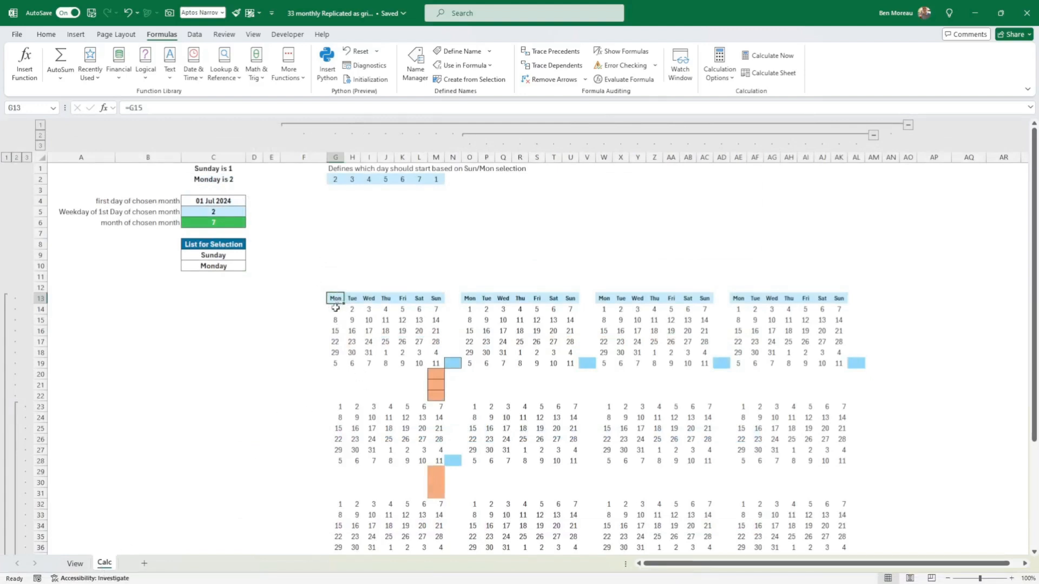
pyautogui.click(75, 564)
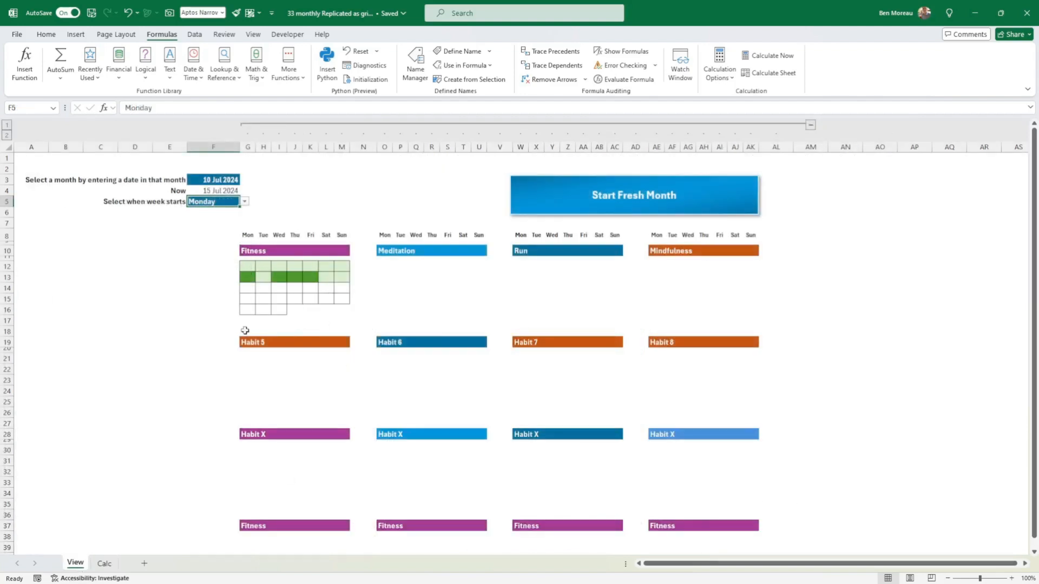
# - Bring up the conditional formatting rules that apply to the Fitness grid G12:M17 on the View sheet
pyautogui.click(246, 268)
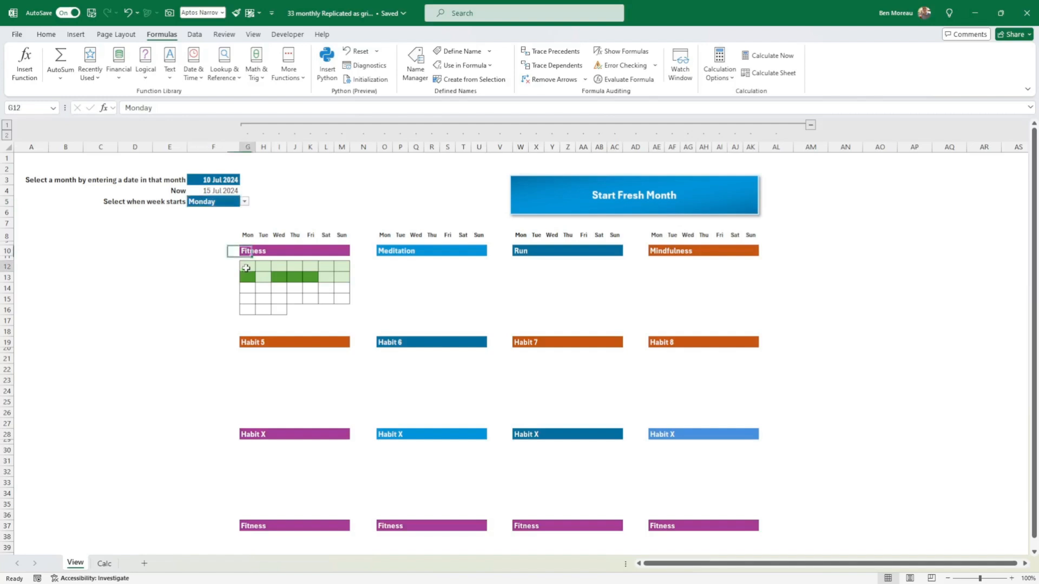
pyautogui.moveTo(246, 267); pyautogui.dragTo(346, 321)
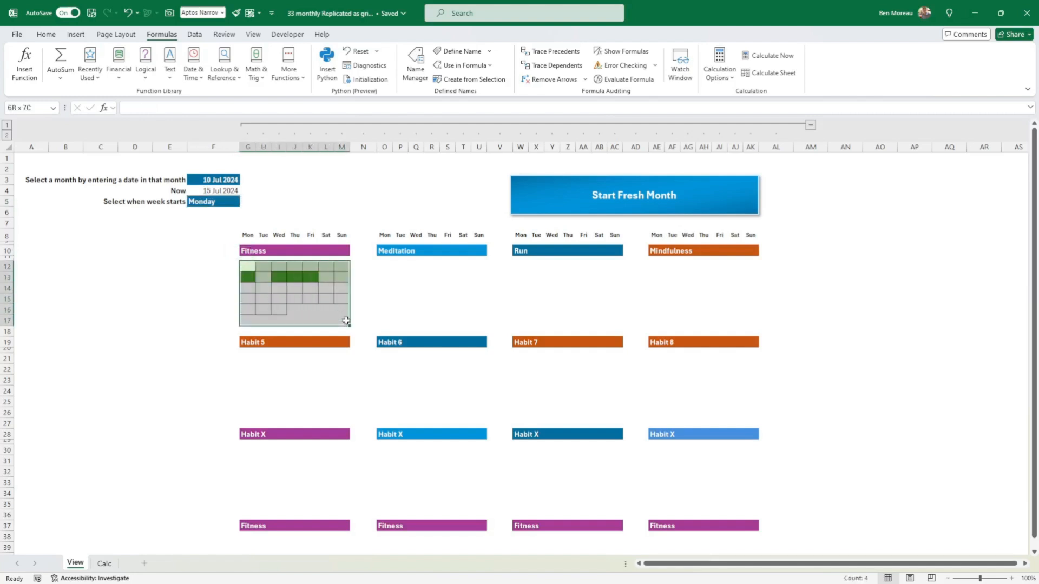
pyautogui.moveTo(247, 267); pyautogui.dragTo(336, 320)
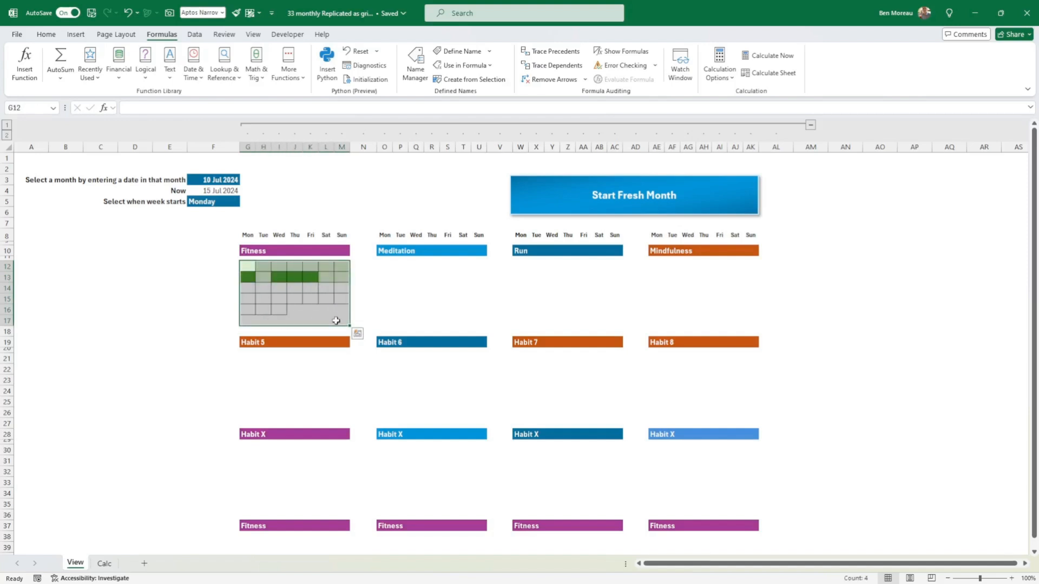
pyautogui.click(46, 34)
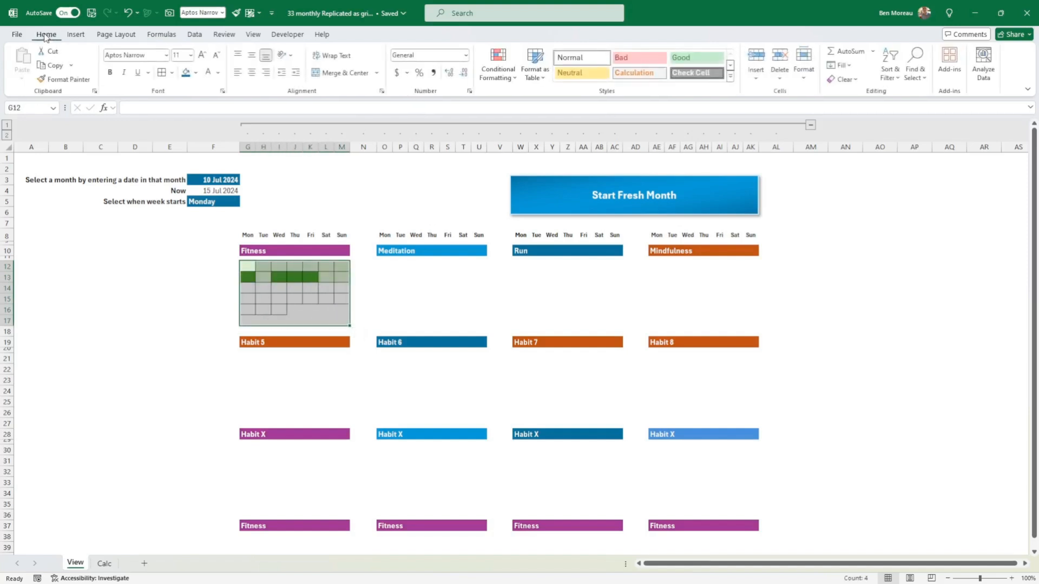
pyautogui.click(498, 75)
pyautogui.click(521, 242)
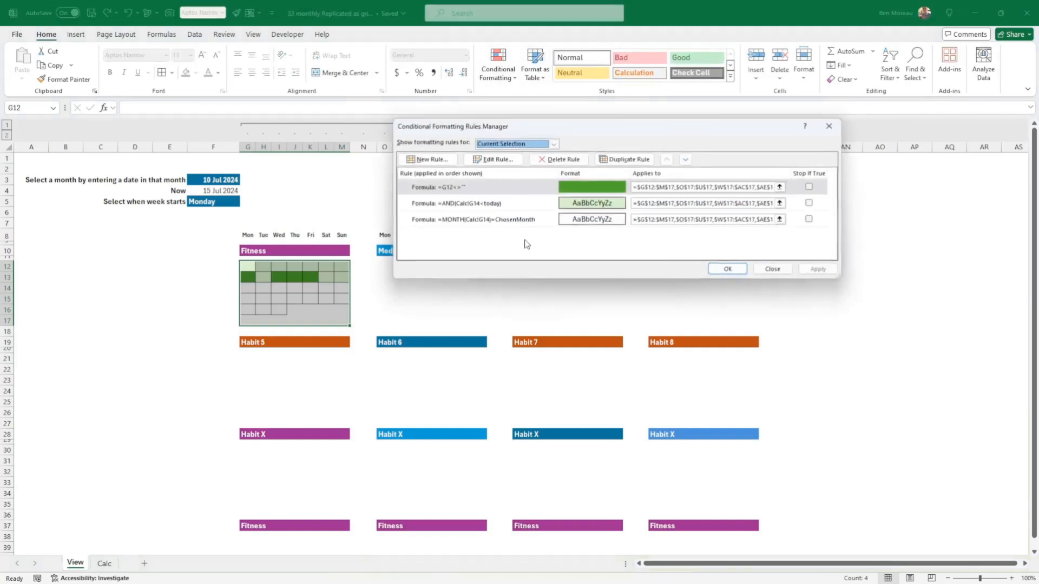
pyautogui.moveTo(617, 132); pyautogui.dragTo(587, 231)
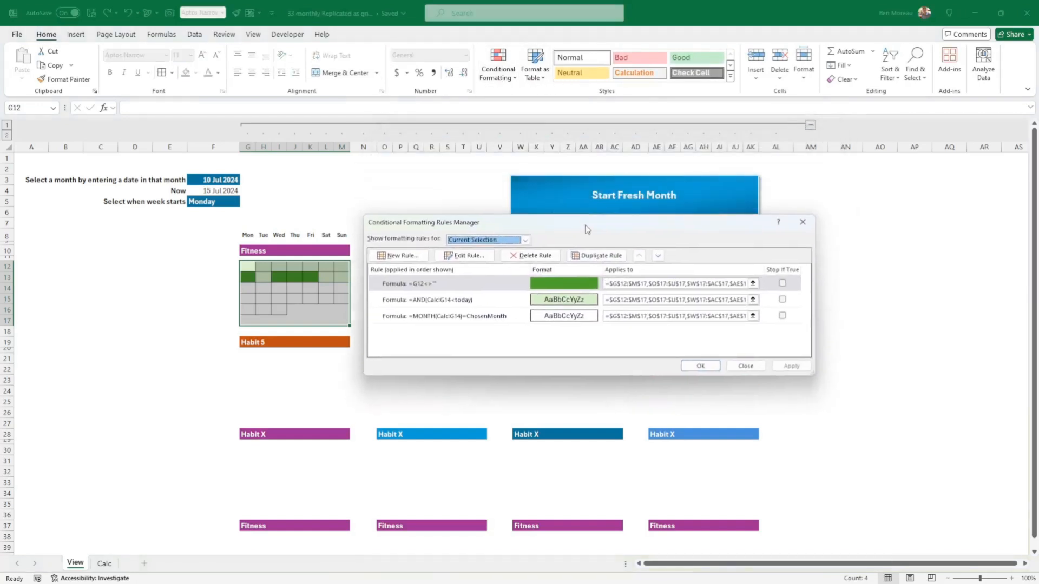
# - Review the Fitness grid's three formatting rules and inspect the formula of the chosen-month rule without changing it
pyautogui.click(483, 288)
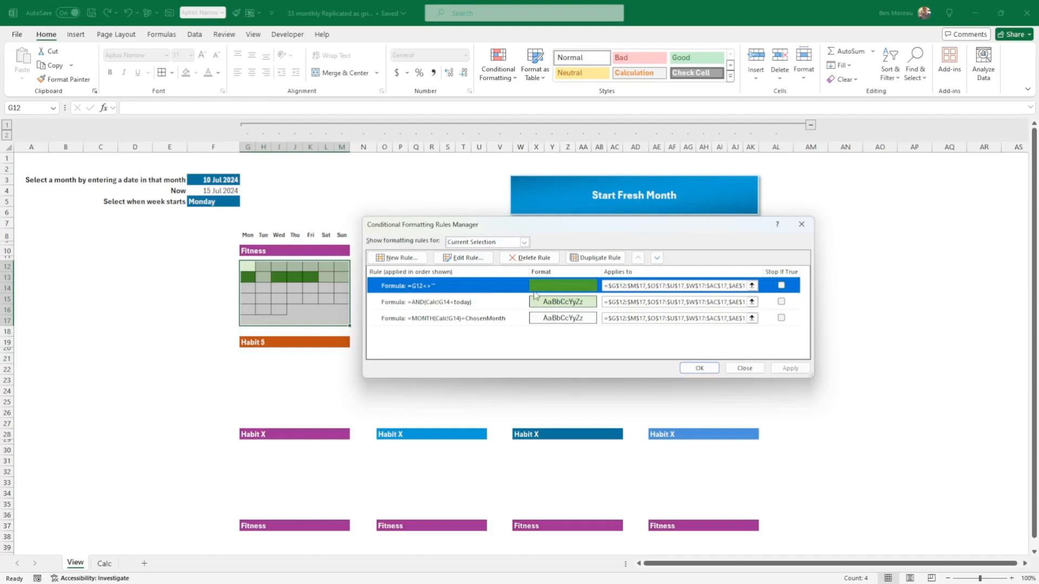
pyautogui.click(477, 304)
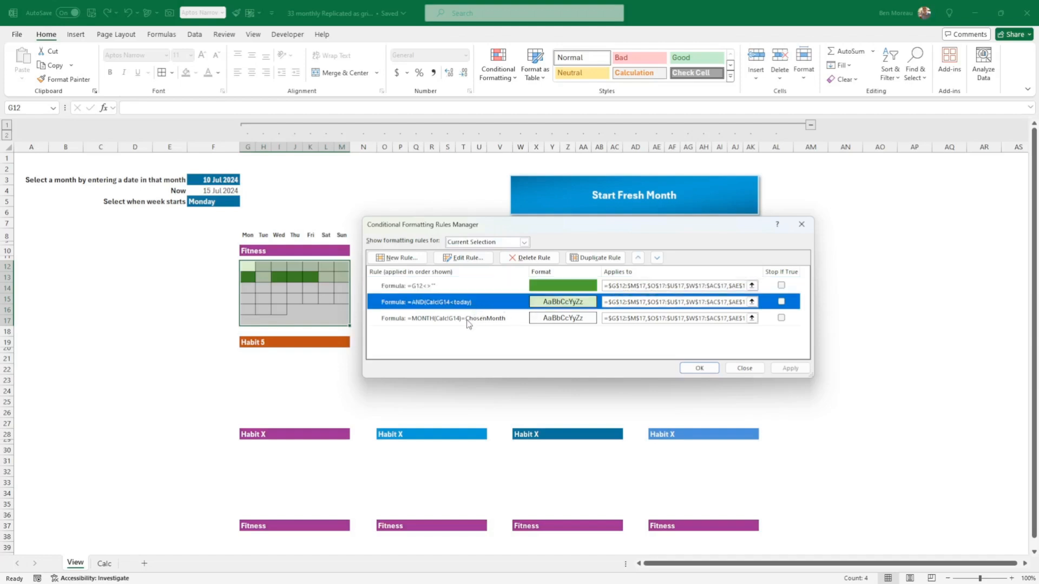
pyautogui.click(465, 321)
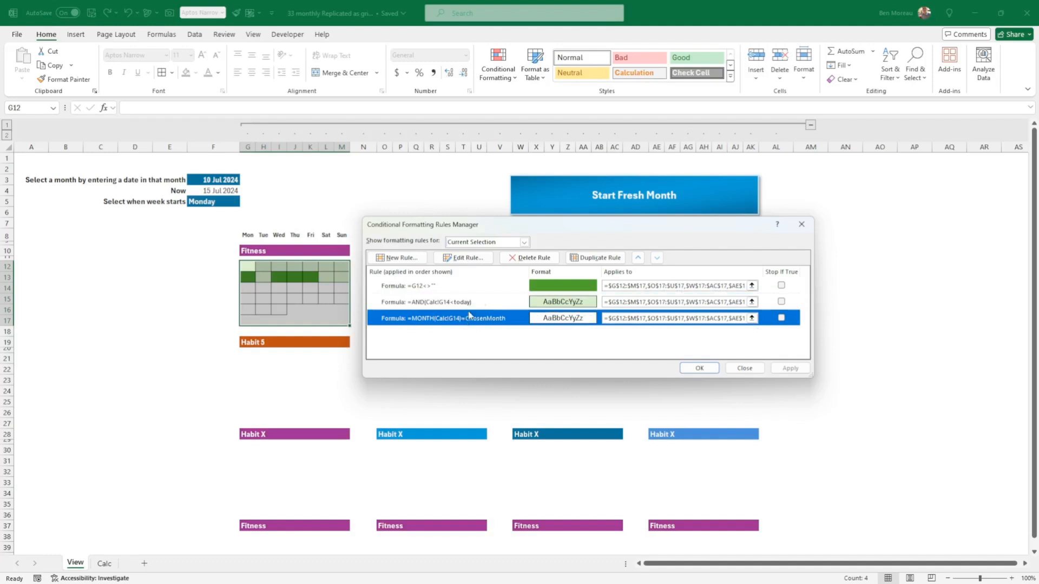
pyautogui.click(467, 258)
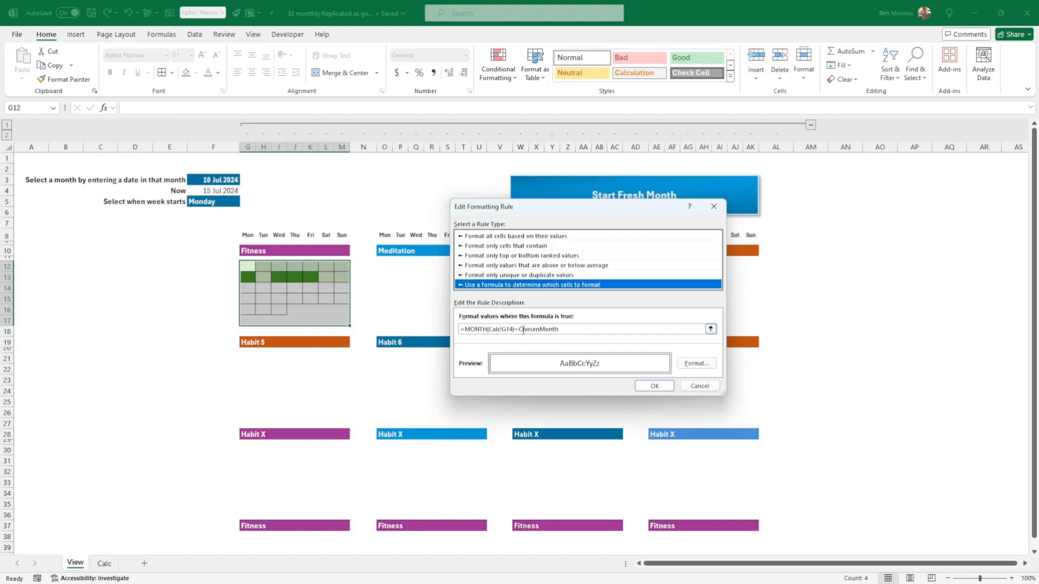
pyautogui.click(701, 387)
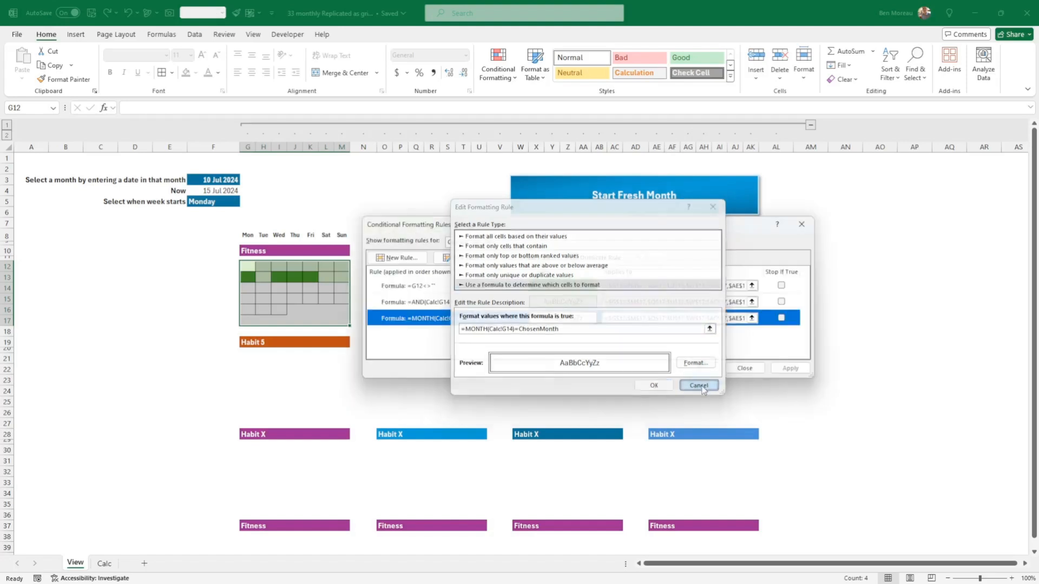
pyautogui.click(740, 367)
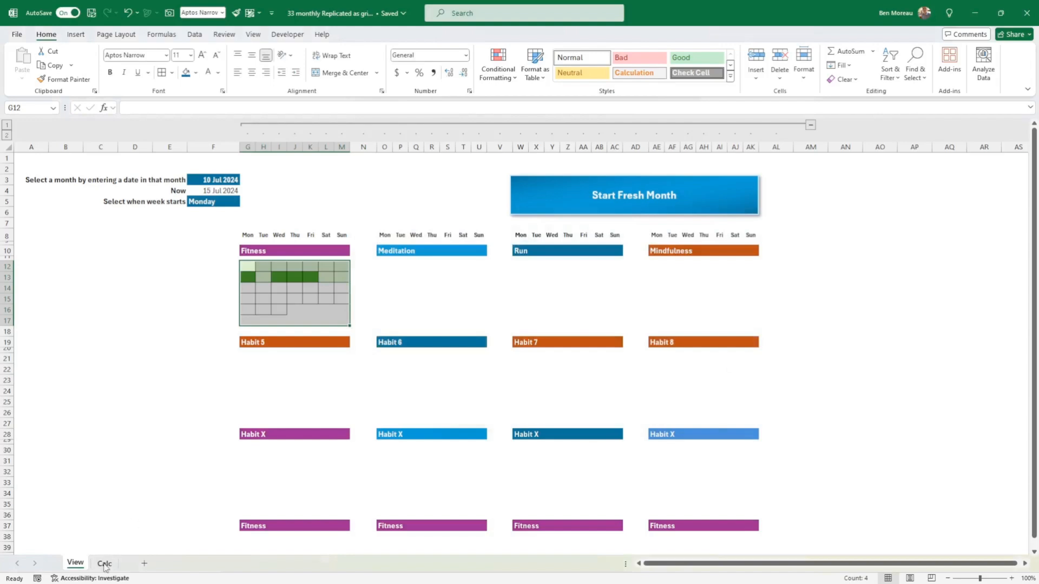
# - Inspect the formula and defined name of the month of chosen month cell C6 on the Calc sheet
pyautogui.click(105, 568)
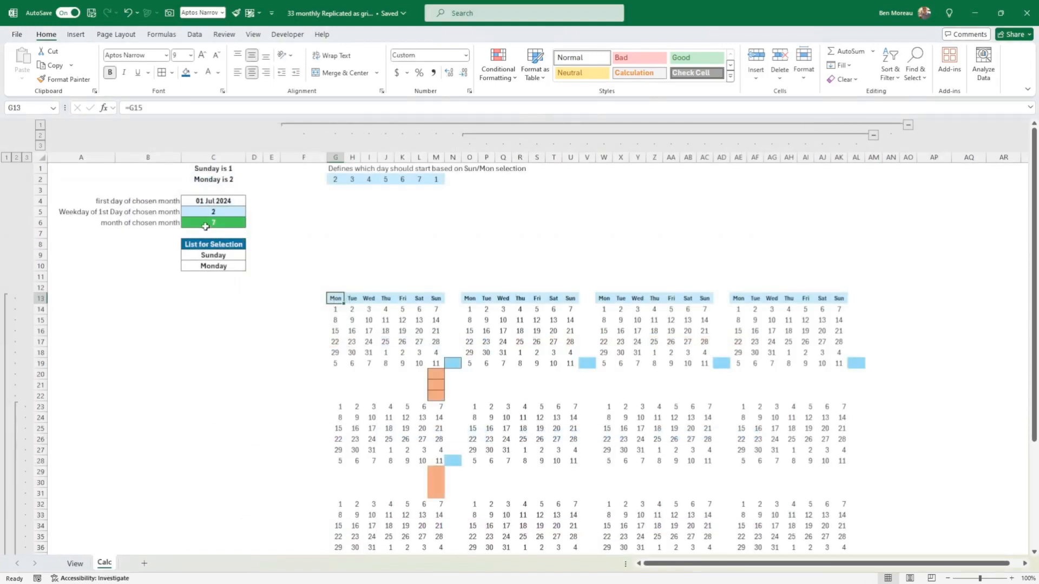
pyautogui.click(205, 220)
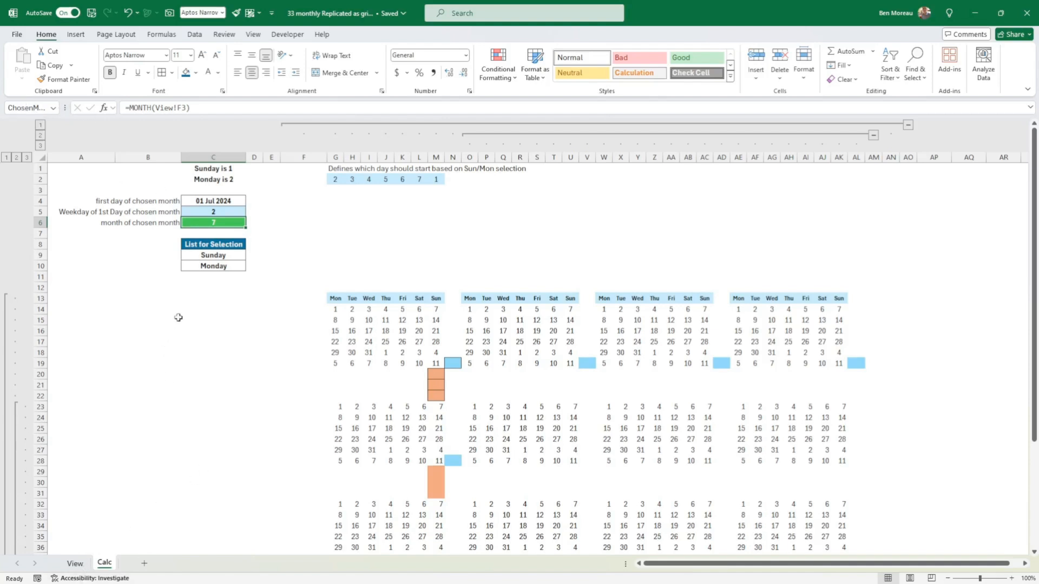
pyautogui.click(26, 108)
pyautogui.press('Return')
pyautogui.press('Return')
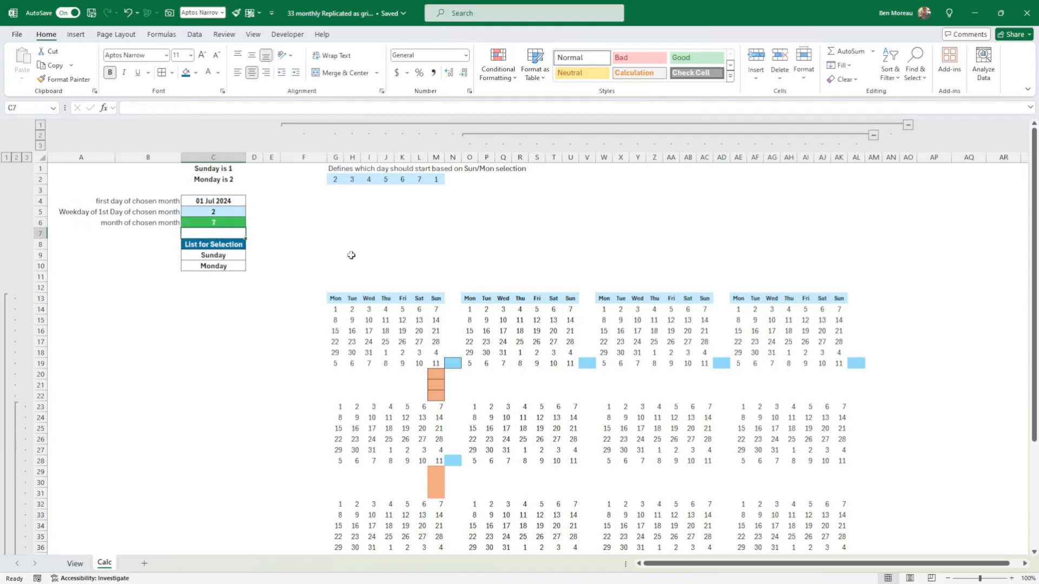
pyautogui.click(220, 226)
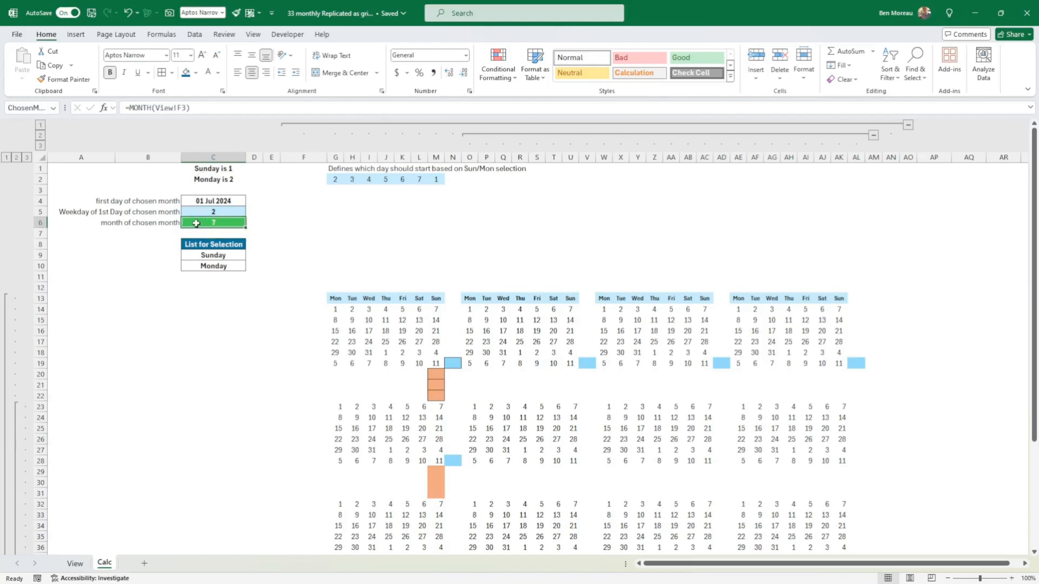
# - Re-examine how the Fitness grid's month rule on the View sheet compares Calc!G14 with ChosenMonth
pyautogui.click(80, 564)
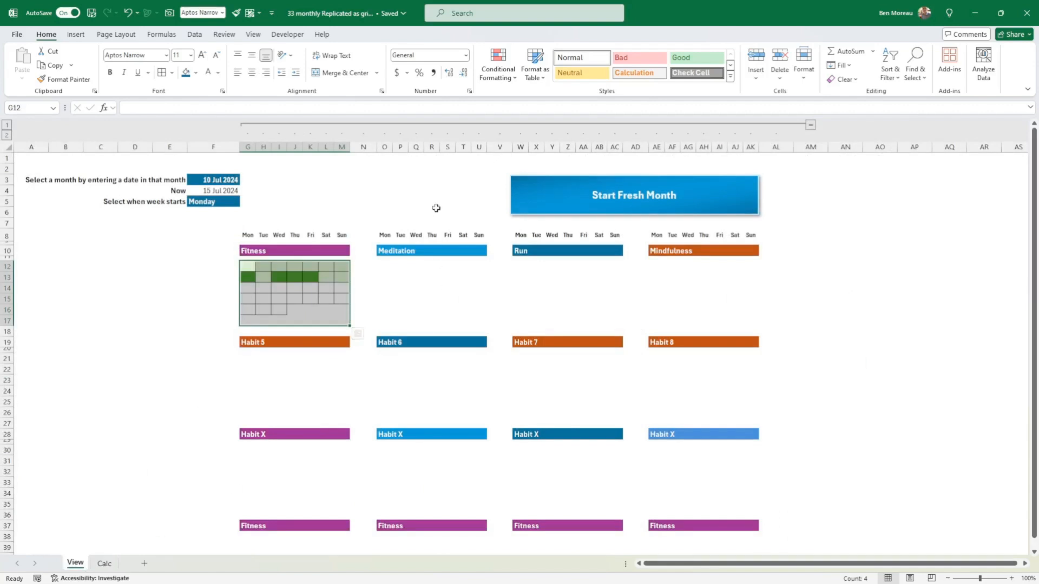
pyautogui.click(497, 71)
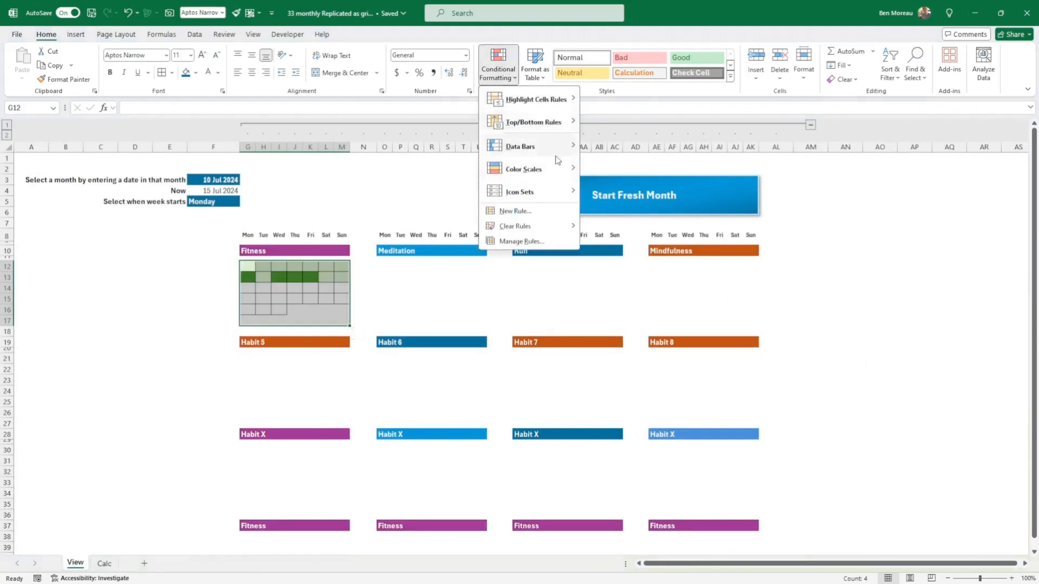
pyautogui.click(518, 242)
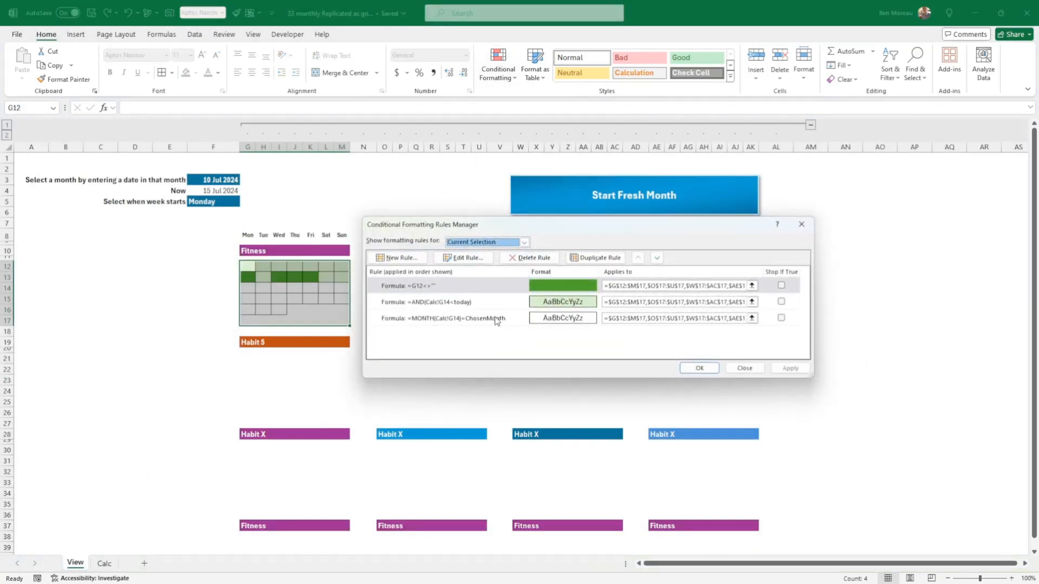
pyautogui.click(481, 318)
pyautogui.click(461, 259)
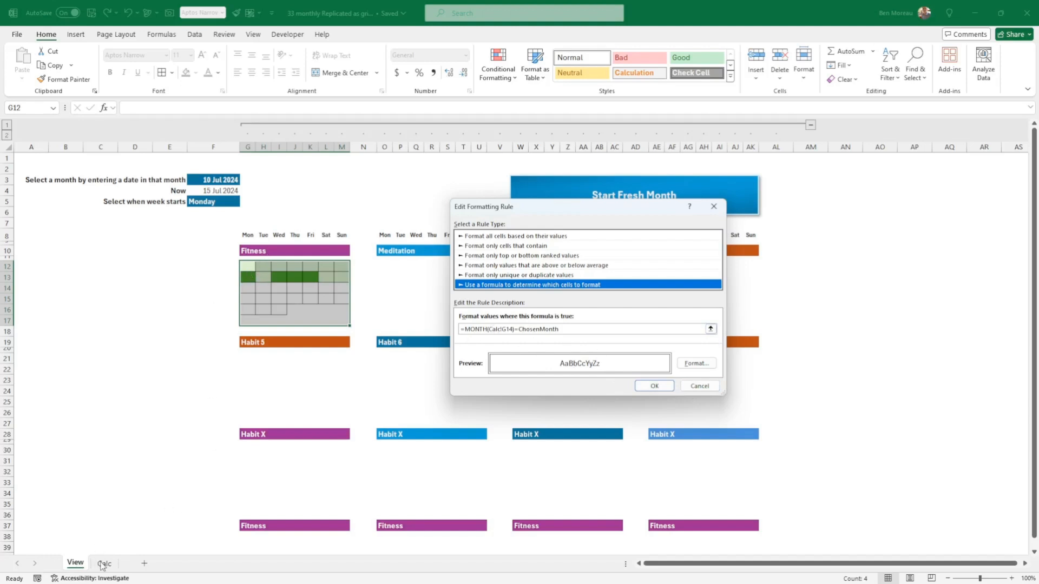
pyautogui.click(512, 330)
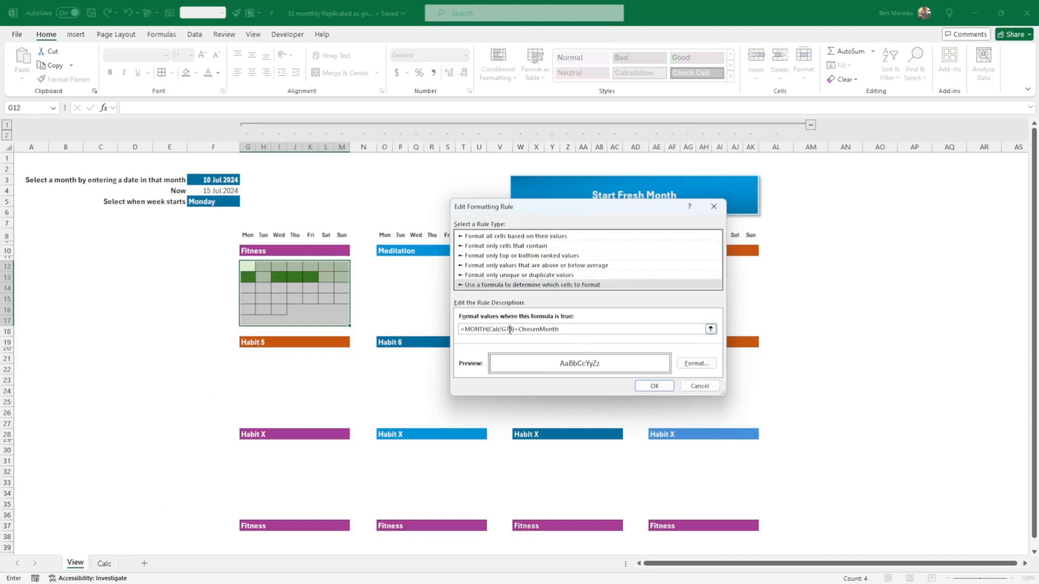
pyautogui.click(692, 386)
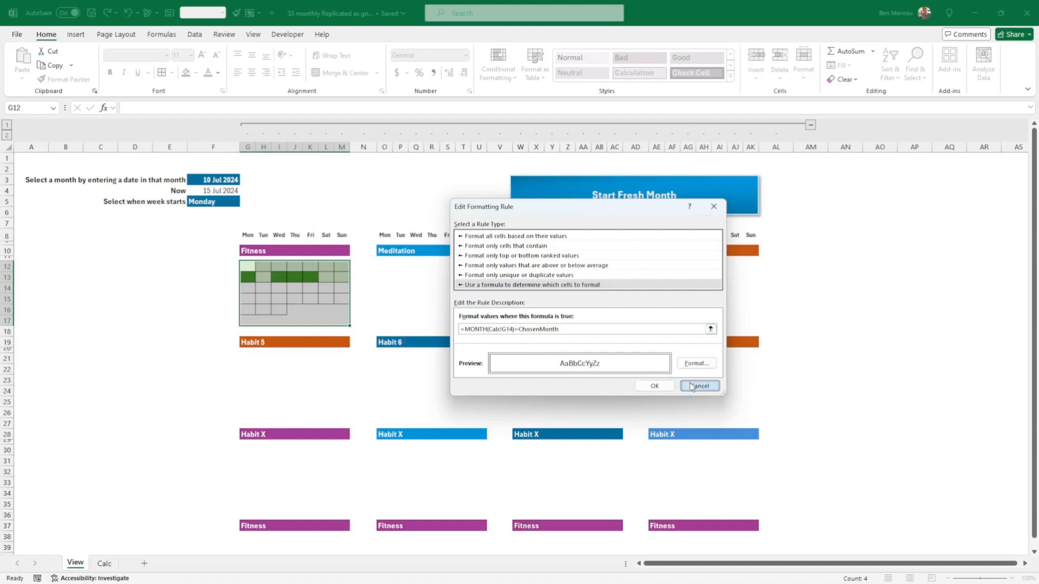
pyautogui.click(696, 368)
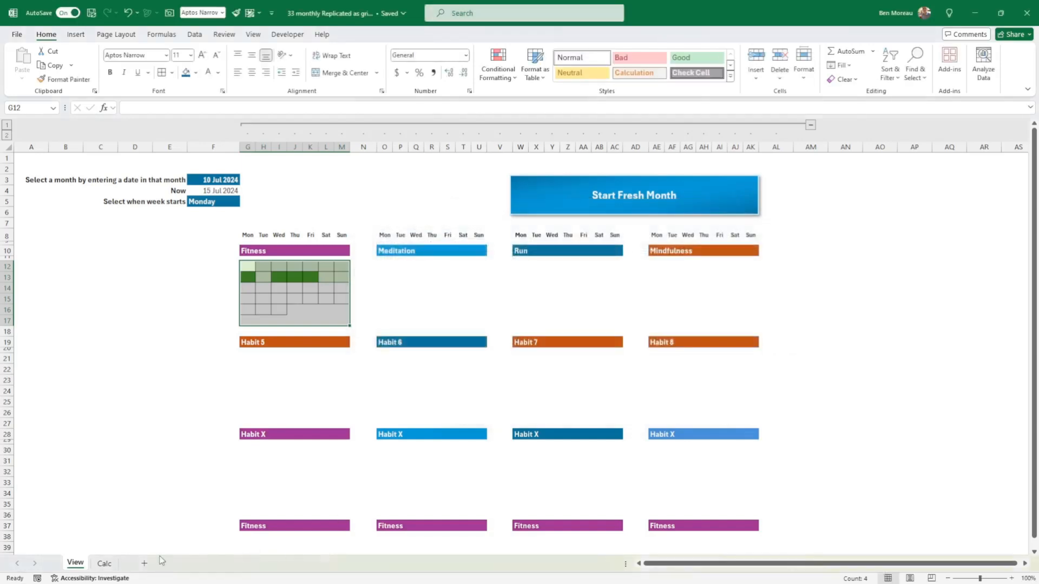
# - Compare Fitness cells G12 and H12 on the View sheet with the corresponding date cells G14 and H14 on Calc
pyautogui.click(105, 564)
pyautogui.click(331, 313)
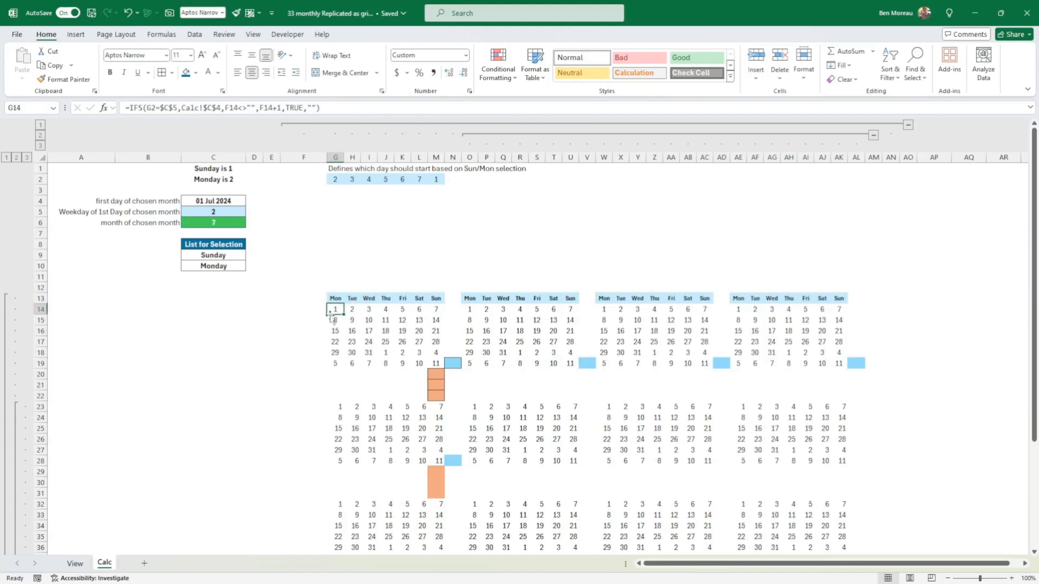
pyautogui.click(79, 565)
pyautogui.click(246, 265)
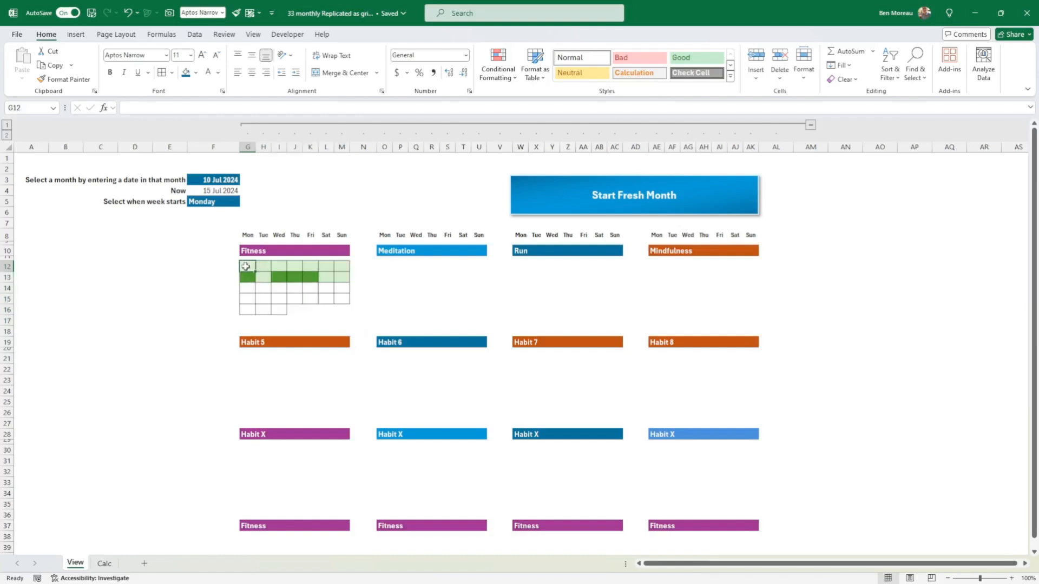
pyautogui.click(105, 564)
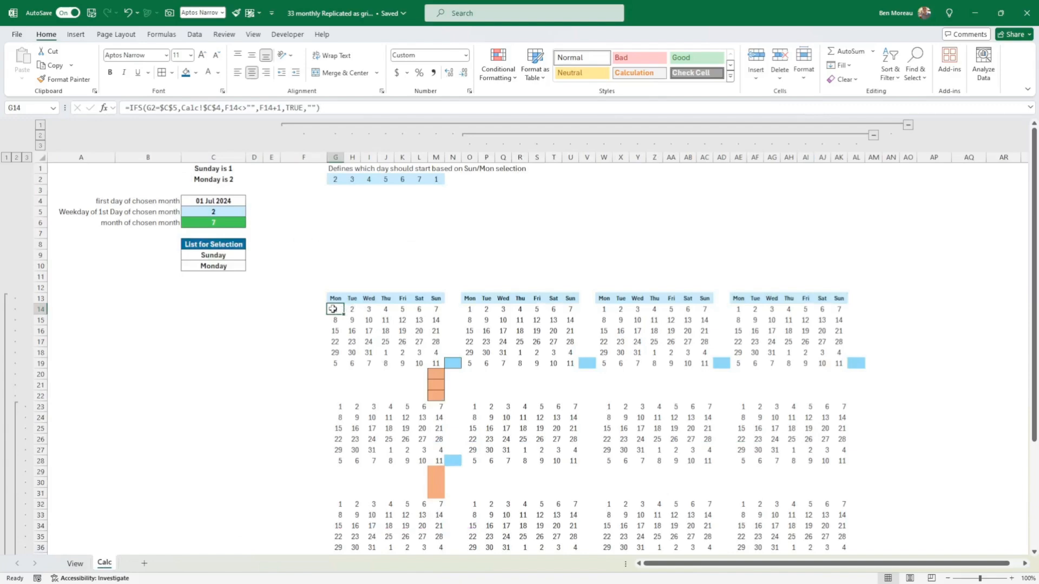
pyautogui.click(74, 564)
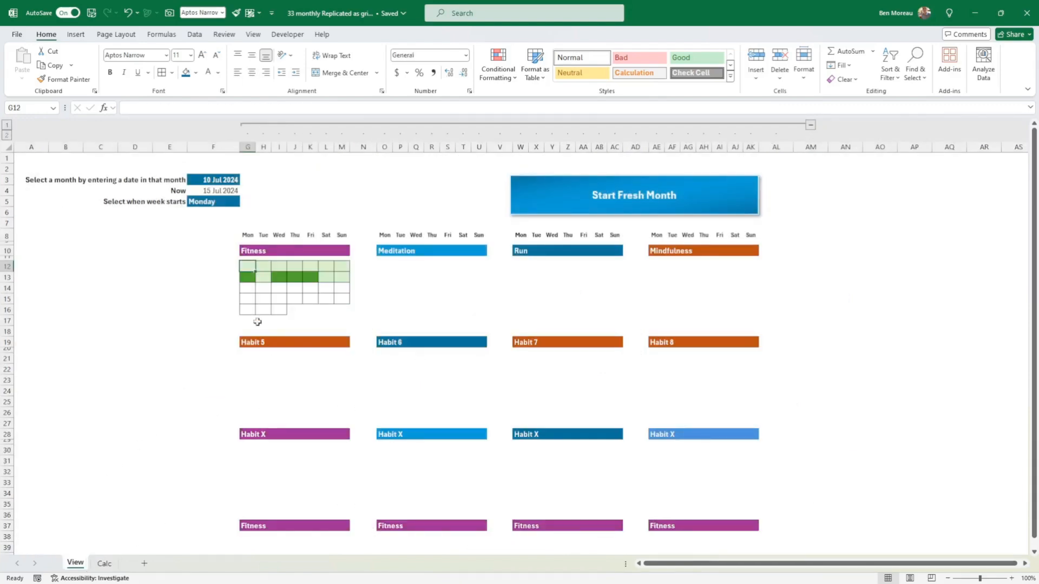
pyautogui.click(264, 266)
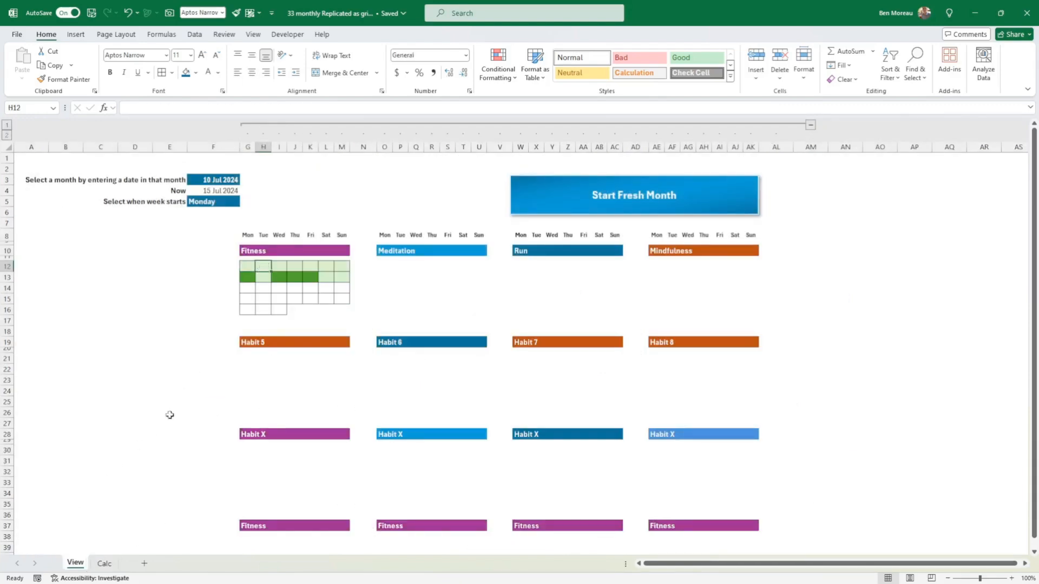
pyautogui.click(105, 563)
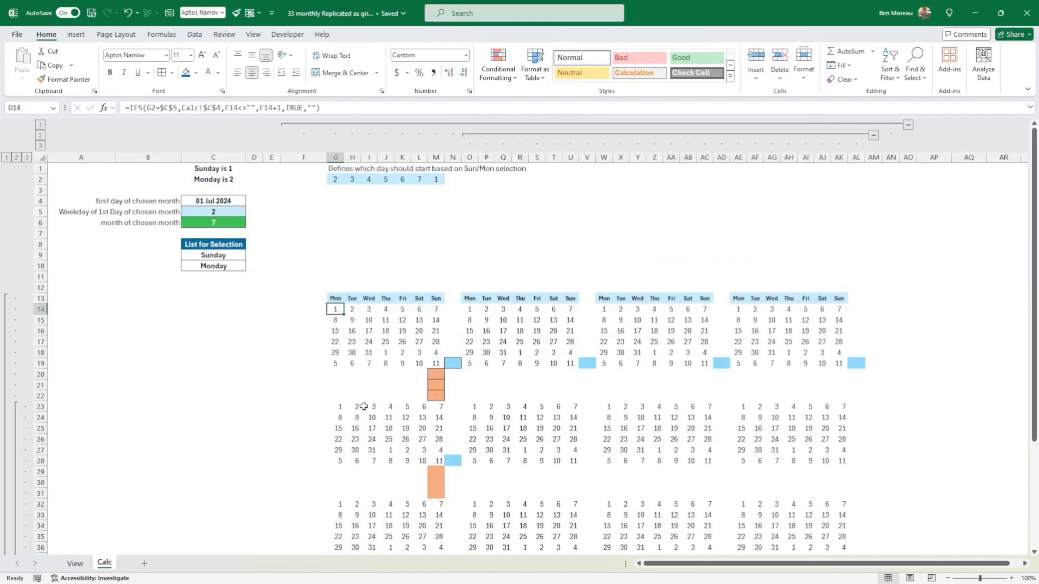
pyautogui.click(353, 309)
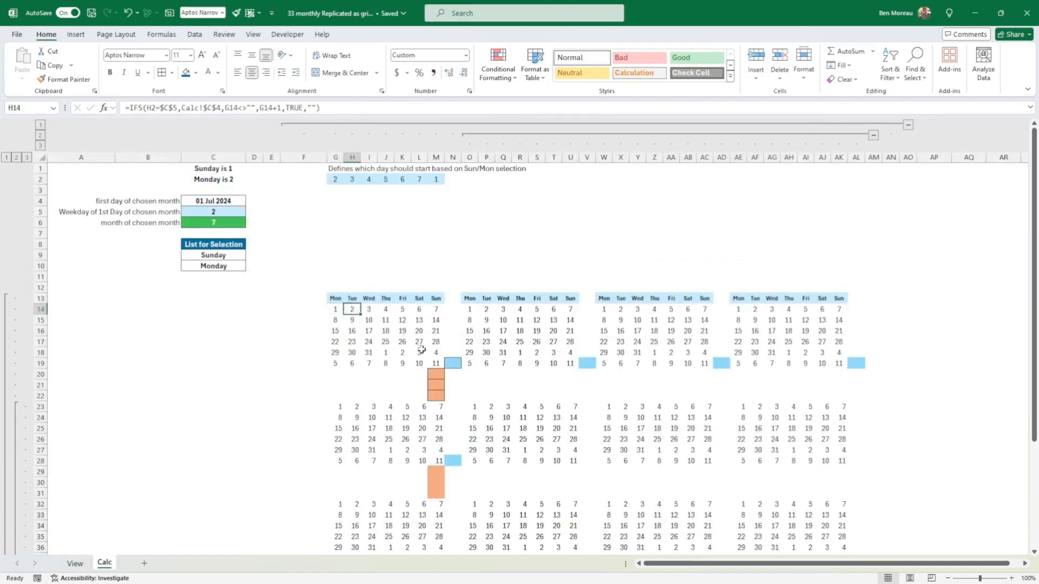
pyautogui.click(76, 564)
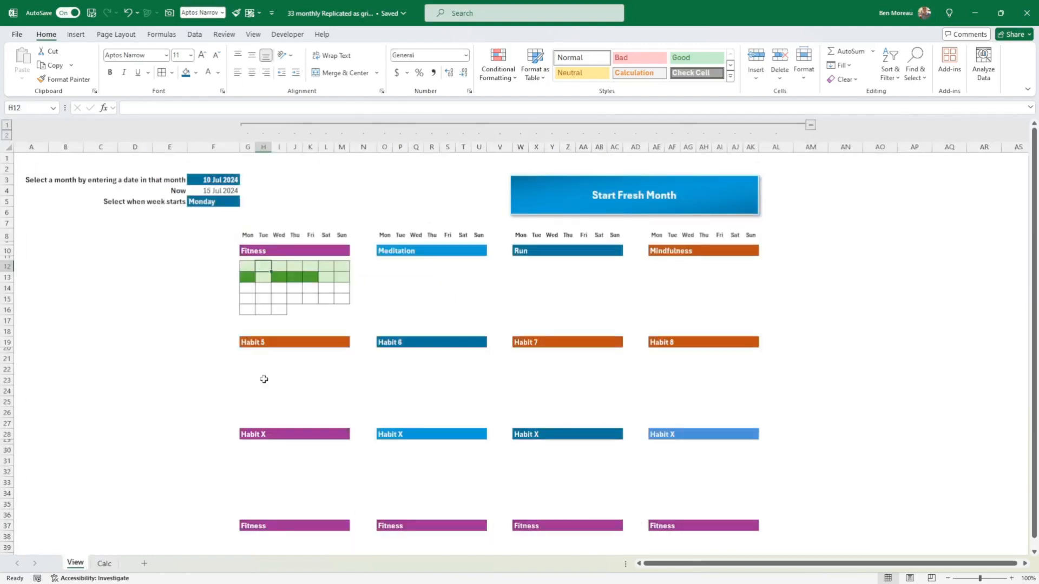
# - Compare the chosen month in Calc cell C6 with the first date grid's early July dates and its month-end cells H18 to J18
pyautogui.click(104, 564)
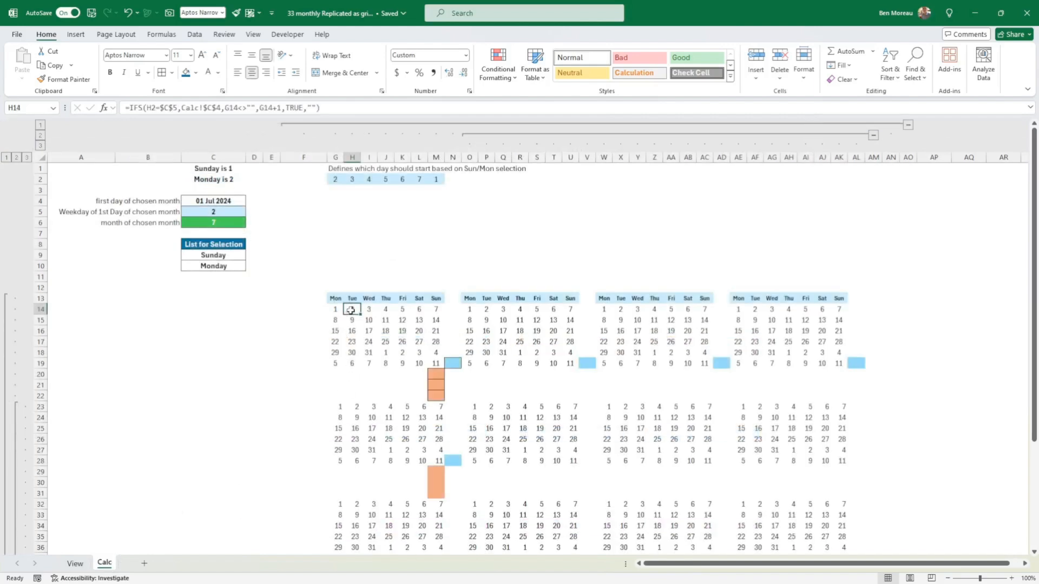
pyautogui.click(209, 222)
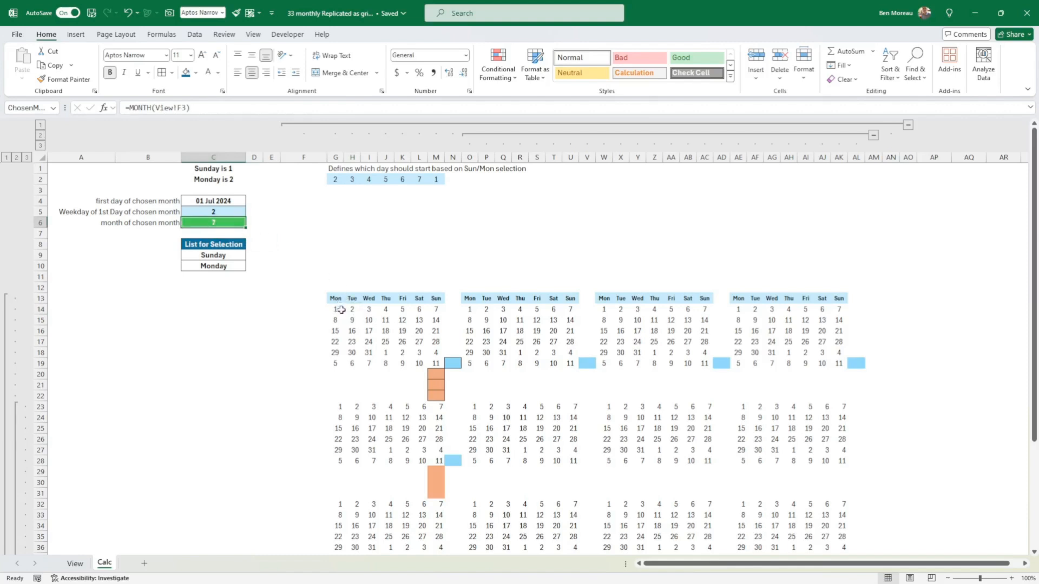
pyautogui.moveTo(337, 309); pyautogui.dragTo(437, 318)
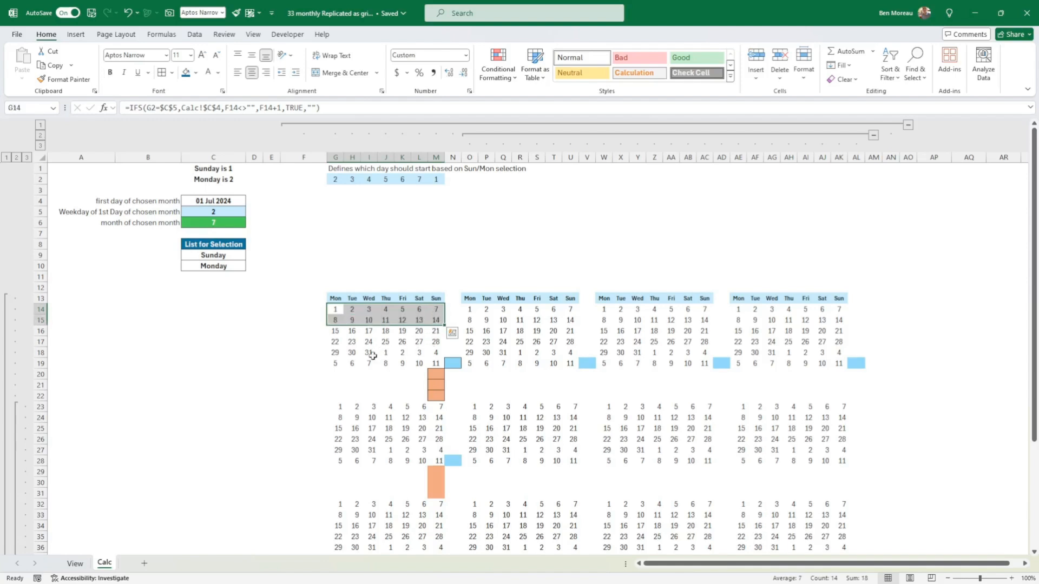
pyautogui.click(354, 352)
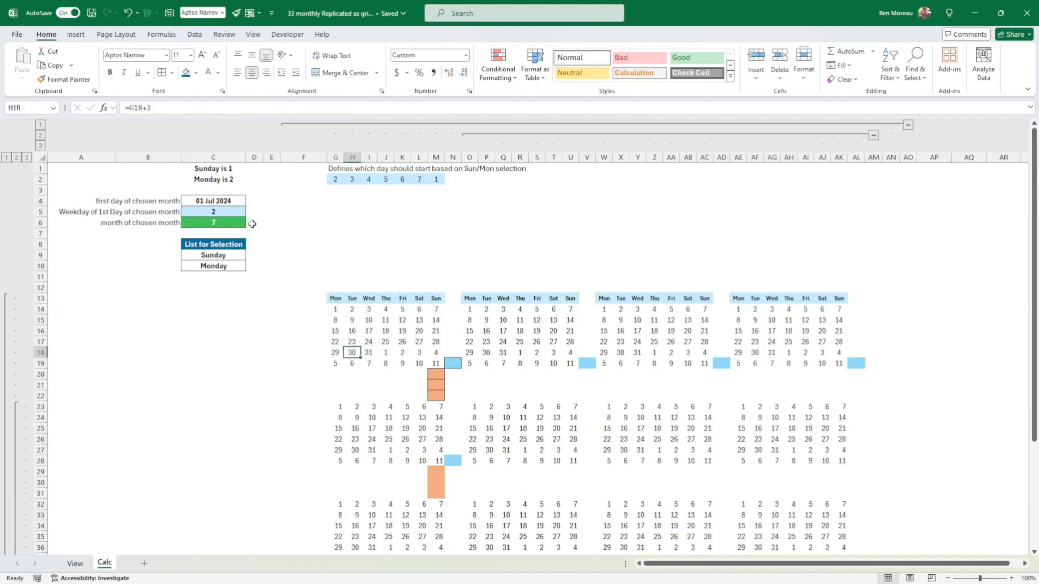
pyautogui.click(371, 354)
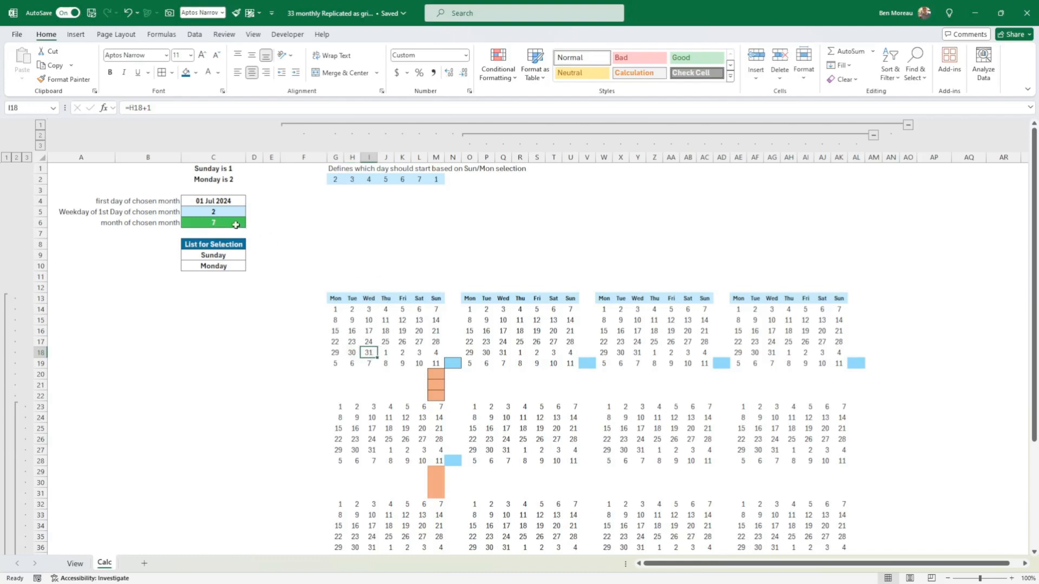
pyautogui.click(386, 354)
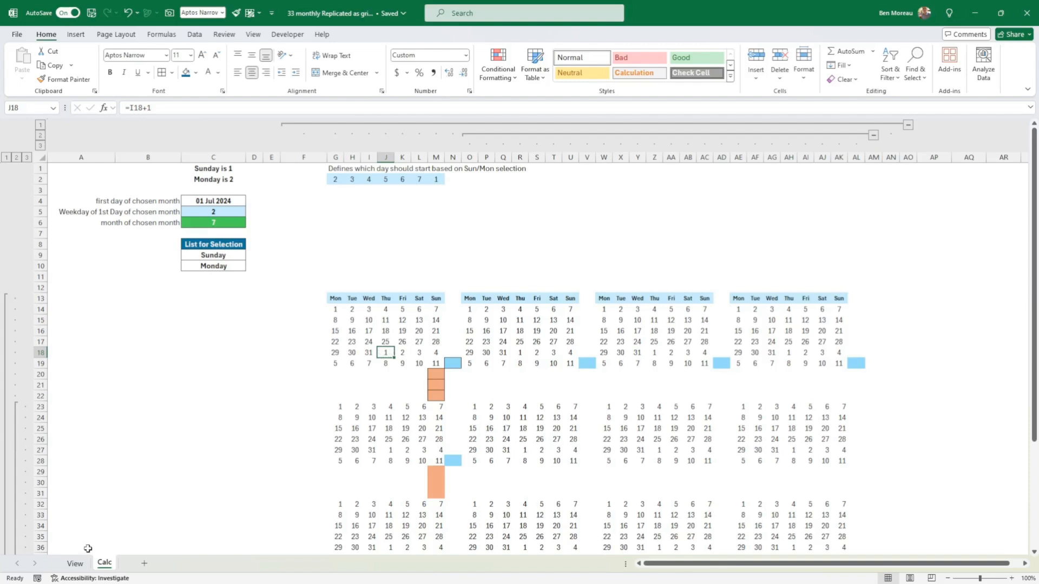
# - Check Fitness cell J16 on the View sheet against the MONTH(Calc!G14)=ChosenMonth formatting rule without changing it
pyautogui.click(78, 564)
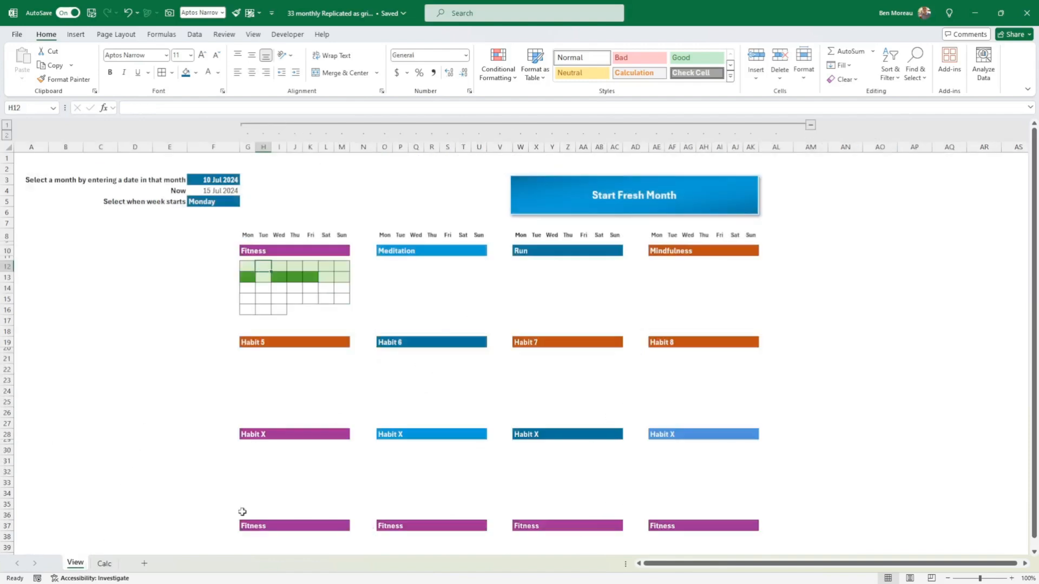
pyautogui.click(296, 311)
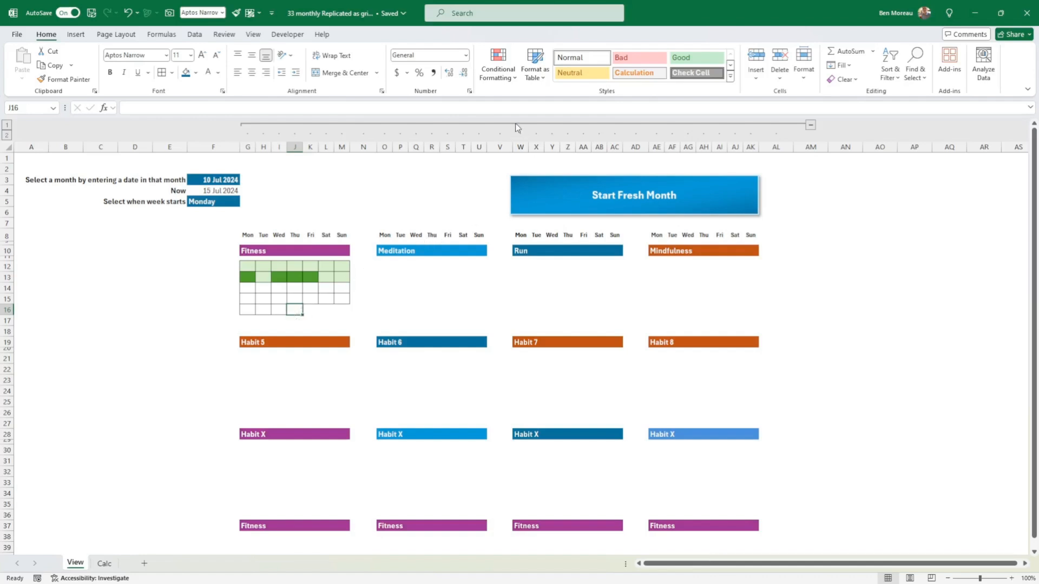
pyautogui.click(491, 77)
pyautogui.click(508, 242)
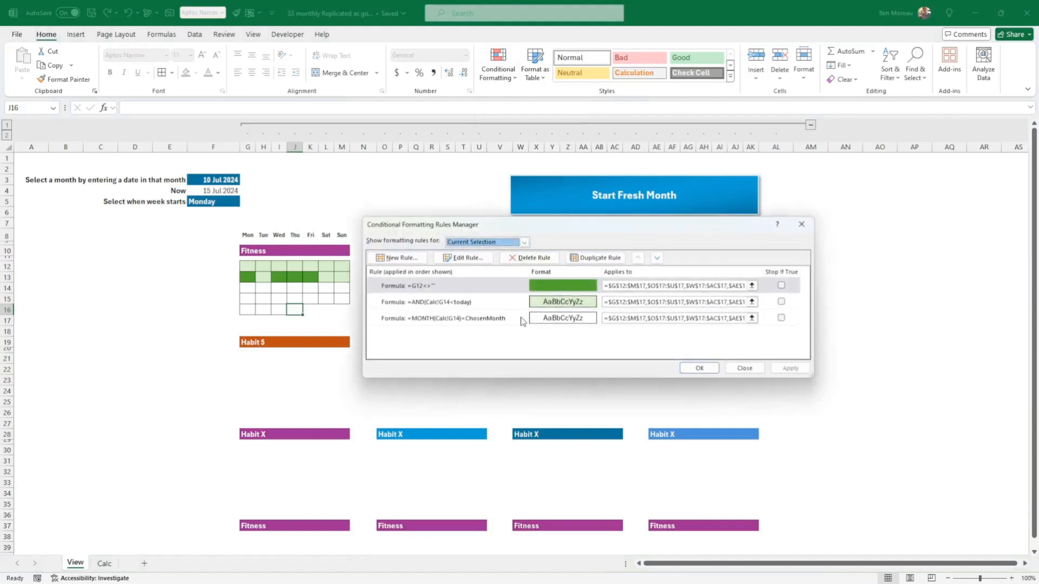
pyautogui.click(510, 318)
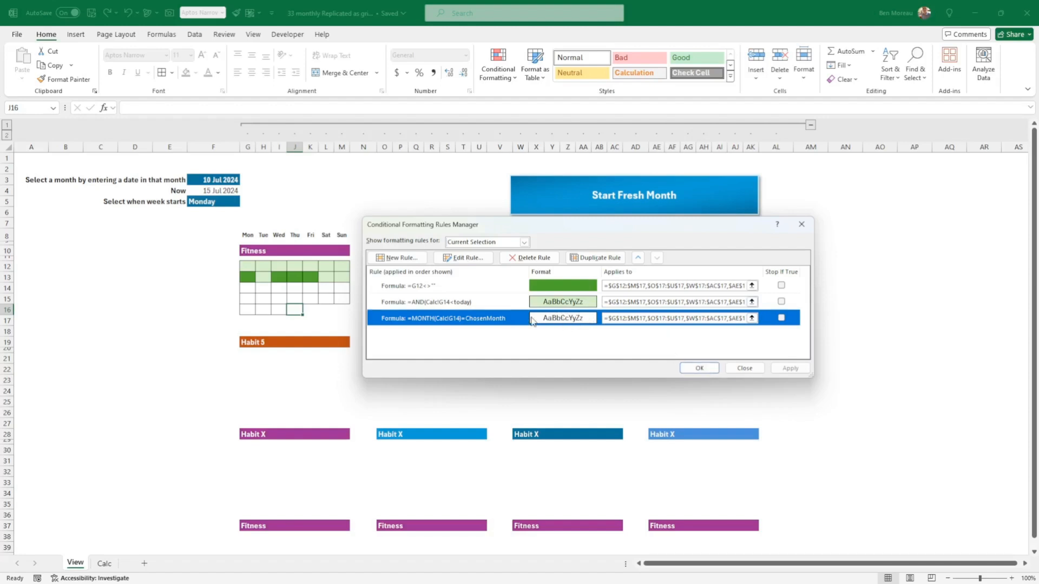
pyautogui.click(700, 368)
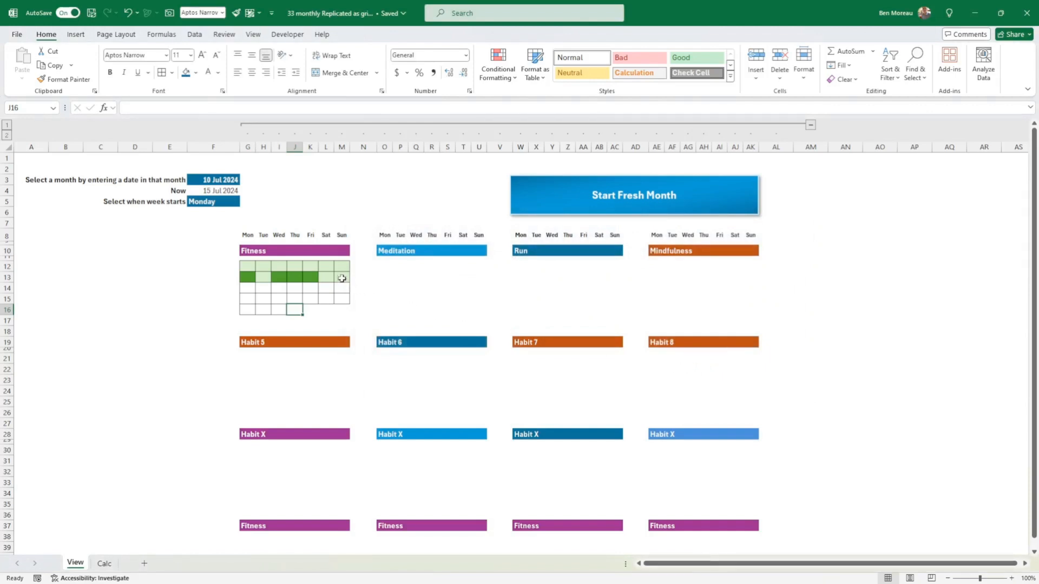
# - Clear the completion entries from Fitness cells G13, I13, J13 and K13 on the View sheet
pyautogui.moveTo(245, 266); pyautogui.dragTo(339, 319)
pyautogui.click(253, 265)
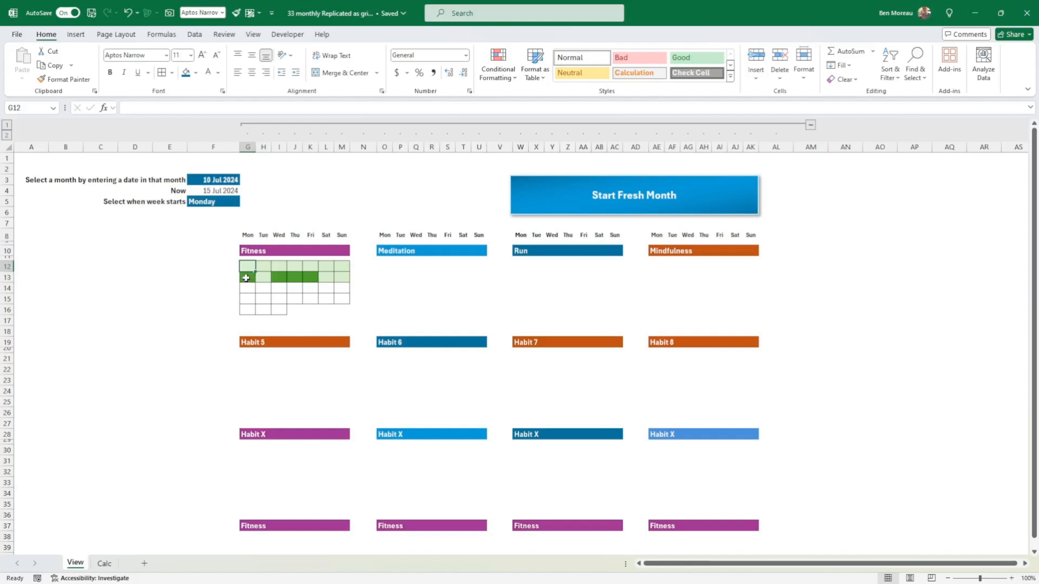
pyautogui.press('Right')
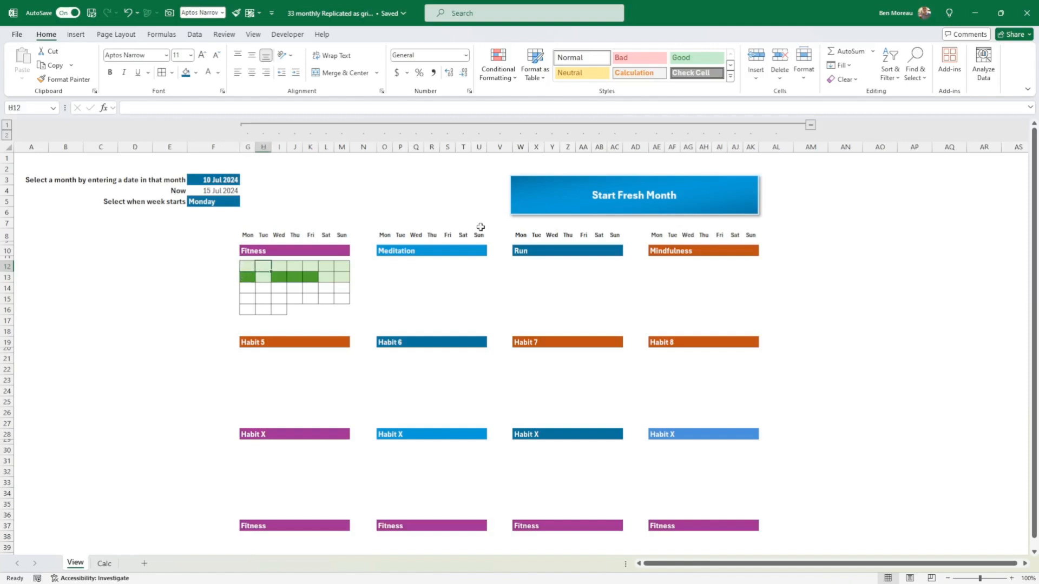
pyautogui.press('Down')
pyautogui.press('Left')
pyautogui.press('Delete')
pyautogui.press('Right')
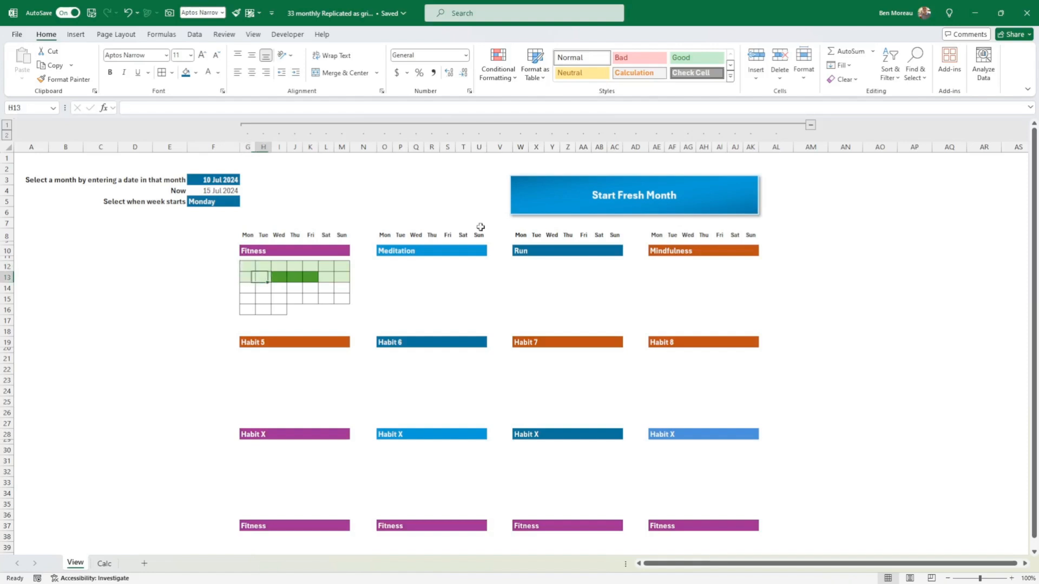
pyautogui.press('Right')
pyautogui.press('Delete')
pyautogui.press('Right')
pyautogui.press('Delete')
pyautogui.press('Right')
pyautogui.press('Delete')
pyautogui.press('Left')
pyautogui.press('Left')
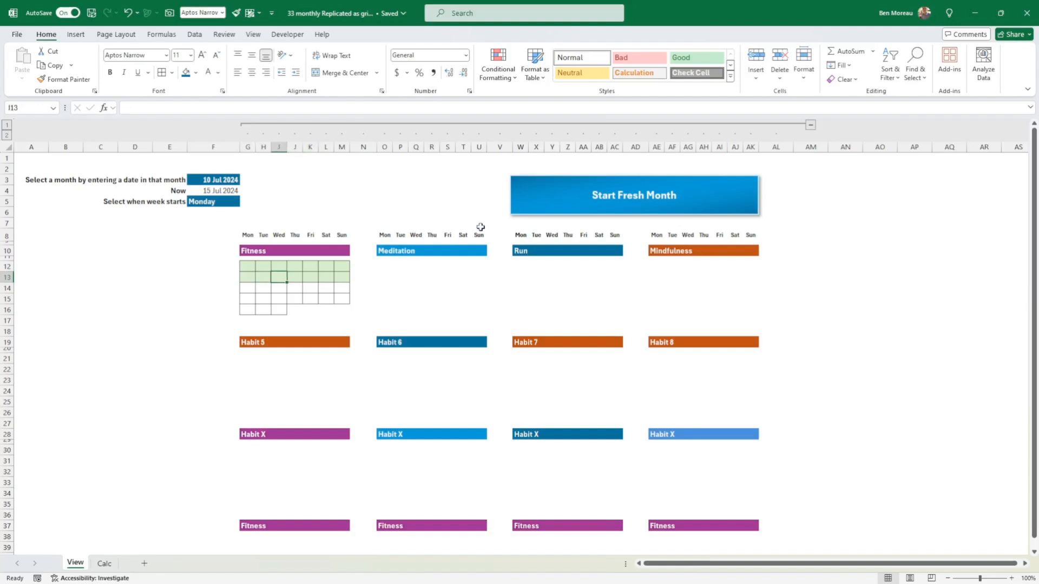
# - Examine the shaded and unshaded Fitness days around M13 and G14 against the TODAY formula in cell F4
pyautogui.click(347, 279)
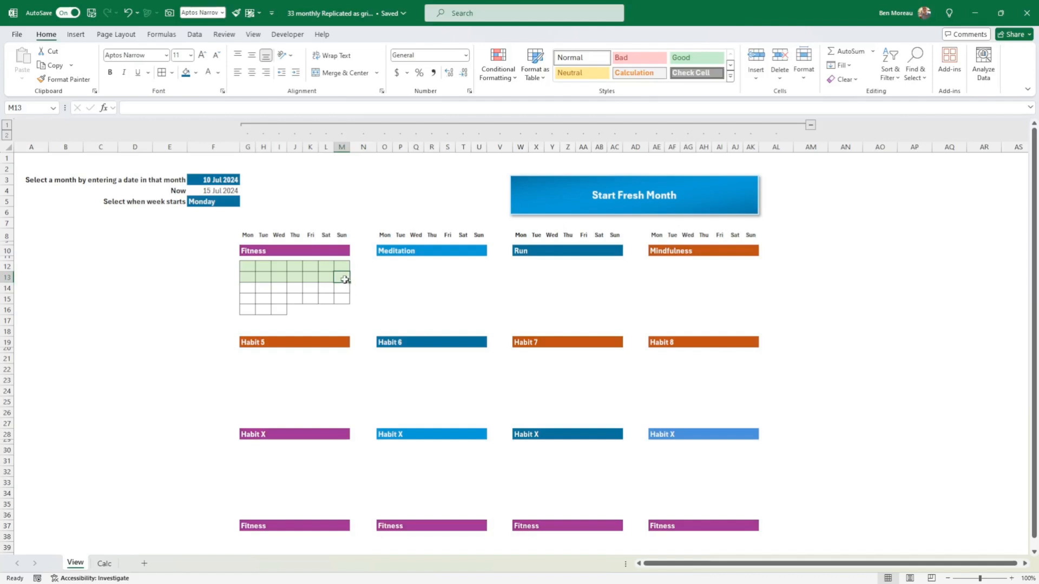
pyautogui.click(250, 288)
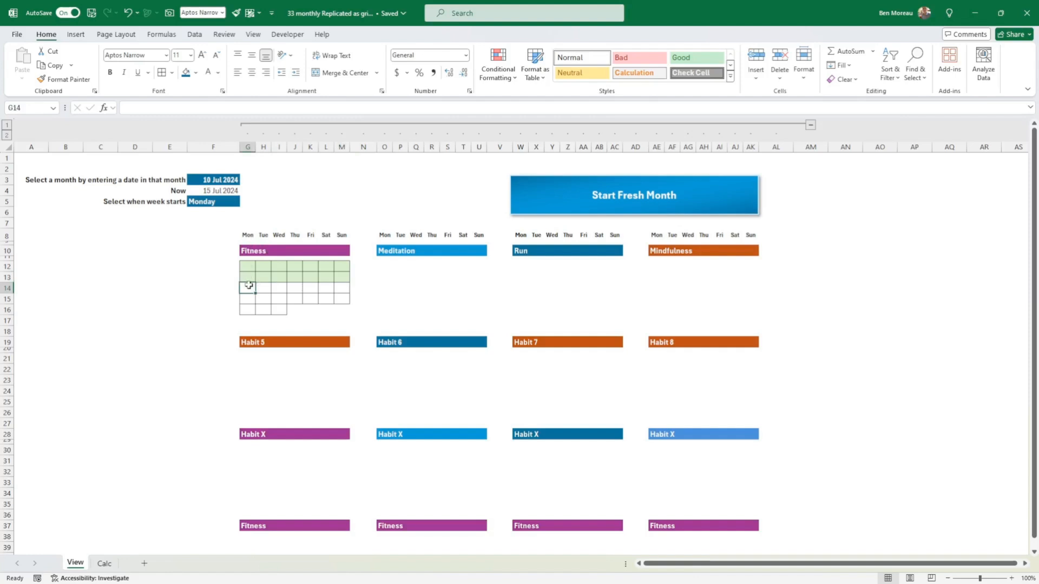
pyautogui.moveTo(345, 281); pyautogui.dragTo(248, 268)
pyautogui.click(249, 290)
pyautogui.click(231, 191)
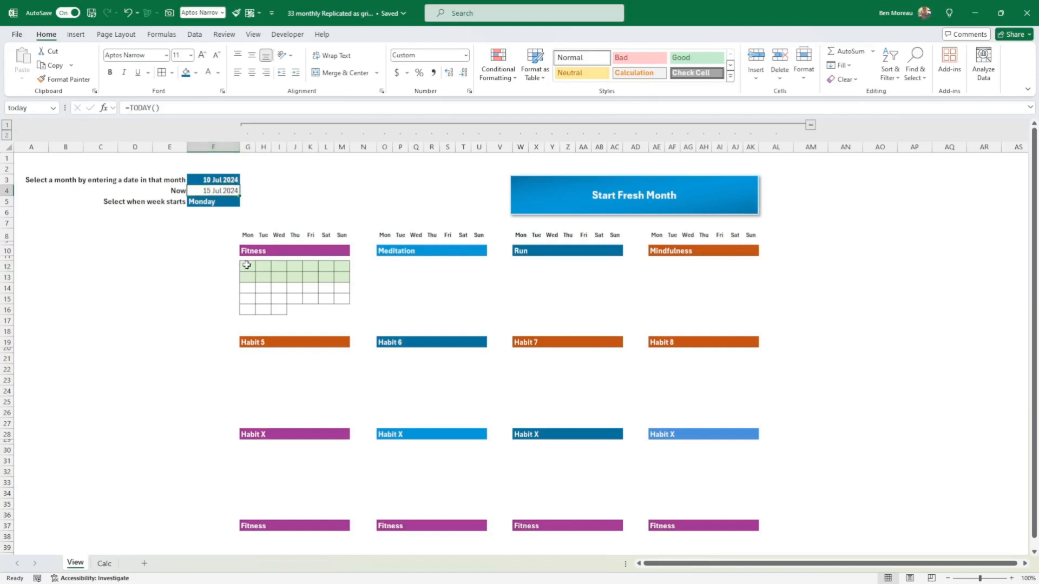
# - Review the conditional formatting rule on Fitness grid G12:M17 that compares Calc!G14 with today, leaving it as is
pyautogui.moveTo(246, 265); pyautogui.dragTo(346, 322)
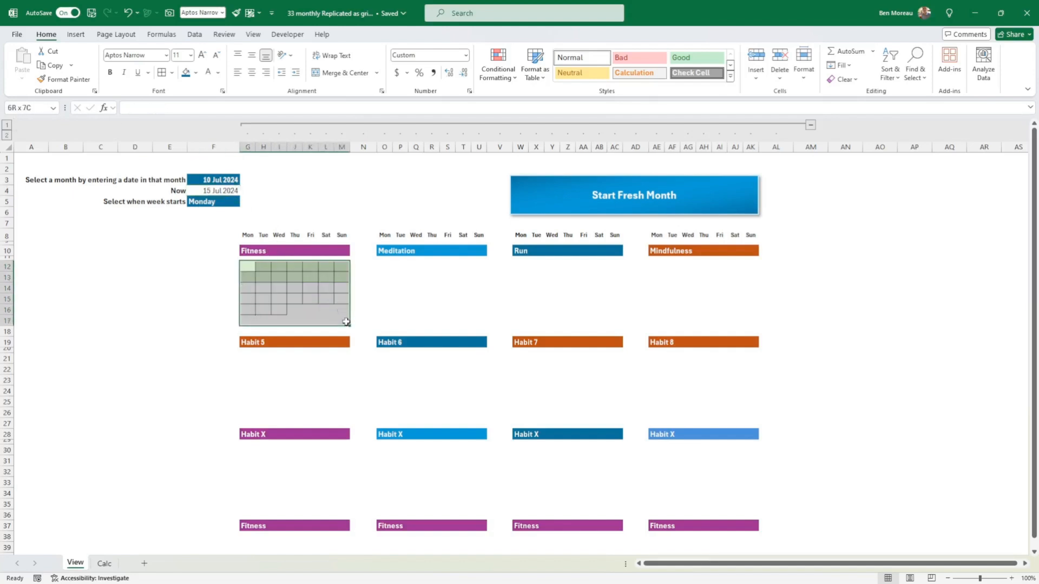
pyautogui.click(509, 78)
pyautogui.click(533, 239)
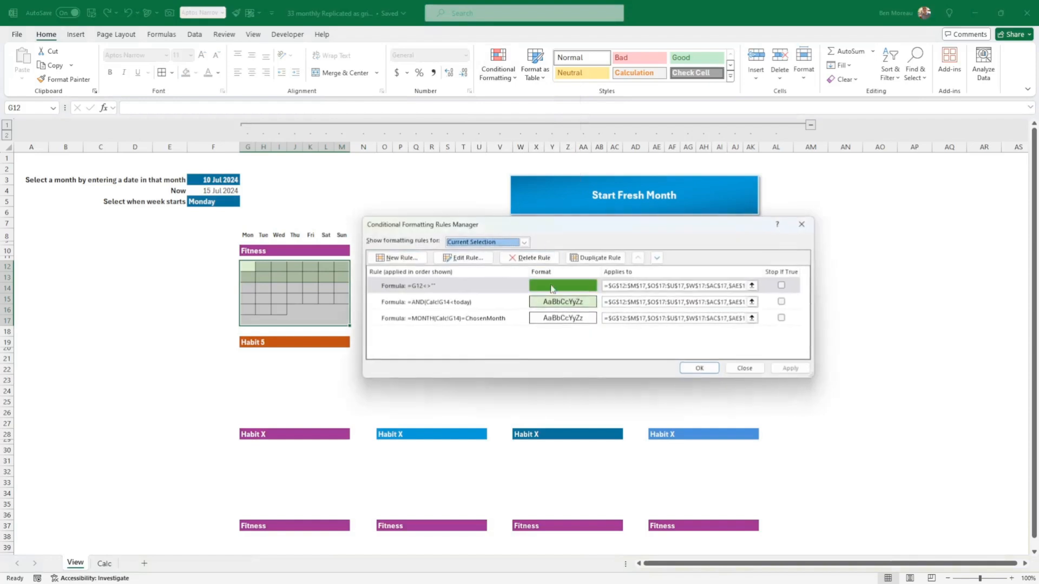
pyautogui.click(507, 303)
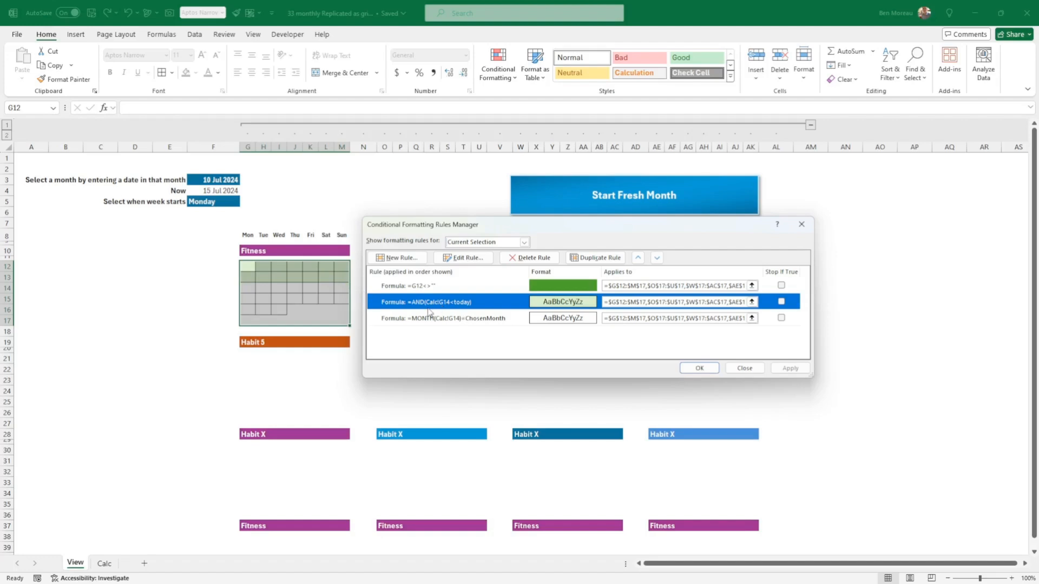
pyautogui.click(737, 368)
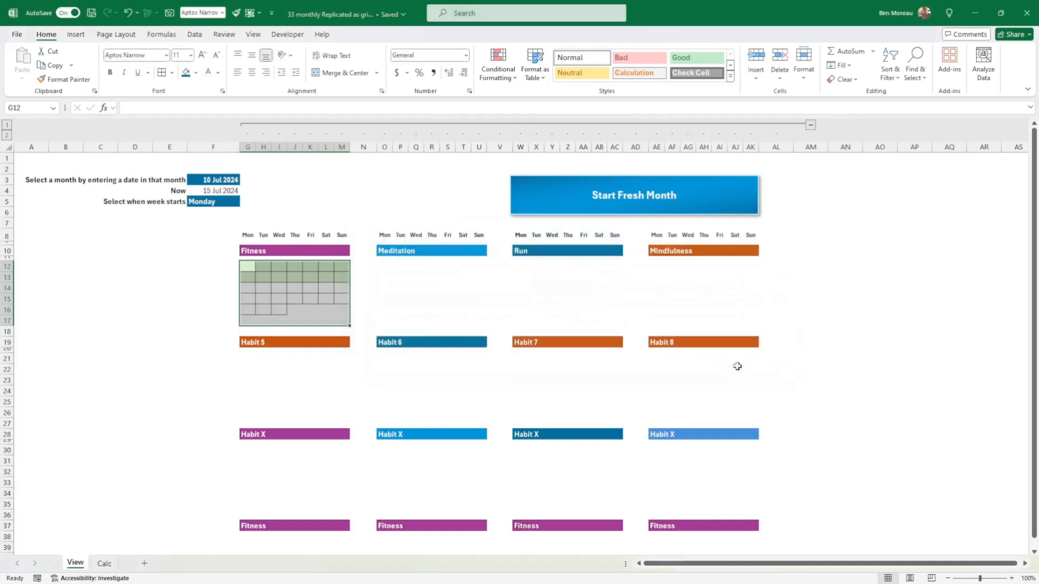
# - Compare the date in Calc cell G14 with Fitness cell G12 and the today cell F4 on the View sheet
pyautogui.click(105, 564)
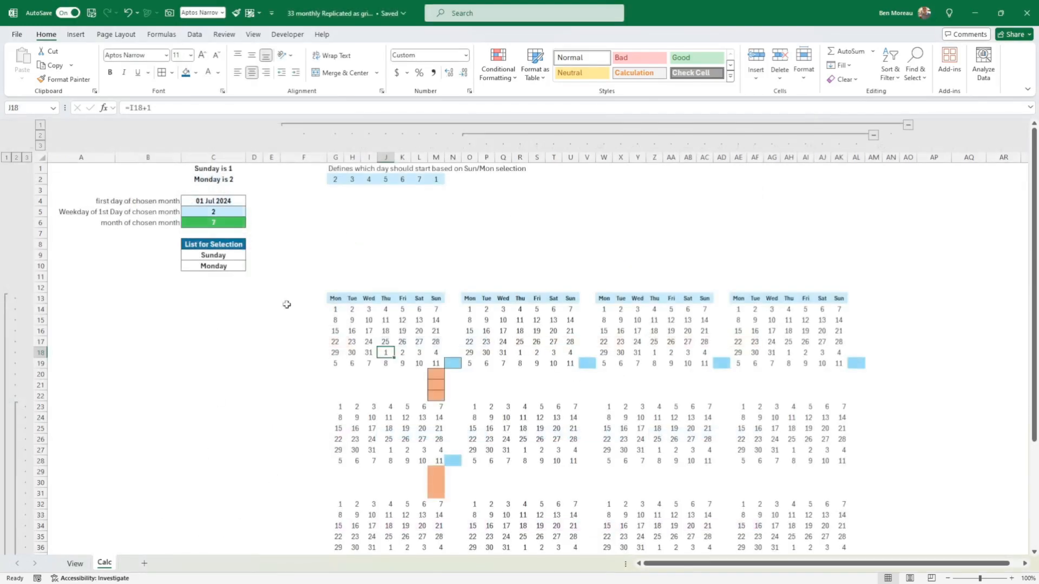
pyautogui.click(337, 308)
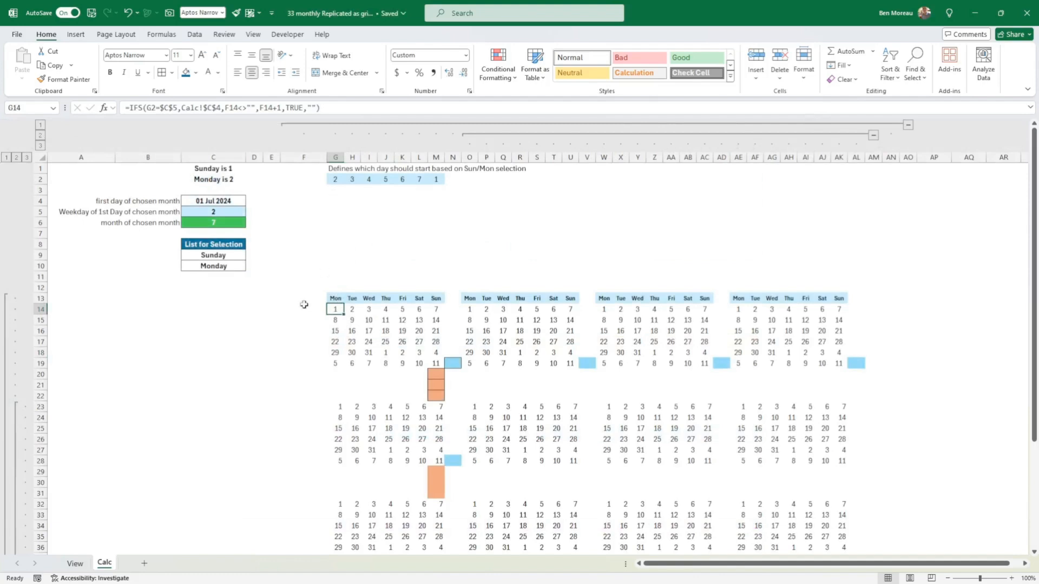
pyautogui.click(75, 564)
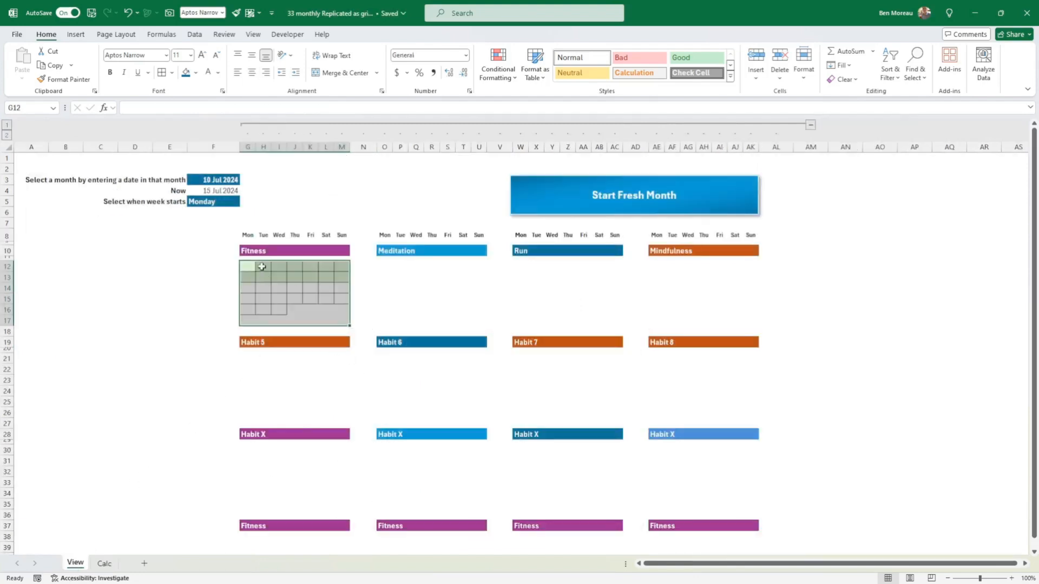
pyautogui.click(246, 264)
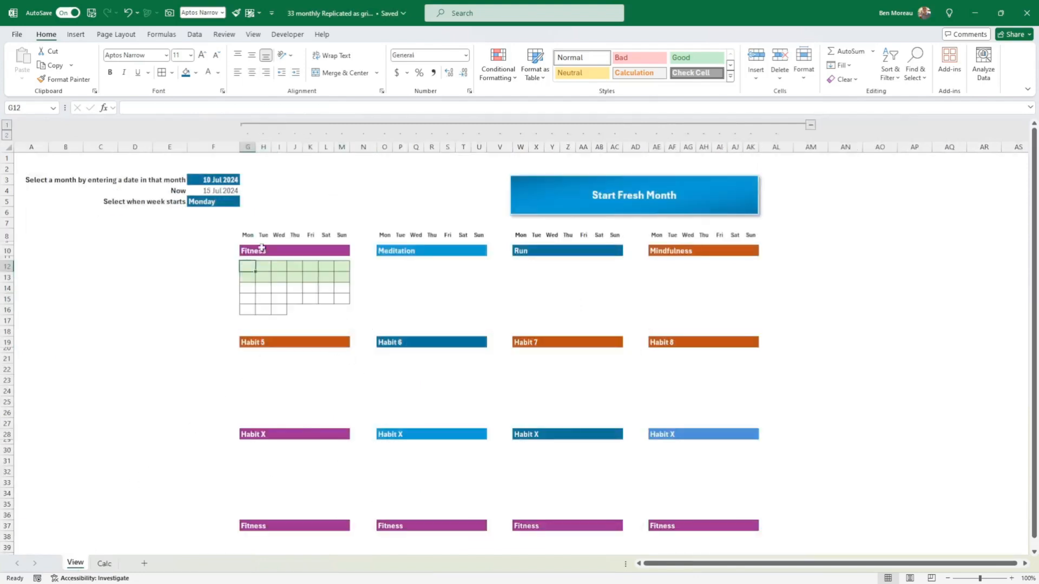
pyautogui.moveTo(230, 181); pyautogui.dragTo(230, 188)
pyautogui.click(228, 192)
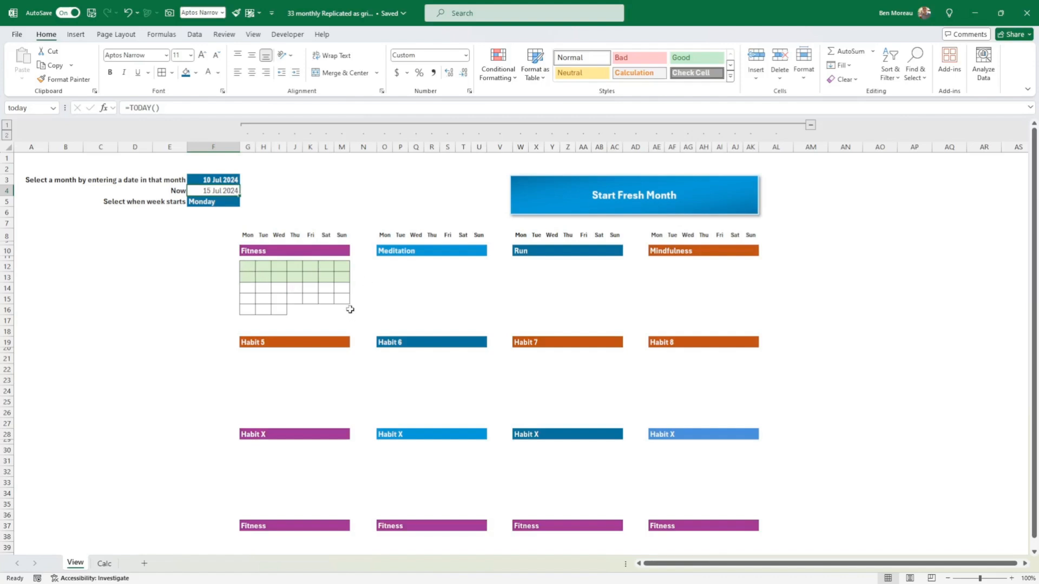
pyautogui.click(251, 269)
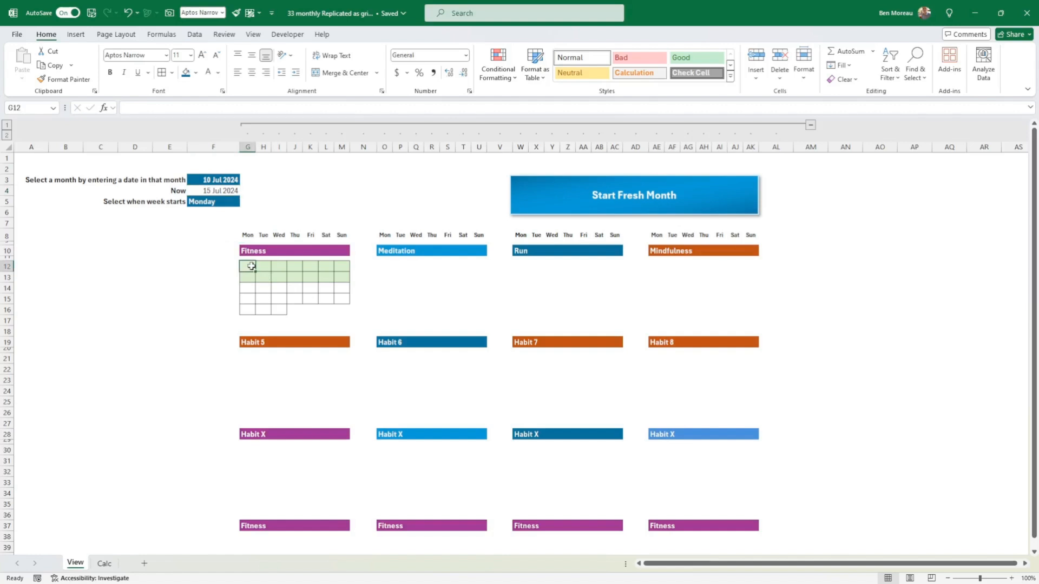
# - Select the whole Fitness grid G12:M17 and show the page layout options
pyautogui.moveTo(251, 265); pyautogui.dragTo(345, 320)
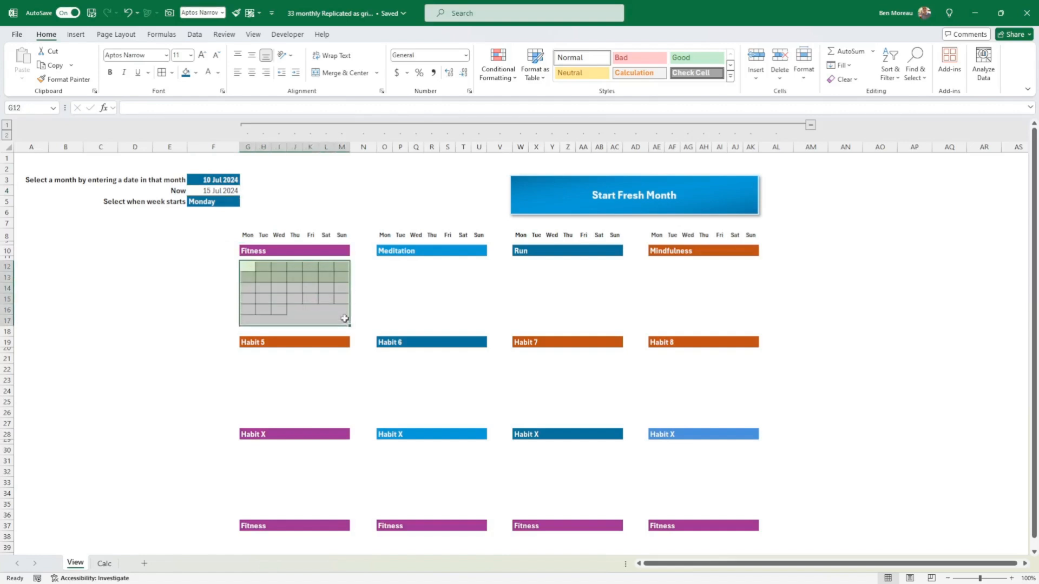
pyautogui.click(116, 34)
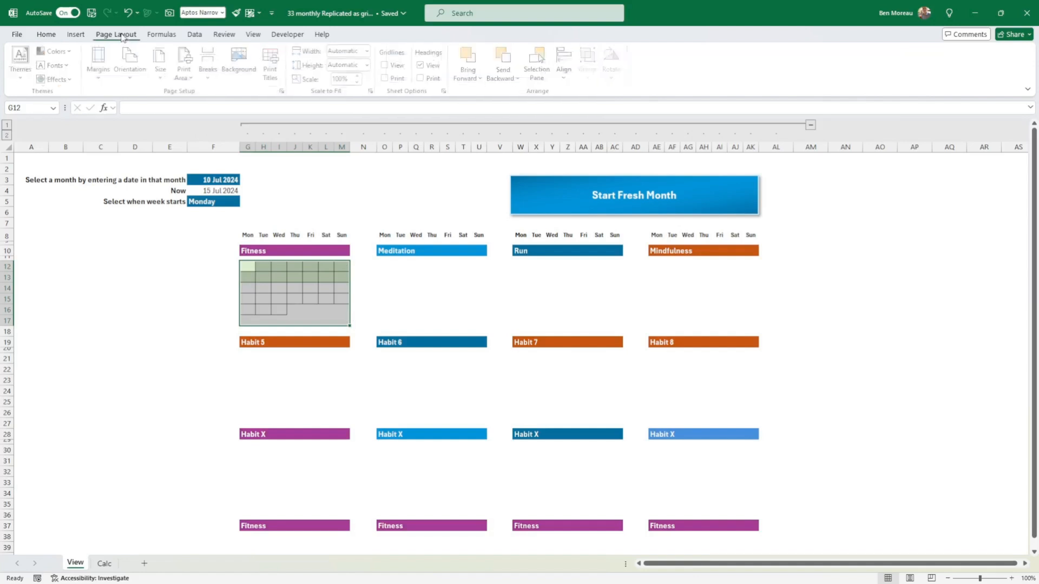
# - Try the Blue II theme colors on the habit tracker workbook and restore the Office theme colors
pyautogui.click(58, 51)
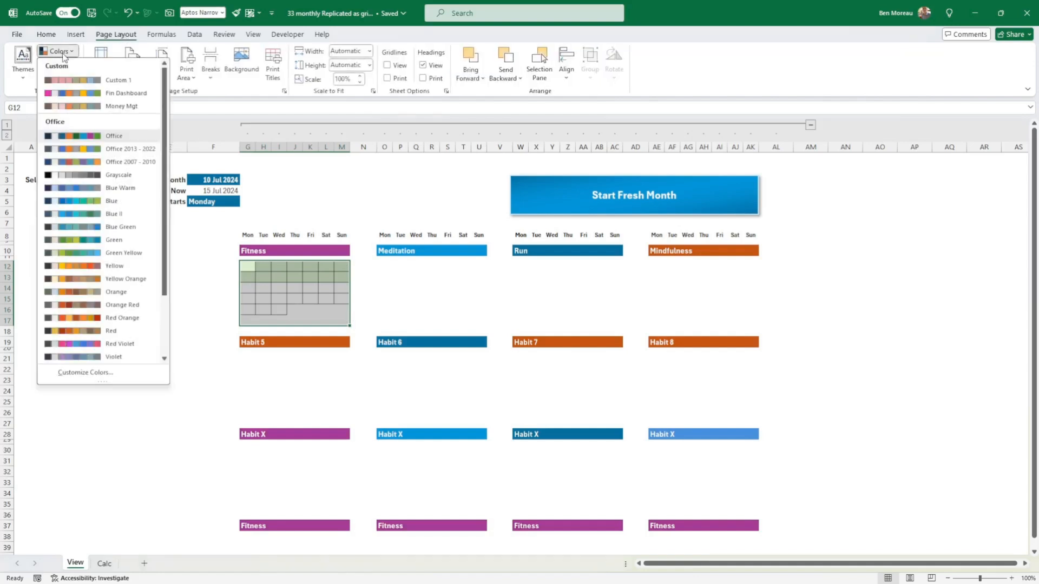
pyautogui.click(83, 216)
pyautogui.click(219, 276)
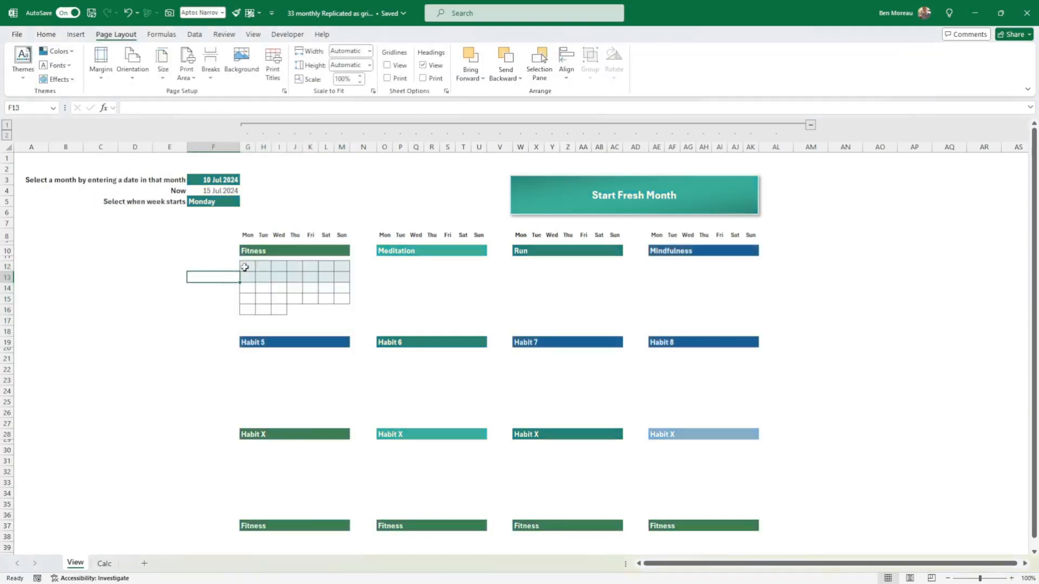
pyautogui.moveTo(245, 267); pyautogui.dragTo(335, 324)
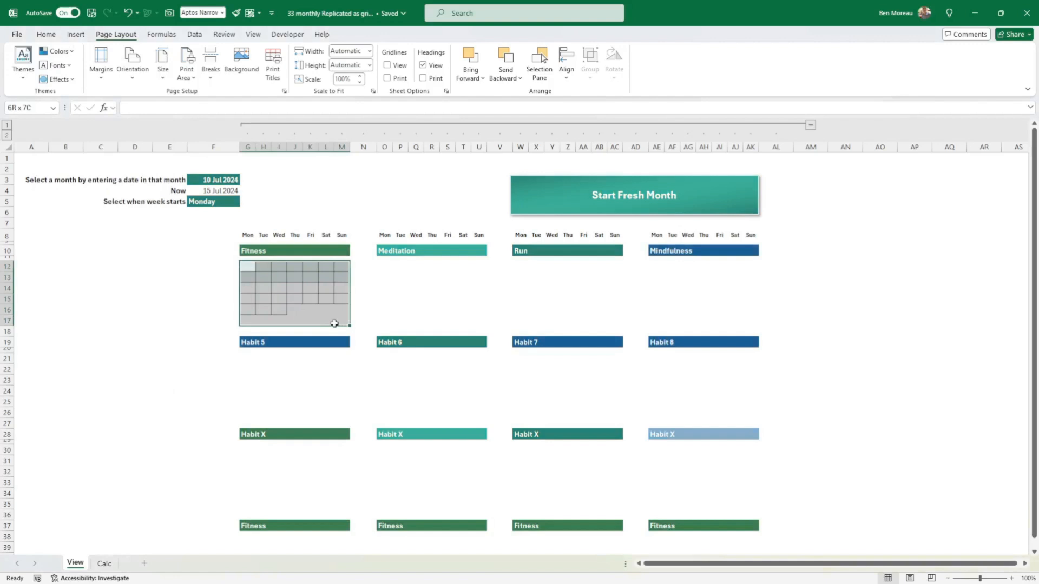
pyautogui.click(249, 267)
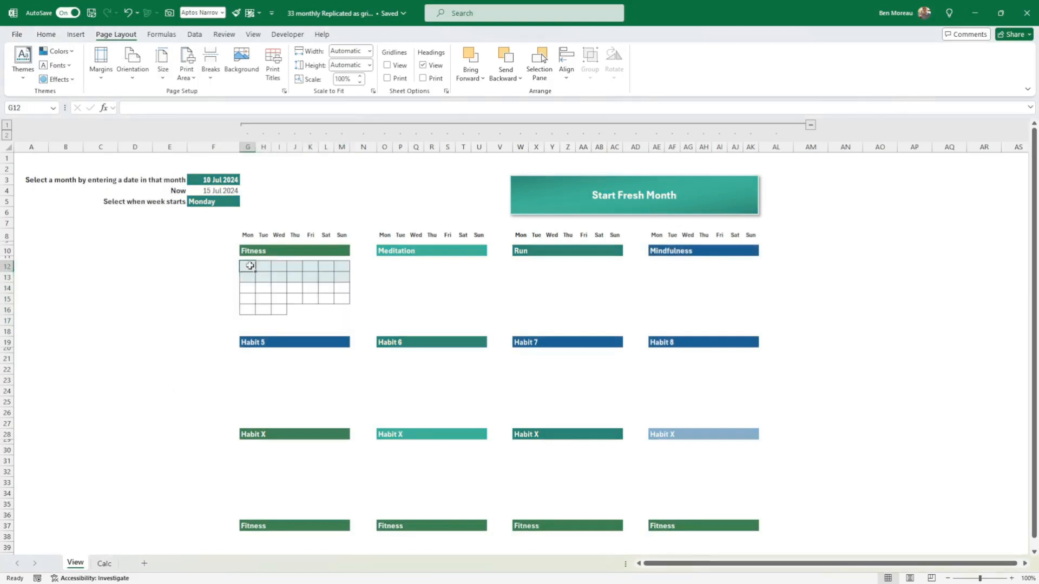
pyautogui.click(64, 51)
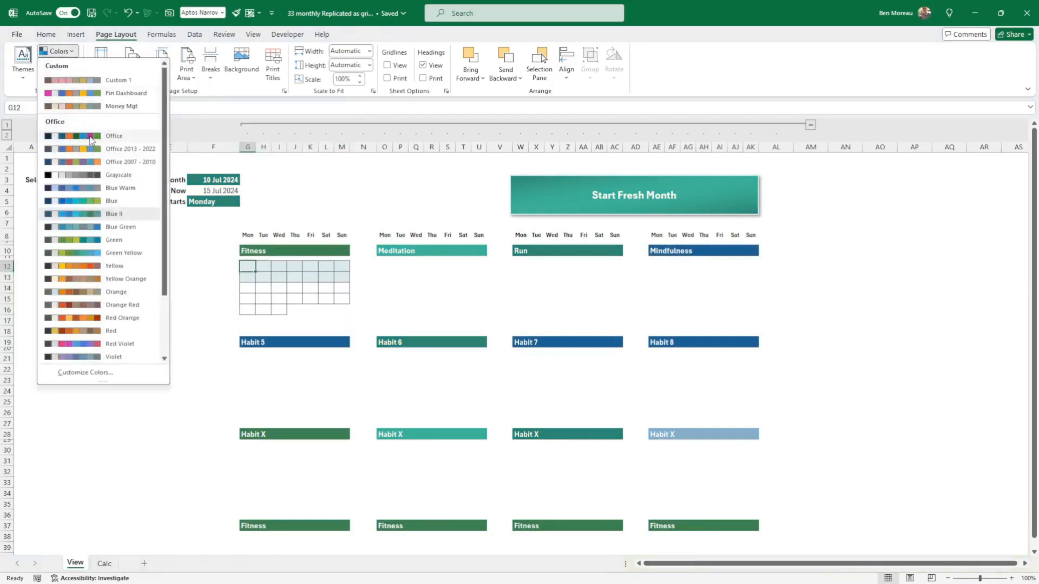
pyautogui.click(90, 138)
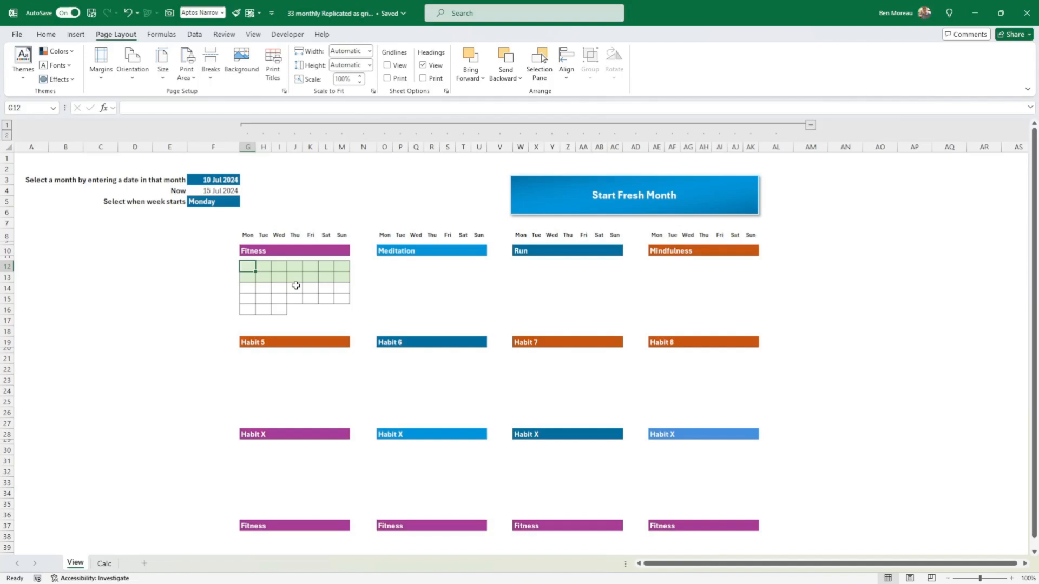
# - Mark days in the Fitness grid by entering a space in G12:I12, J13:L13 and L14
pyautogui.write('1')
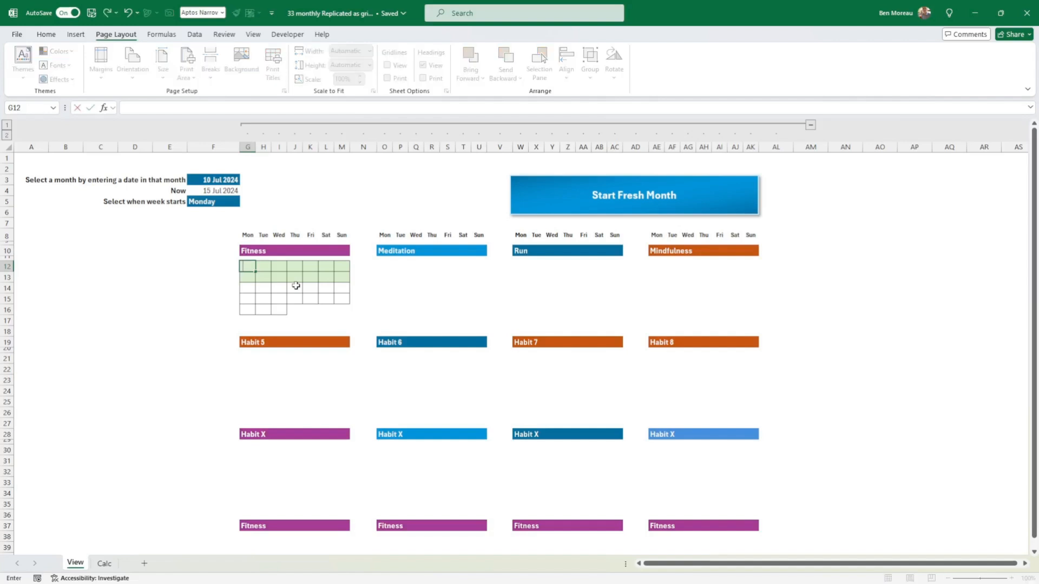
pyautogui.press('Tab')
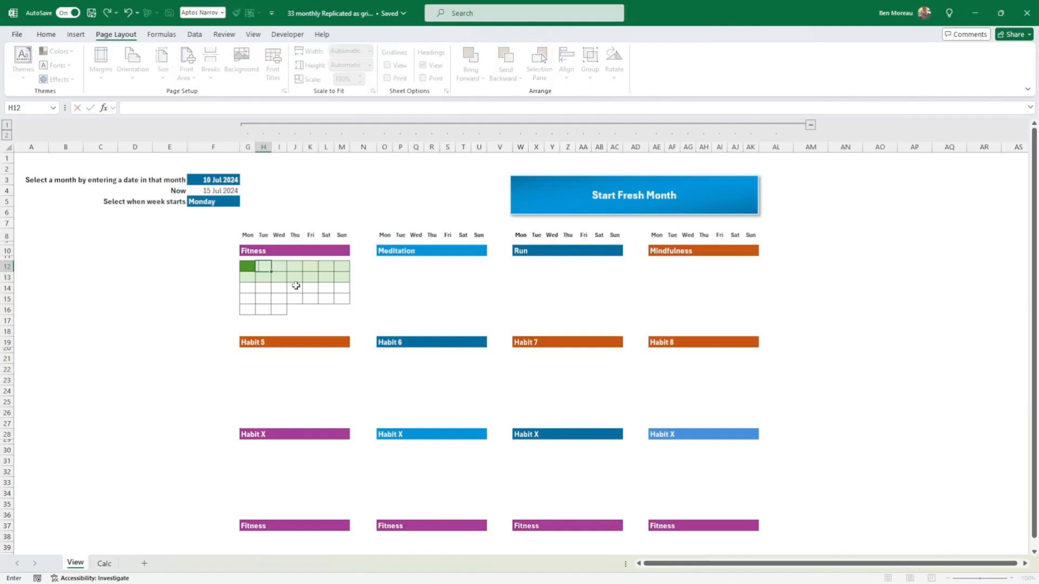
pyautogui.press('Tab')
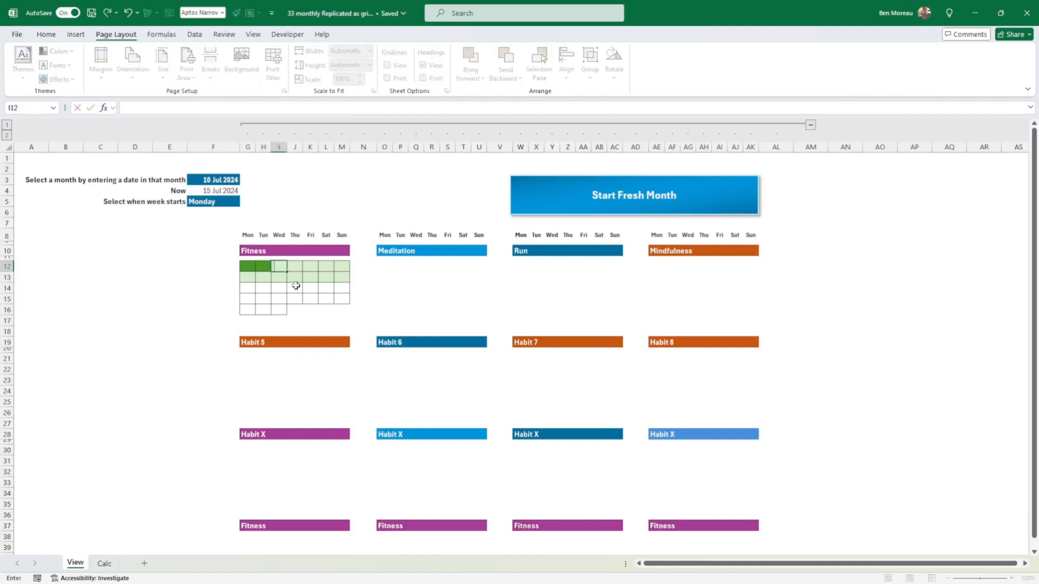
pyautogui.press('Tab')
pyautogui.press('Down')
pyautogui.press('Tab')
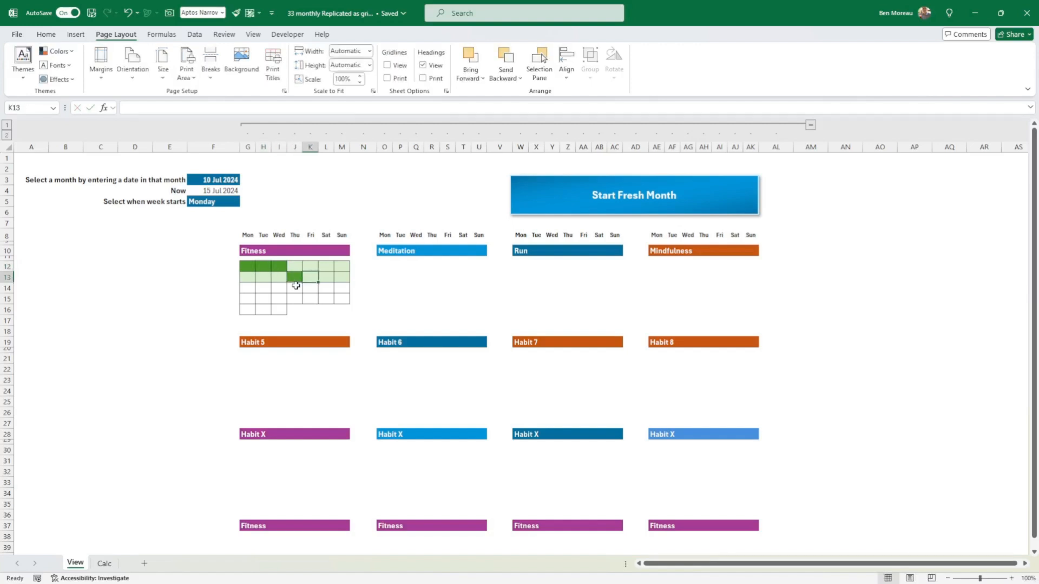
pyautogui.press('Tab')
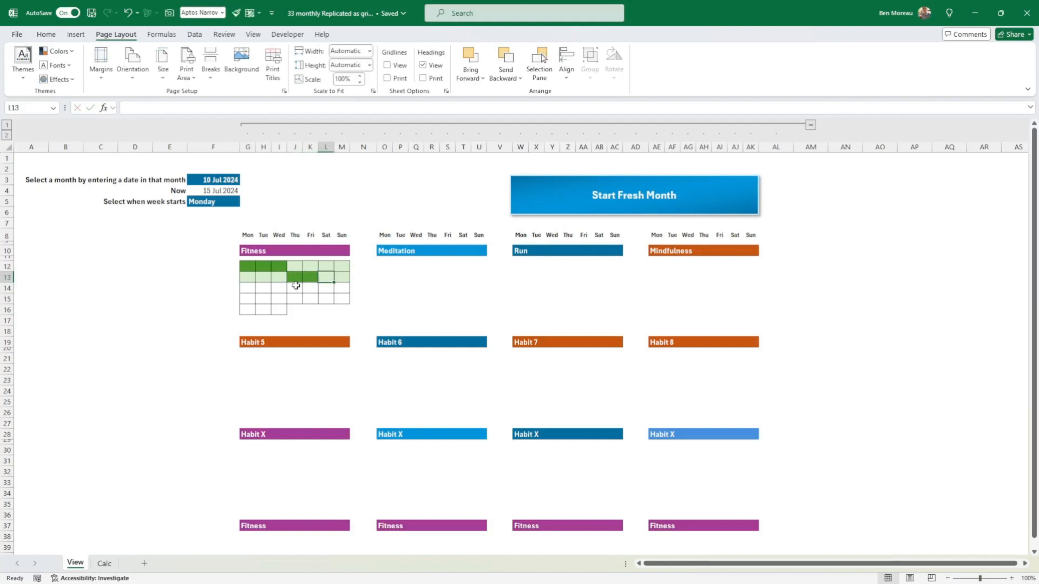
pyautogui.press('Down')
pyautogui.press('Tab')
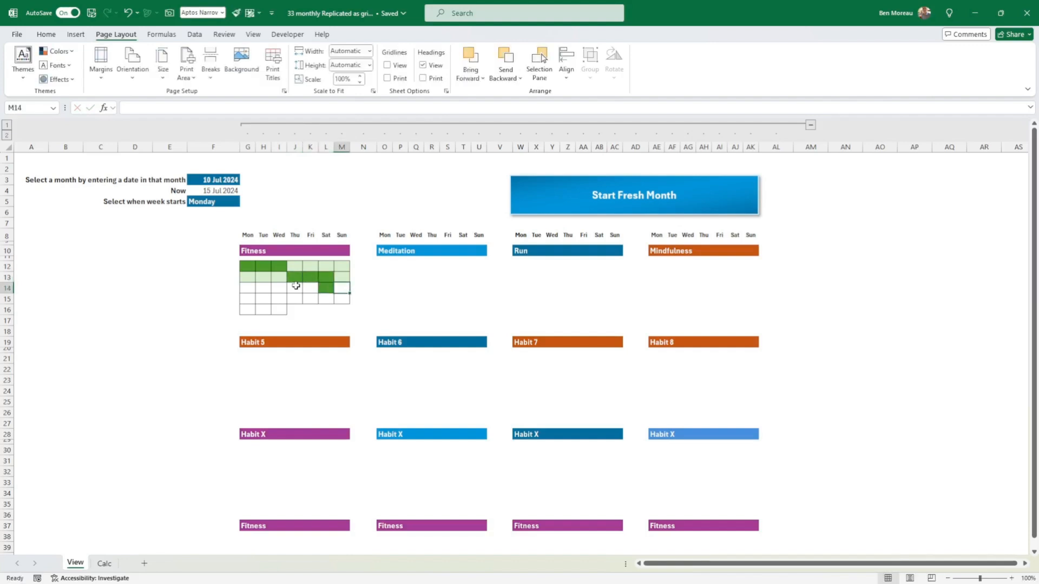
# - Clear the mark from cell L14 in the Fitness grid
pyautogui.press('Left')
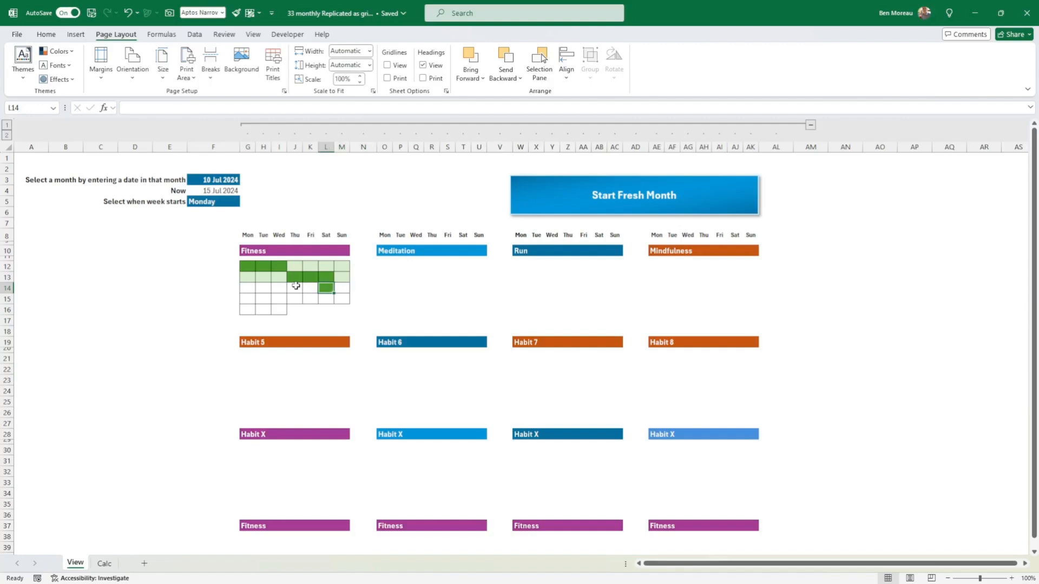
pyautogui.press('Delete')
pyautogui.press('Up')
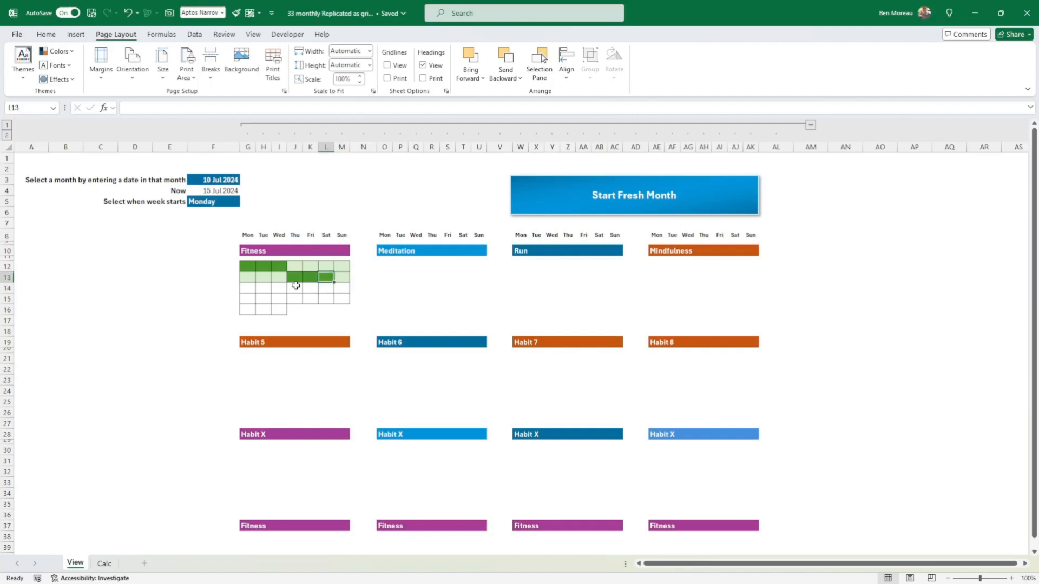
# - Enter 1 in cell H13 and 2 in cell I13 of the Fitness grid
pyautogui.press('Left')
pyautogui.press('Left')
pyautogui.press('Left')
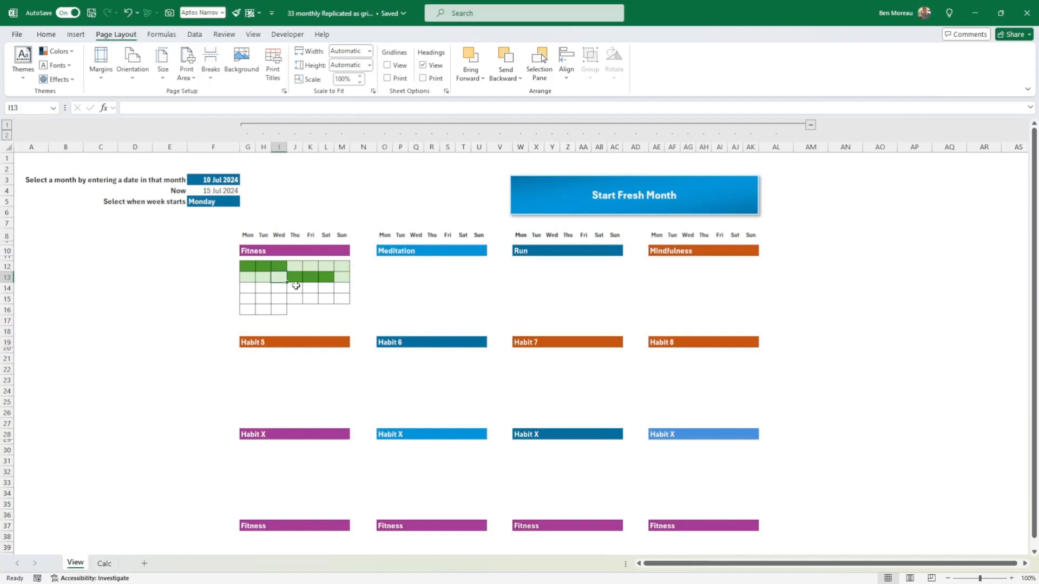
pyautogui.press('Left')
pyautogui.write('1')
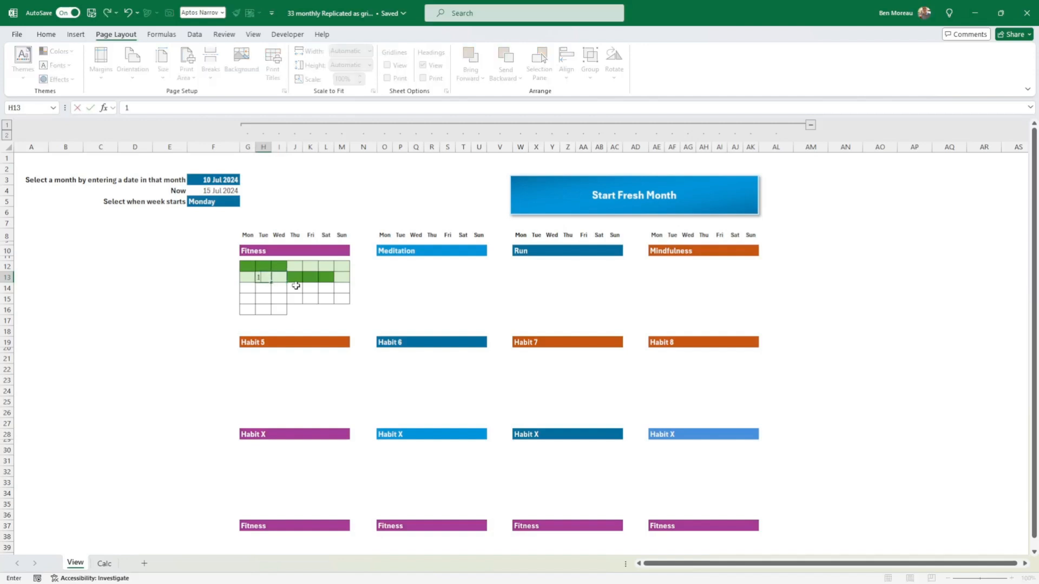
pyautogui.press('Return')
pyautogui.press('Up')
pyautogui.press('Right')
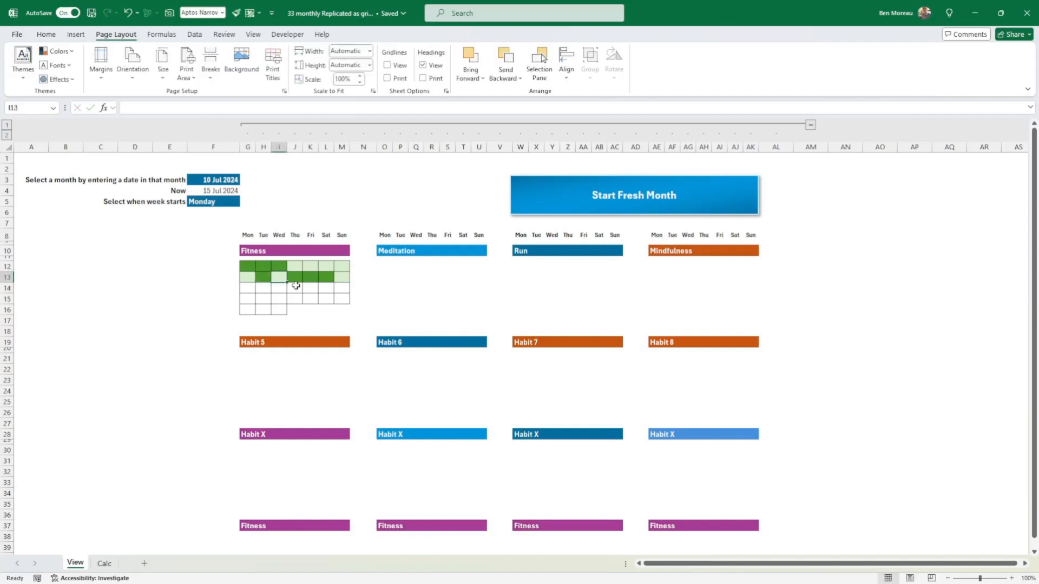
pyautogui.write('2')
pyautogui.press('Return')
pyautogui.press('Up')
# - Open the format settings of the =G12<>"" conditional formatting rule that applies to the Fitness grid G12:M17
pyautogui.click(248, 267)
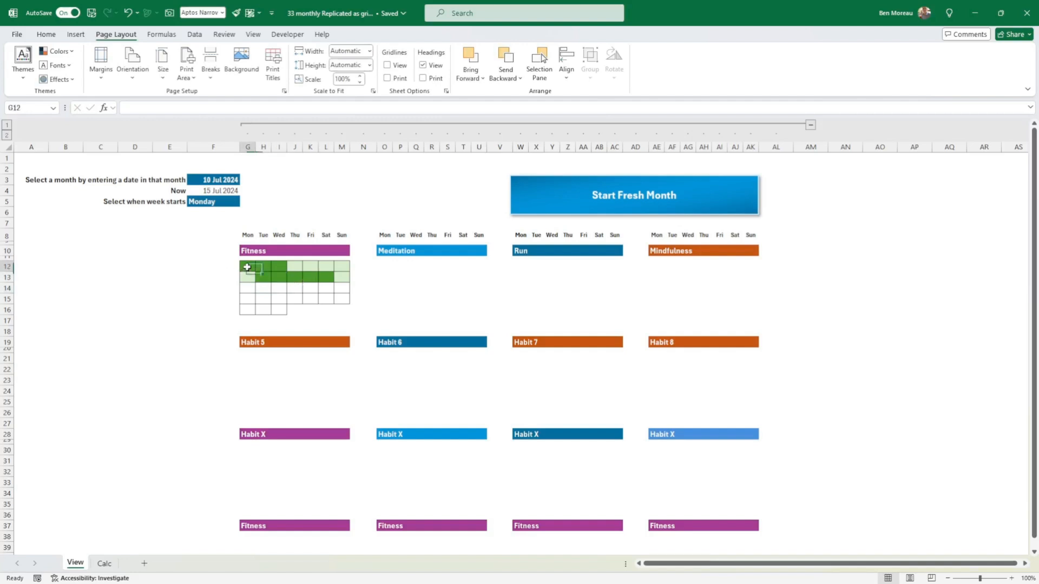
pyautogui.moveTo(247, 268); pyautogui.dragTo(349, 314)
pyautogui.moveTo(349, 318); pyautogui.dragTo(349, 319)
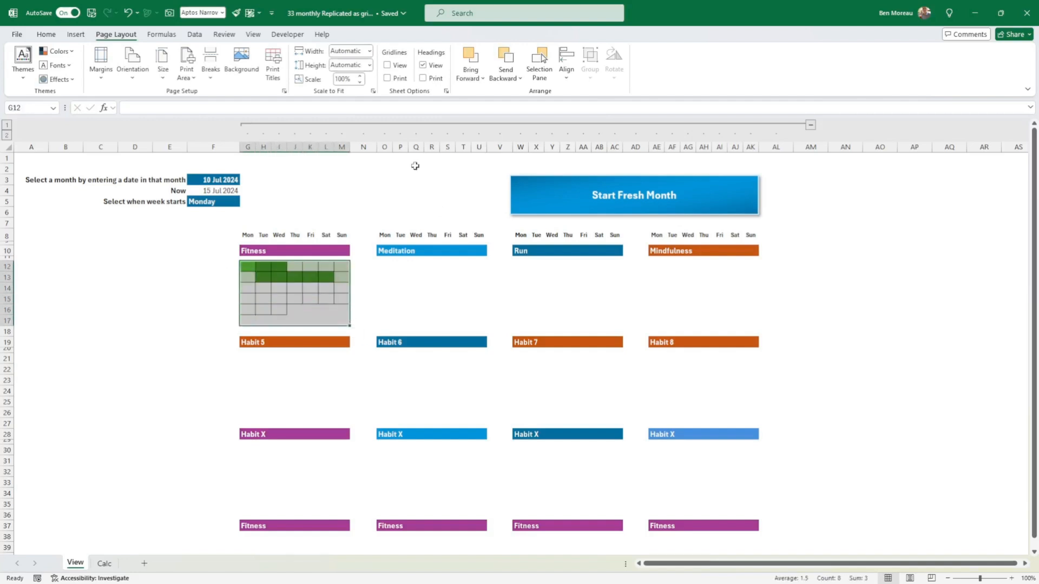
pyautogui.click(51, 35)
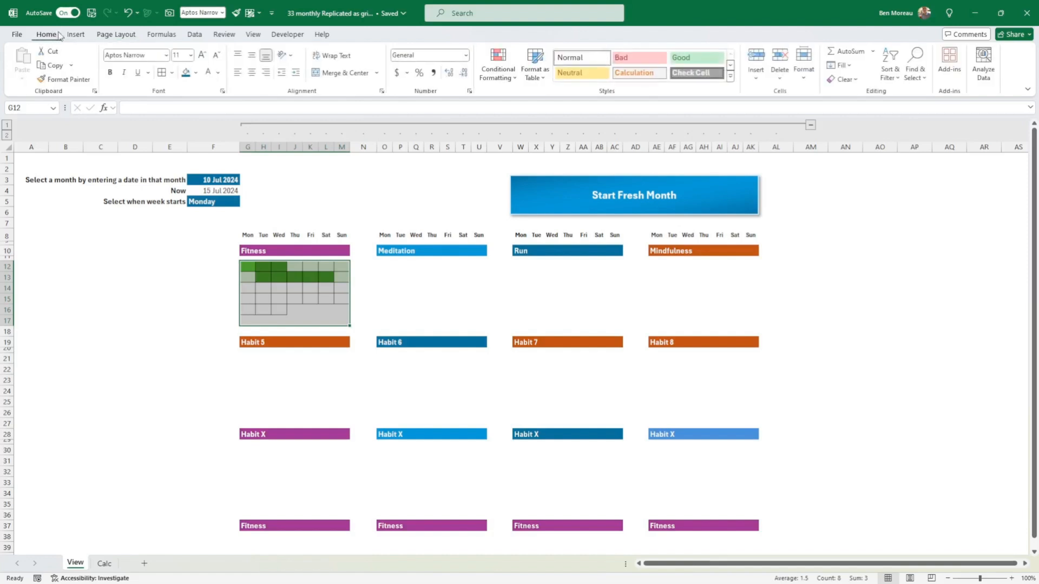
pyautogui.click(496, 79)
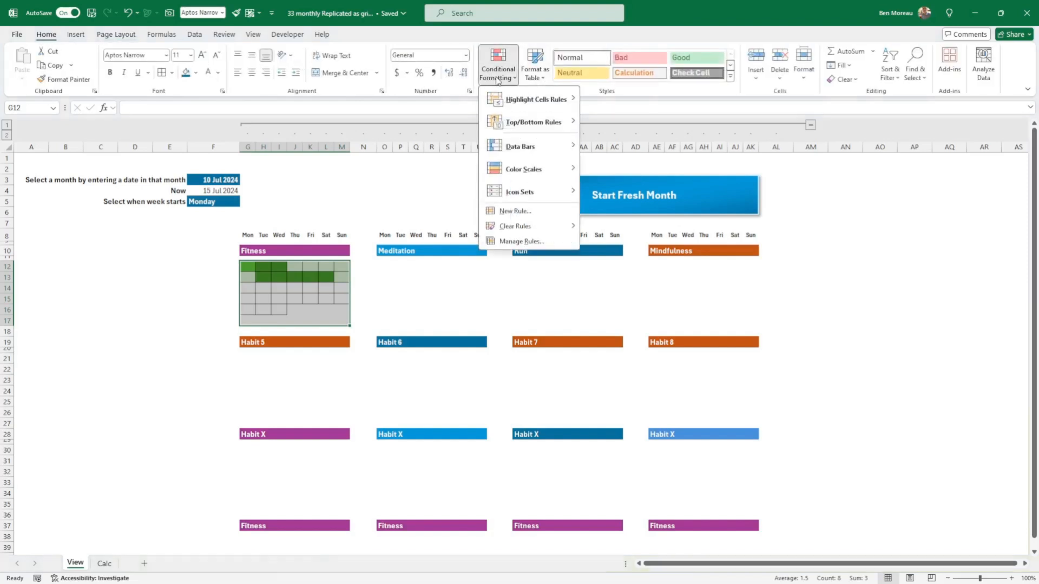
pyautogui.click(522, 242)
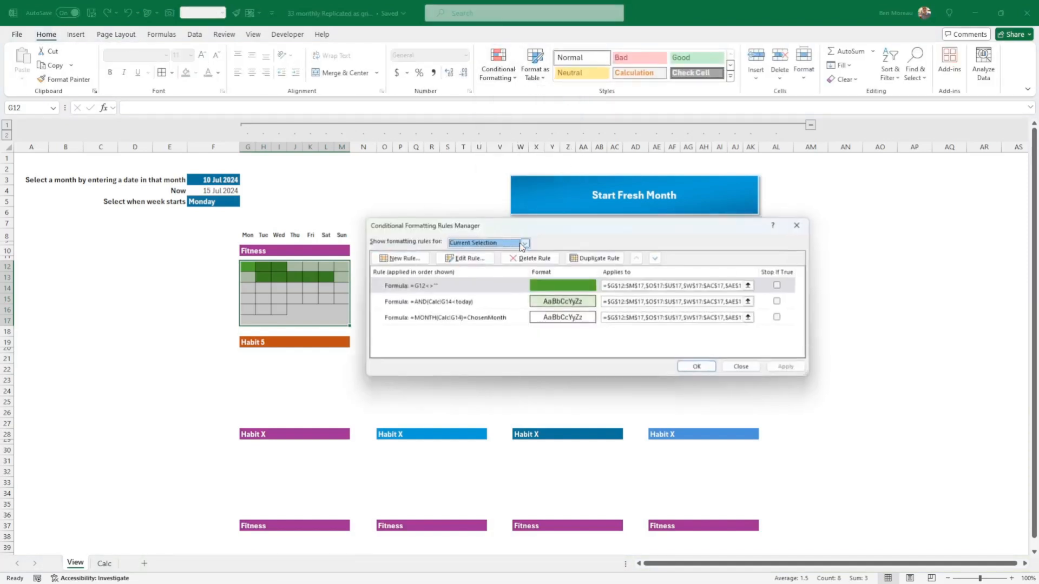
pyautogui.click(484, 291)
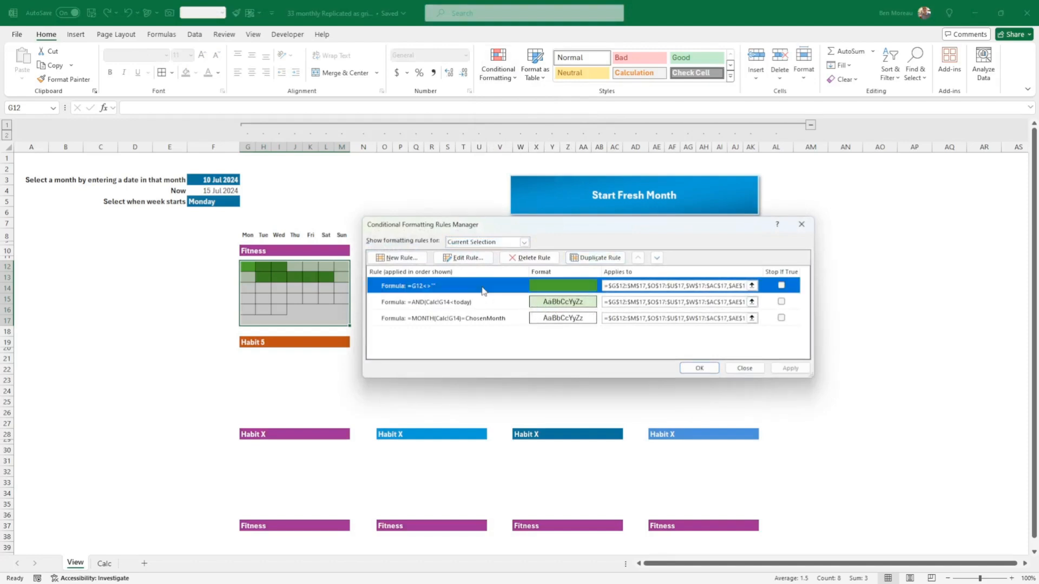
pyautogui.click(468, 259)
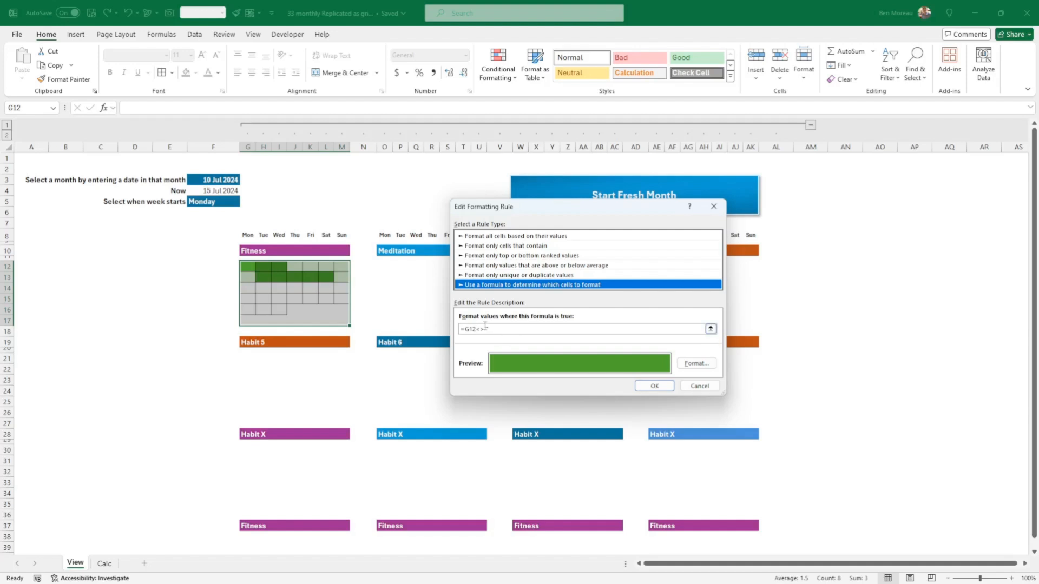
pyautogui.click(701, 365)
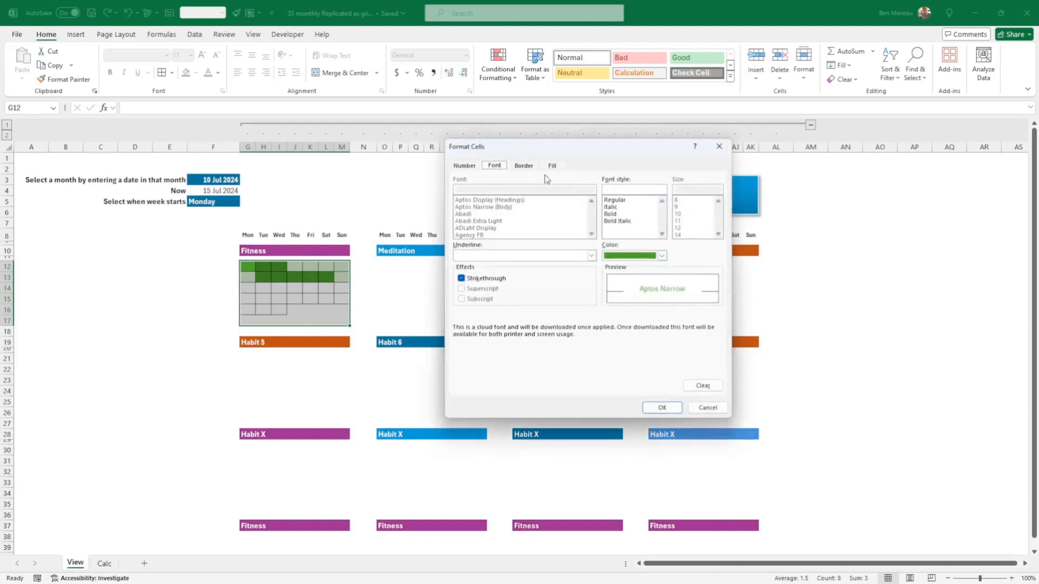
# - Set the rule's font color to the green theme color and compare it with the rule's fill color
pyautogui.click(646, 257)
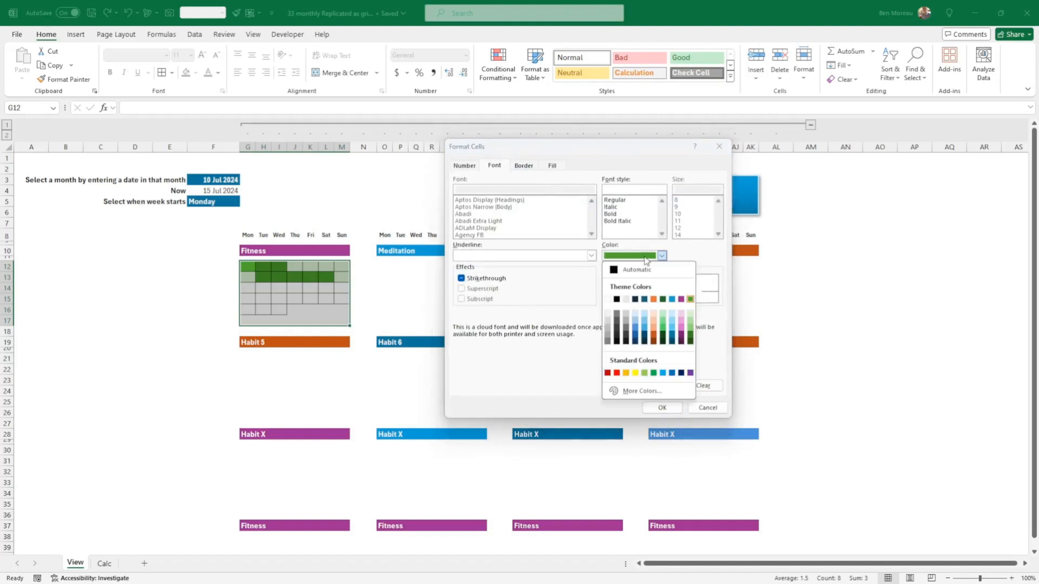
pyautogui.click(690, 299)
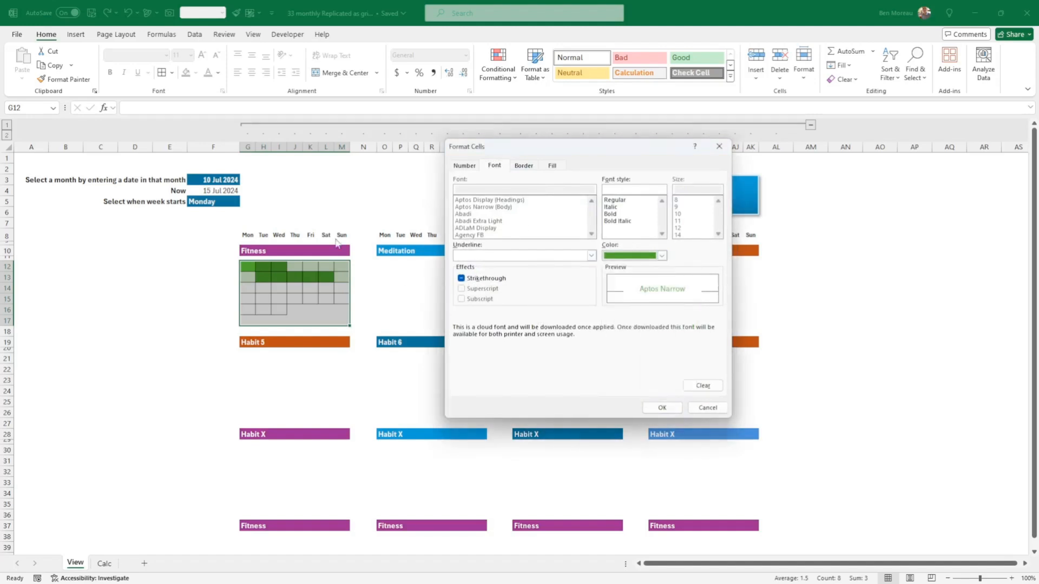
pyautogui.click(555, 166)
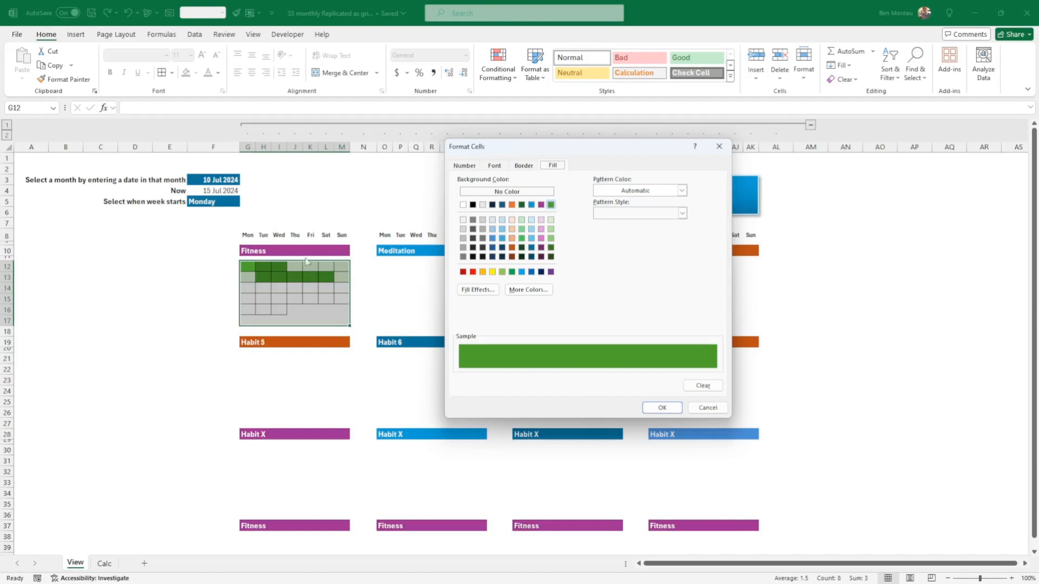
# - Change the =G12<>"" rule's font color to white and apply the updated conditional formatting
pyautogui.click(495, 166)
pyautogui.click(662, 256)
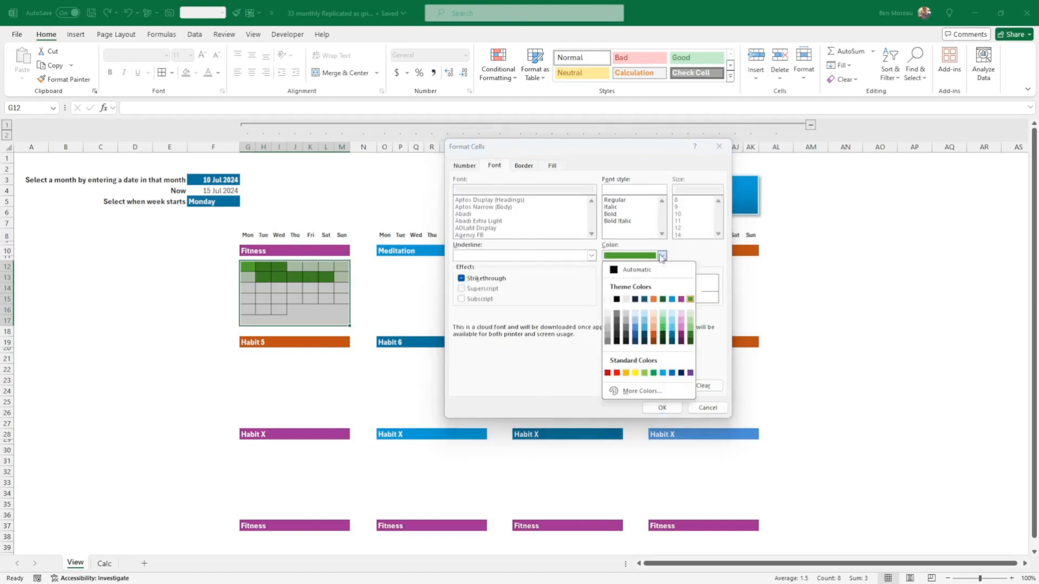
pyautogui.click(608, 299)
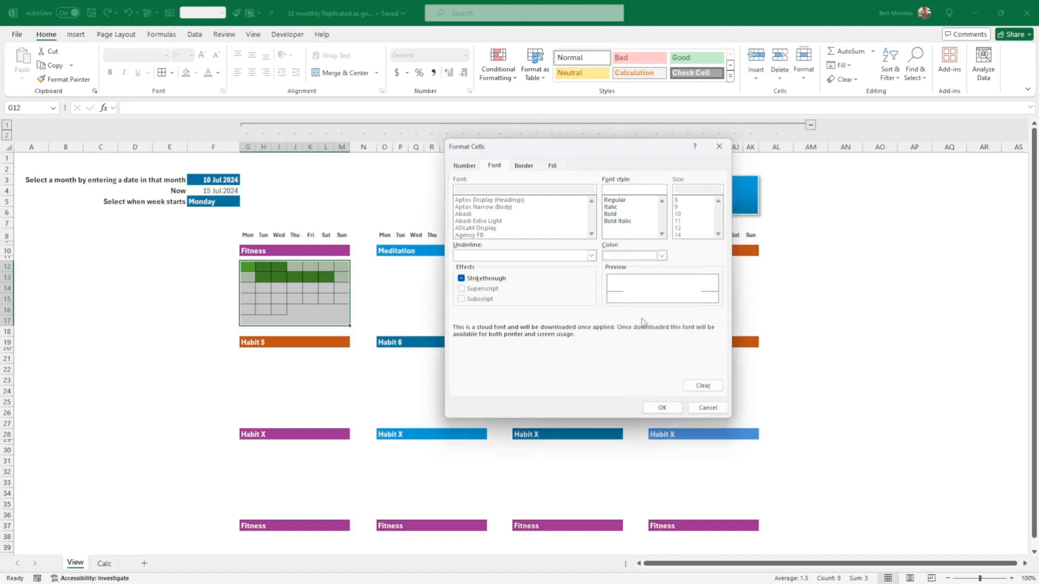
pyautogui.click(662, 409)
pyautogui.click(656, 387)
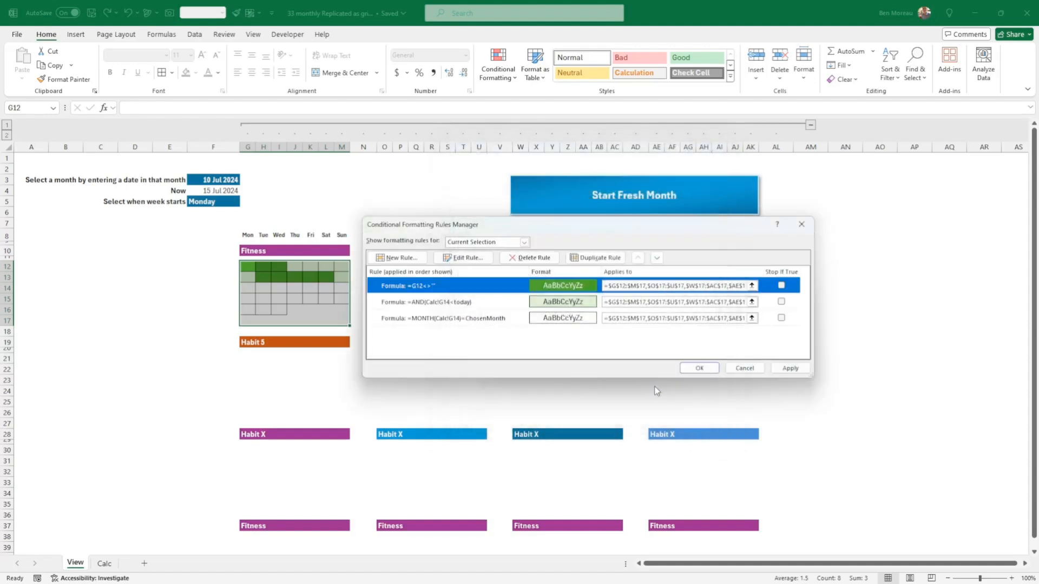
pyautogui.click(790, 368)
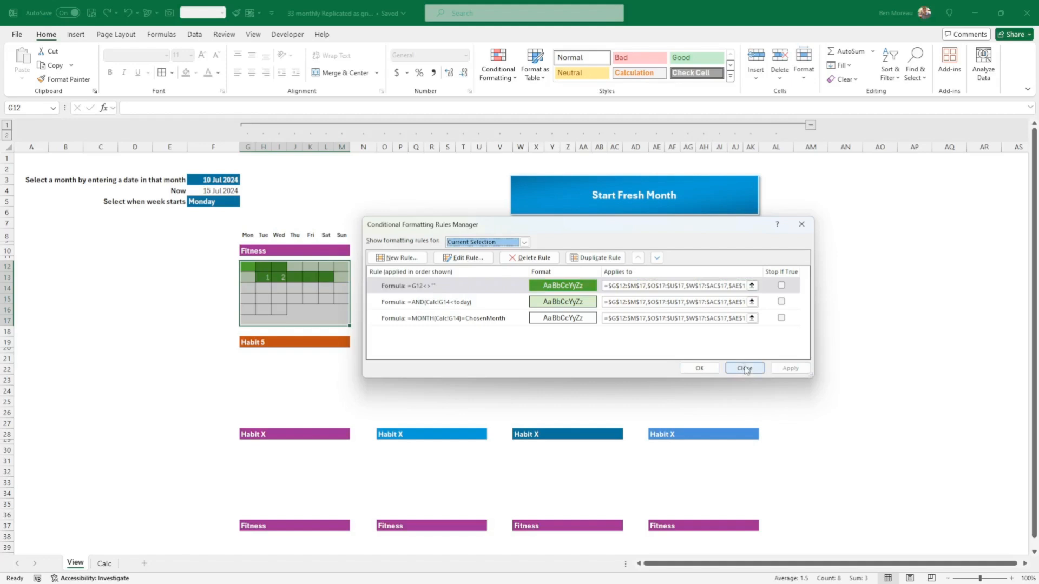
pyautogui.click(699, 368)
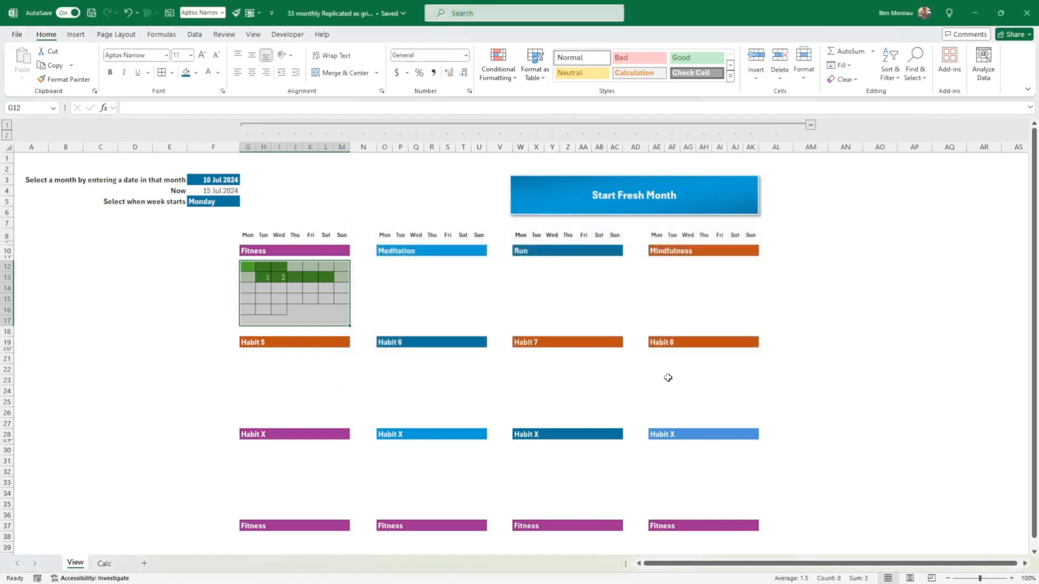
# - Center the entries horizontally in the Fitness grid G12:M17
pyautogui.click(252, 73)
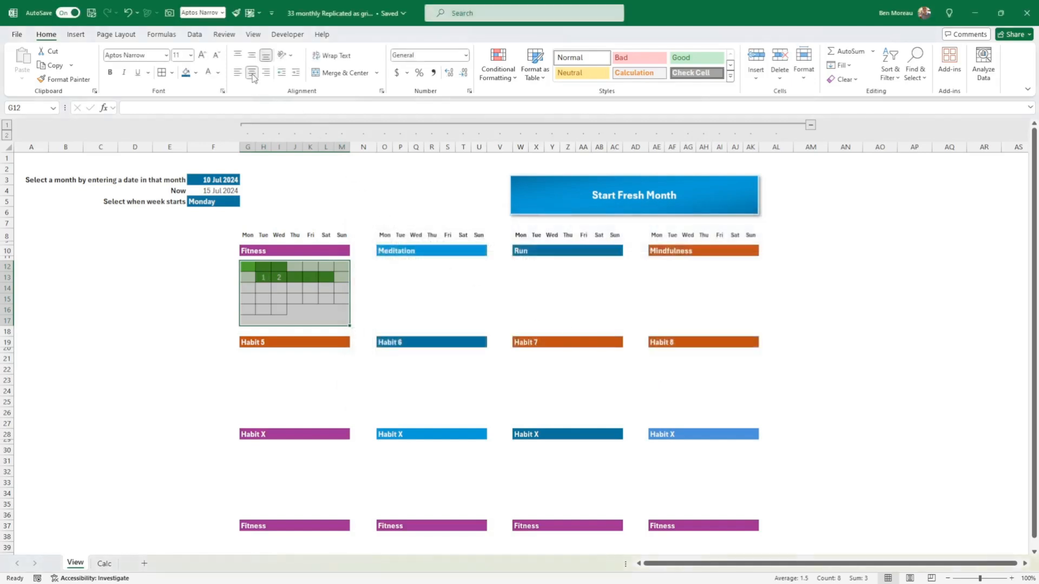
pyautogui.click(278, 274)
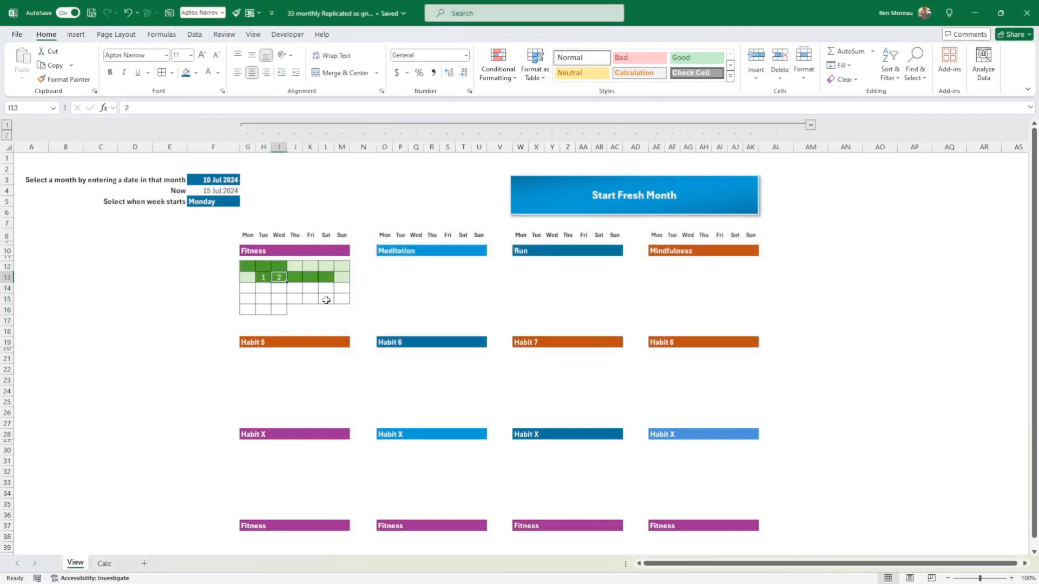
# - Clear the existing entries in cells J13 to L13 of the Fitness grid
pyautogui.click(298, 277)
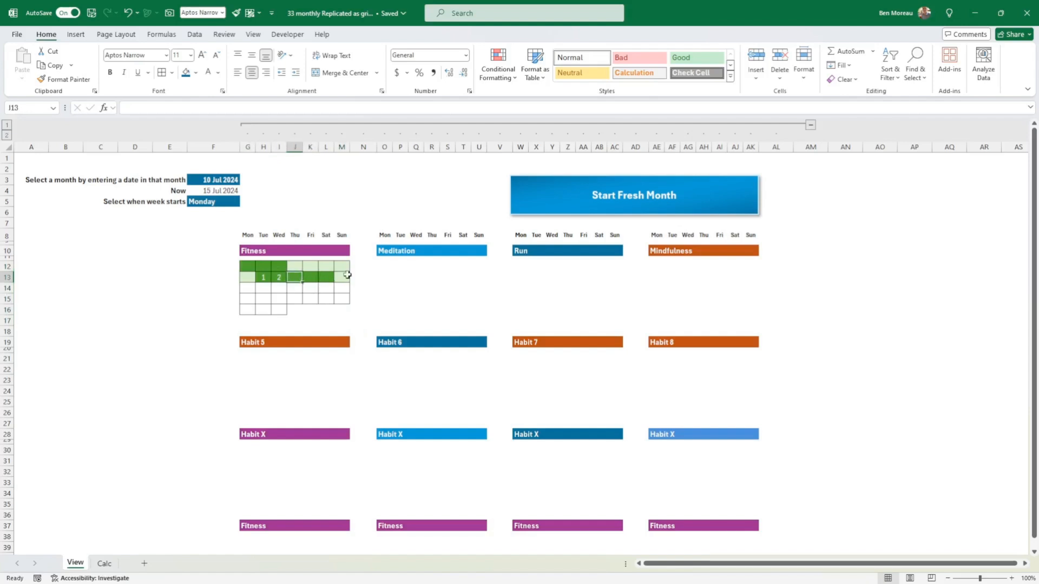
pyautogui.press('Delete')
pyautogui.press('Right')
pyautogui.press('Delete')
pyautogui.press('Right')
pyautogui.press('Delete')
pyautogui.press('Left')
pyautogui.press('Left')
# - Enter 1, 2, 3 and 1 in cells J13 to M13 of the Fitness grid
pyautogui.write('1')
pyautogui.press('Right')
pyautogui.write('2')
pyautogui.press('Right')
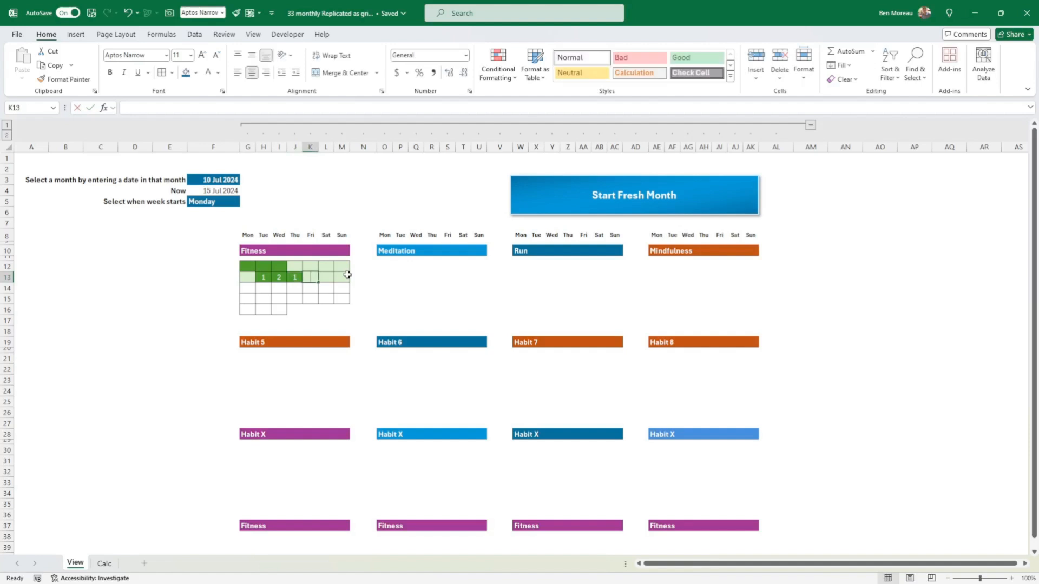
pyautogui.write('3')
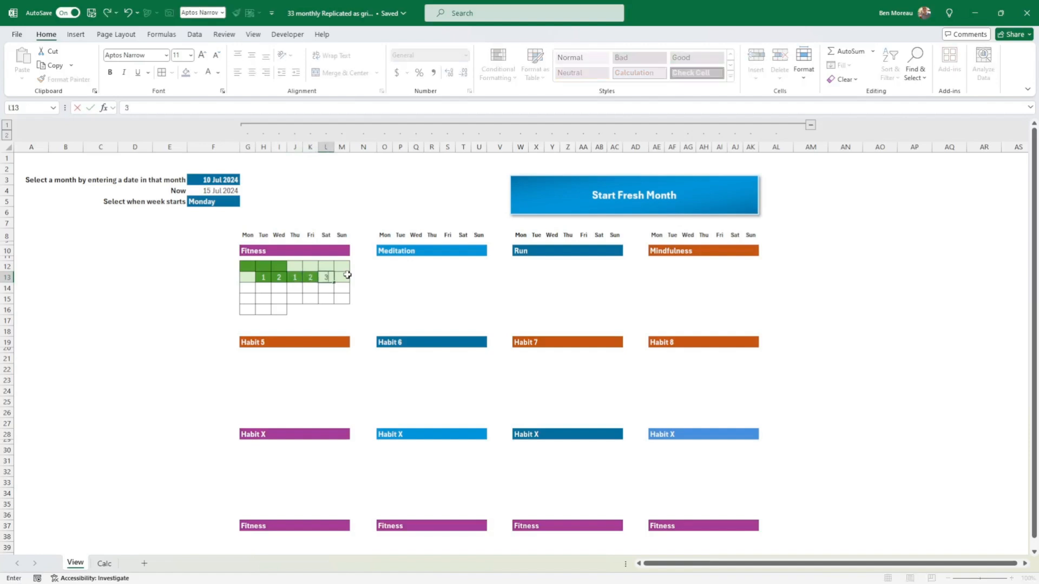
pyautogui.press('Right')
pyautogui.write('1')
pyautogui.hotkey('ctrl', 'Return')
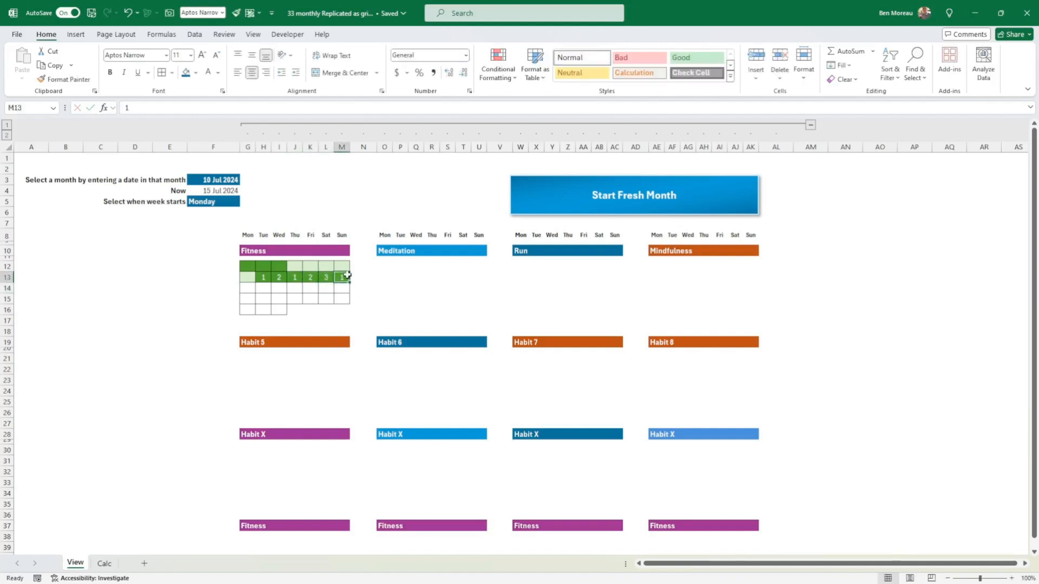
pyautogui.press('Left')
pyautogui.press('Left')
pyautogui.press('Left')
pyautogui.press('Left')
pyautogui.press('Left')
pyautogui.press('Left')
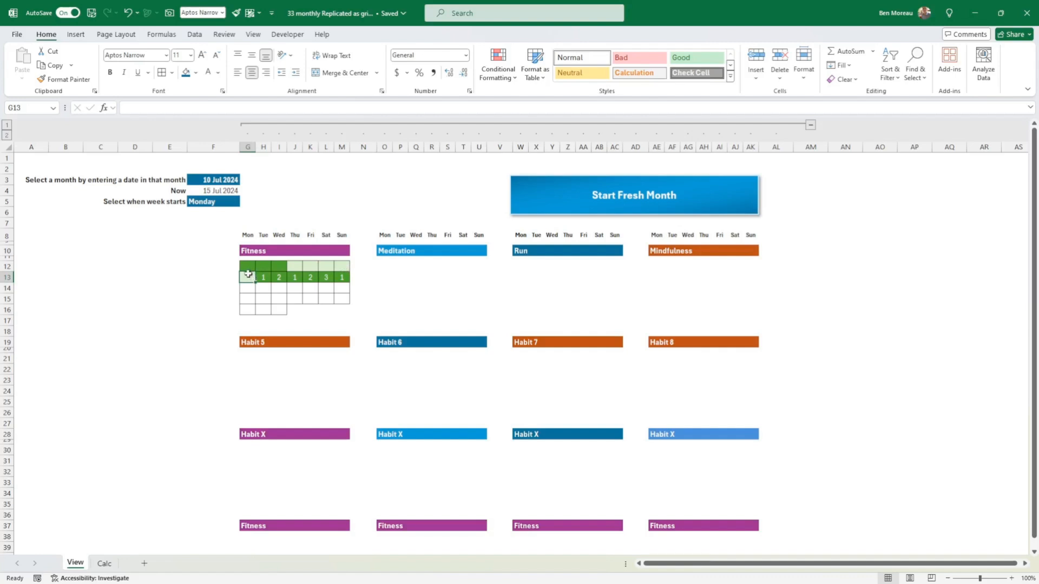
# - Review the conditional formatting rules that apply to the Fitness grid G12:M17
pyautogui.moveTo(251, 267); pyautogui.dragTo(345, 321)
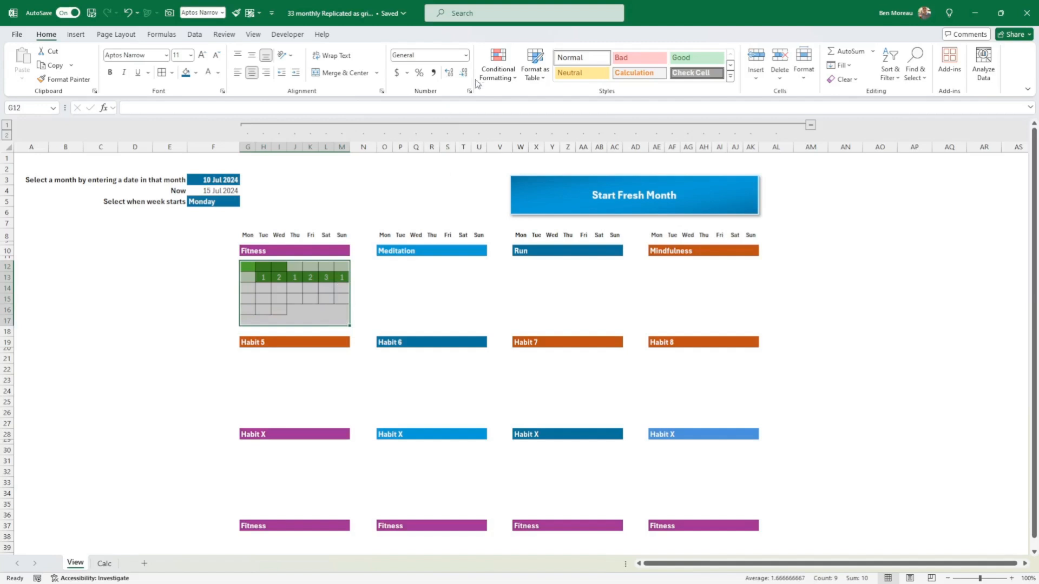
pyautogui.click(498, 70)
pyautogui.click(513, 244)
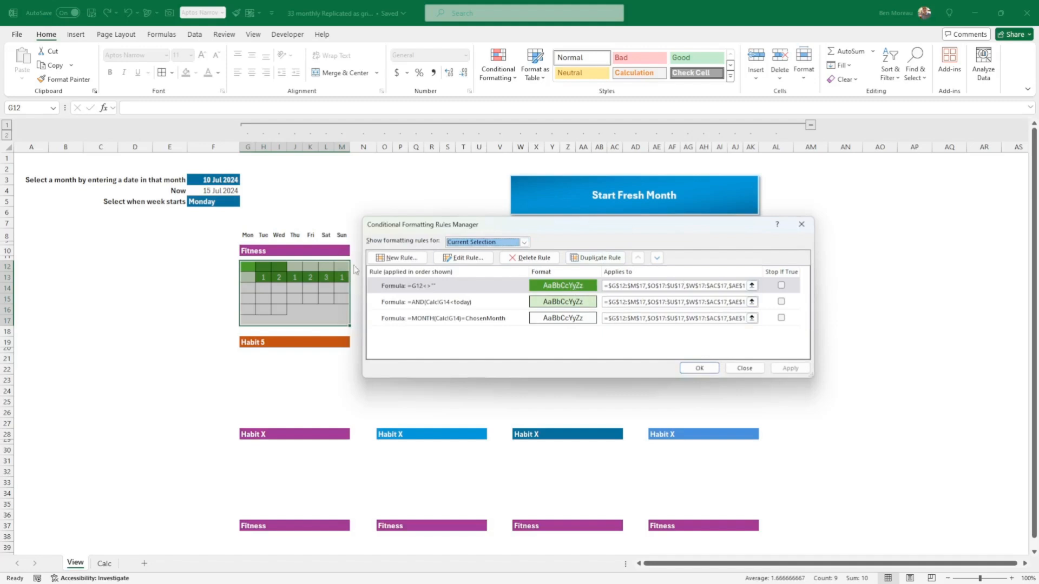
pyautogui.click(754, 368)
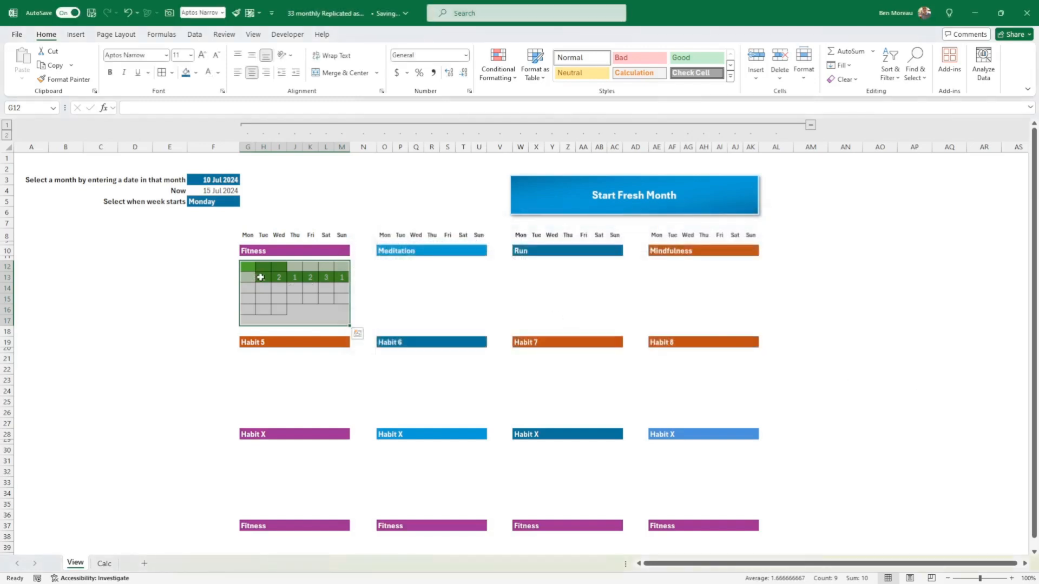
# - Replace each number in H13:M13 of the Fitness grid with a blank space entry
pyautogui.click(263, 278)
pyautogui.press('BackSpace')
pyautogui.press('Right')
pyautogui.press('BackSpace')
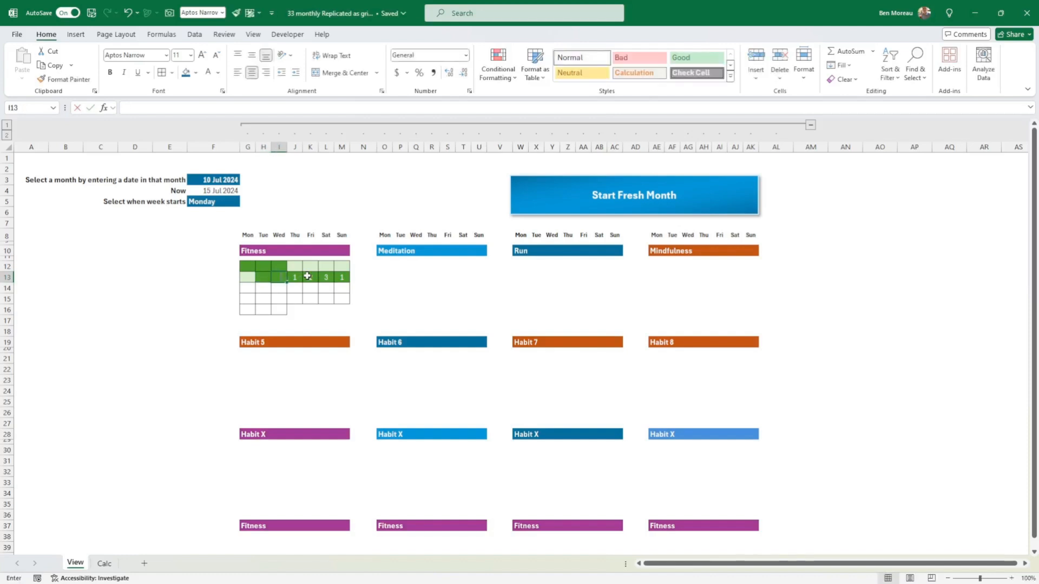
pyautogui.press('Right')
pyautogui.press('BackSpace')
pyautogui.press('Right')
pyautogui.press('BackSpace')
pyautogui.press('Right')
pyautogui.press('BackSpace')
pyautogui.press('Right')
pyautogui.press('BackSpace')
pyautogui.press('Left')
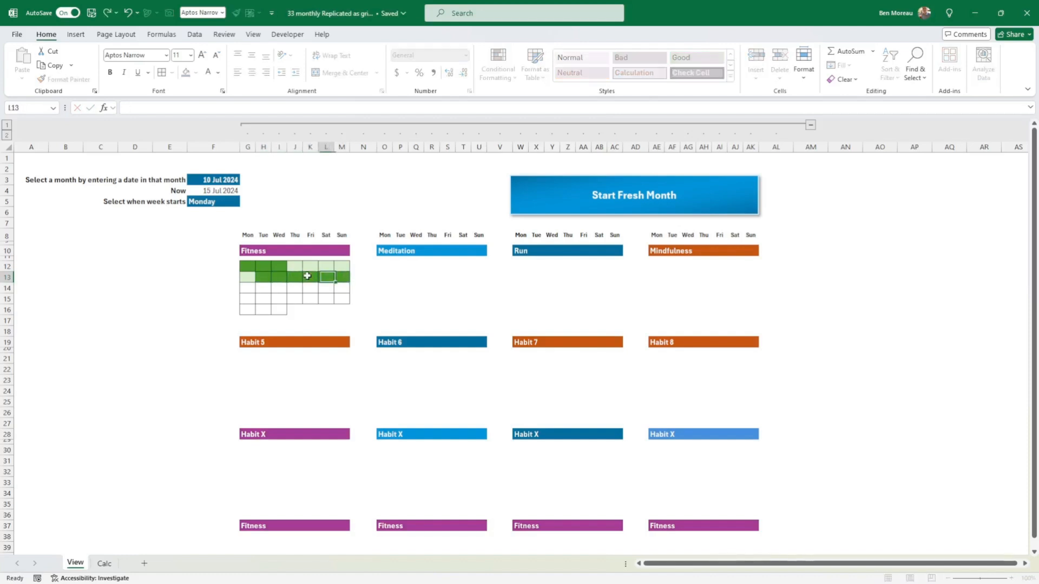
pyautogui.press('Left')
pyautogui.press('Left')
pyautogui.press('Left')
pyautogui.press('Left')
pyautogui.press('Left')
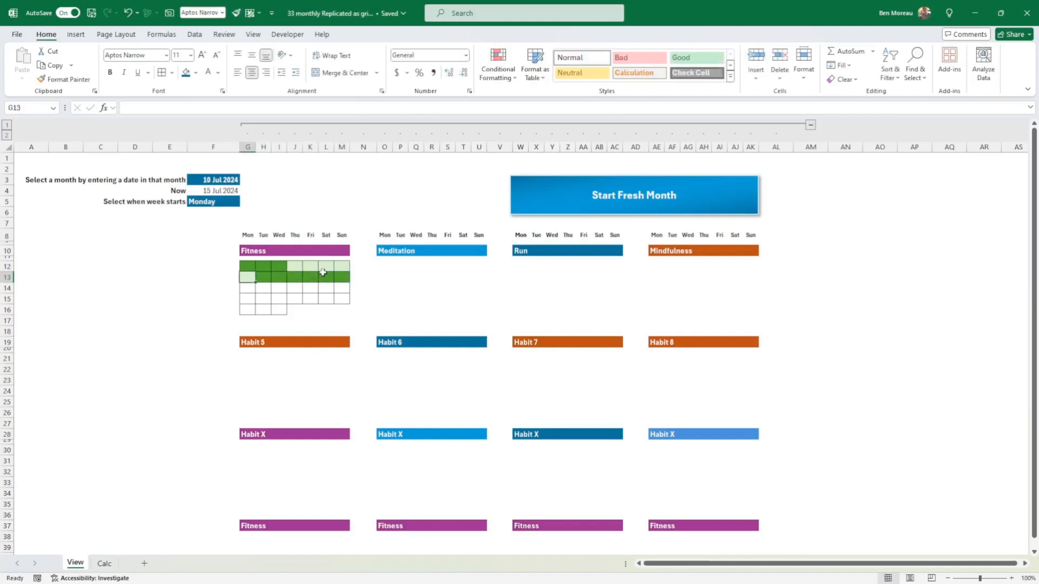
# - Examine the monthly date grids on the Calc sheet and return to the View sheet
pyautogui.click(251, 267)
pyautogui.scroll(-2, 588, 354)
pyautogui.scroll(2, 622, 351)
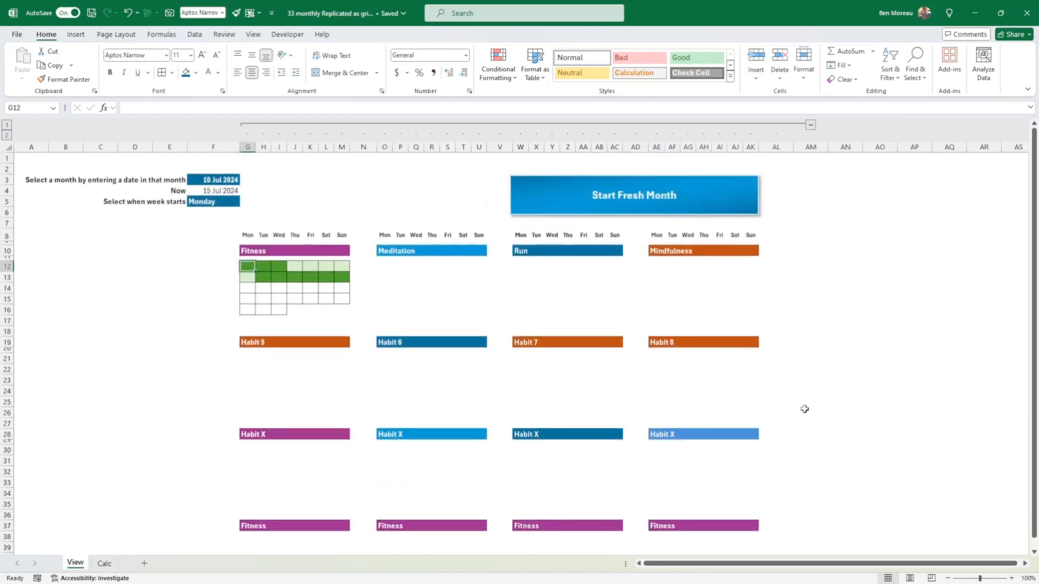
pyautogui.click(105, 563)
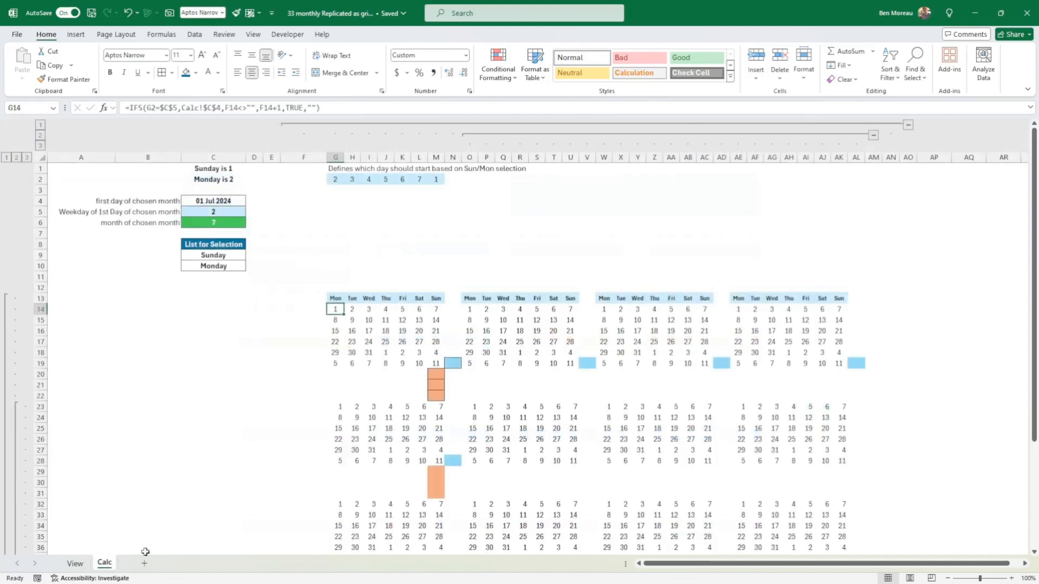
pyautogui.scroll(-4, 563, 427)
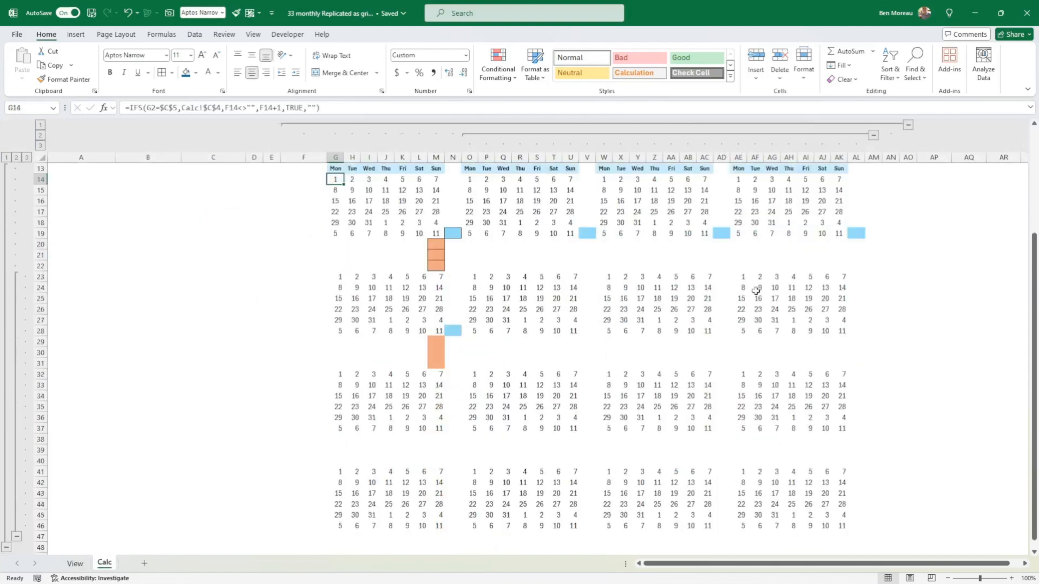
pyautogui.scroll(4, 646, 391)
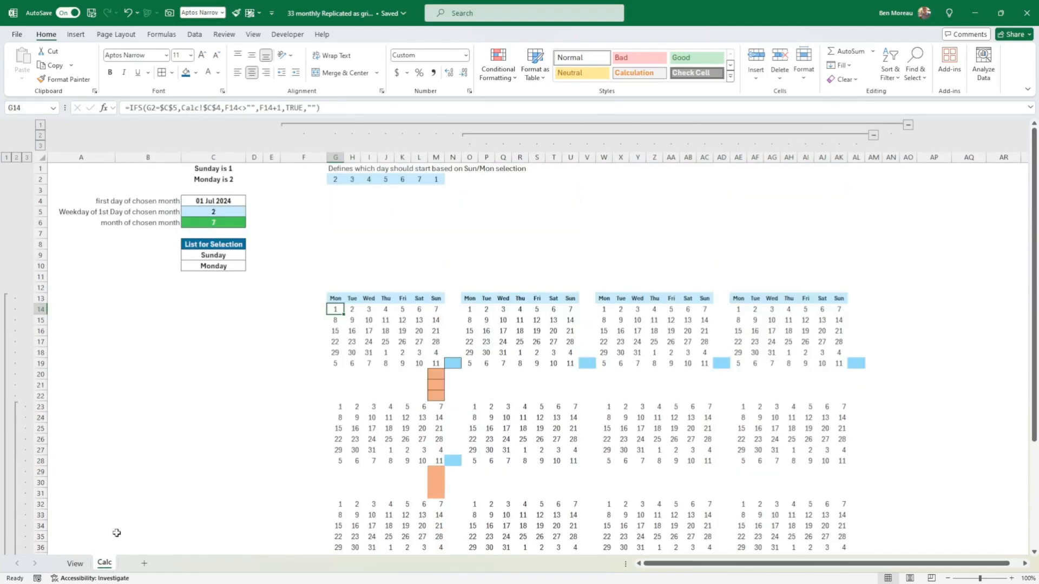
pyautogui.click(75, 563)
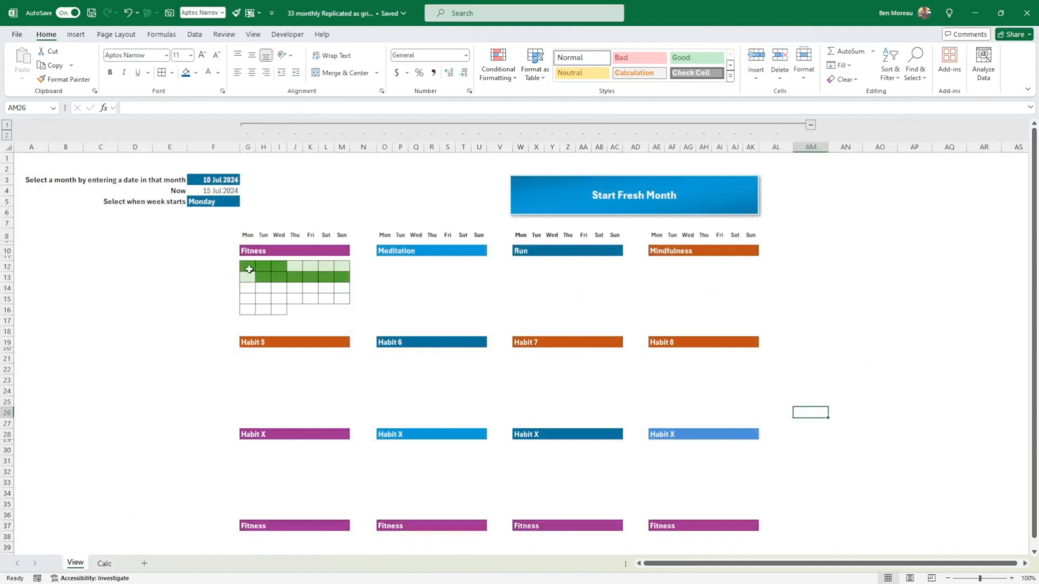
# - Copy the formatting of the Fitness grid G12:M17 to the Meditation, Run and Mindfulness grids starting at O12, W12 and AE12
pyautogui.moveTo(249, 269)
pyautogui.mouseDown()
pyautogui.moveTo(341, 278)
pyautogui.moveTo(340, 325)
pyautogui.mouseUp()
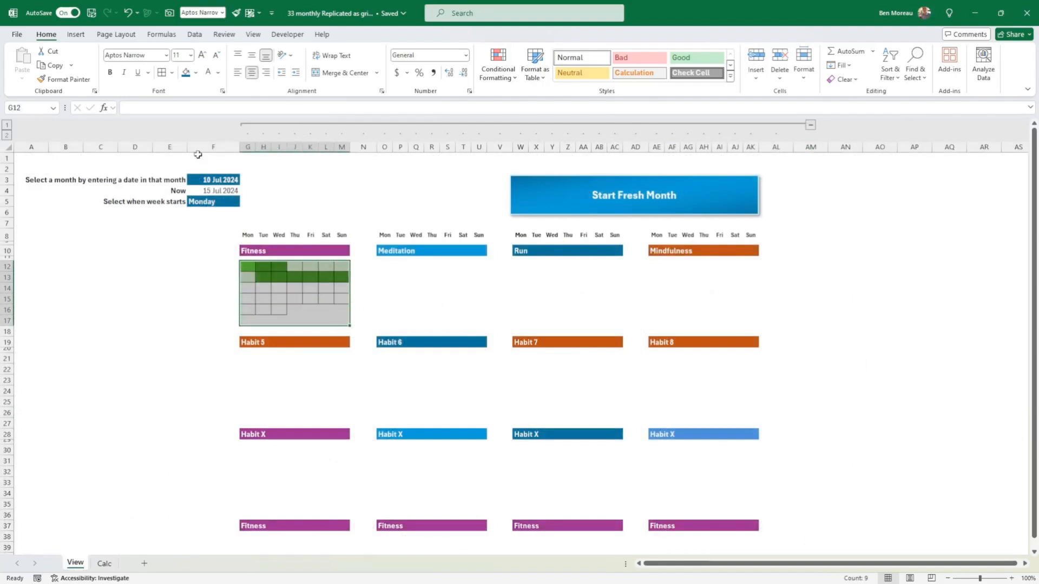
pyautogui.click(65, 80)
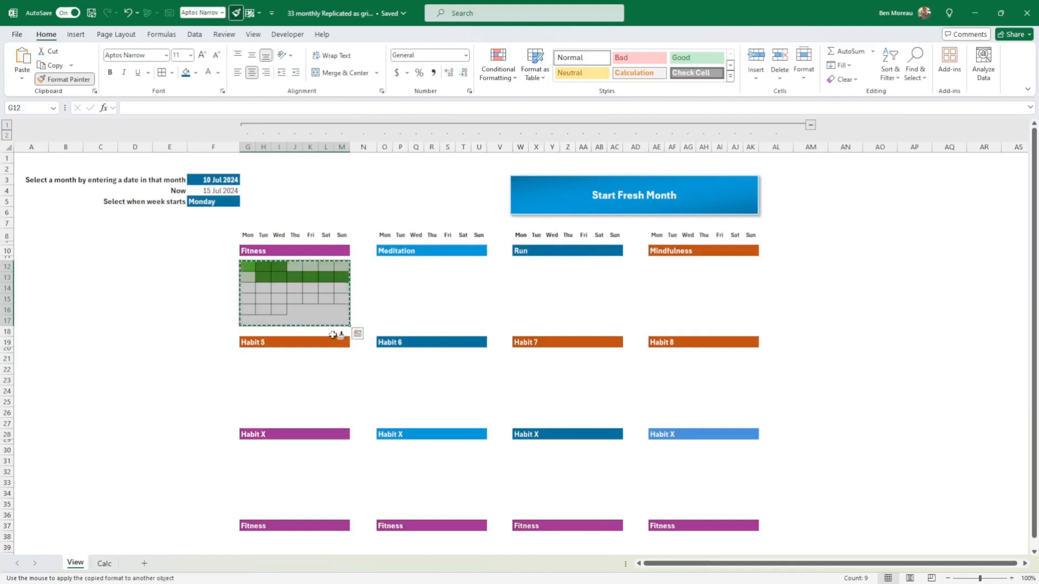
pyautogui.click(382, 265)
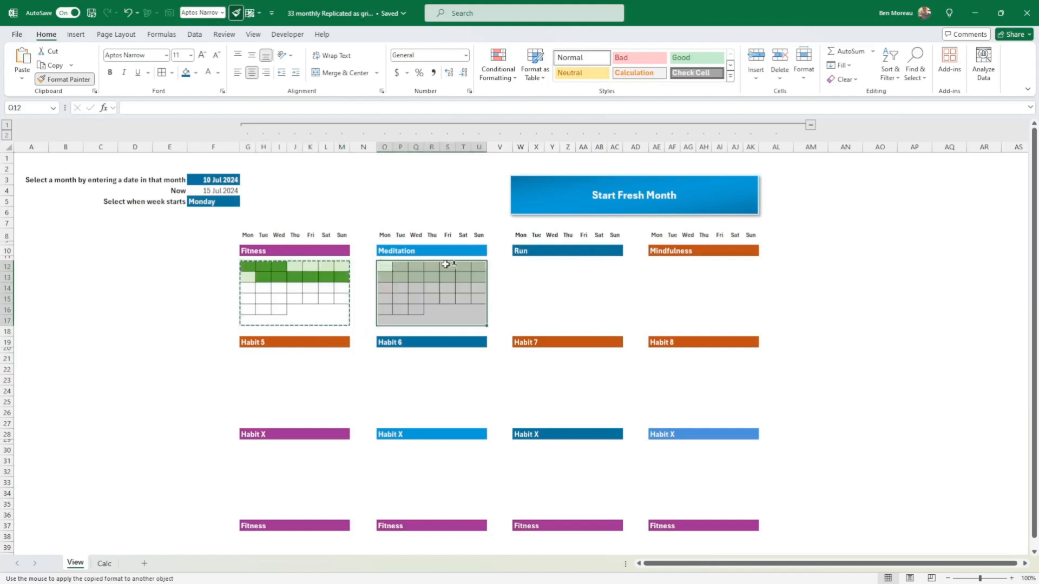
pyautogui.click(520, 265)
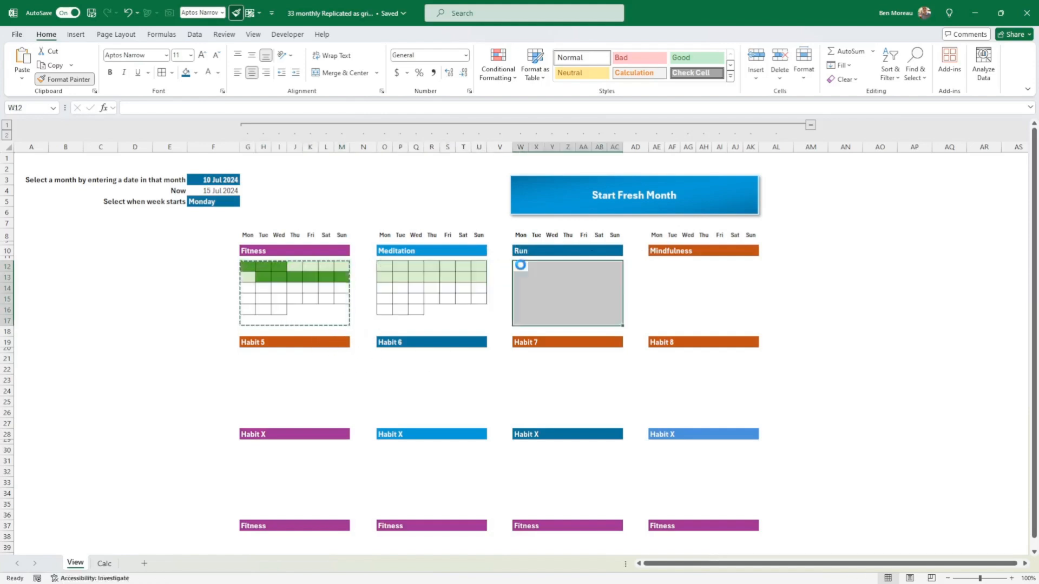
pyautogui.click(657, 267)
# - Apply the copied grid formatting below Habit 5, Habit 6, Habit 7 and Habit 8, starting at G21, O21, W21 and AE21
pyautogui.click(245, 361)
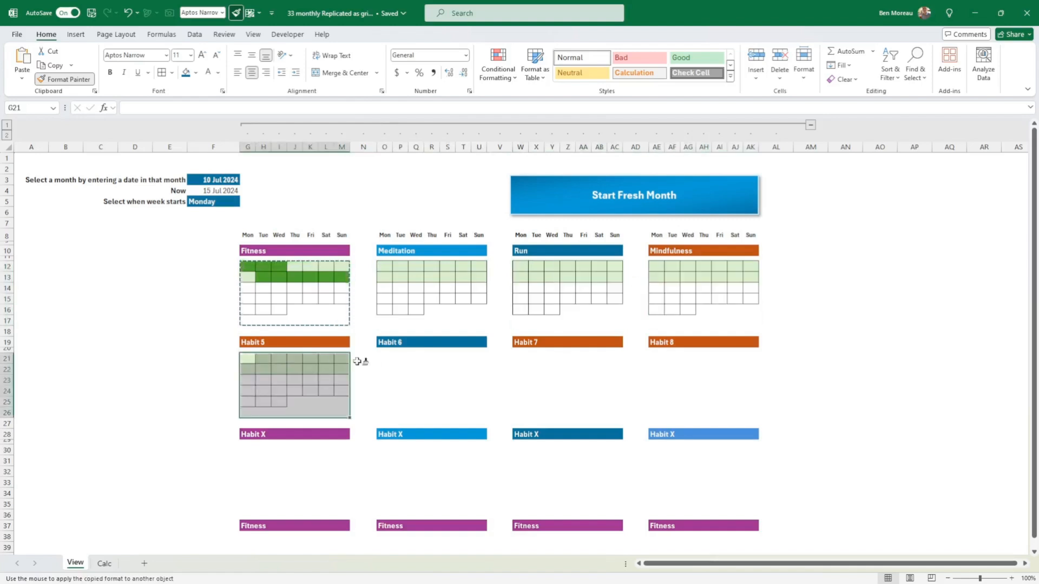
pyautogui.click(386, 360)
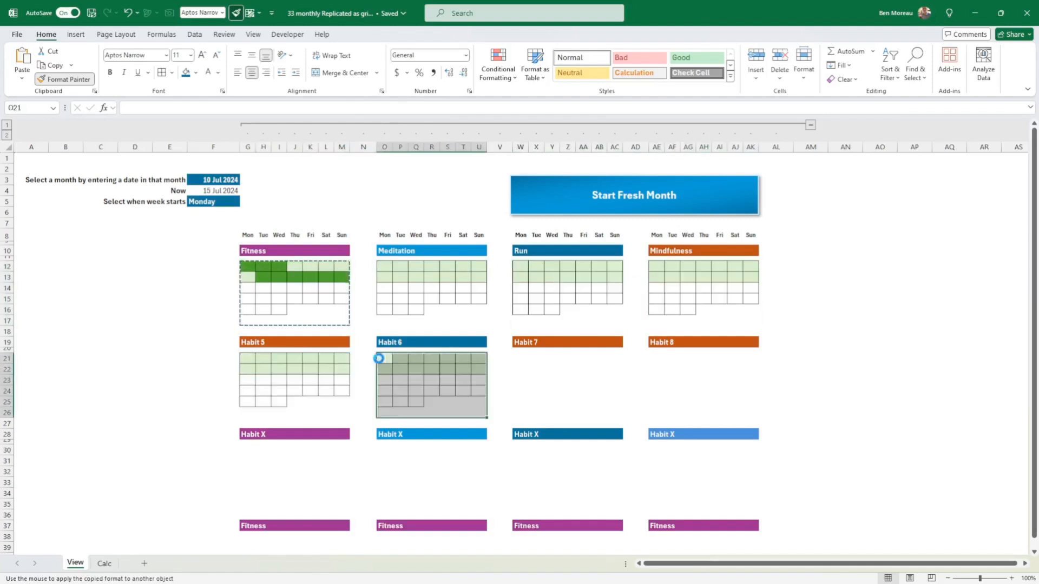
pyautogui.click(520, 360)
pyautogui.click(657, 360)
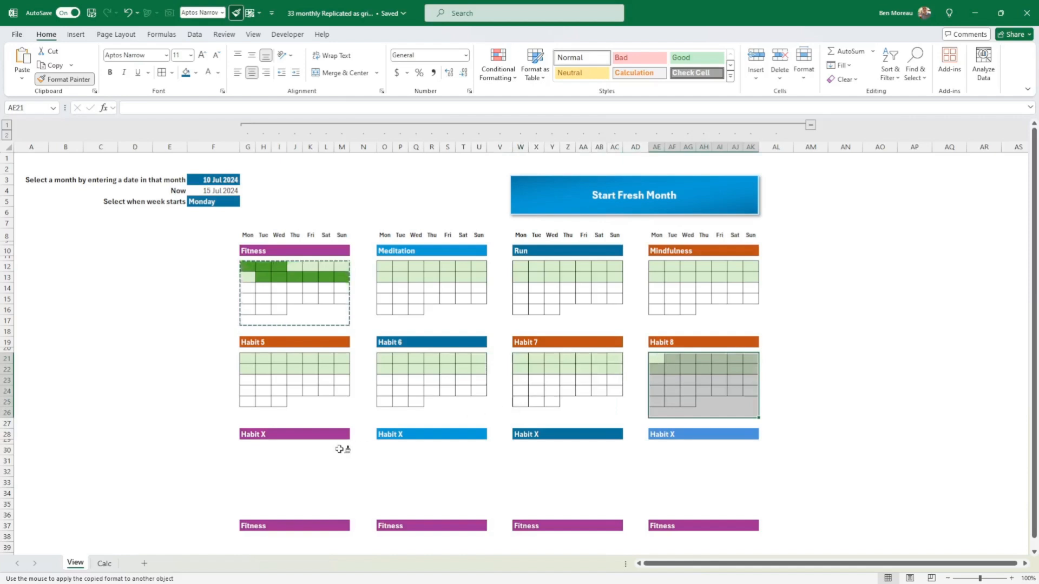
# - Apply the copied grid formatting below the four Habit X headings, starting at G30, O30, W30 and AE30
pyautogui.click(244, 452)
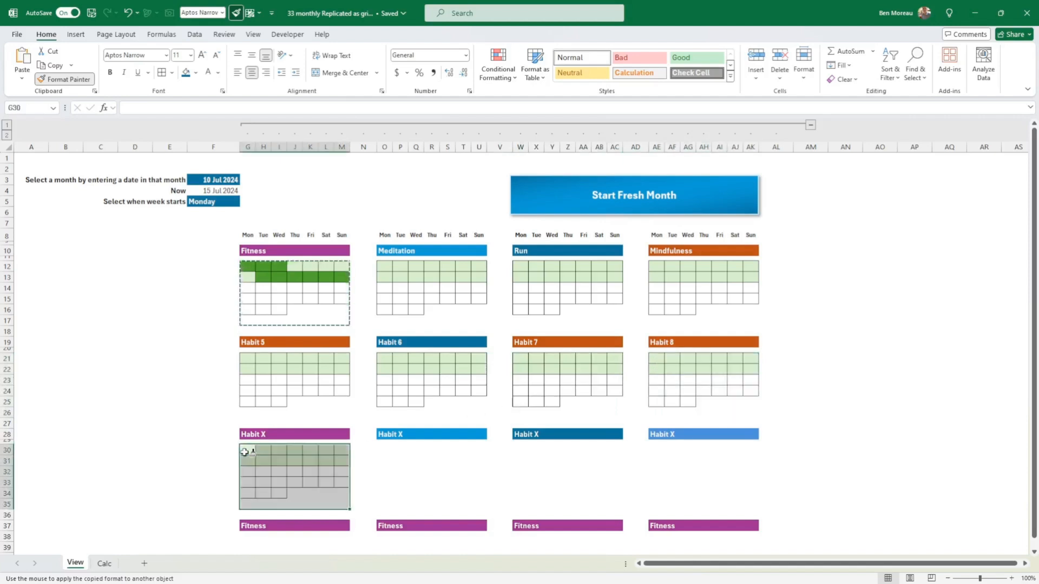
pyautogui.click(381, 452)
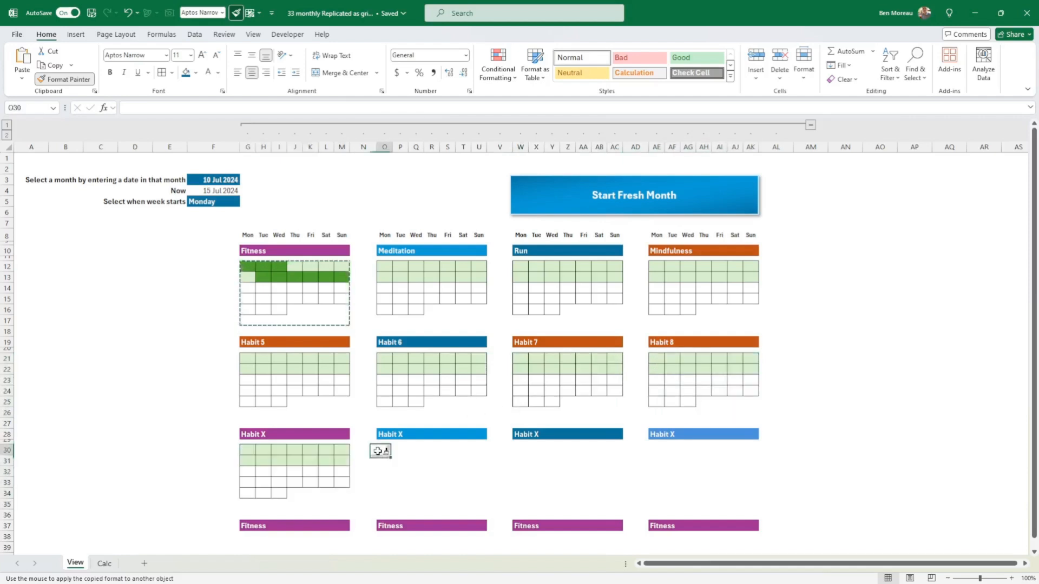
pyautogui.click(515, 450)
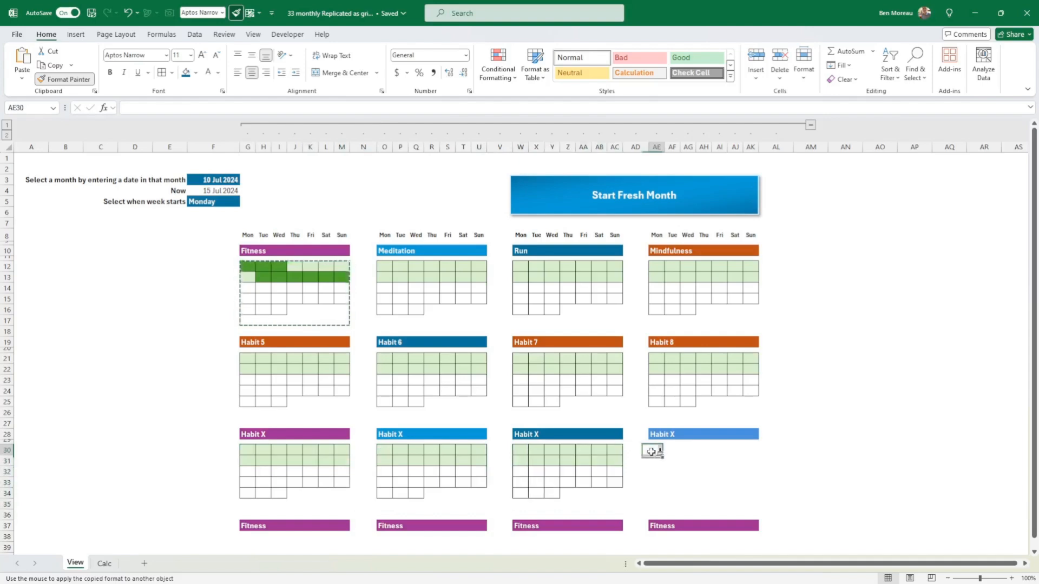
pyautogui.click(661, 450)
# - Apply the copied formatting below the four row 37 Fitness headings, starting at G39, O39, W39 and AE39, and end format painting
pyautogui.scroll(-3, 568, 420)
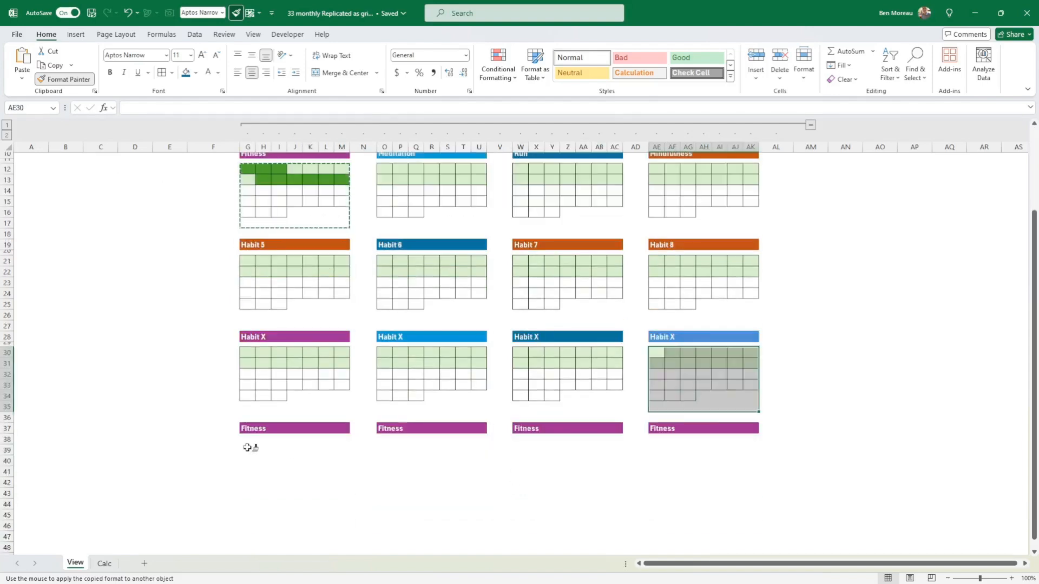
pyautogui.click(244, 449)
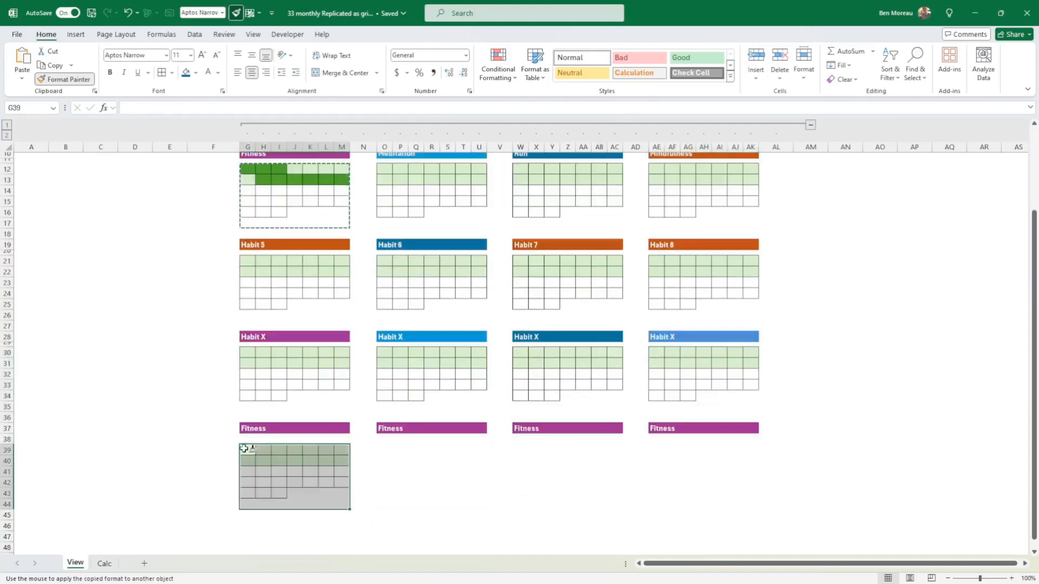
pyautogui.click(382, 449)
pyautogui.click(517, 448)
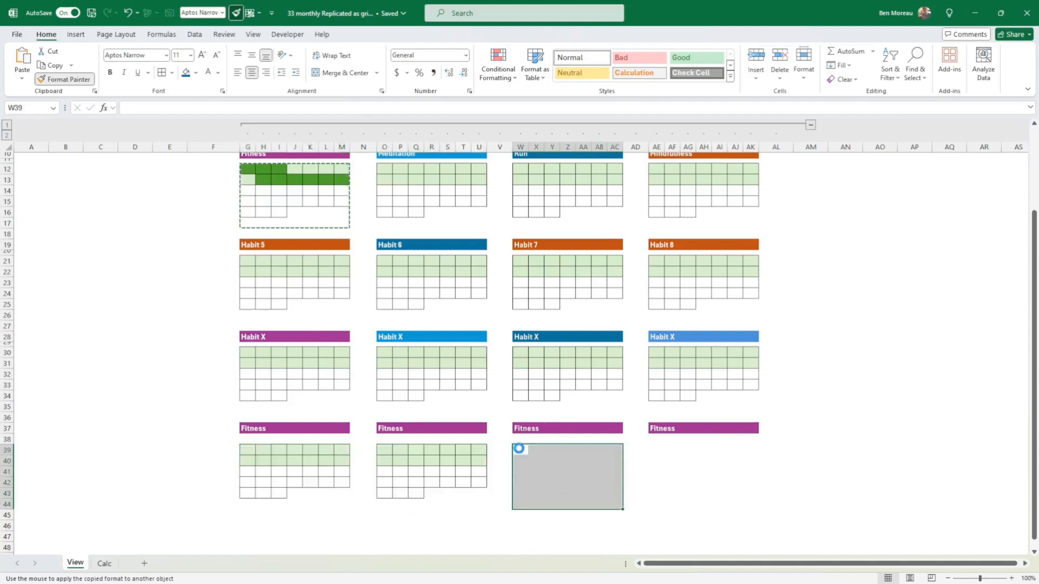
pyautogui.click(655, 448)
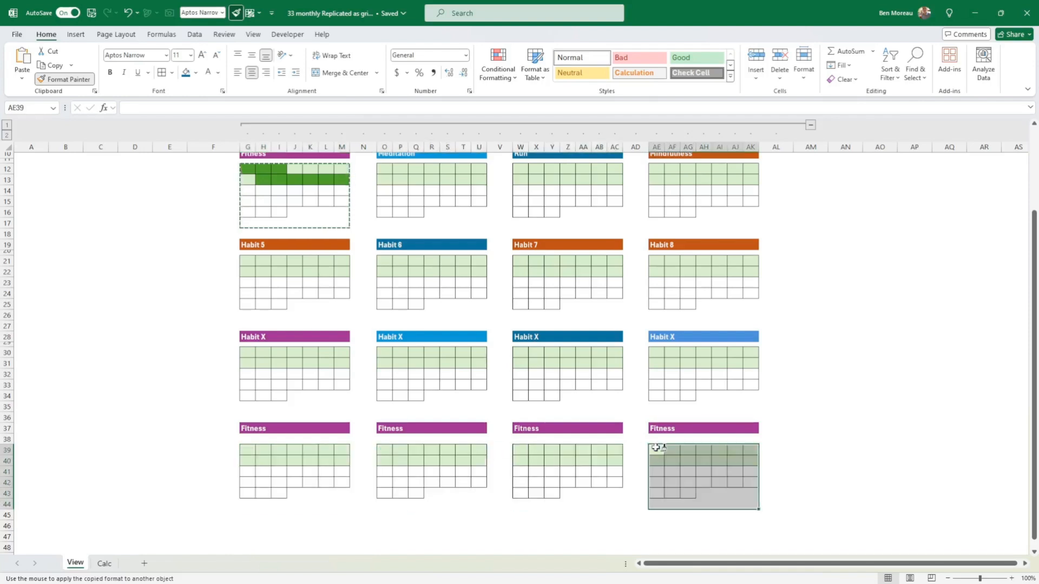
pyautogui.click(63, 79)
pyautogui.click(114, 208)
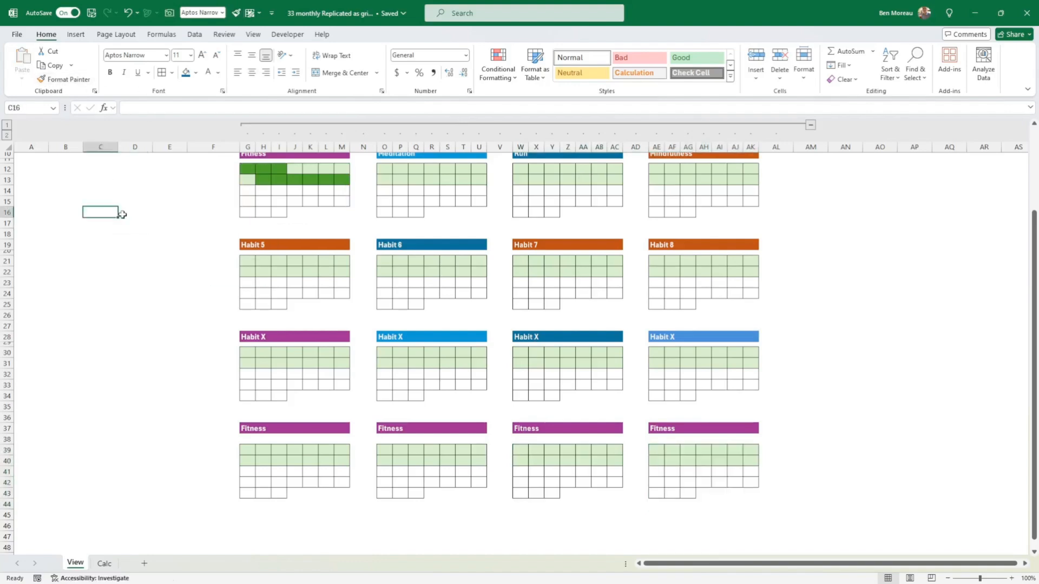
# - Open the conditional formatting rules that apply to cell Z23 in the Habit 7 grid
pyautogui.scroll(2, 119, 210)
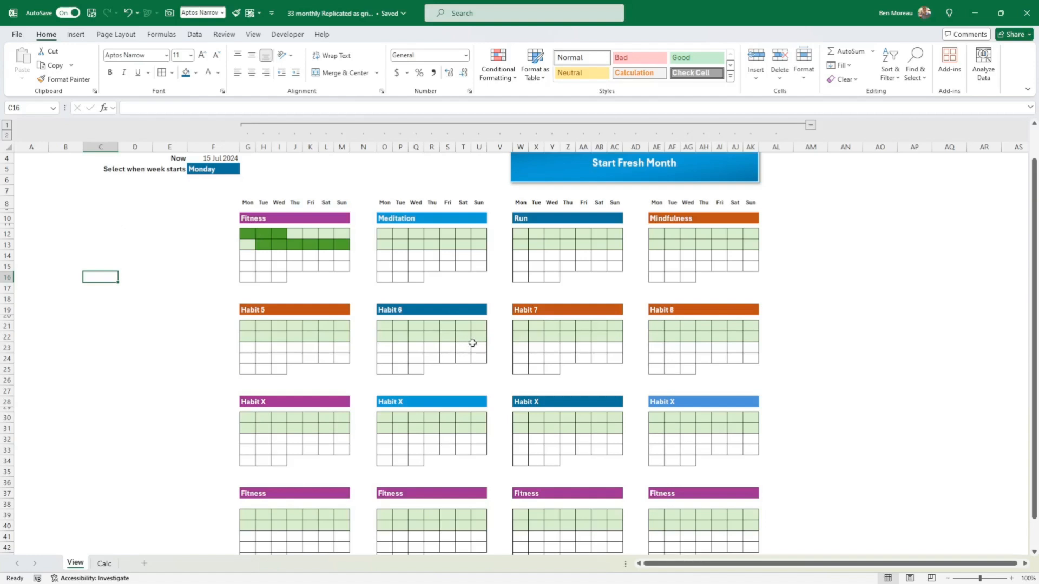
pyautogui.click(569, 348)
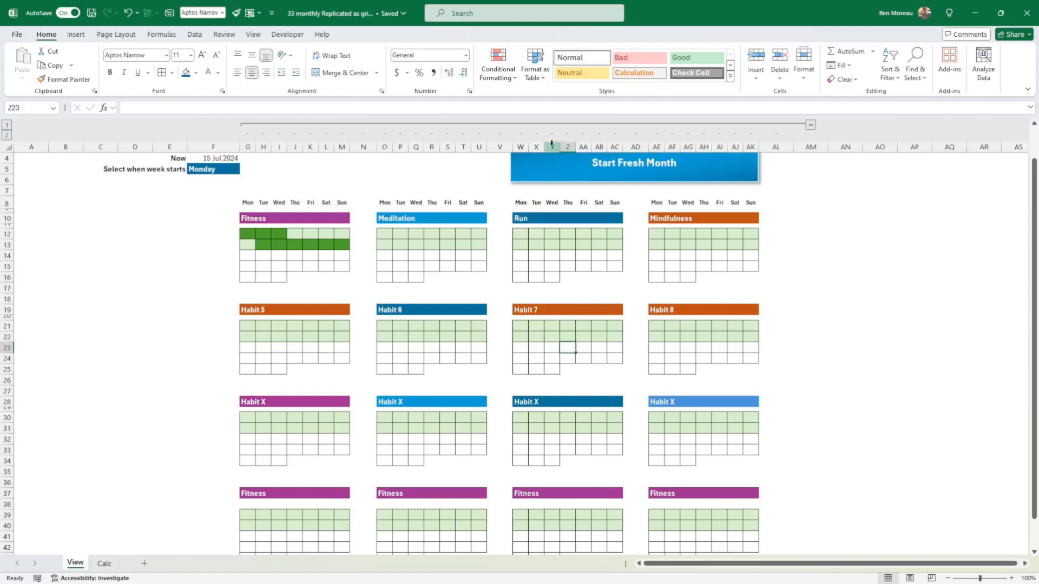
pyautogui.click(498, 64)
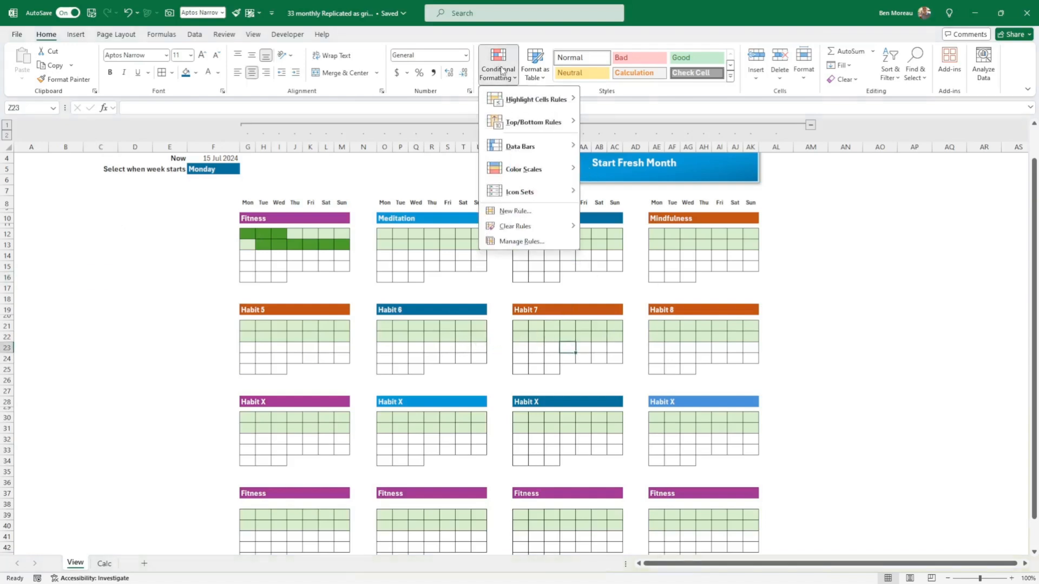
pyautogui.click(523, 242)
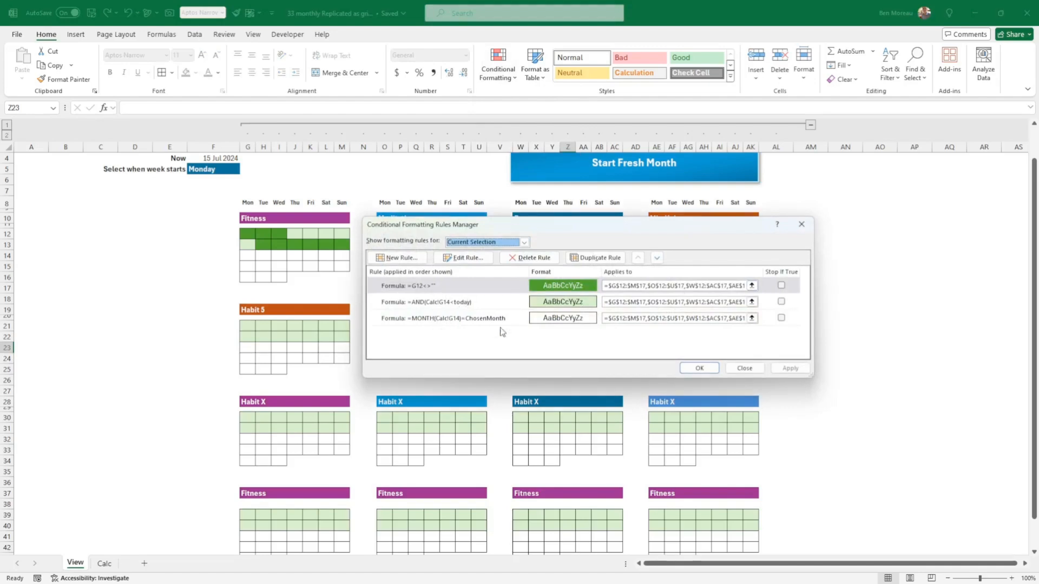
# - Close the conditional formatting rules and check the formula in W23 on the Calc sheet before returning to the View sheet
pyautogui.click(750, 368)
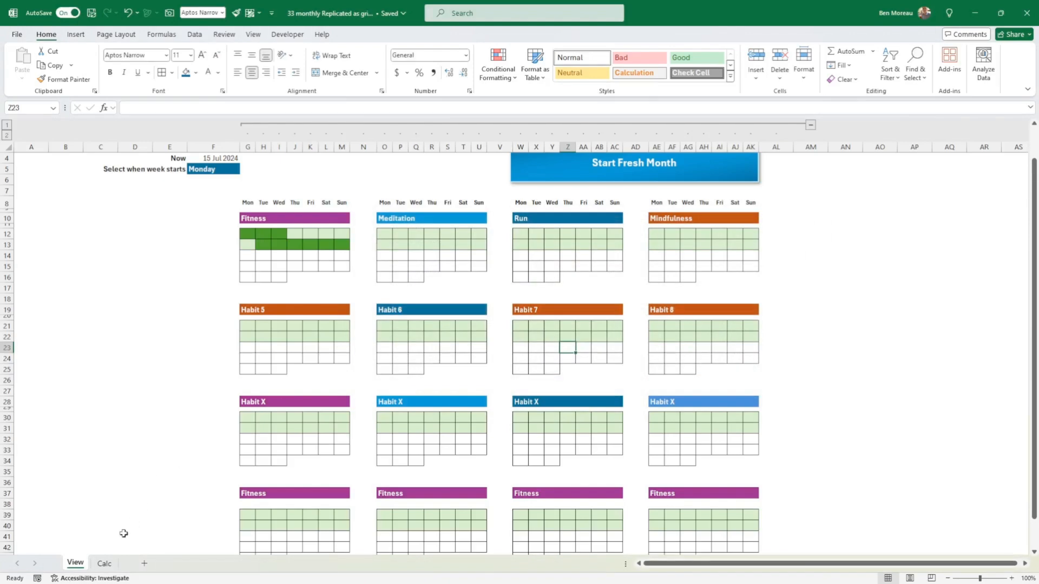
pyautogui.click(104, 563)
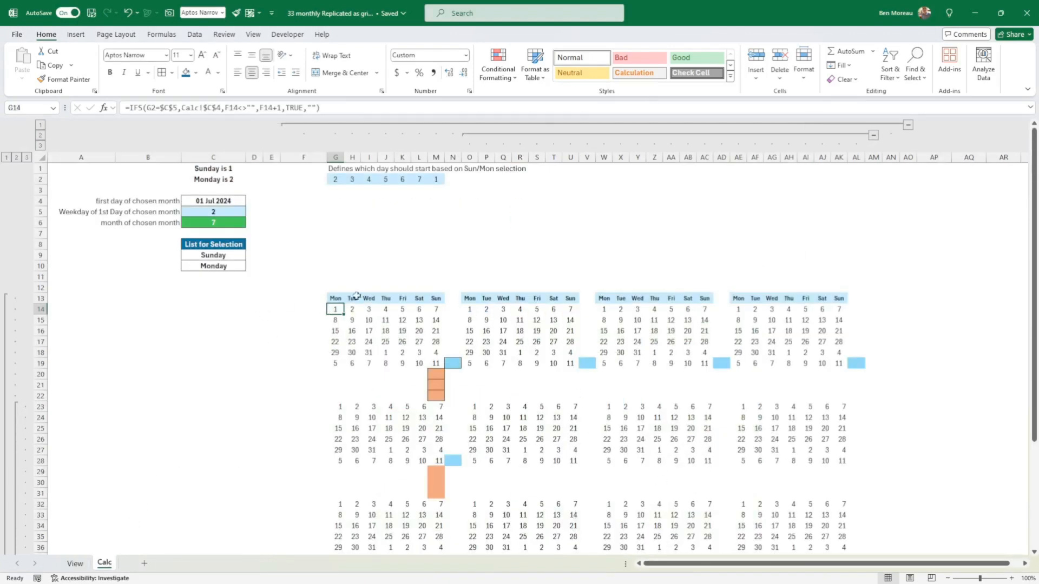
pyautogui.click(611, 408)
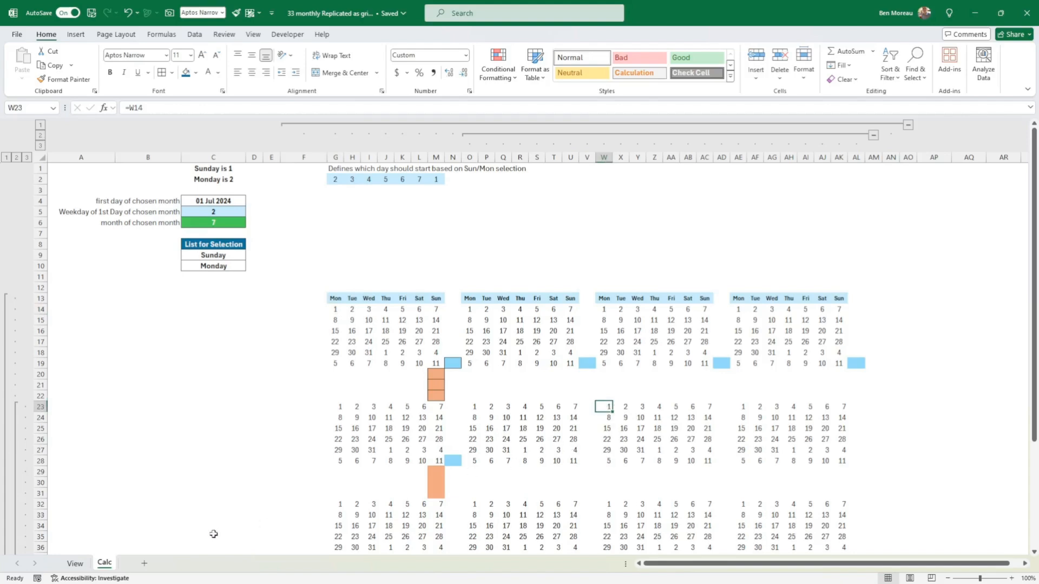
pyautogui.click(75, 563)
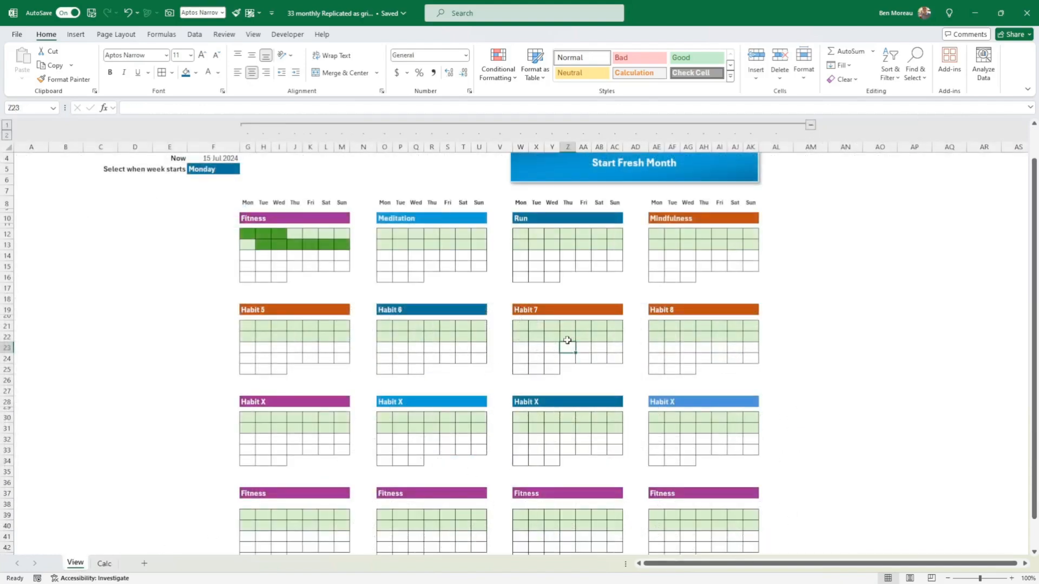
# - Mark Z22, AA22 and AB22 in the Habit 7 grid with 1
pyautogui.click(566, 336)
pyautogui.write('1')
pyautogui.press('Tab')
pyautogui.write('1')
pyautogui.press('Tab')
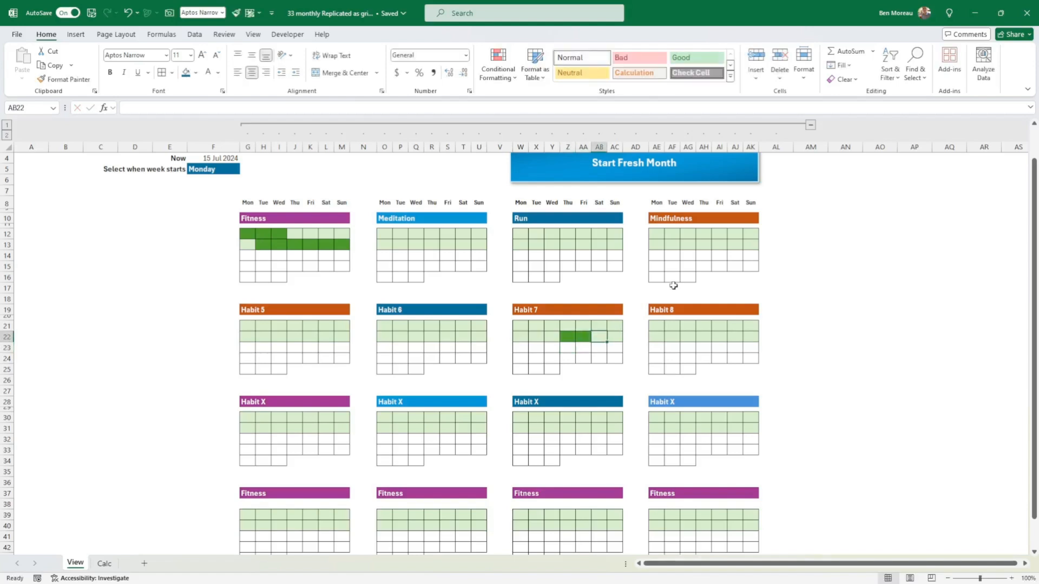
pyautogui.write('1')
pyautogui.press('Tab')
# - Test the Habit 8 grid by entering 1 in AF22, AG22 and AH22, and clear those entries
pyautogui.press('Tab')
pyautogui.press('Tab')
pyautogui.press('Tab')
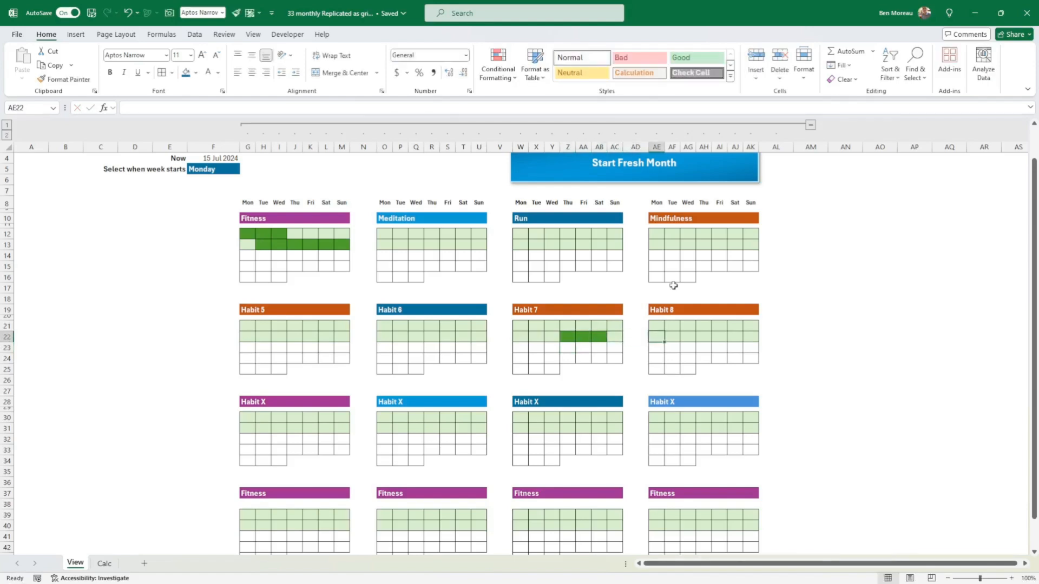
pyautogui.write('1')
pyautogui.press('Tab')
pyautogui.write('1')
pyautogui.press('Tab')
pyautogui.write('1')
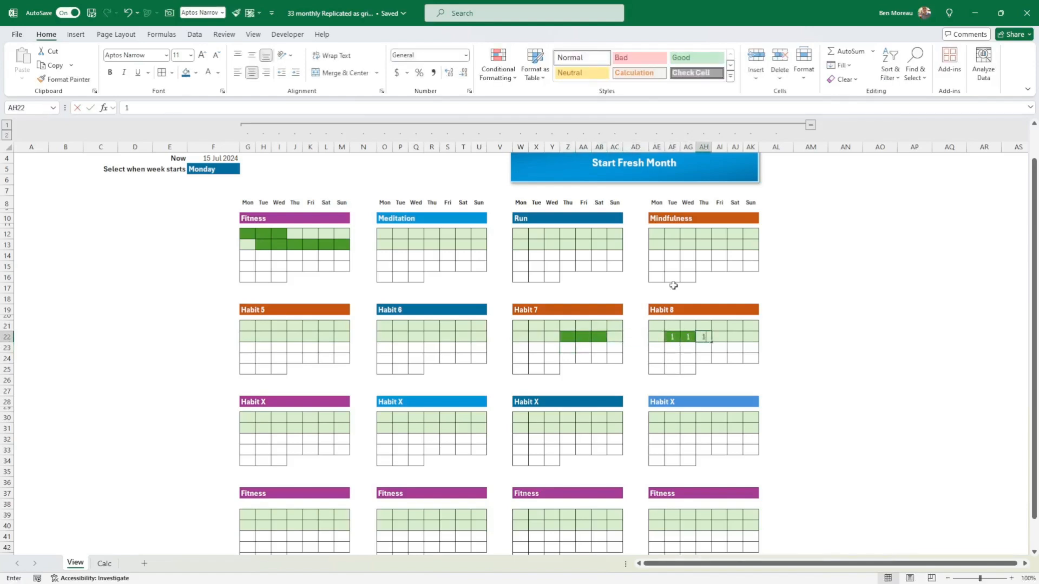
pyautogui.press('Tab')
pyautogui.press('Left')
pyautogui.press('Left')
pyautogui.press('Left')
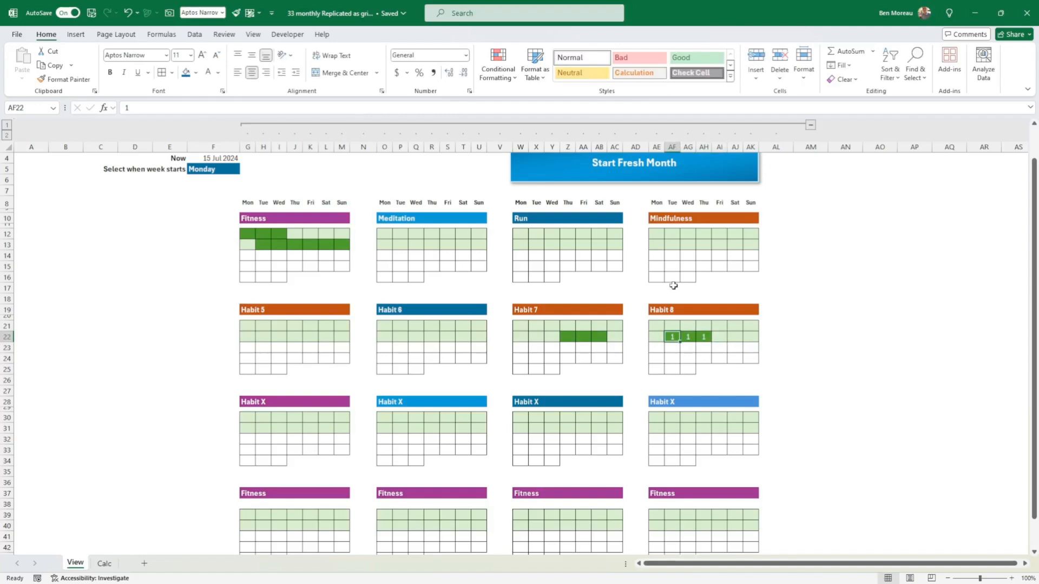
pyautogui.hotkey('shift', 'Right')
pyautogui.hotkey('shift', 'Right')
pyautogui.press('Delete')
pyautogui.press('Left')
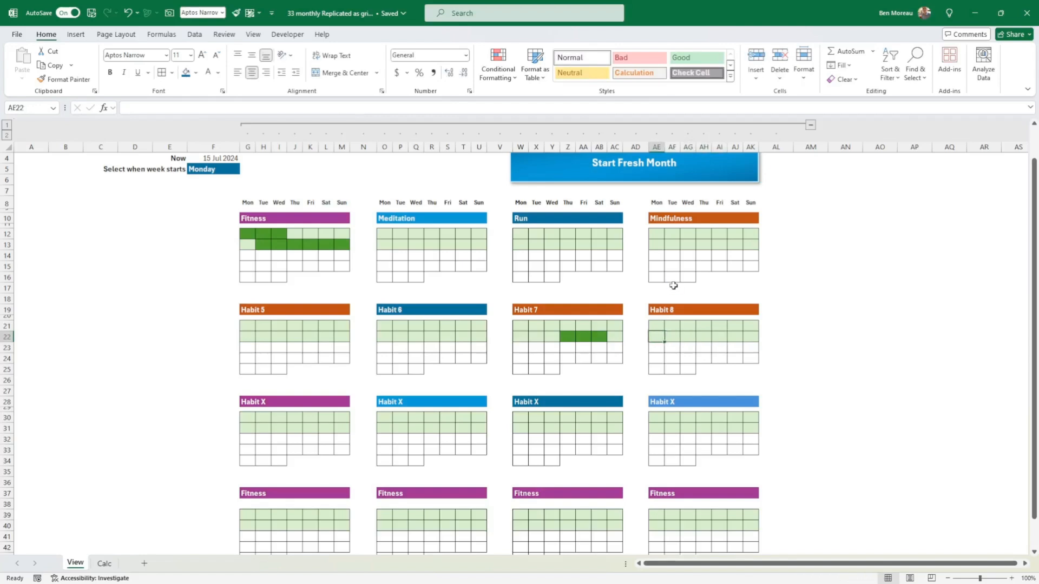
# - Rename the Fitness heading in O37 to Self Dev
pyautogui.press('Left')
pyautogui.press('Left')
pyautogui.press('Left')
pyautogui.press('Left')
pyautogui.press('Left')
pyautogui.press('Left')
pyautogui.press('Left')
pyautogui.press('Left')
pyautogui.press('Left')
pyautogui.press('Left')
pyautogui.press('Left')
pyautogui.press('Left')
pyautogui.press('Down')
pyautogui.press('Down')
pyautogui.press('Down')
pyautogui.press('Down')
pyautogui.press('Down')
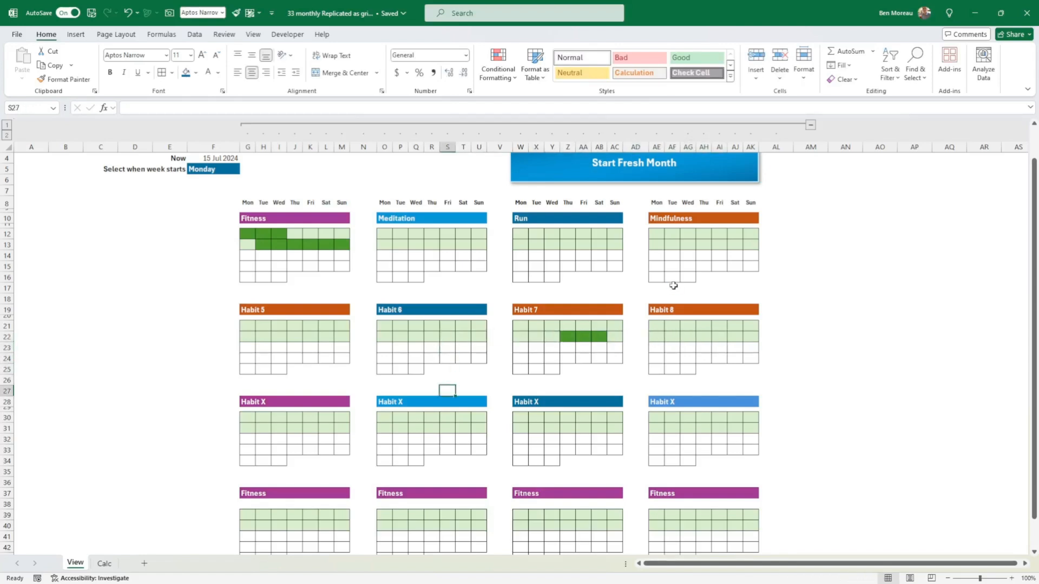
pyautogui.press('Down')
pyautogui.press('Down')
pyautogui.press('Down')
pyautogui.press('Down')
pyautogui.press('Down')
pyautogui.press('Down')
pyautogui.press('Down')
pyautogui.press('Down')
pyautogui.press('Down')
pyautogui.press('Down')
pyautogui.press('Down')
pyautogui.press('Down')
pyautogui.press('Down')
pyautogui.press('Down')
pyautogui.press('Down')
pyautogui.press('Down')
pyautogui.press('Down')
pyautogui.press('Down')
pyautogui.press('Down')
pyautogui.press('Down')
pyautogui.press('Up')
pyautogui.press('Up')
pyautogui.press('Up')
pyautogui.press('Up')
pyautogui.press('Up')
pyautogui.press('Up')
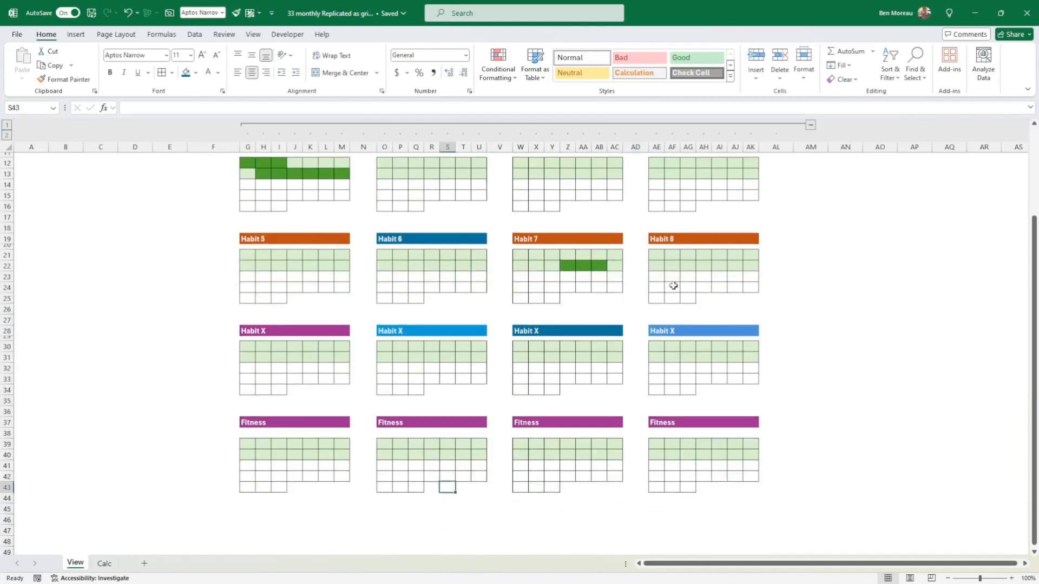
pyautogui.press('Left')
pyautogui.press('Left')
pyautogui.press('Left')
pyautogui.press('Left')
pyautogui.press('Left')
pyautogui.press('Left')
pyautogui.press('Up')
pyautogui.press('Up')
pyautogui.press('Up')
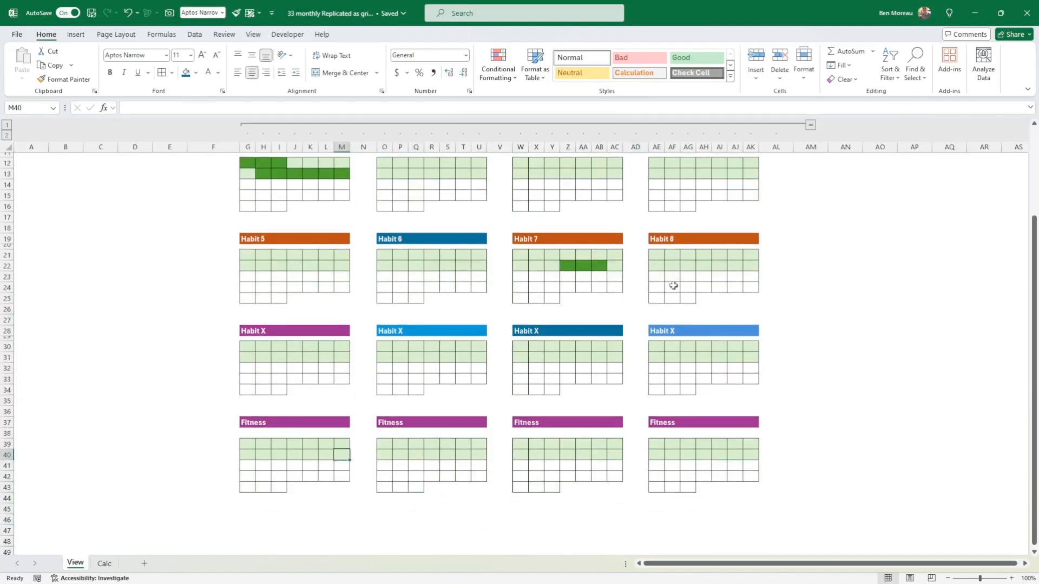
pyautogui.press('Left')
pyautogui.press('Up')
pyautogui.press('Up')
pyautogui.press('Up')
pyautogui.press('Right')
pyautogui.press('Right')
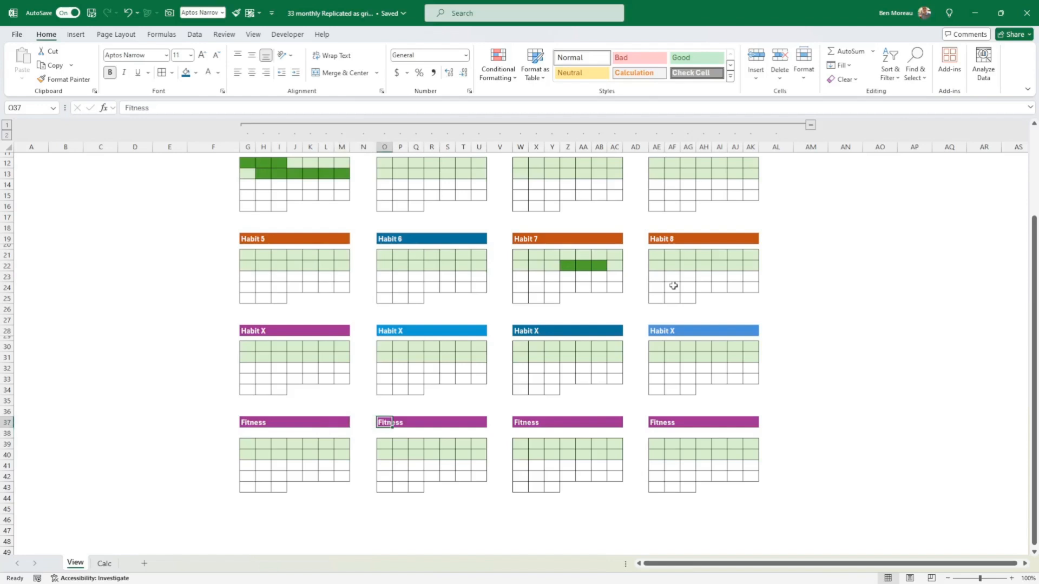
pyautogui.write('Self Dev')
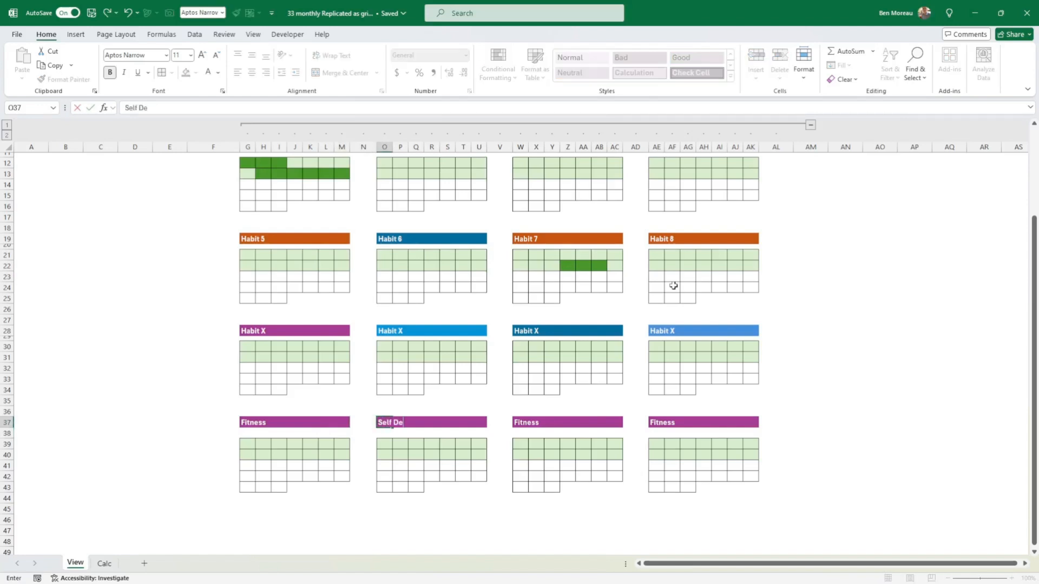
pyautogui.hotkey('ctrl', 'Return')
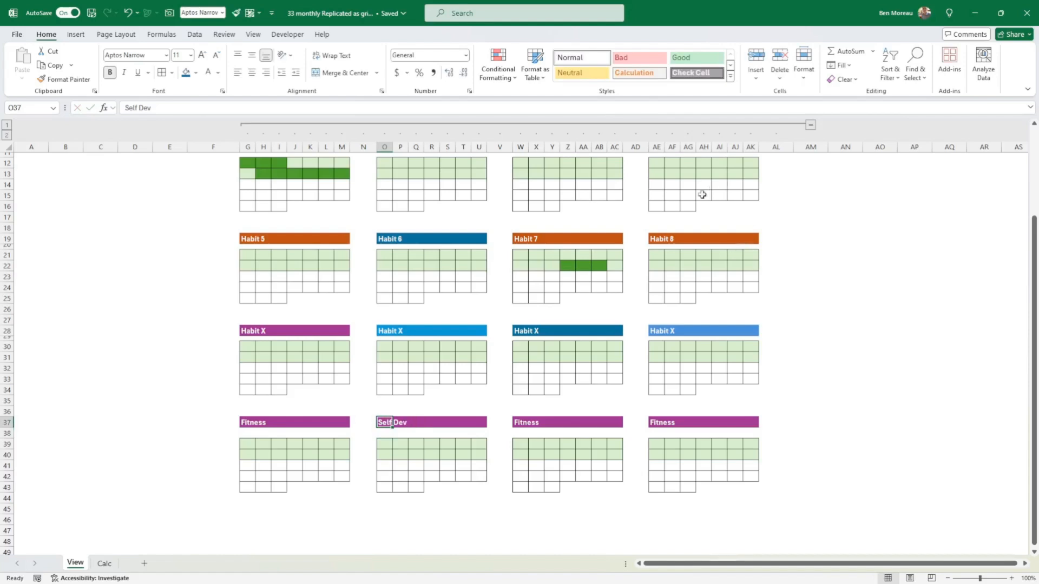
# - Look over the lower date grids on the Calc sheet and return to the beginning of the View sheet
pyautogui.scroll(-3, 473, 241)
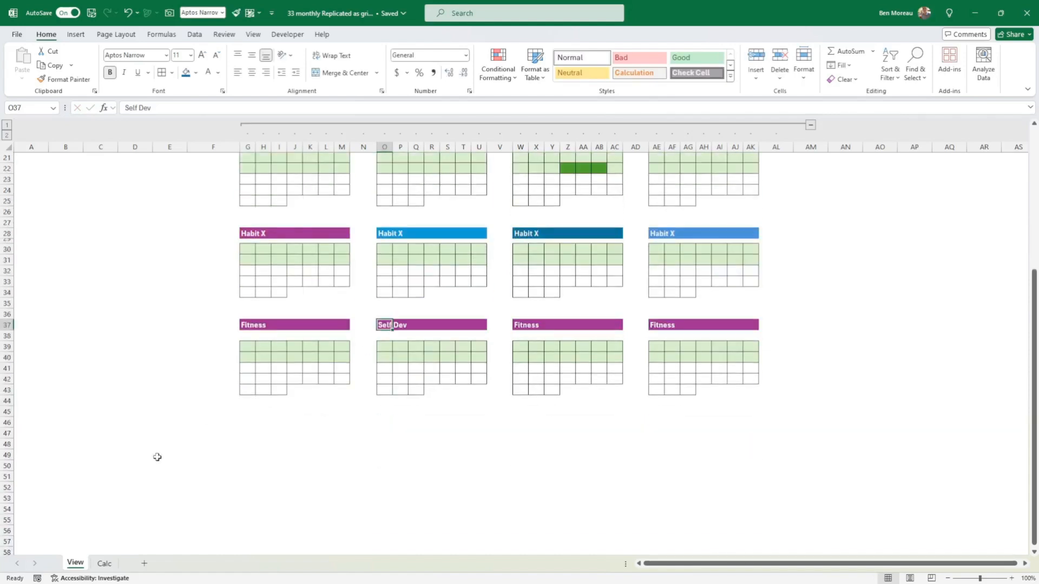
pyautogui.click(105, 564)
pyautogui.scroll(-7, 208, 421)
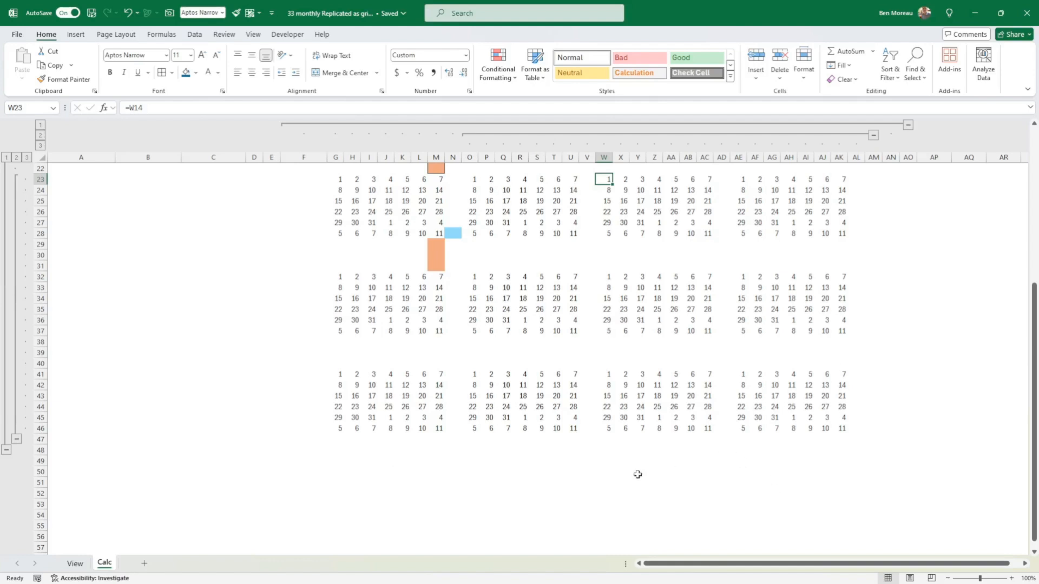
pyautogui.click(75, 565)
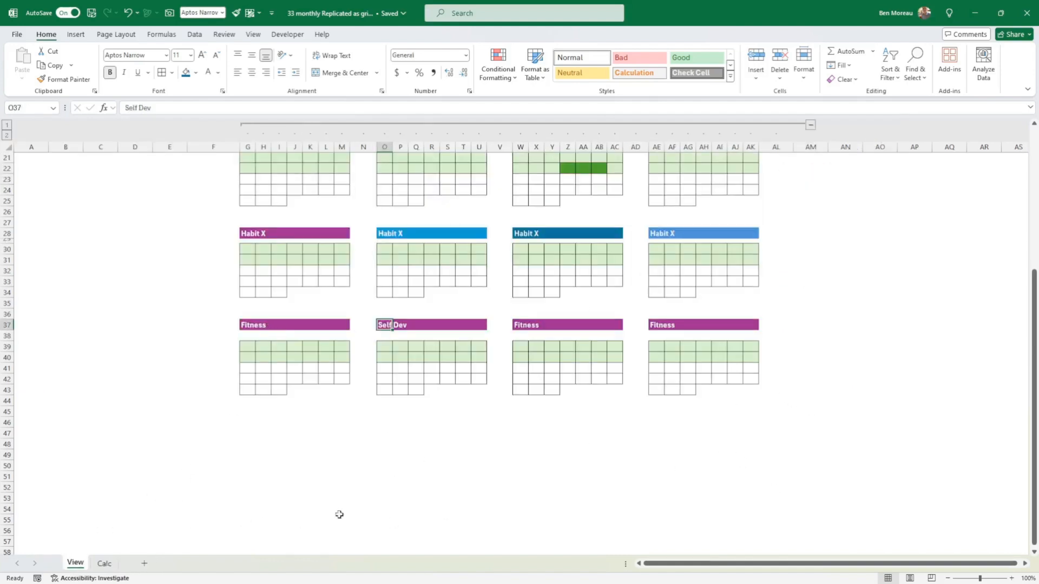
pyautogui.scroll(3, 362, 424)
pyautogui.scroll(4, 372, 416)
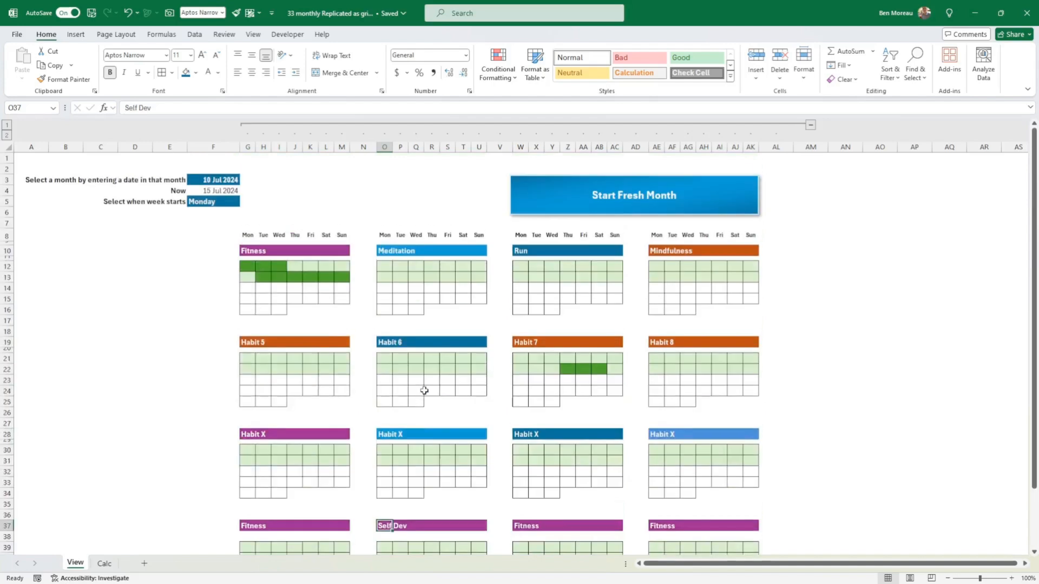
# - Group rows 1 to 6 of the View sheet and test the group by collapsing and expanding it
pyautogui.click(205, 286)
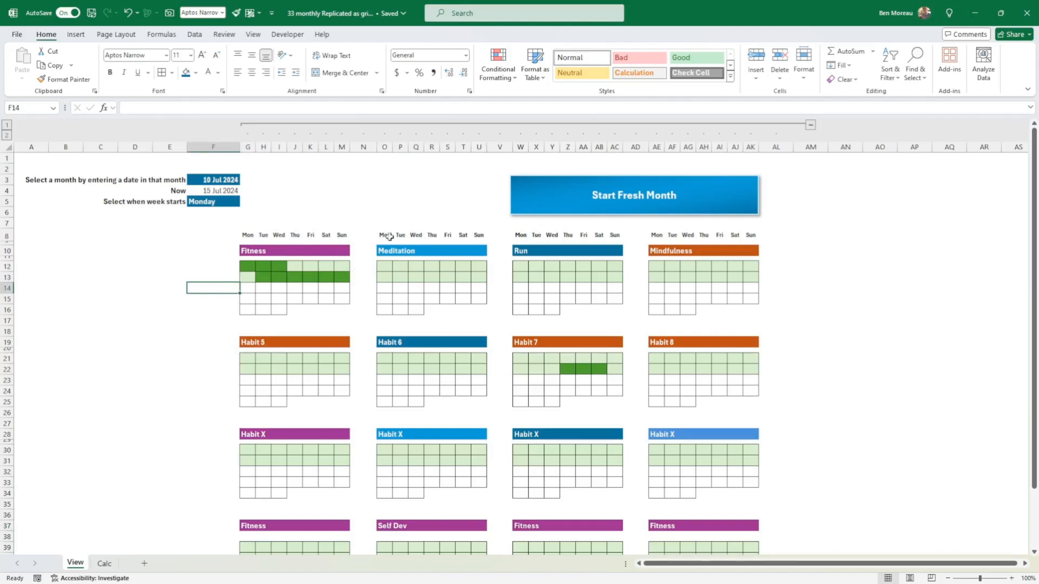
pyautogui.moveTo(7, 158); pyautogui.dragTo(8, 214)
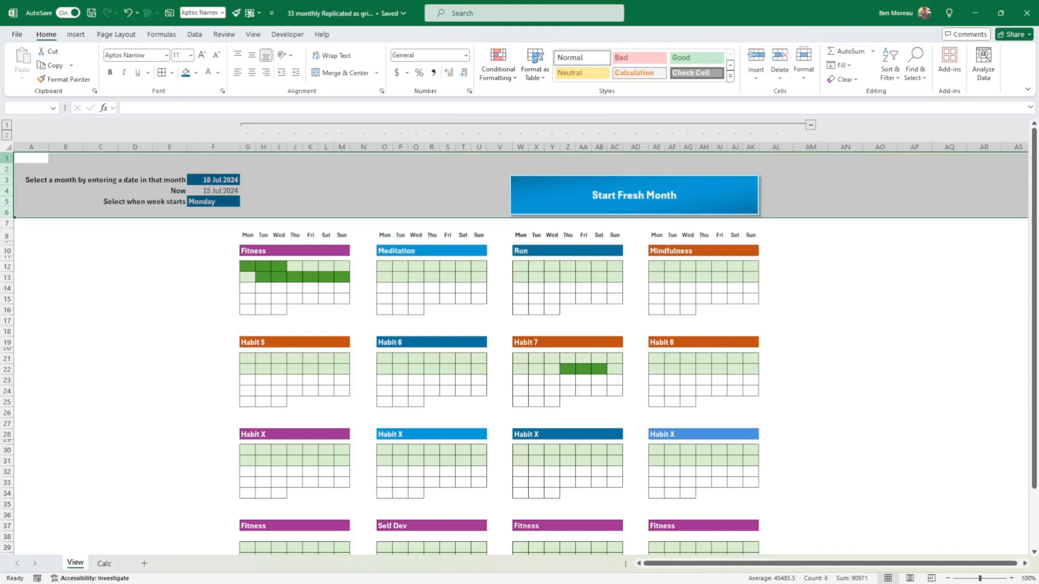
pyautogui.click(195, 36)
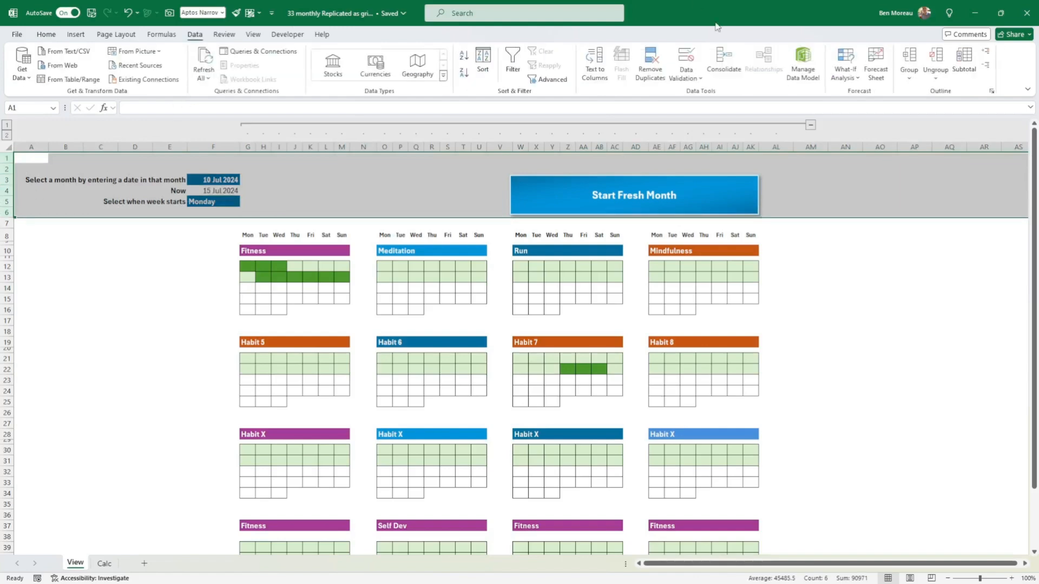
pyautogui.click(906, 57)
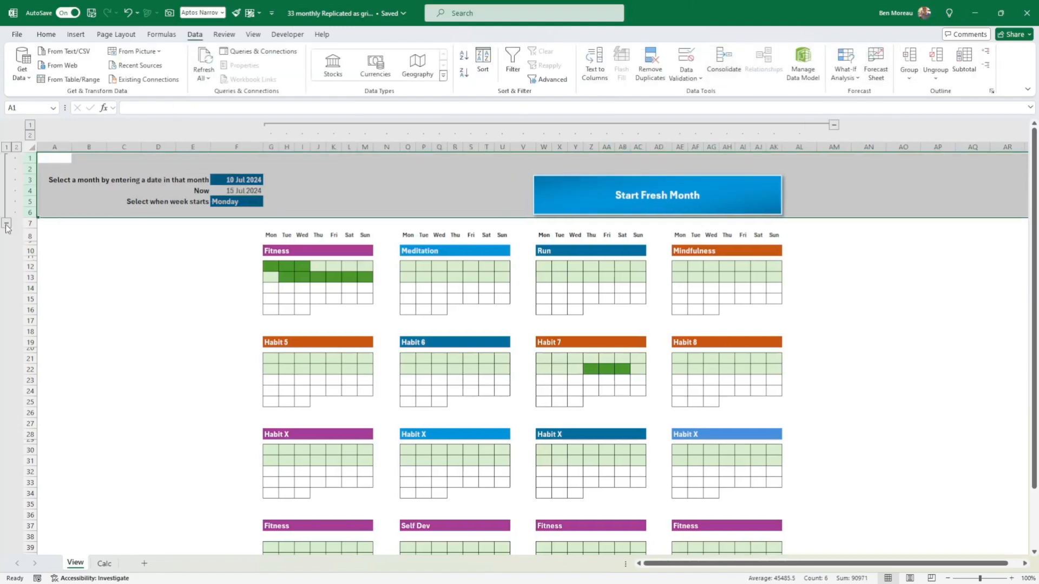
pyautogui.click(7, 224)
pyautogui.moveTo(137, 244); pyautogui.dragTo(158, 245)
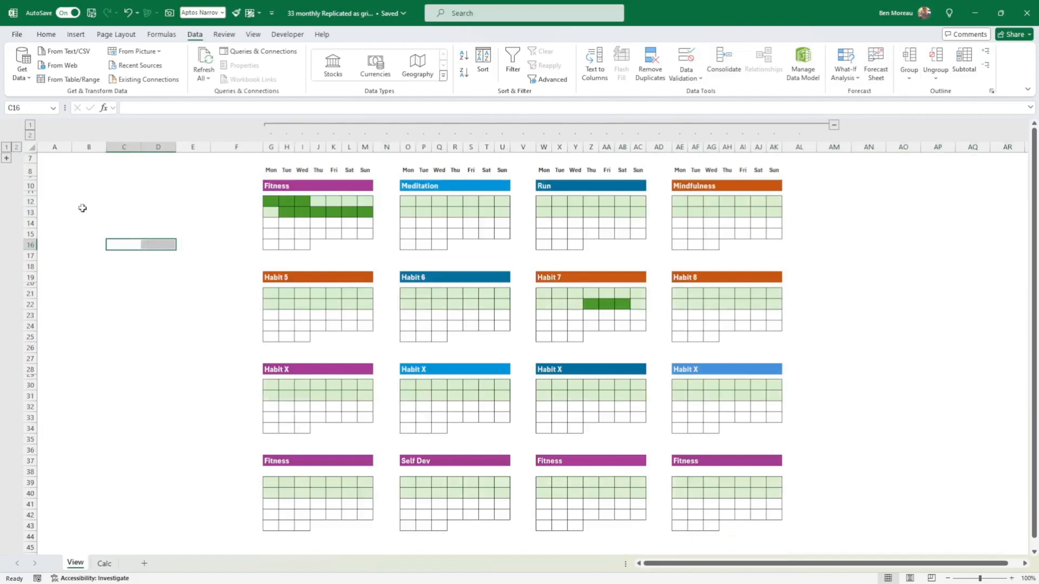
pyautogui.click(7, 158)
# - Merge and center the range G3:U6 beside the Start Fresh Month button
pyautogui.click(276, 179)
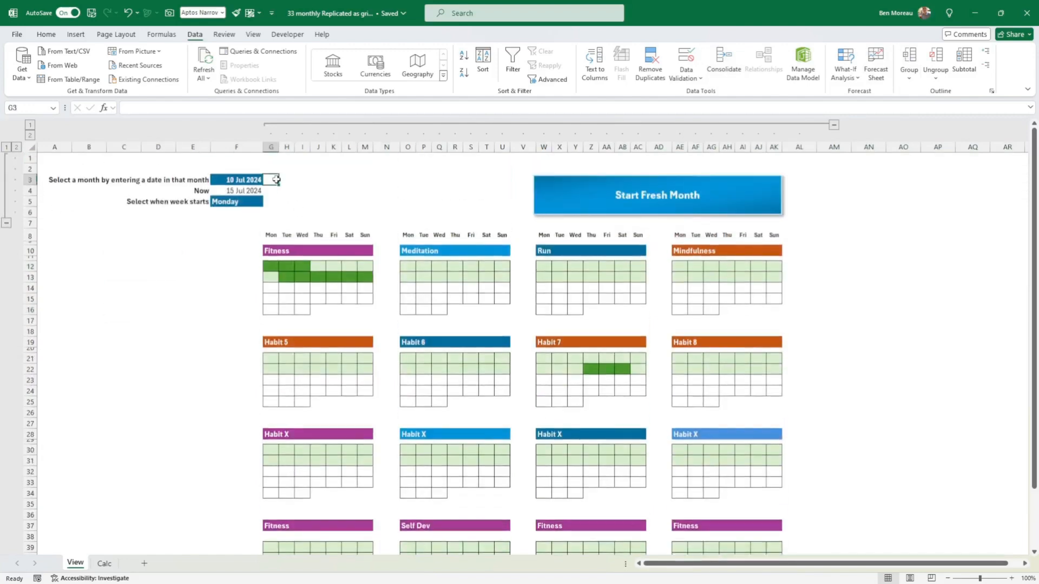
pyautogui.click(559, 211)
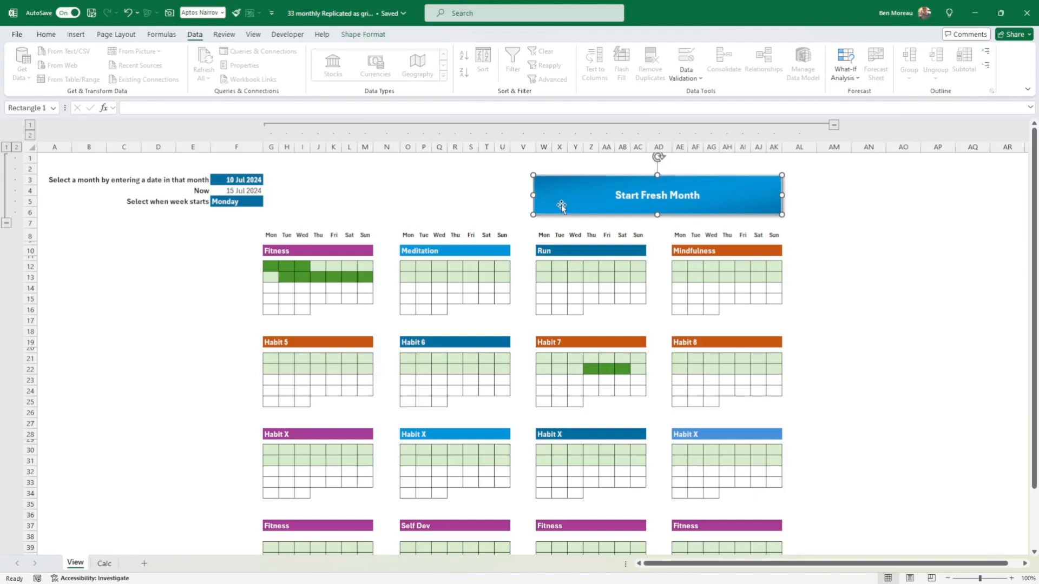
pyautogui.click(276, 180)
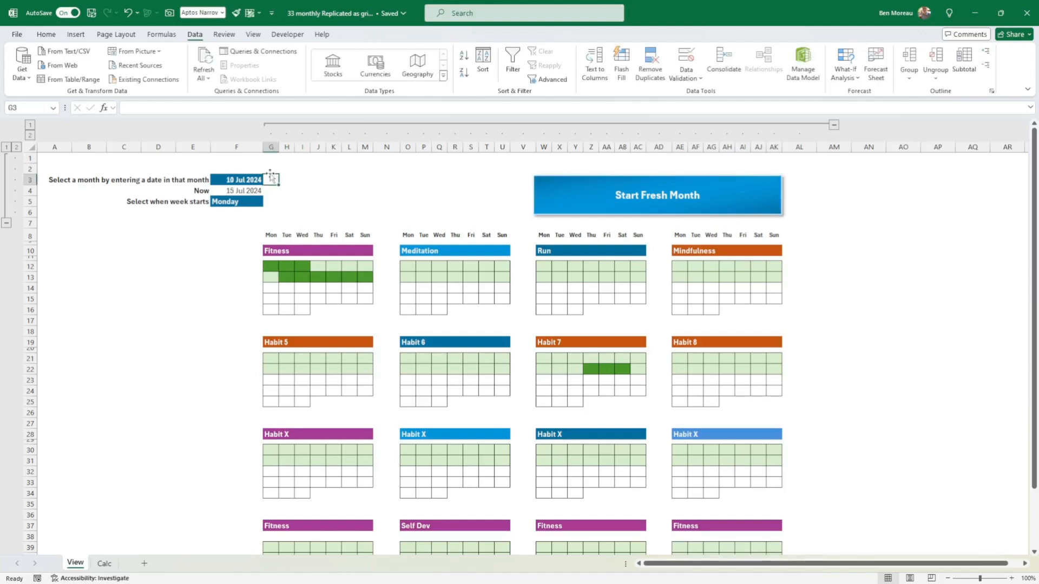
pyautogui.moveTo(272, 179); pyautogui.dragTo(506, 208)
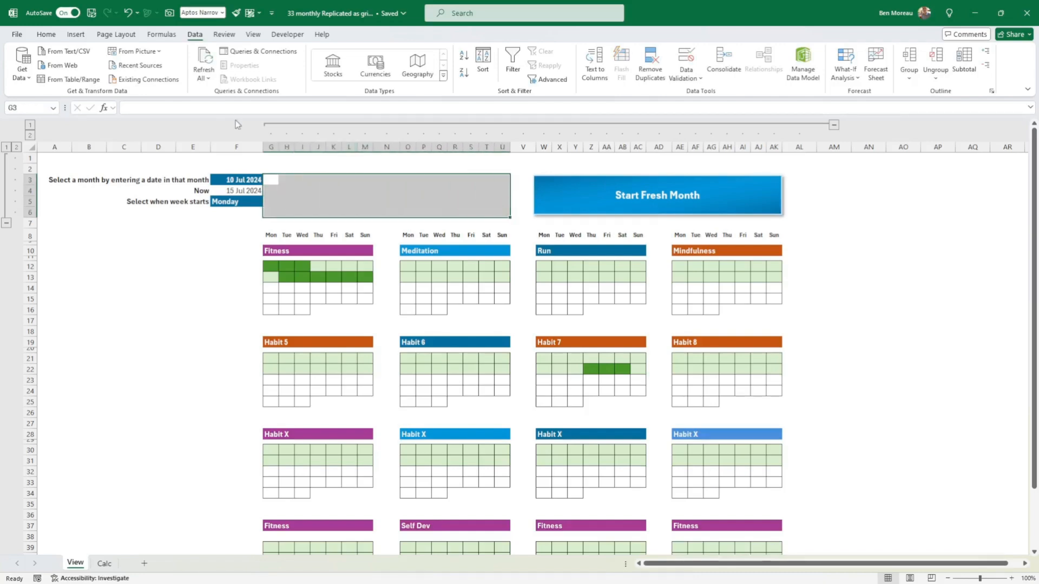
pyautogui.click(46, 35)
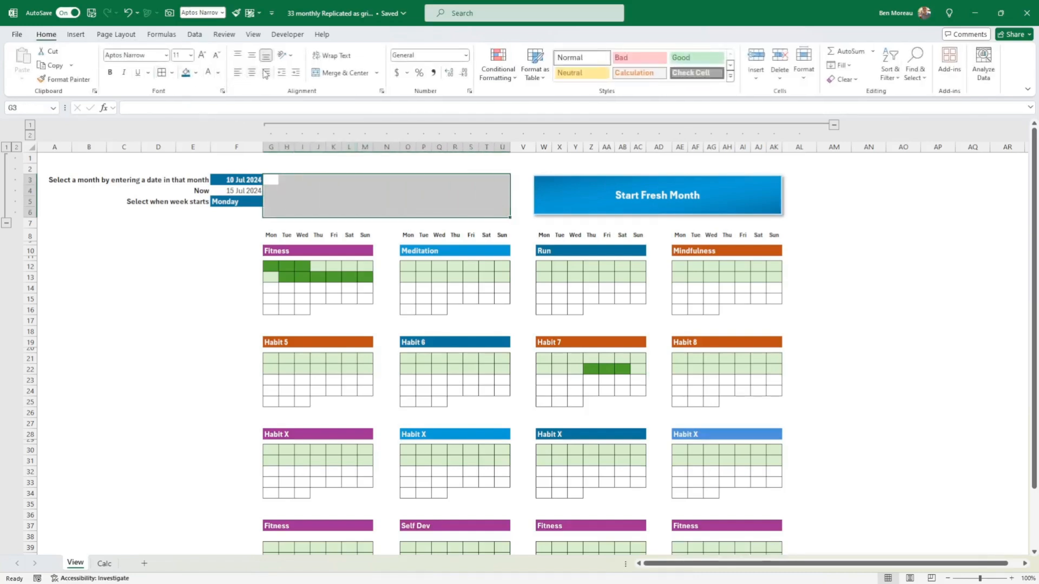
pyautogui.click(336, 74)
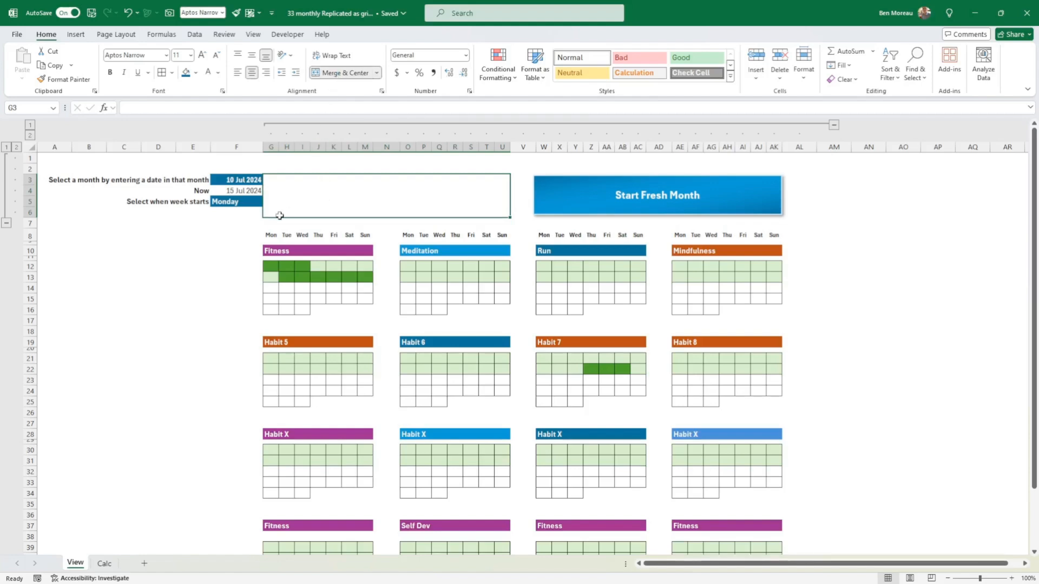
# - Link the merged cell G3 to the chosen date with the formula =F3
pyautogui.write('=')
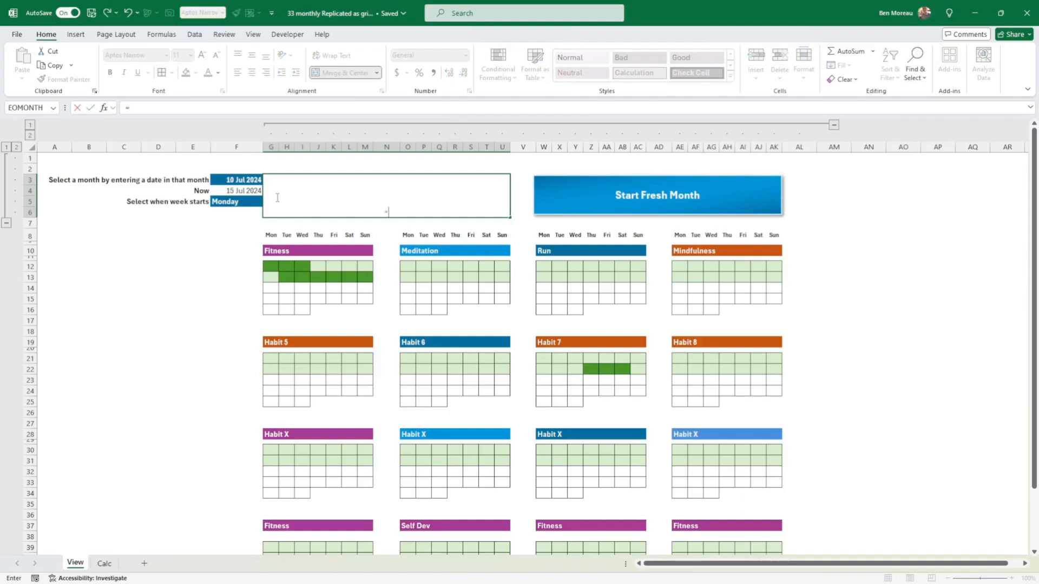
pyautogui.click(234, 179)
pyautogui.press('Return')
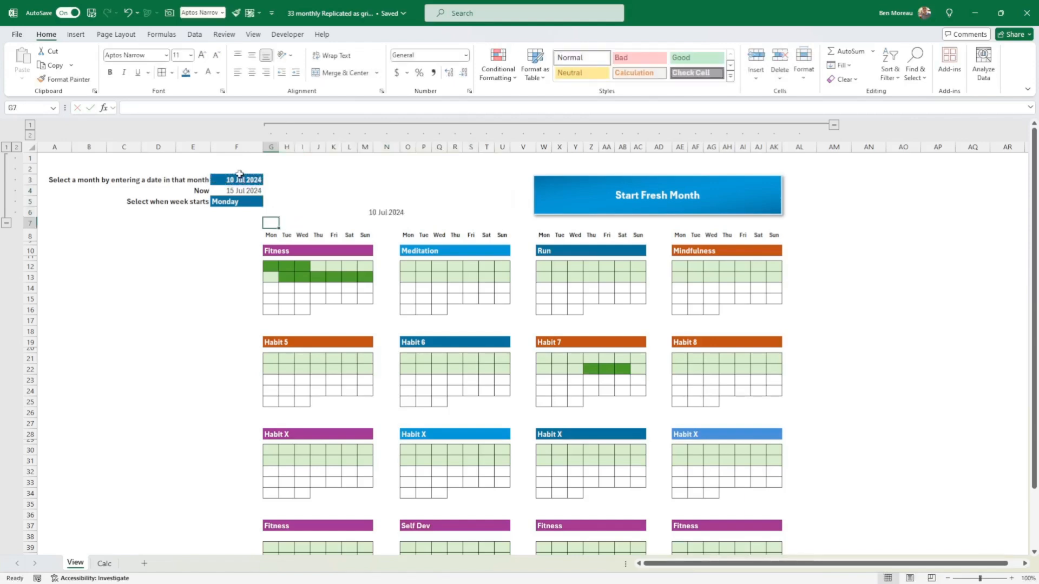
# - Align the date in merged cell G3 vertically to the middle and enlarge its font to size 24
pyautogui.click(403, 203)
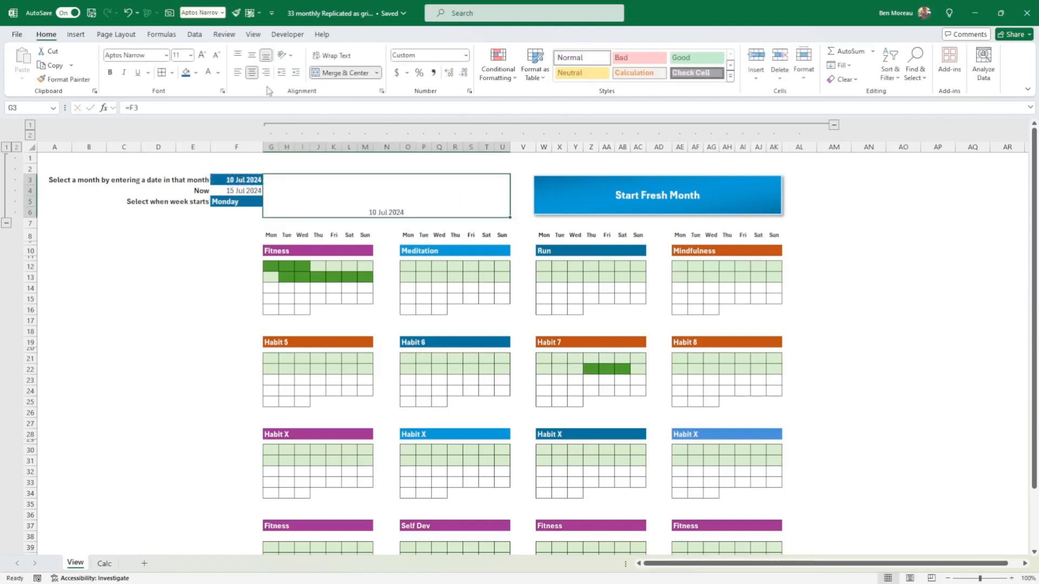
pyautogui.click(252, 55)
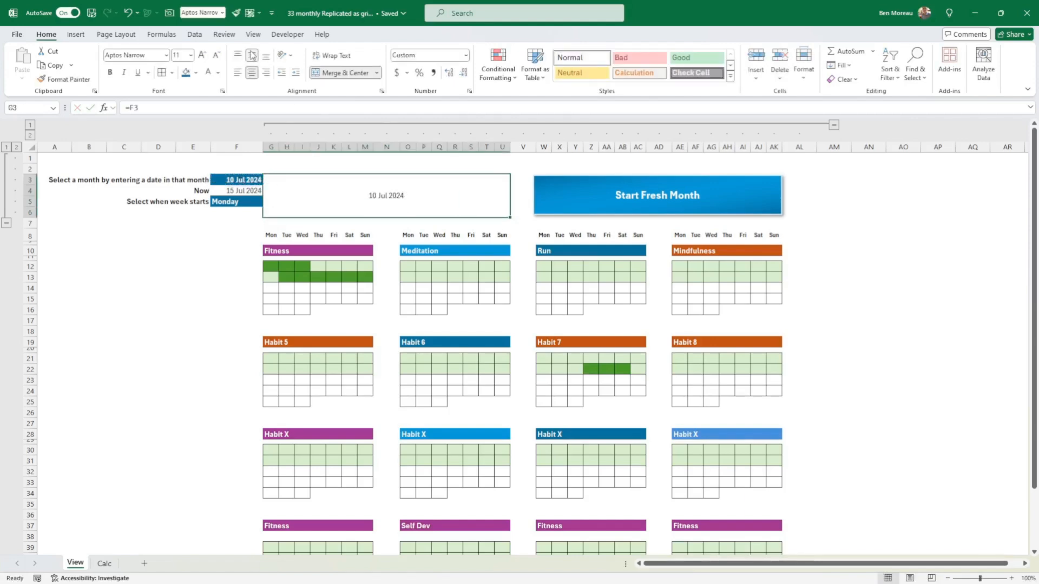
pyautogui.click(201, 56)
pyautogui.click(201, 55)
pyautogui.click(202, 56)
pyautogui.click(202, 55)
pyautogui.click(201, 55)
pyautogui.click(202, 55)
pyautogui.click(201, 55)
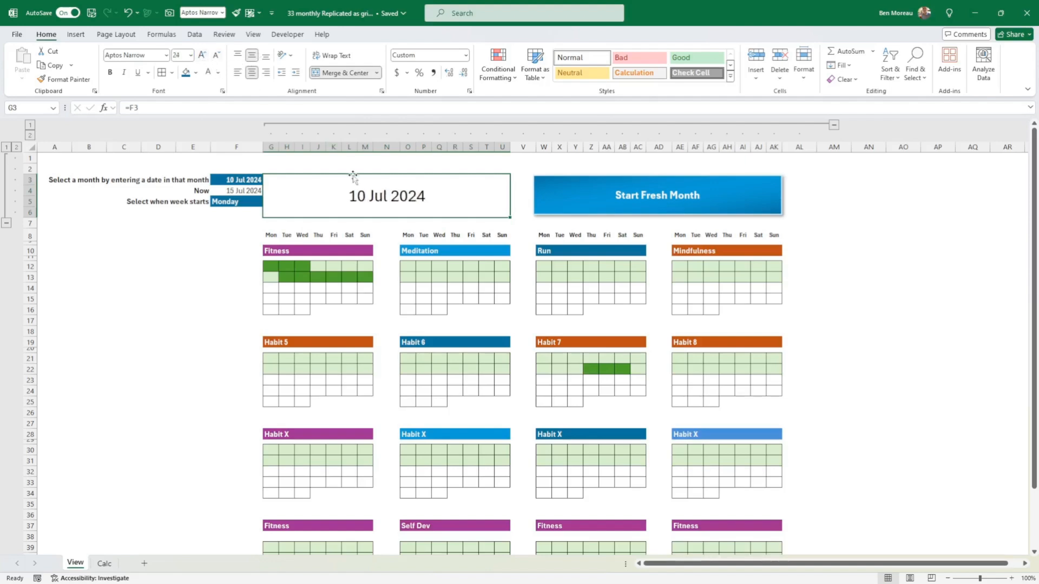
# - Format the heading in merged cell G3 with the custom number format mmmm yyyy, a dark blue fill and bold white text
pyautogui.rightClick(334, 191)
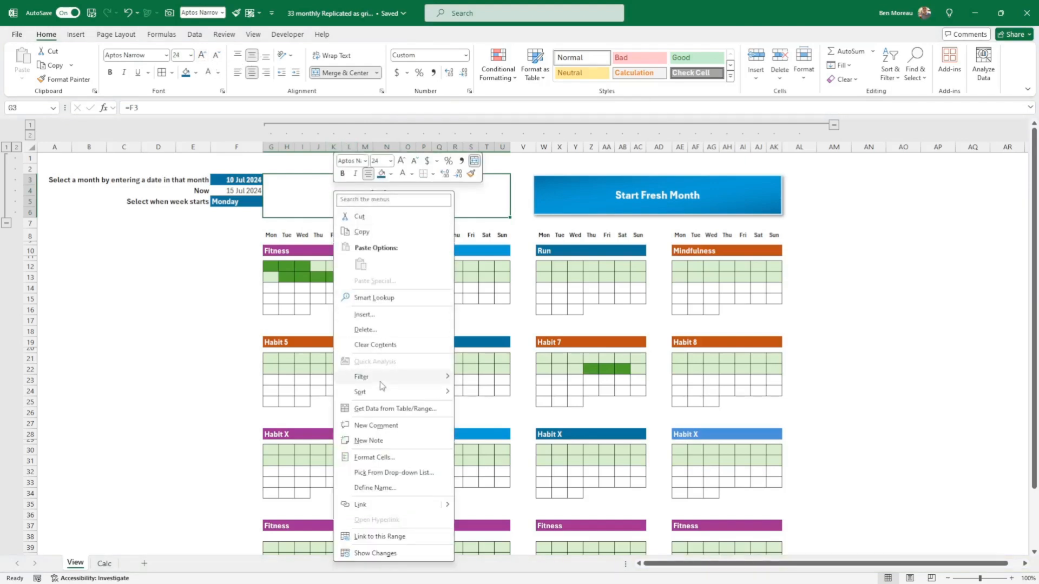
pyautogui.click(382, 457)
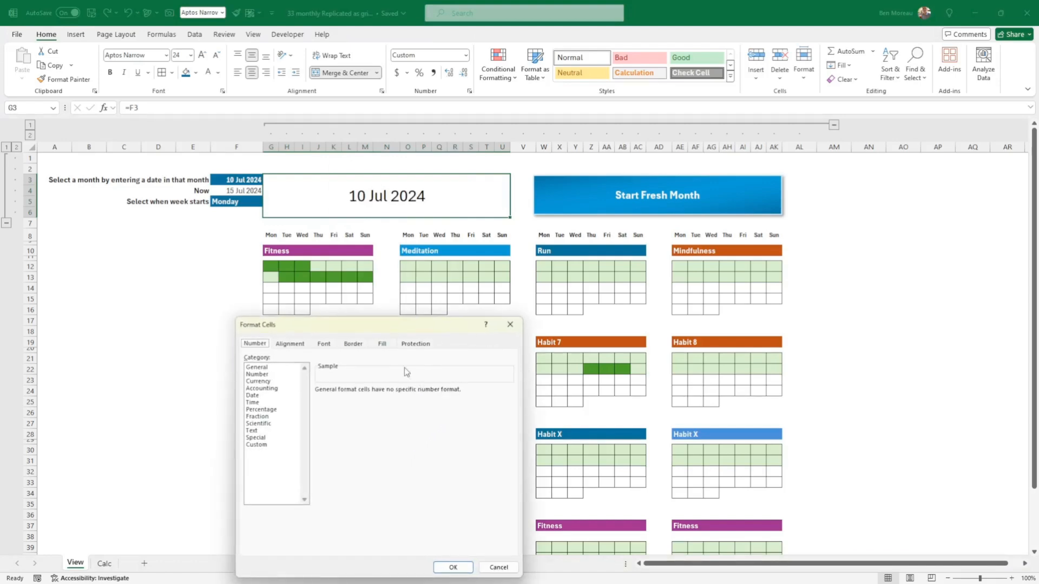
pyautogui.click(260, 445)
pyautogui.moveTo(343, 400); pyautogui.dragTo(316, 399)
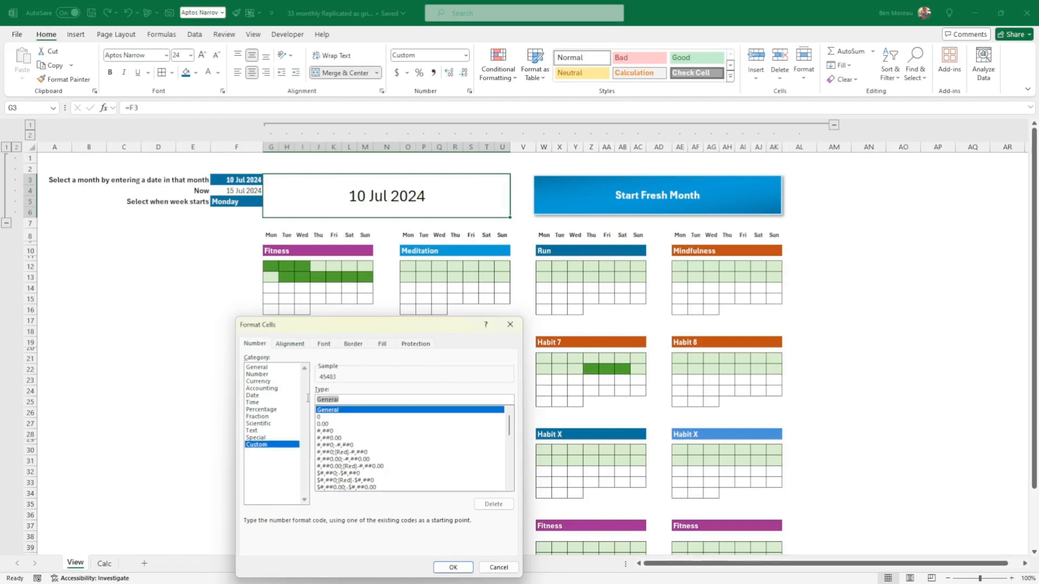
pyautogui.write('mm')
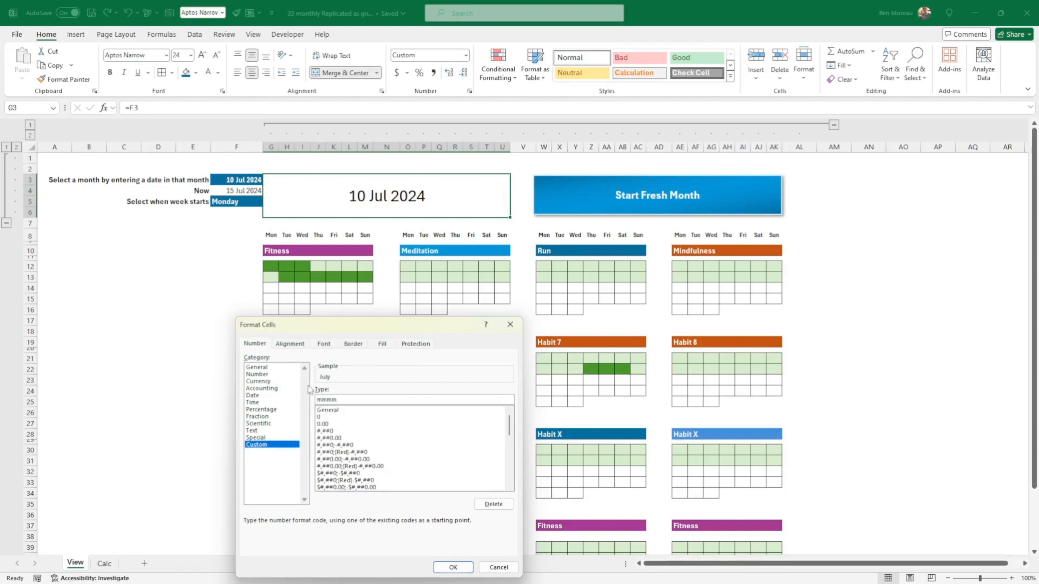
pyautogui.write('mm yyyy')
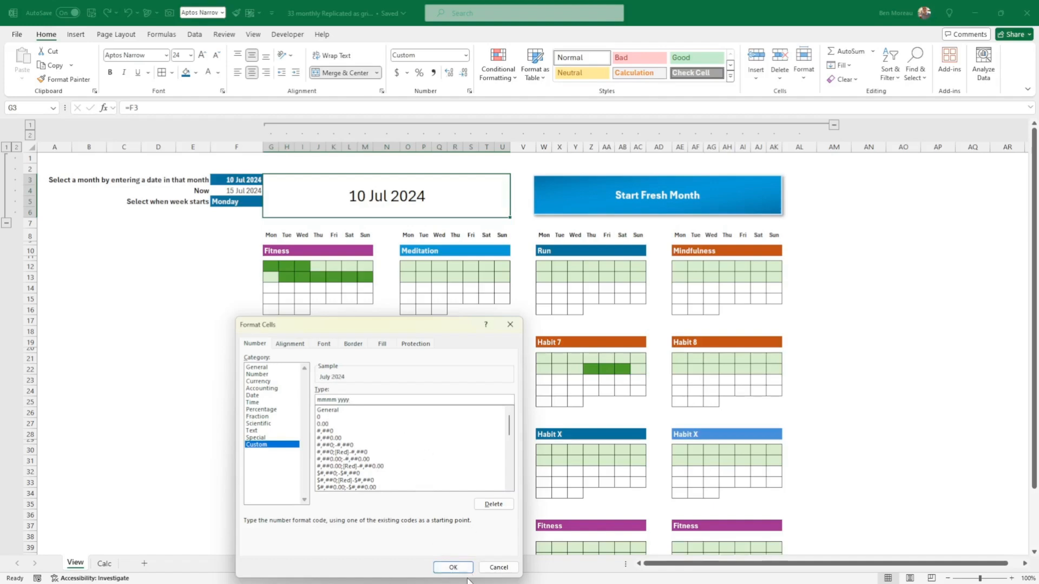
pyautogui.click(452, 568)
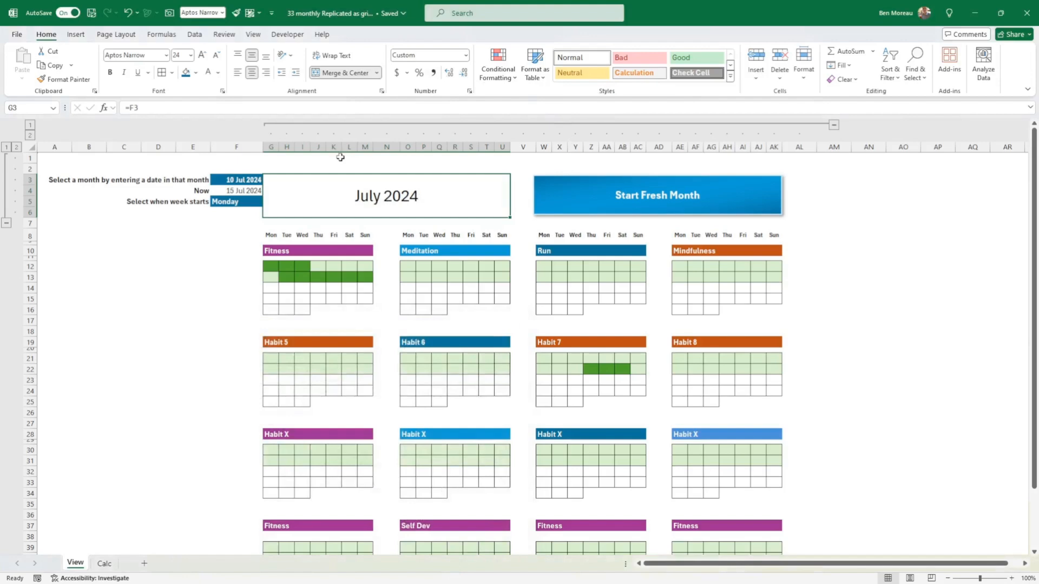
pyautogui.click(185, 74)
pyautogui.click(209, 74)
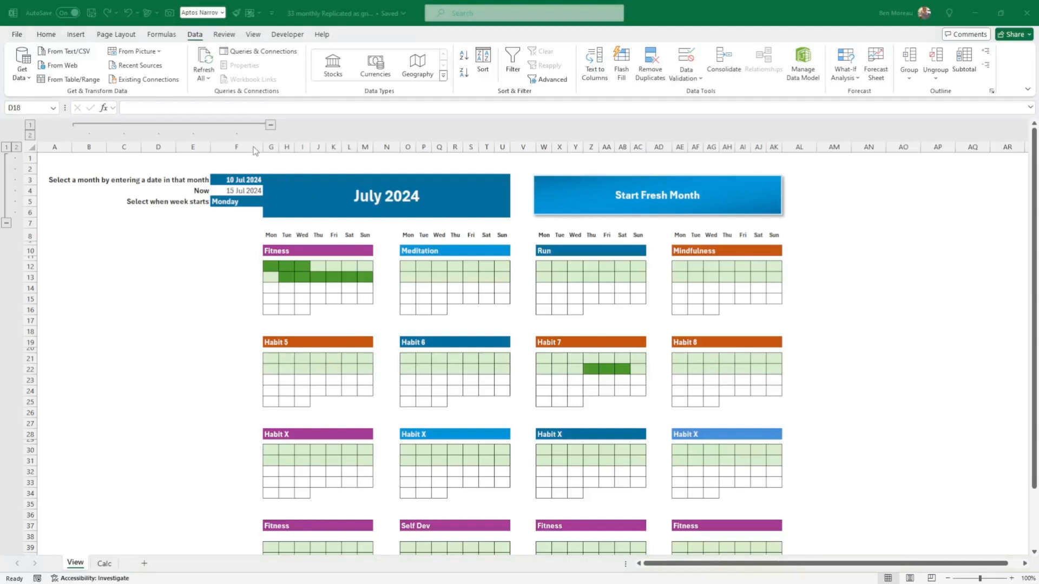
# - Collapse the grouped settings columns B to F and widen column A so the tracker sits further from the row headers
pyautogui.moveTo(253, 147); pyautogui.dragTo(92, 146)
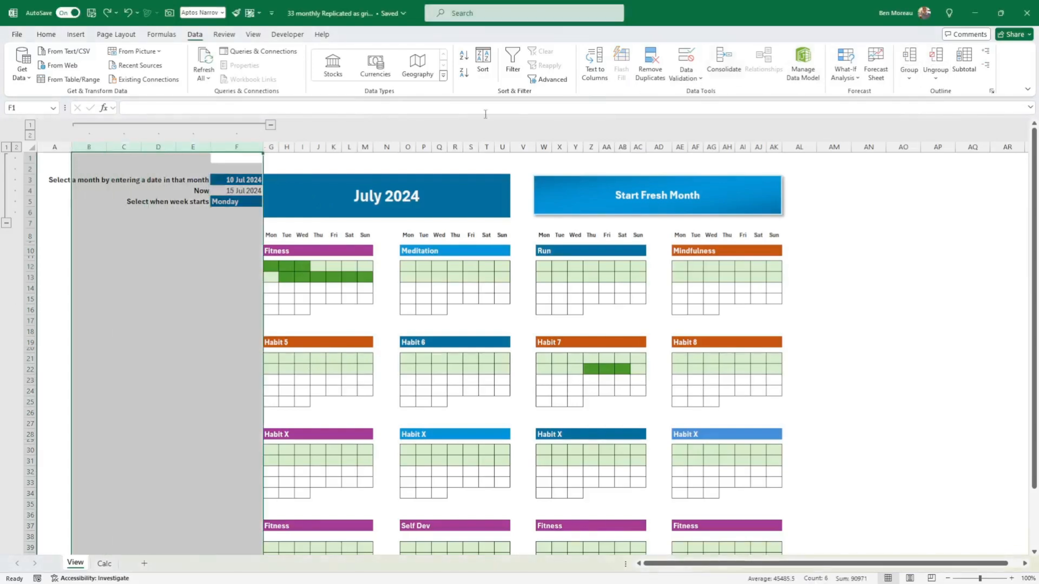
pyautogui.click(271, 125)
pyautogui.click(279, 258)
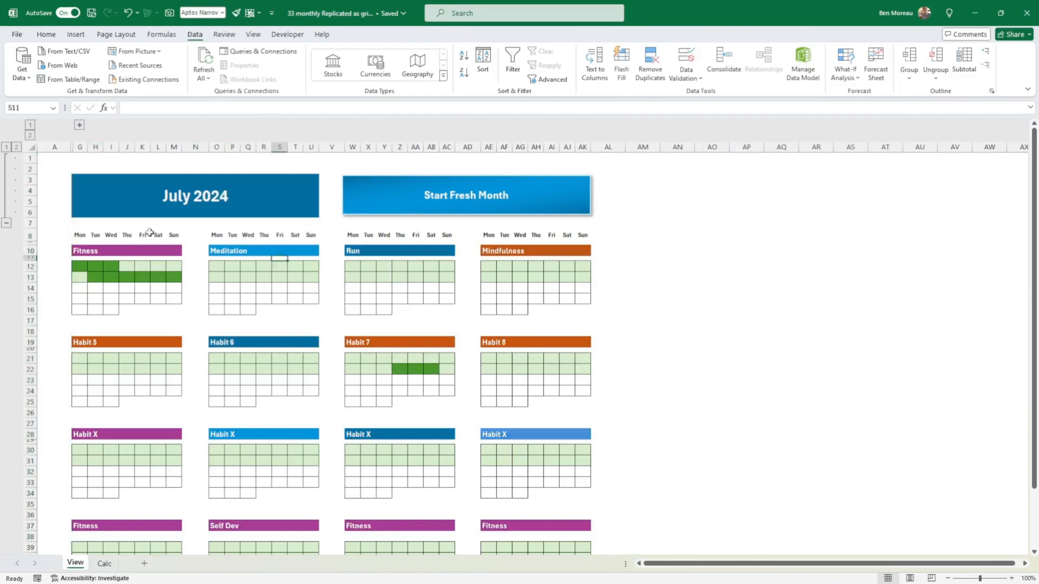
pyautogui.moveTo(70, 148); pyautogui.dragTo(176, 148)
pyautogui.click(226, 335)
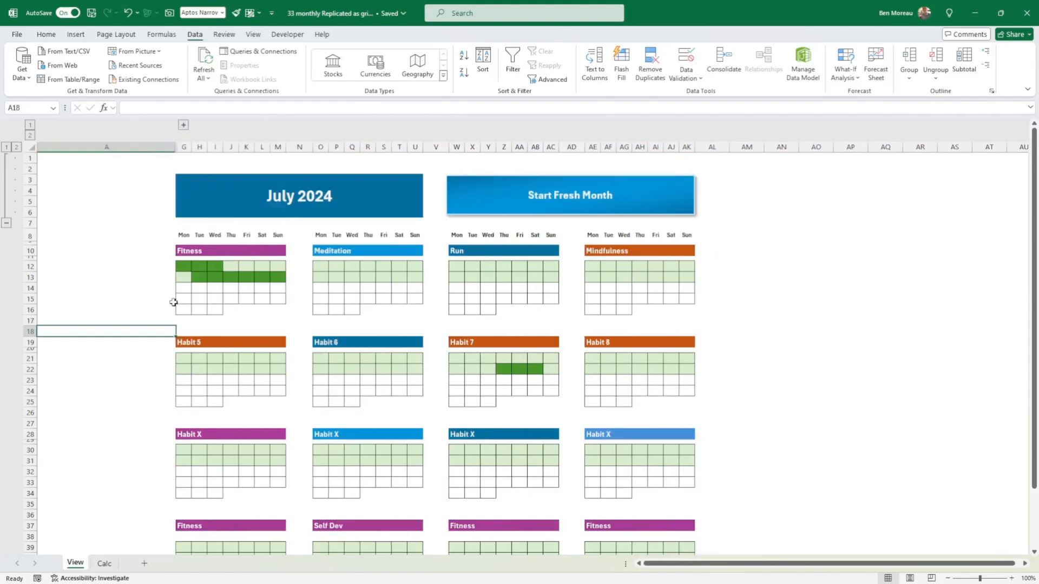
# - Nudge the Start Fresh Month button so its edge lines up with the start of the Run grid in column W
pyautogui.click(464, 214)
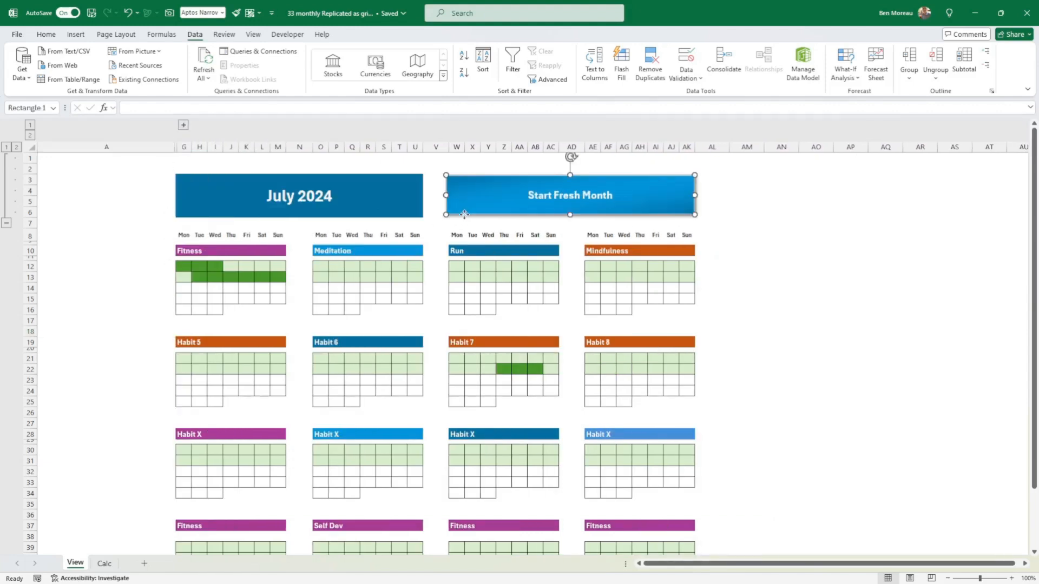
pyautogui.moveTo(466, 214); pyautogui.dragTo(466, 216)
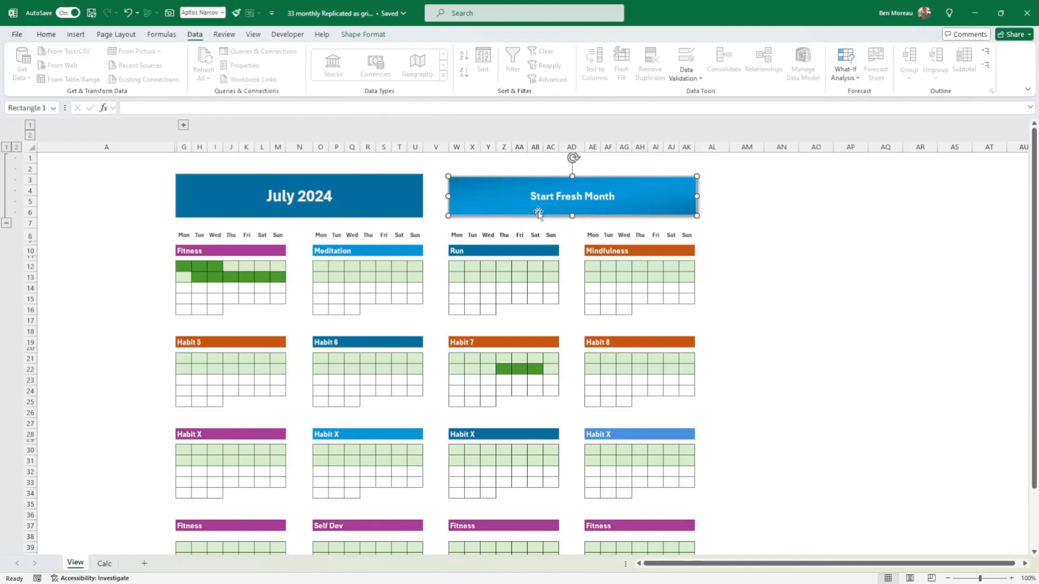
pyautogui.click(785, 282)
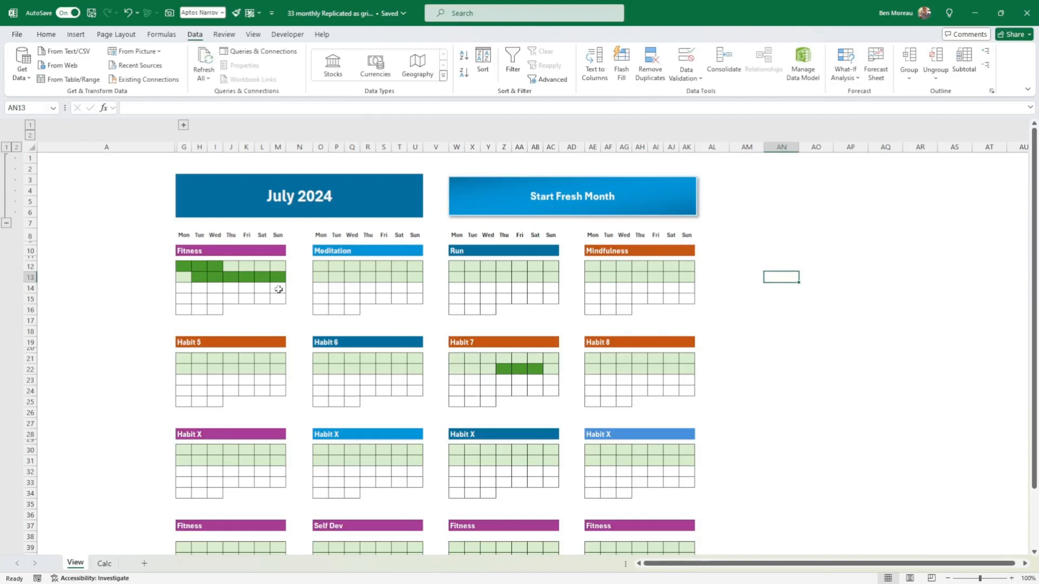
# - Clear the habit entries from the first two rows of grids, G12:AK16 and G21:AK26
pyautogui.moveTo(188, 268); pyautogui.dragTo(686, 310)
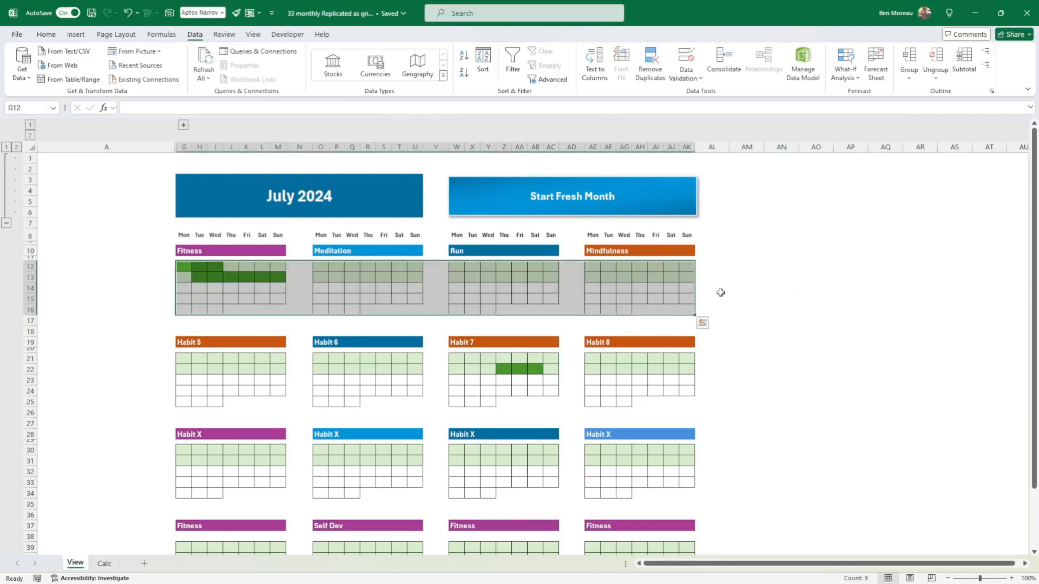
pyautogui.press('Delete')
pyautogui.moveTo(186, 359); pyautogui.dragTo(693, 407)
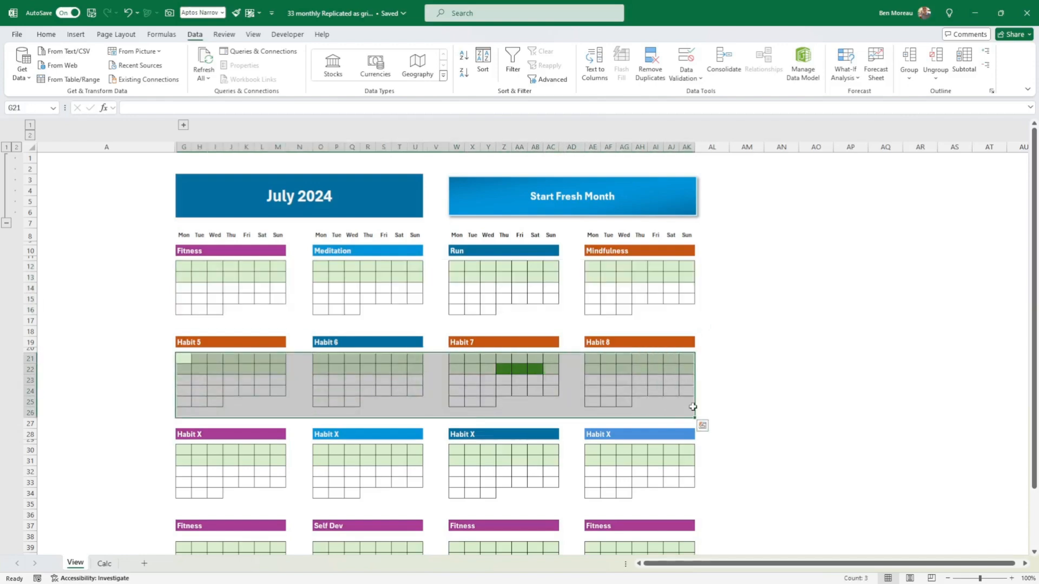
pyautogui.press('Delete')
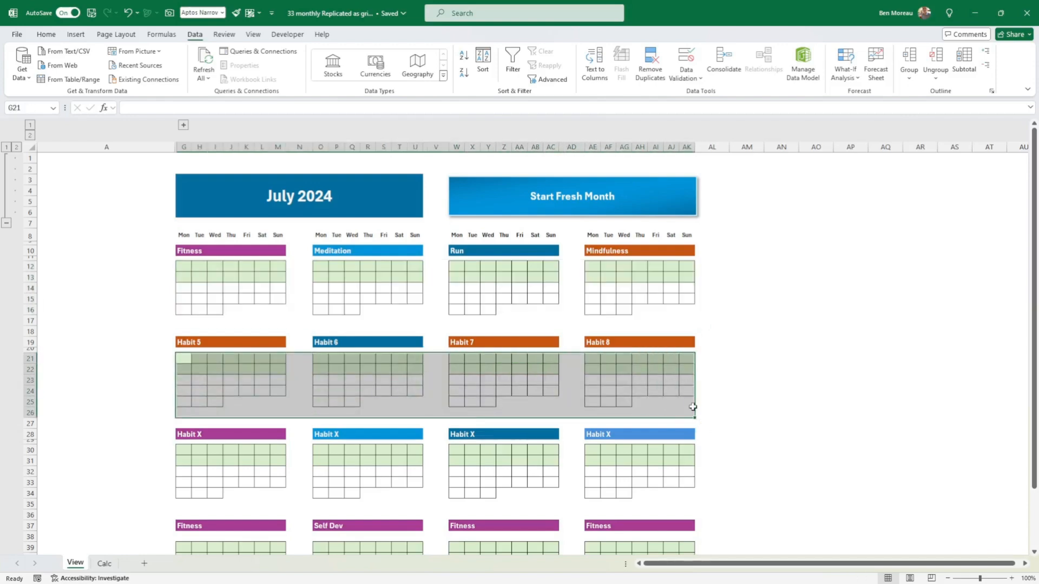
# - Draw a trial text box on the empty cells beside the Start Fresh Month button and undo it
pyautogui.click(654, 212)
pyautogui.click(758, 224)
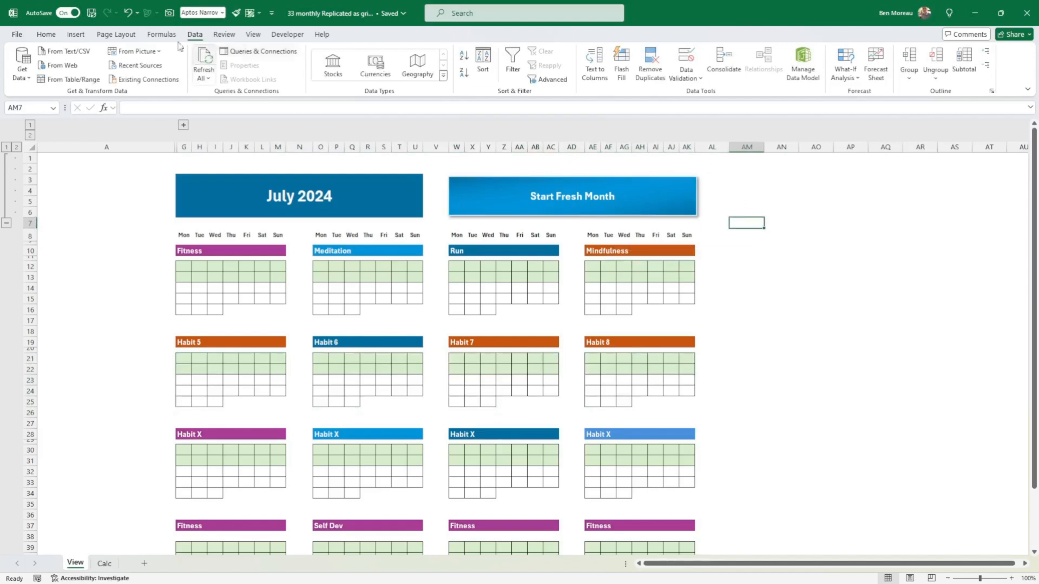
pyautogui.click(75, 34)
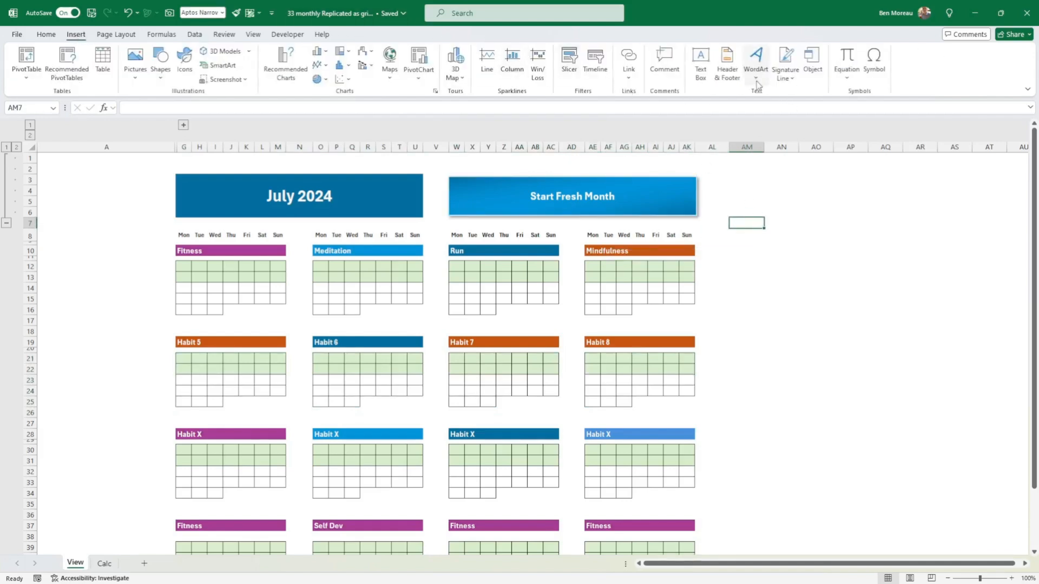
pyautogui.click(700, 56)
pyautogui.moveTo(773, 194); pyautogui.dragTo(853, 242)
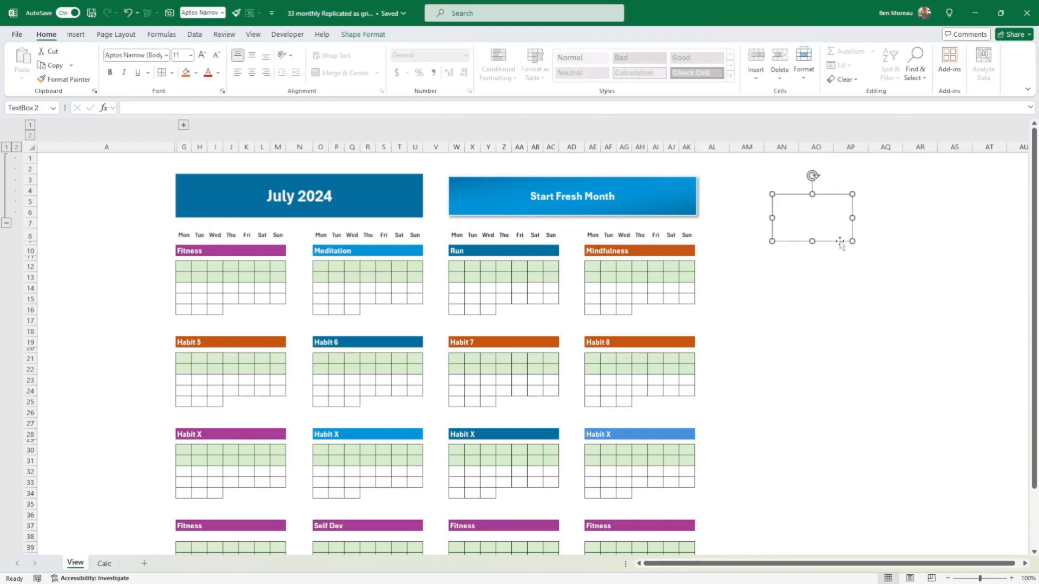
pyautogui.hotkey('ctrl', 'z')
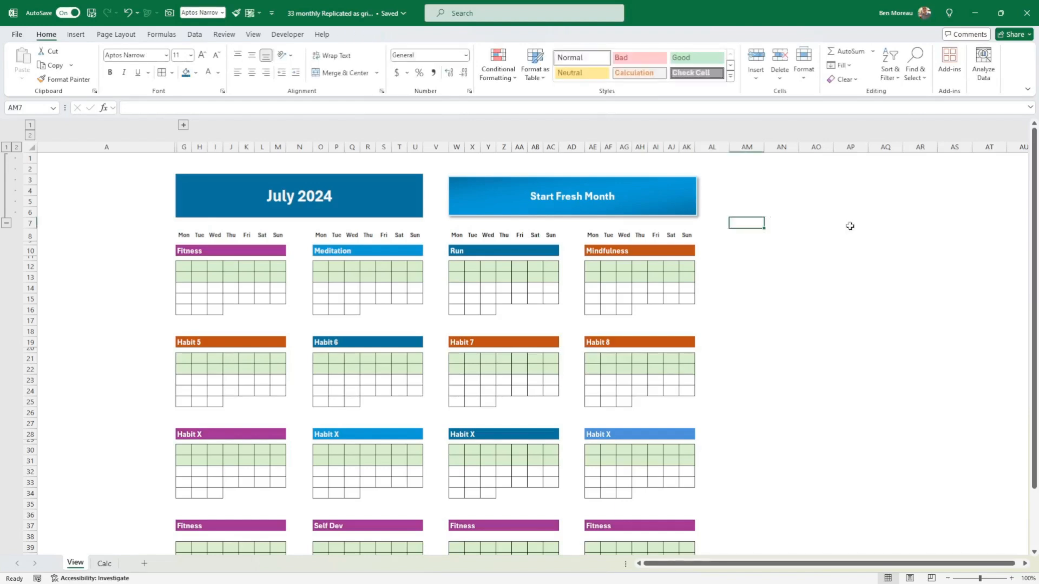
# - Browse the picture and shape options and search the stock icons for "clear" without inserting one
pyautogui.click(75, 37)
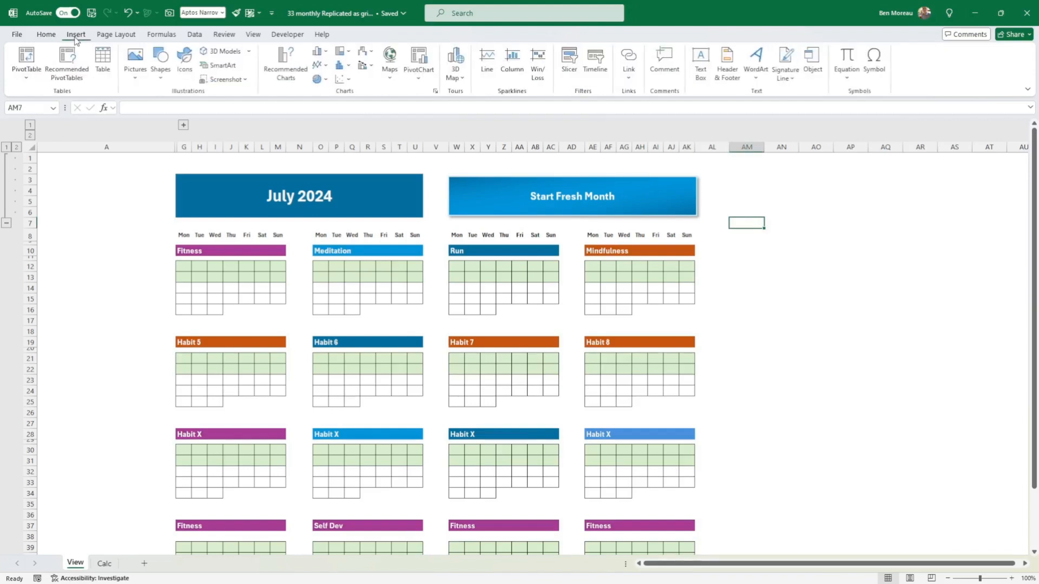
pyautogui.click(135, 81)
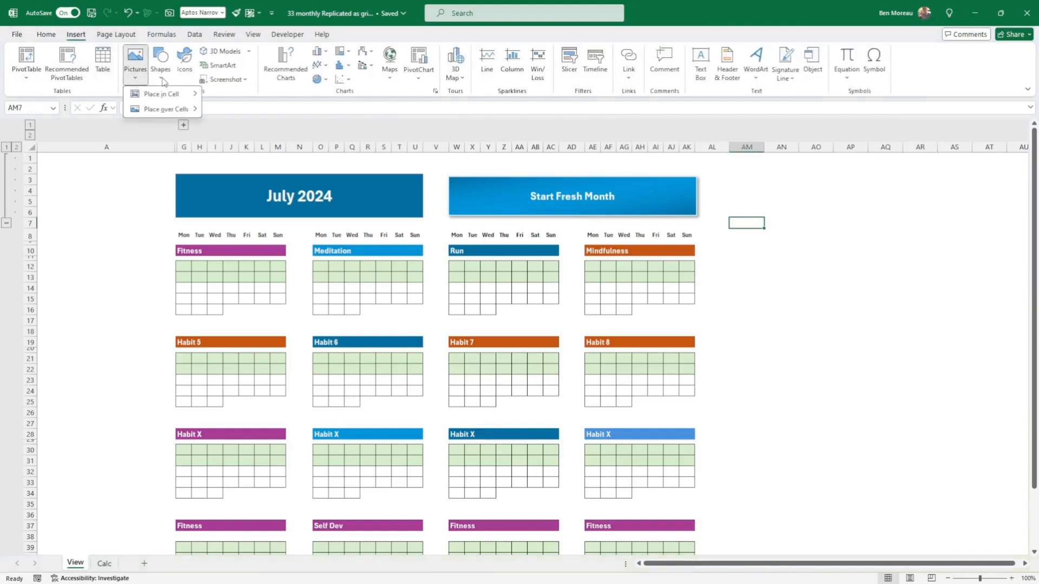
pyautogui.click(161, 79)
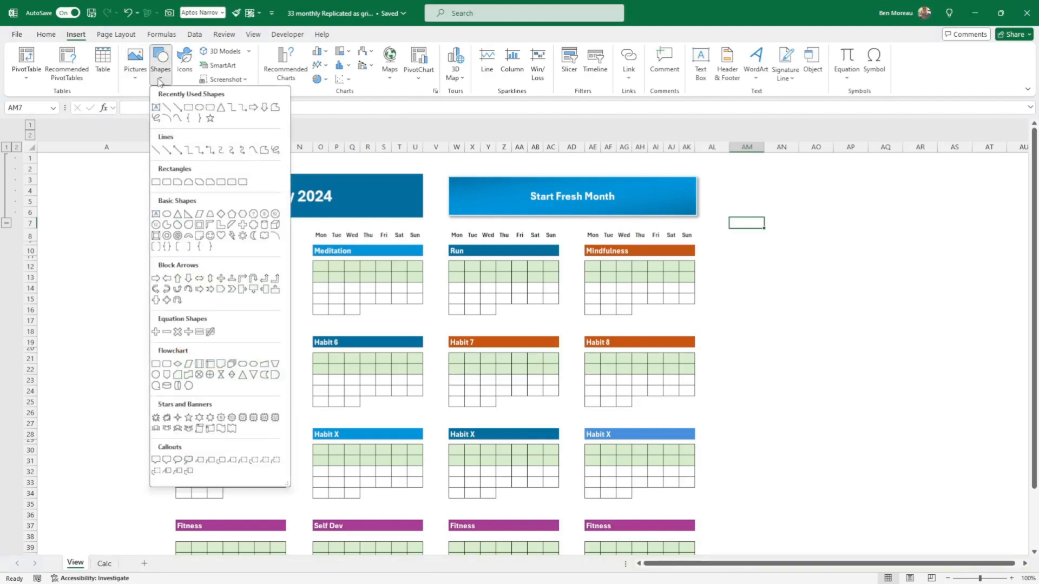
pyautogui.click(185, 69)
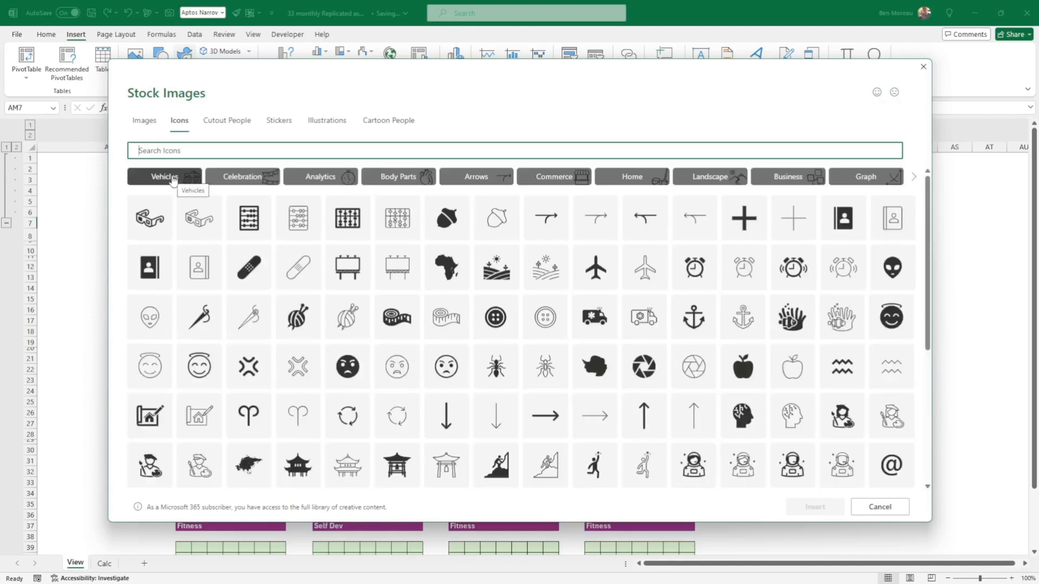
pyautogui.write('clear')
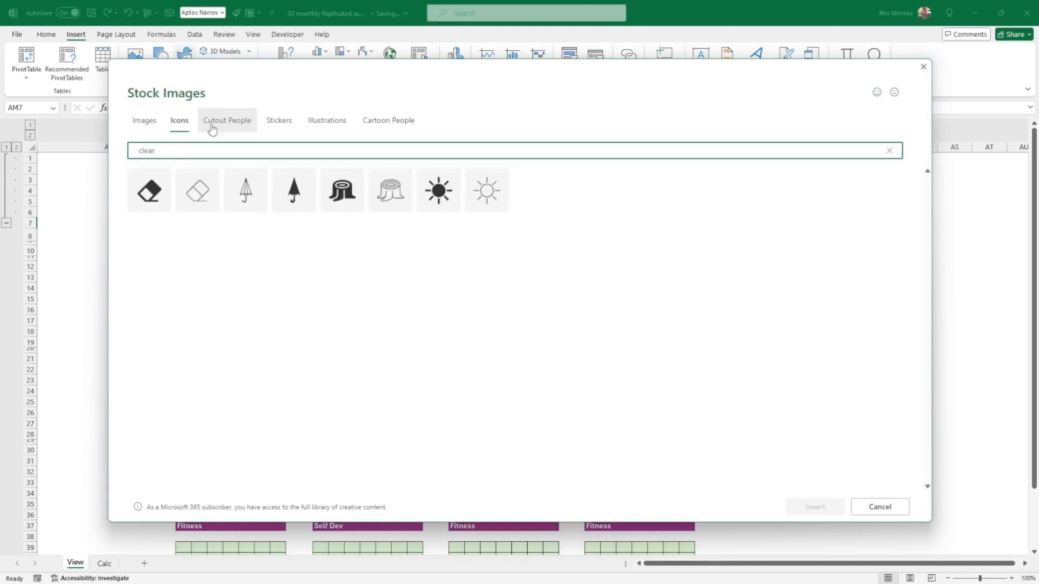
pyautogui.doubleClick(150, 150)
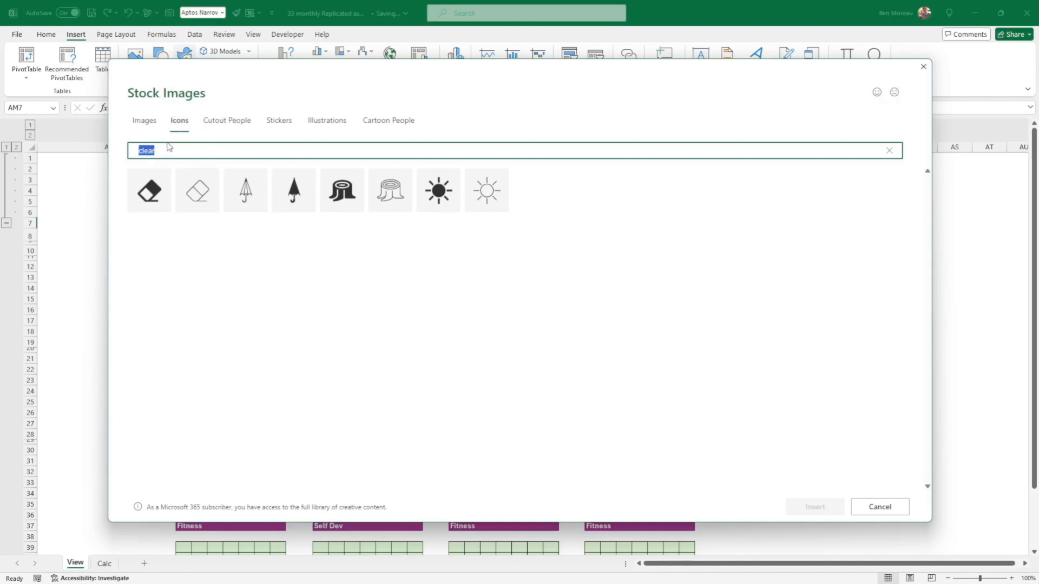
pyautogui.click(923, 66)
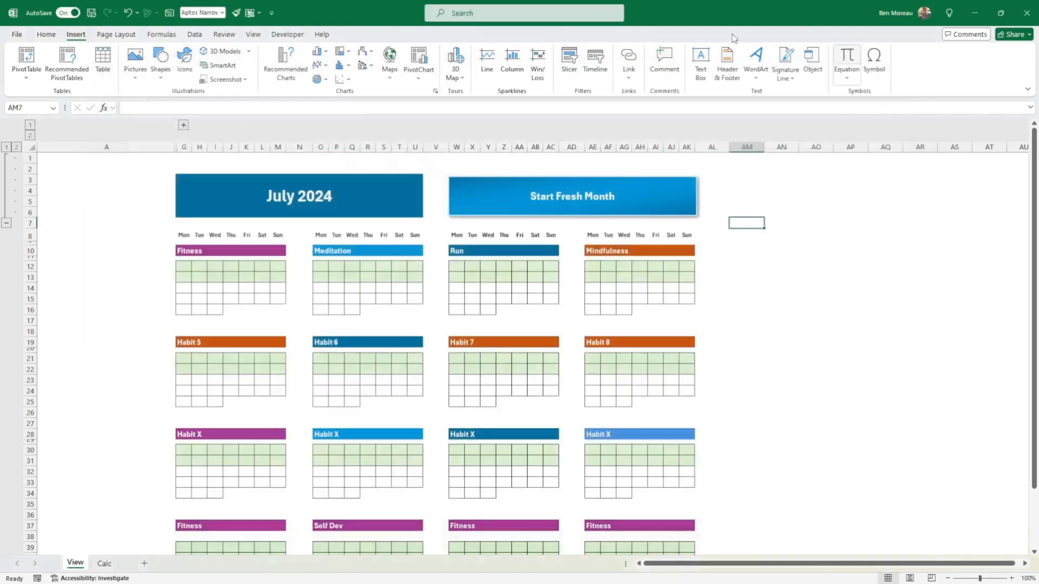
# - Draw a trial rounded rectangle about 4.21 cm wide and 1.64 cm high containing "gggg" beside the Mindfulness grid and delete it
pyautogui.click(156, 81)
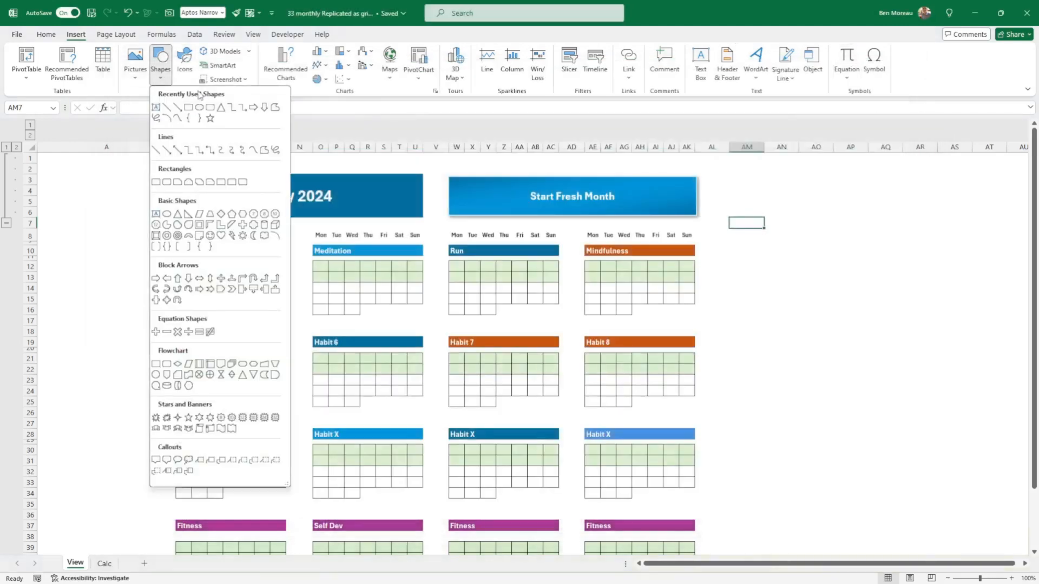
pyautogui.click(210, 107)
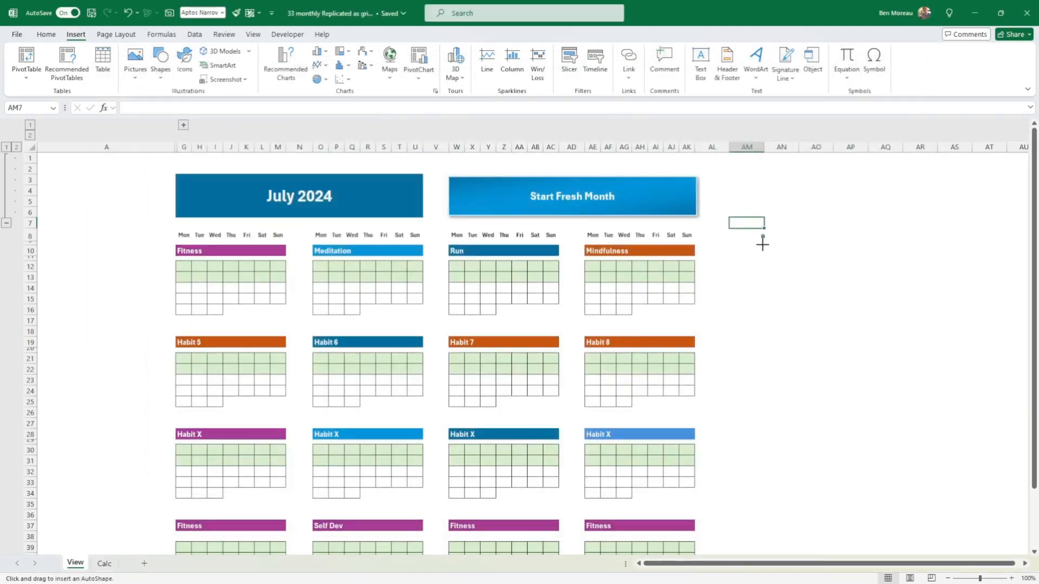
pyautogui.moveTo(763, 235); pyautogui.dragTo(851, 269)
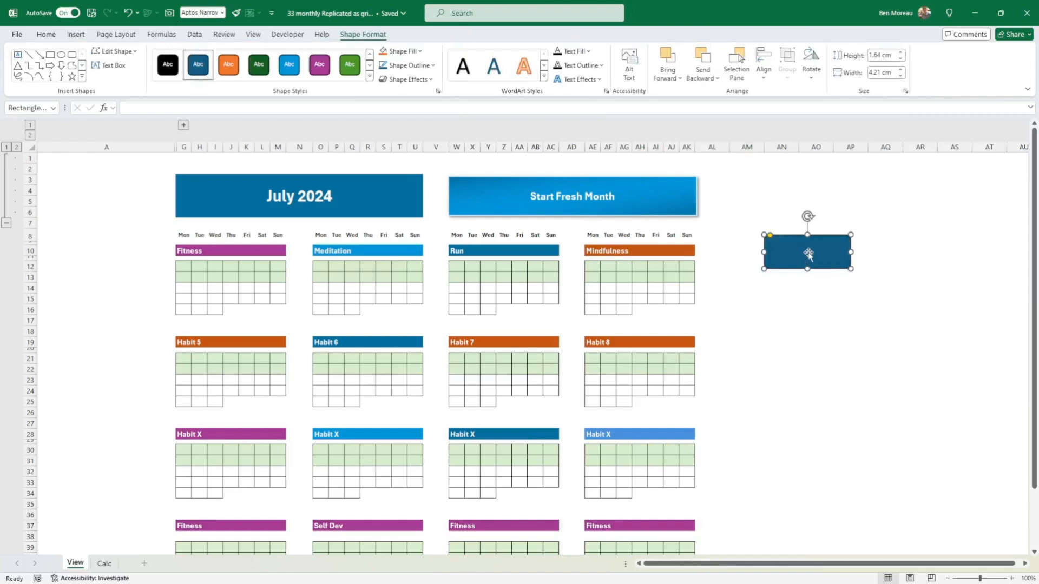
pyautogui.write('gggg')
pyautogui.click(818, 274)
pyautogui.click(822, 267)
pyautogui.press('Delete')
# - View the gradient fill variations available for the Start Fresh Month button without applying one
pyautogui.click(675, 211)
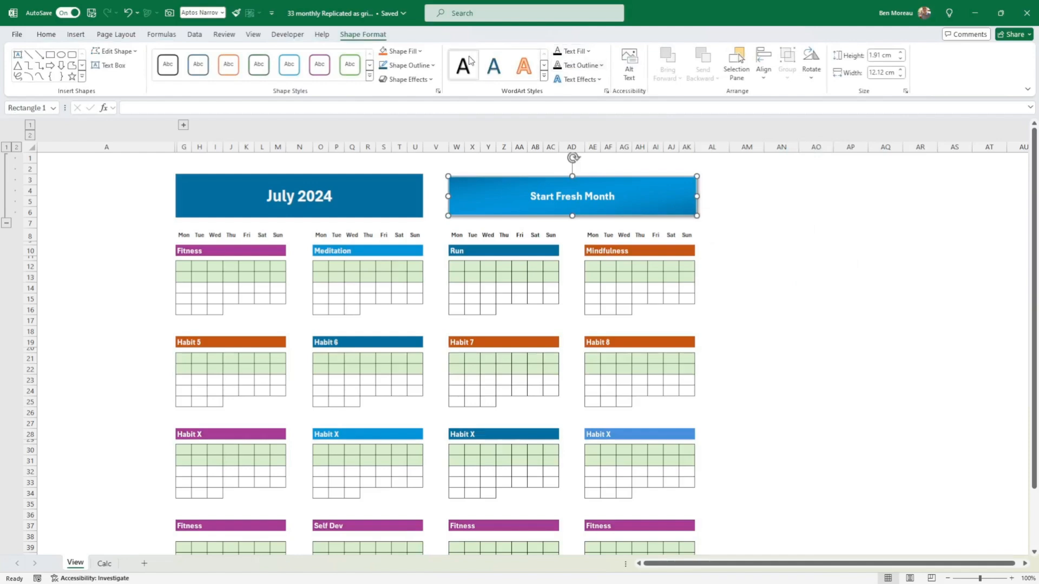
pyautogui.click(421, 51)
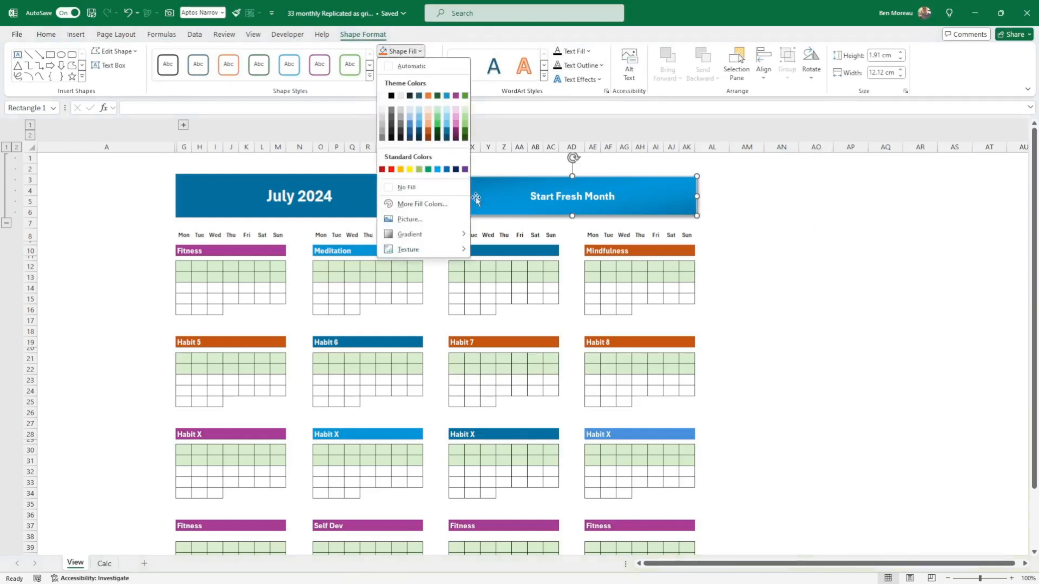
pyautogui.moveTo(449, 234)
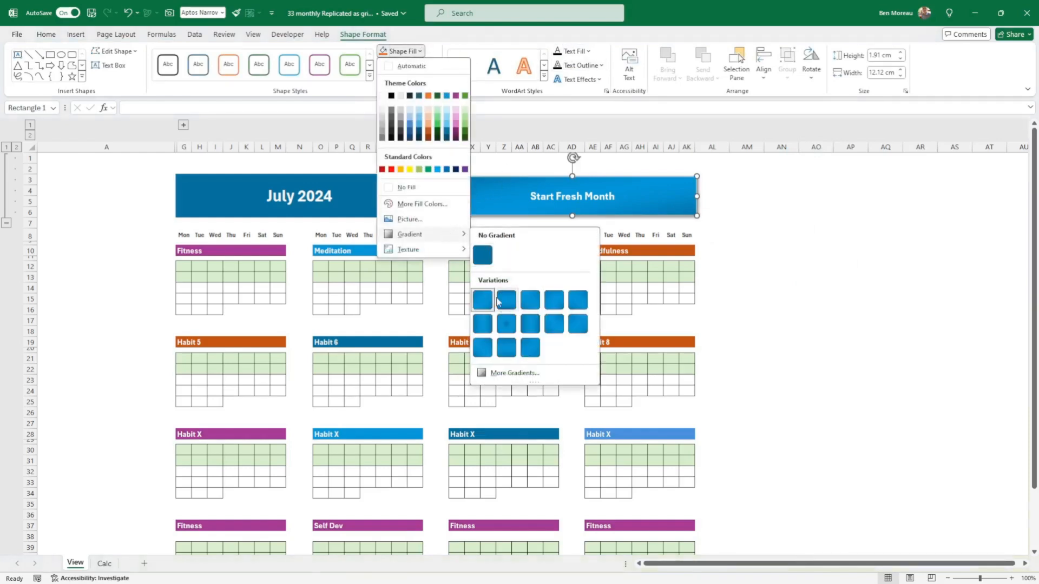
pyautogui.click(782, 279)
pyautogui.click(789, 260)
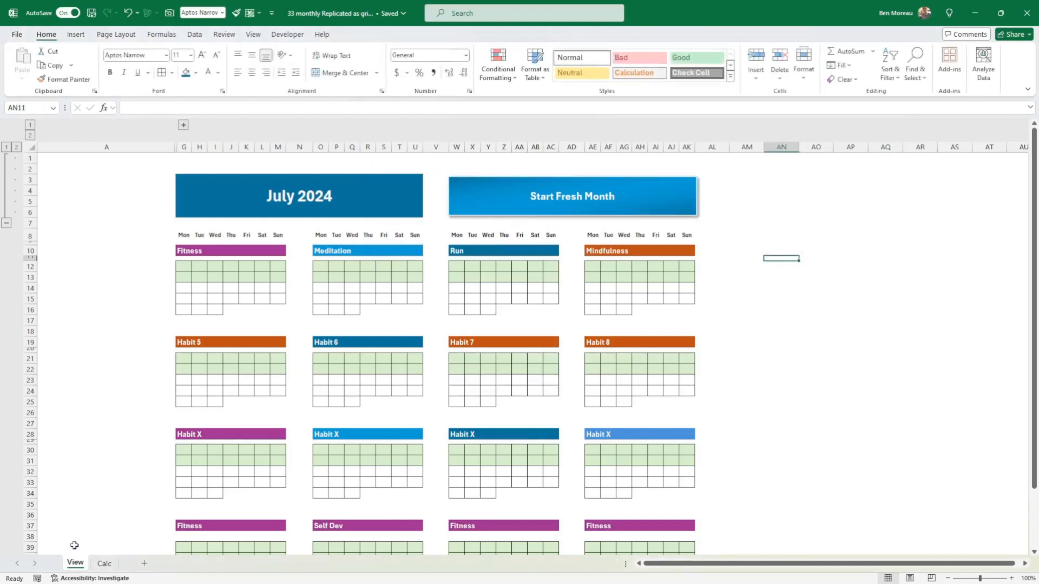
pyautogui.click(756, 296)
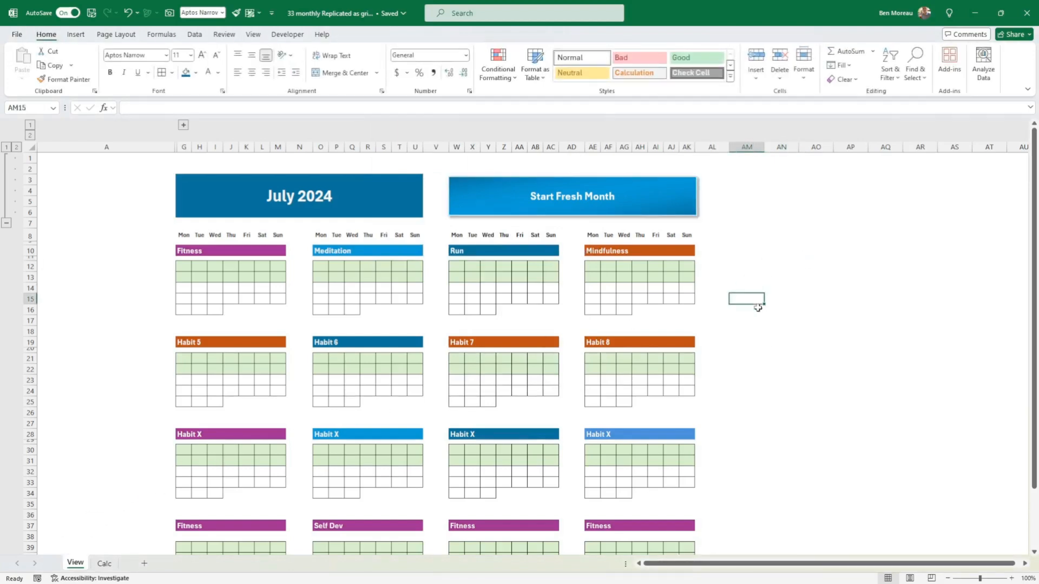
# - Start recording a macro named clearmonth, stored in this workbook
pyautogui.scroll(-1, 760, 318)
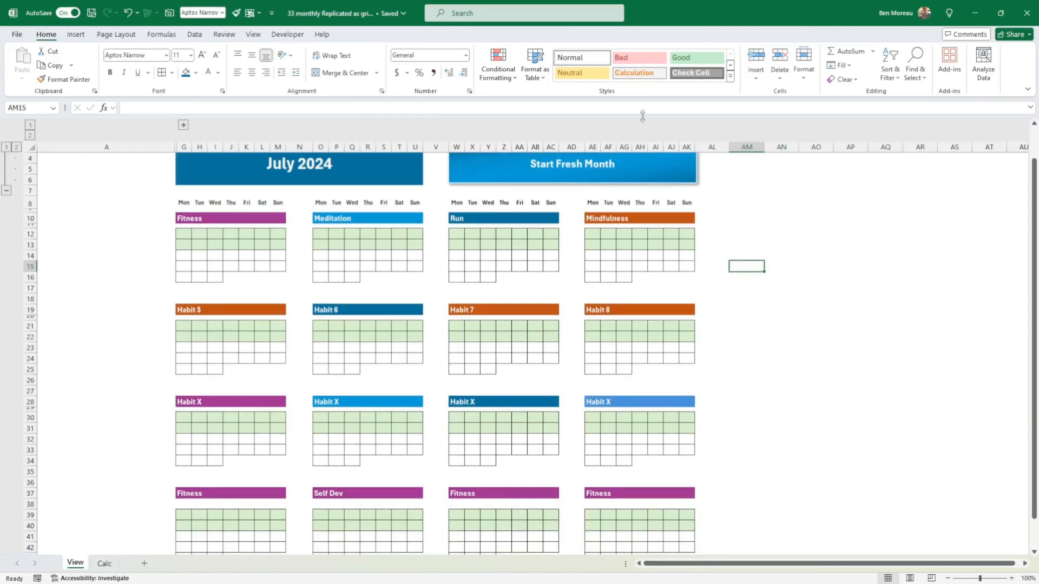
pyautogui.click(287, 34)
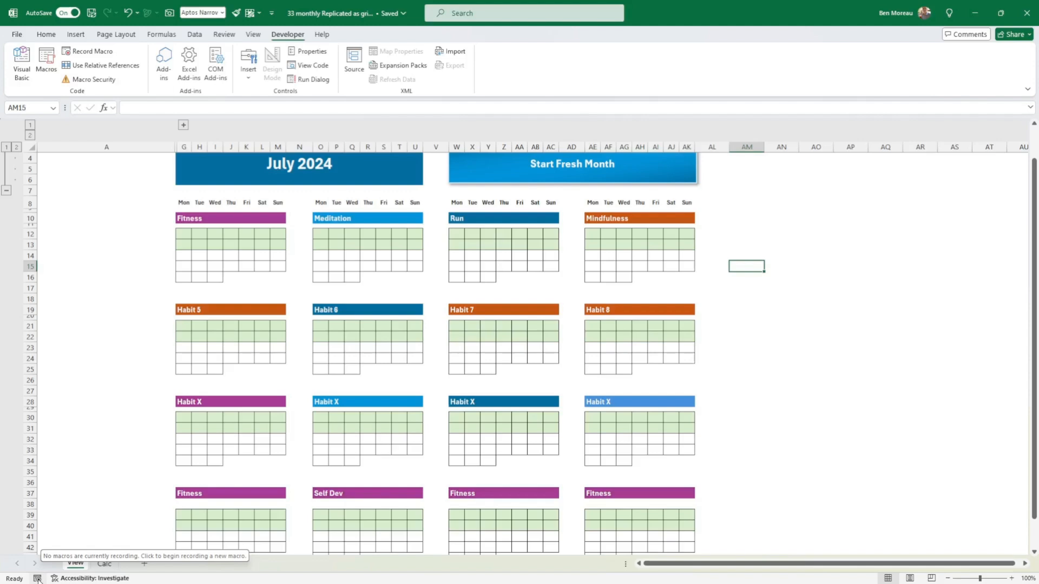
pyautogui.click(37, 579)
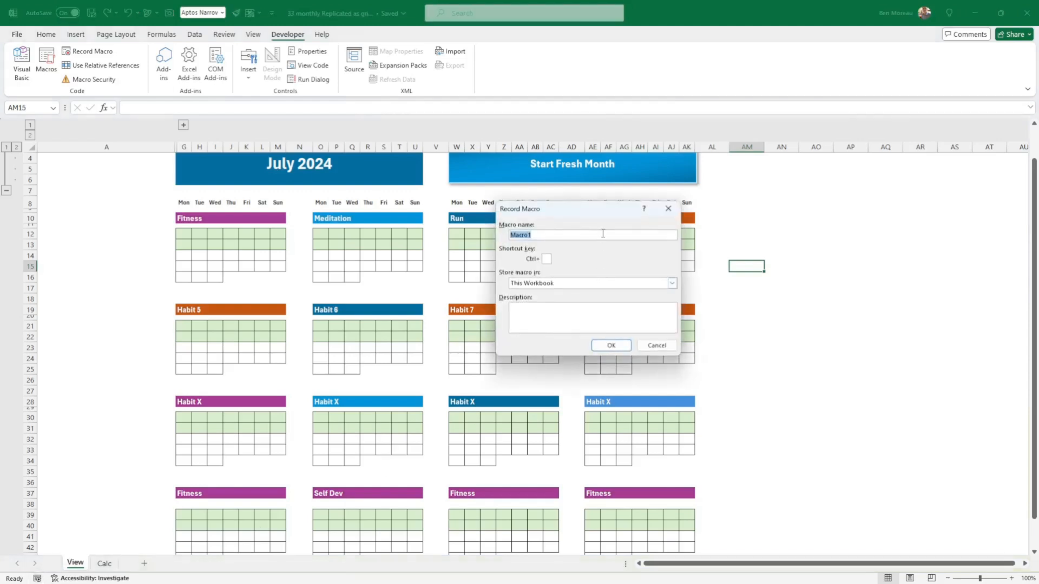
pyautogui.write('clearmonth')
pyautogui.click(618, 343)
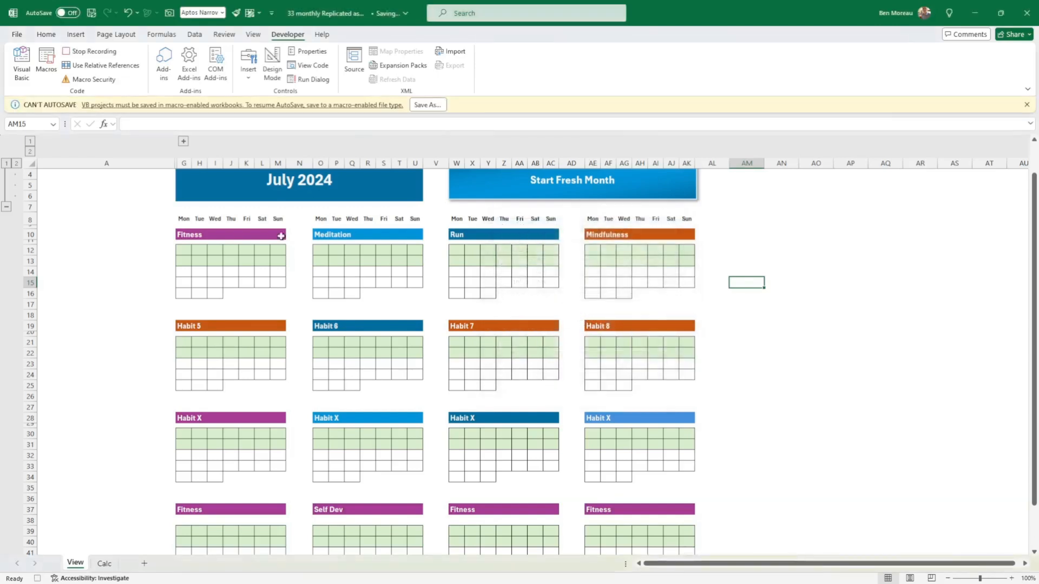
# - Clear the contents of G12:AK17, G21:AL26, G30:AL35 and G39:AK45 within the macro and stop recording
pyautogui.moveTo(184, 250); pyautogui.dragTo(693, 303)
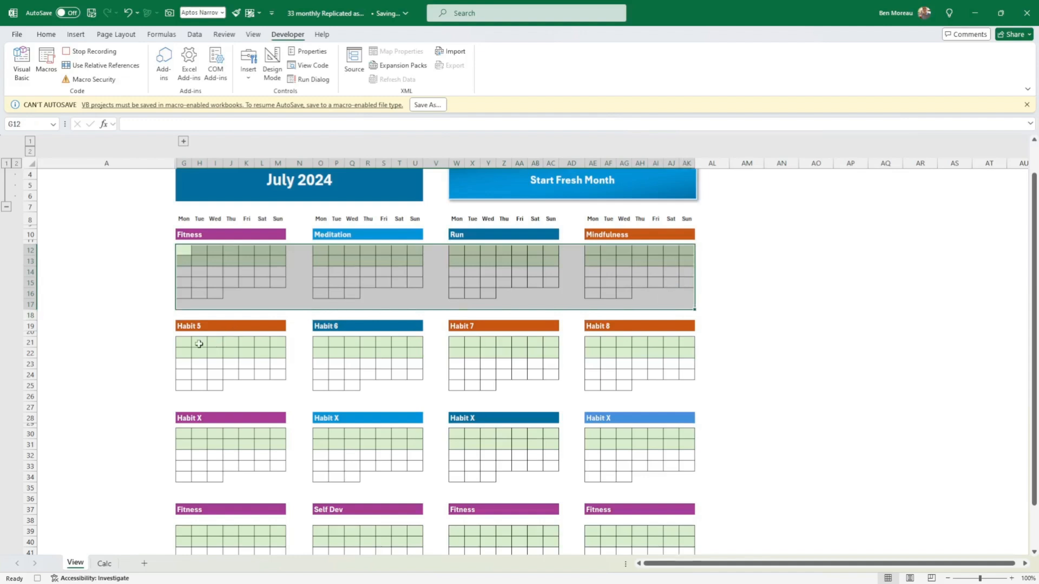
pyautogui.moveTo(189, 344); pyautogui.dragTo(699, 395)
pyautogui.moveTo(190, 342); pyautogui.dragTo(697, 398)
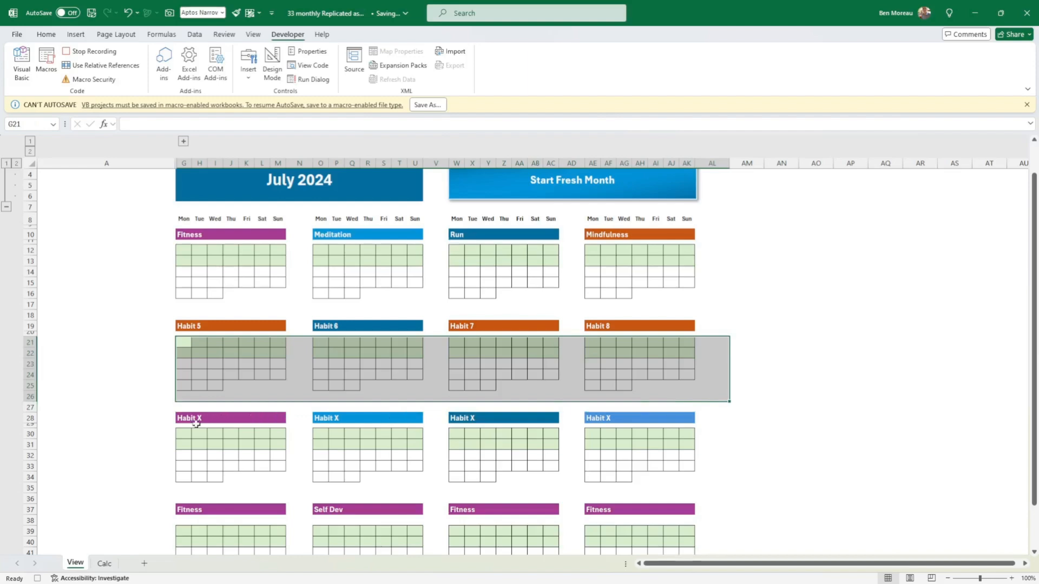
pyautogui.moveTo(182, 433); pyautogui.dragTo(692, 487)
pyautogui.scroll(-3, 492, 455)
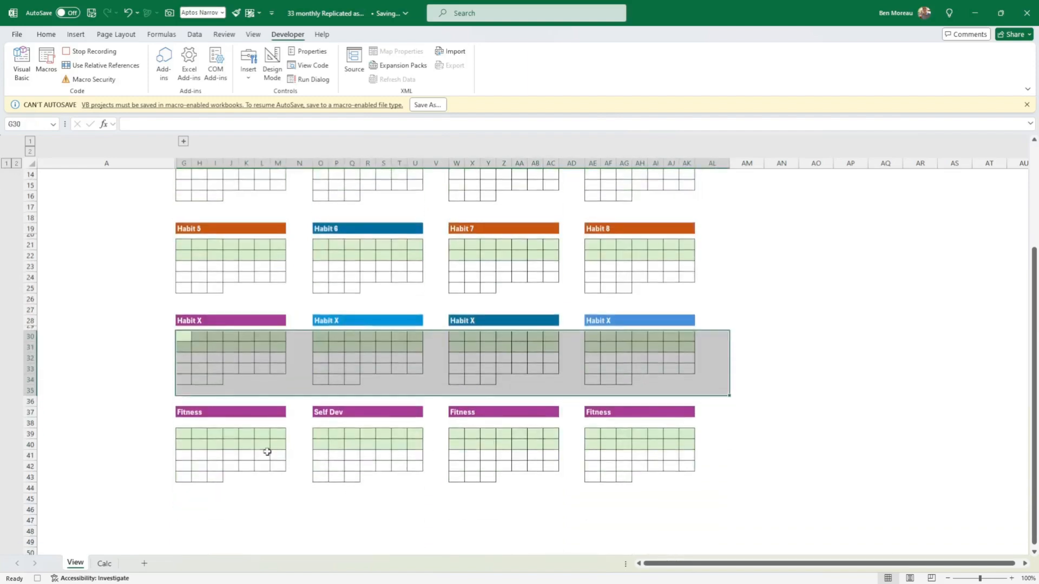
pyautogui.moveTo(182, 434); pyautogui.dragTo(683, 495)
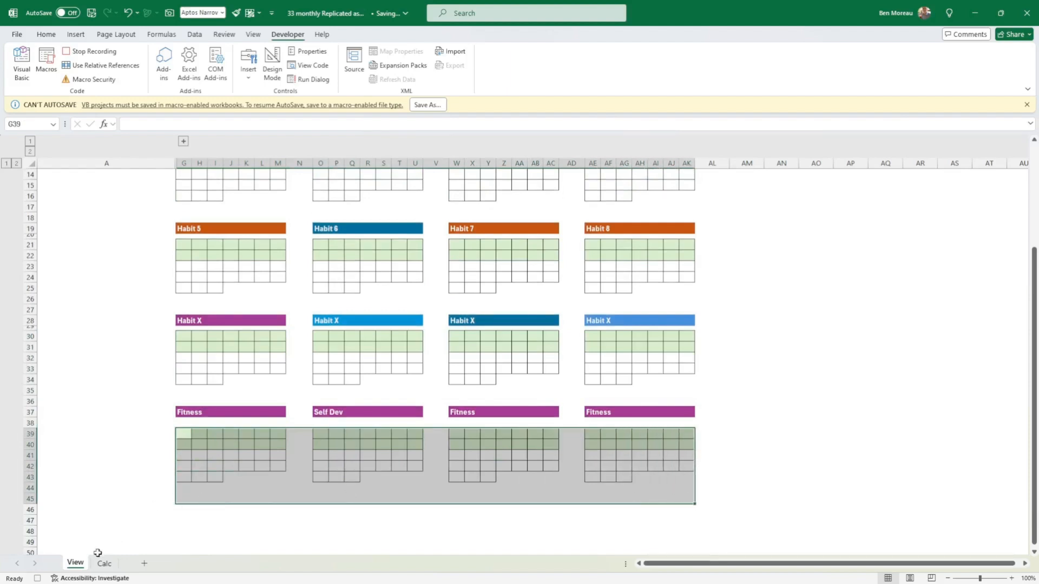
pyautogui.click(37, 579)
pyautogui.click(149, 423)
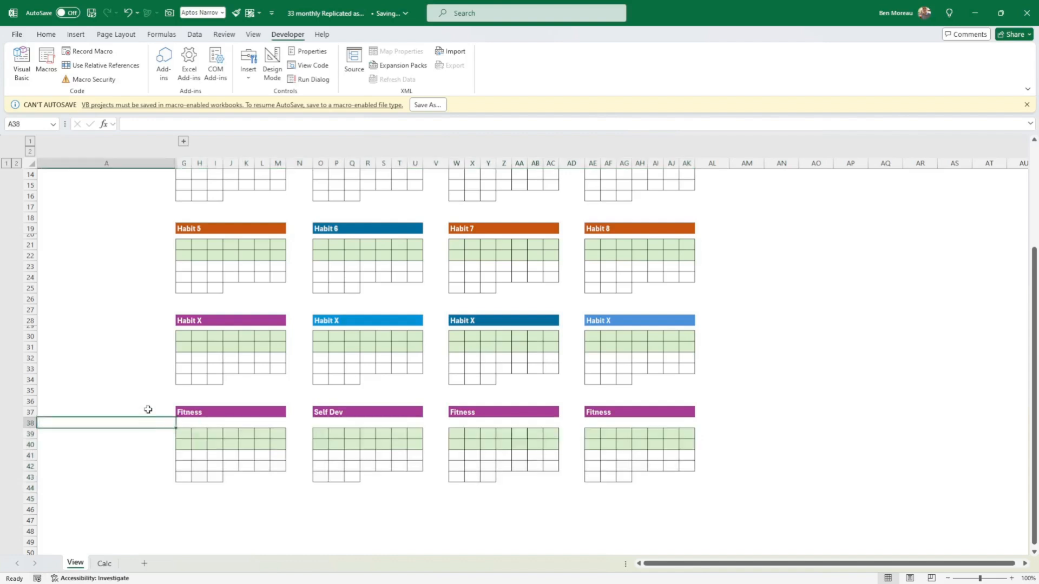
# - Save the workbook as an Excel Macro-Enabled Workbook (*.xlsm) under the name 33 monthly Replicated as grids
pyautogui.scroll(5, 148, 410)
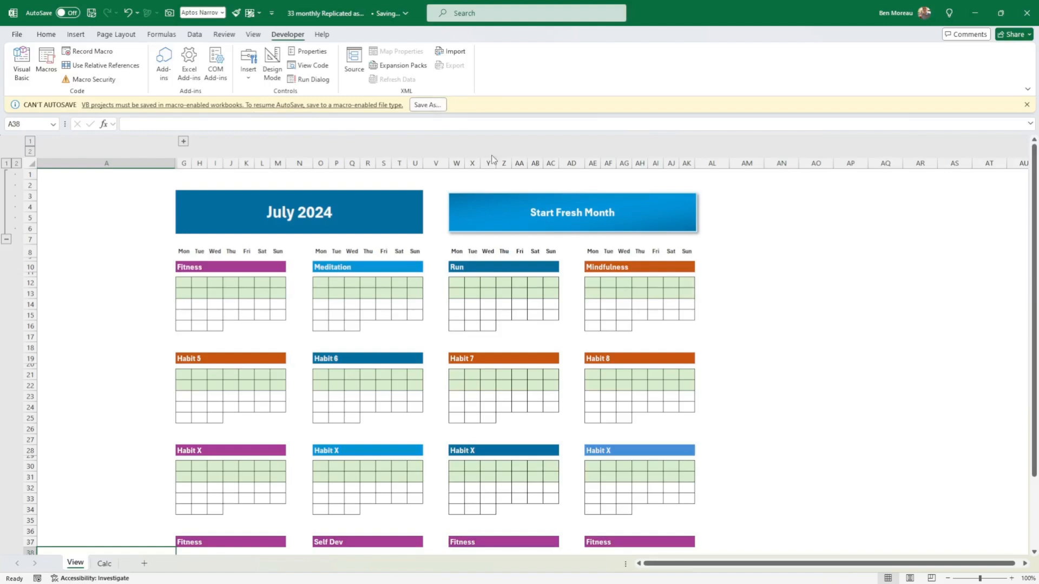
pyautogui.click(425, 104)
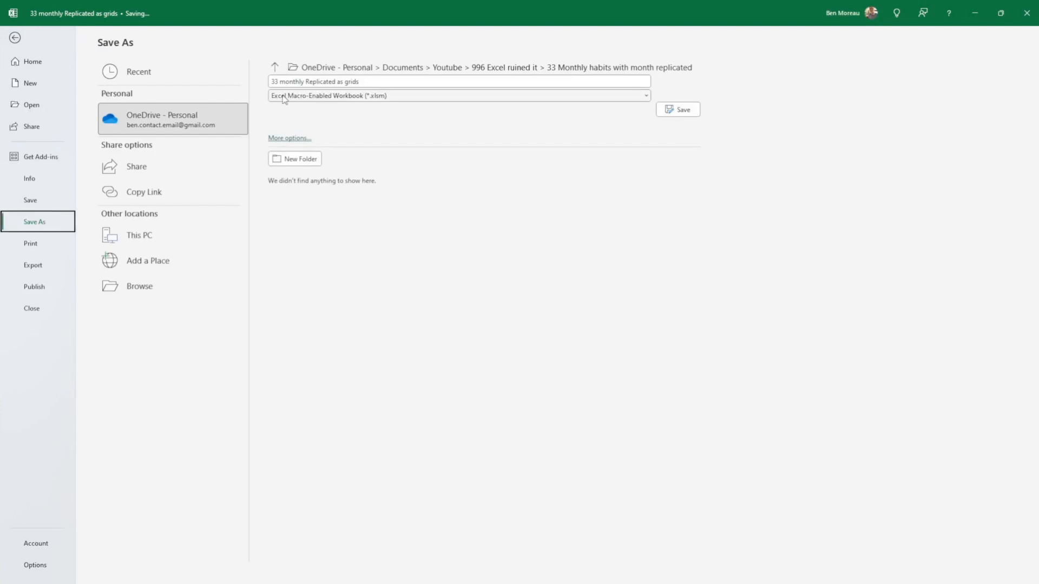
pyautogui.click(349, 102)
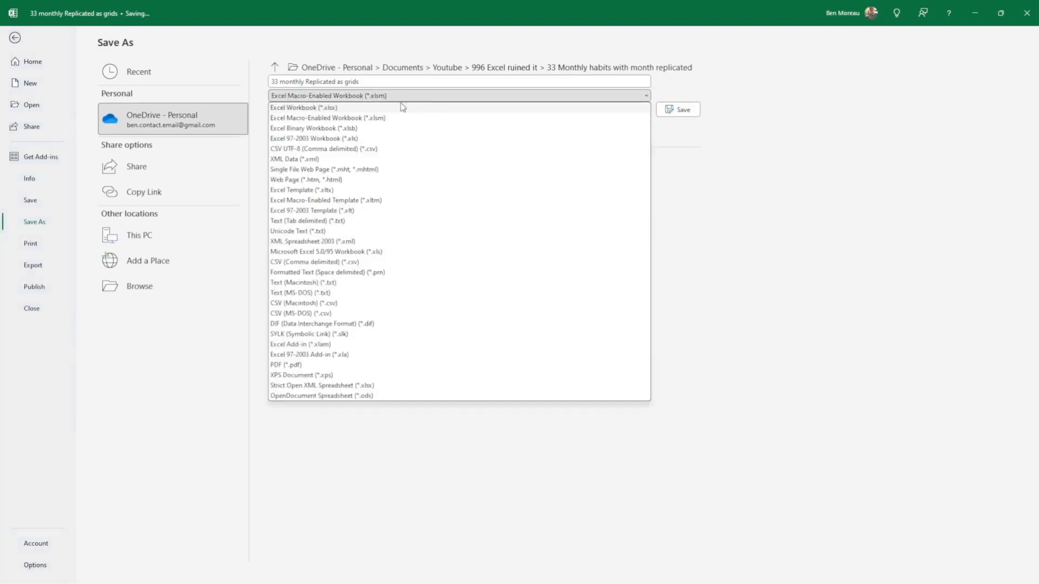
pyautogui.click(328, 118)
pyautogui.click(678, 110)
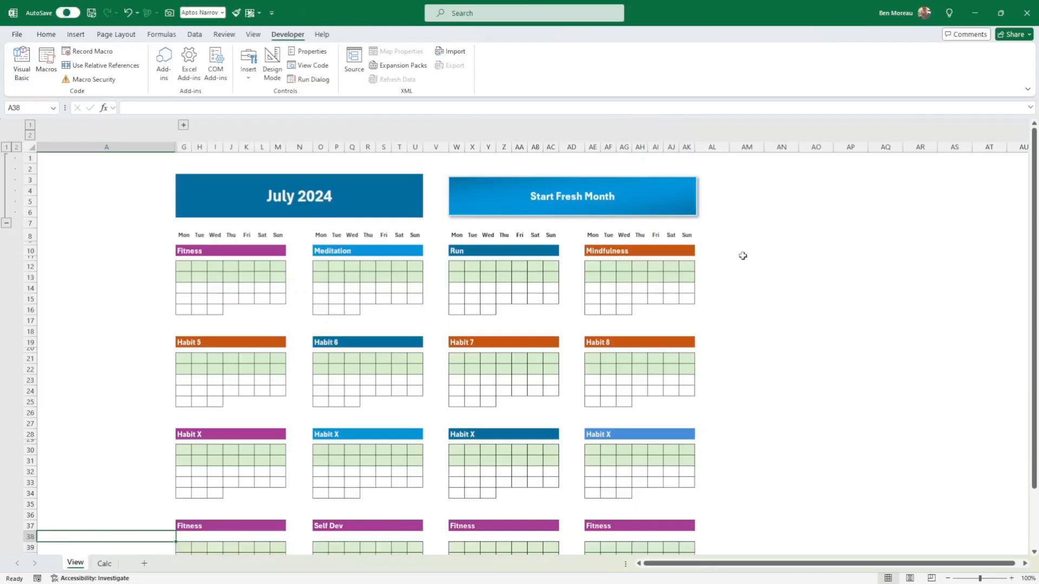
# - Assign the clearmonth macro to the Start Fresh Month button and deselect the shape
pyautogui.click(724, 254)
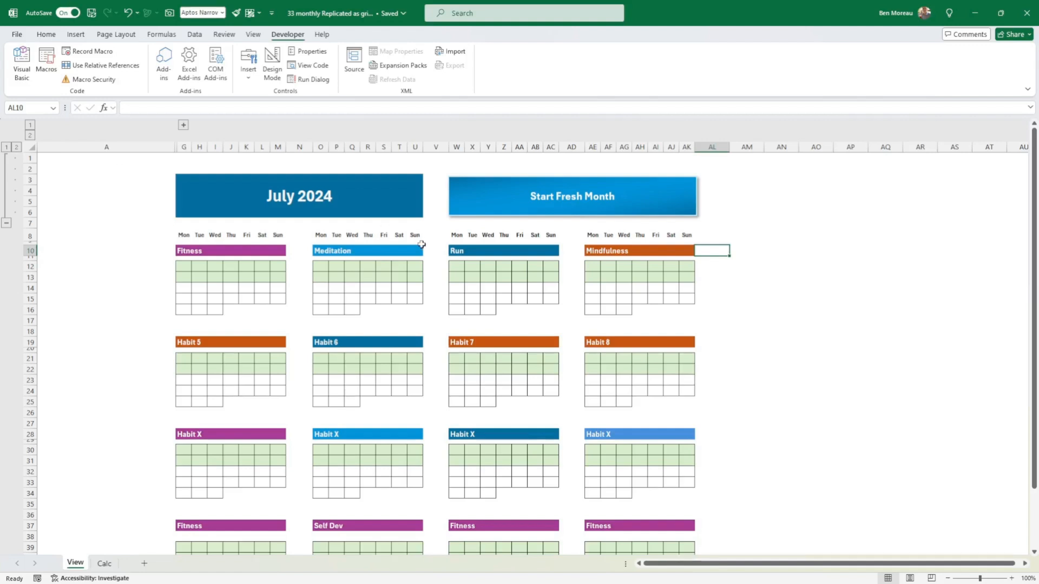
pyautogui.click(732, 224)
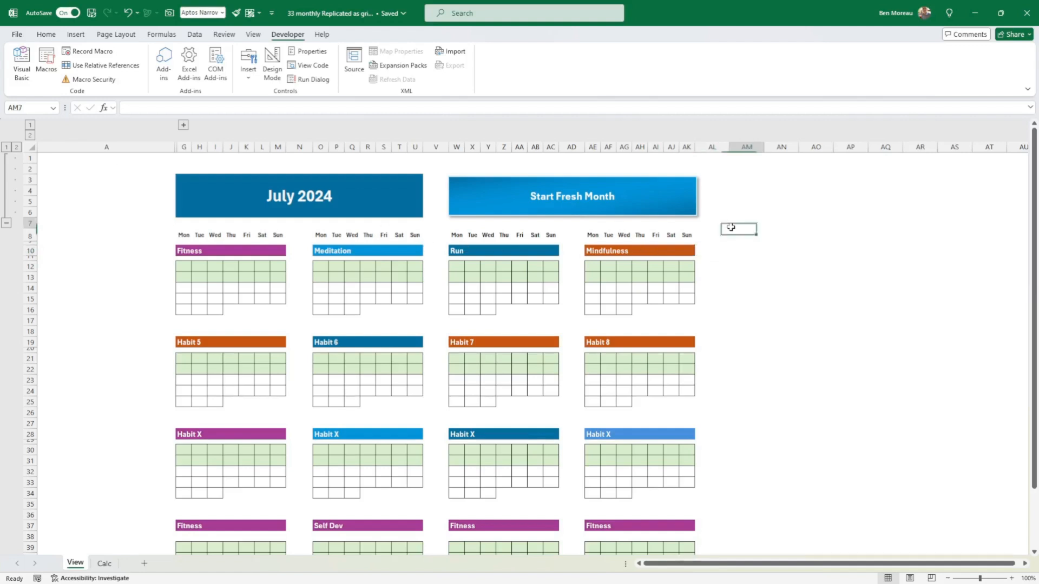
pyautogui.click(632, 216)
pyautogui.rightClick(632, 215)
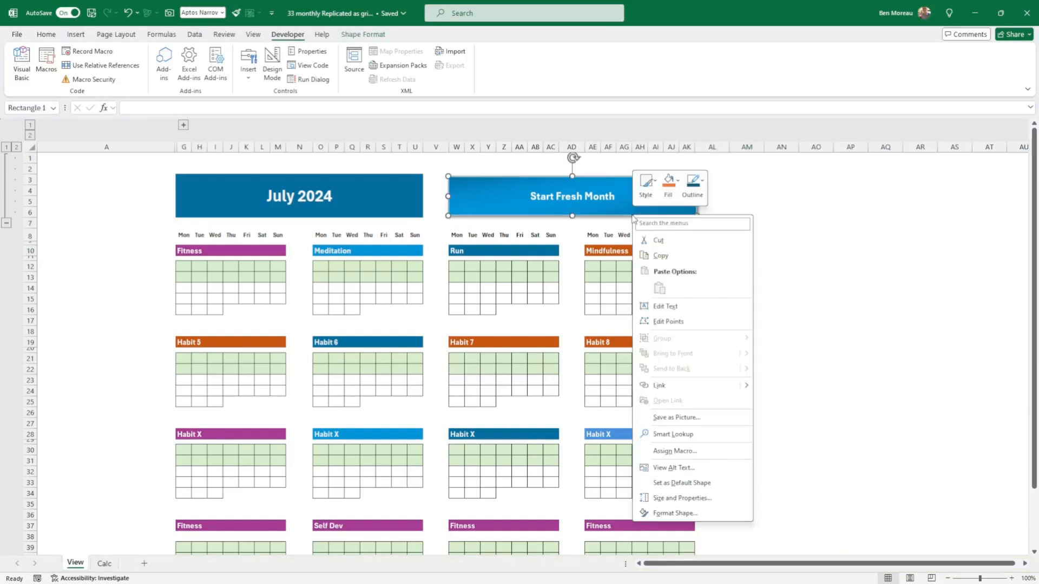
pyautogui.press('Escape')
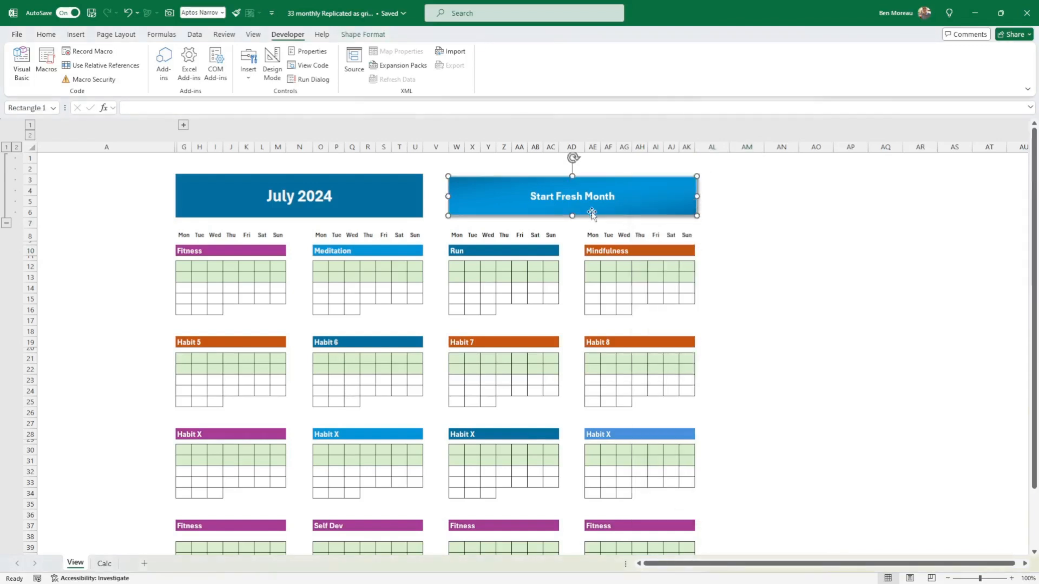
pyautogui.rightClick(592, 213)
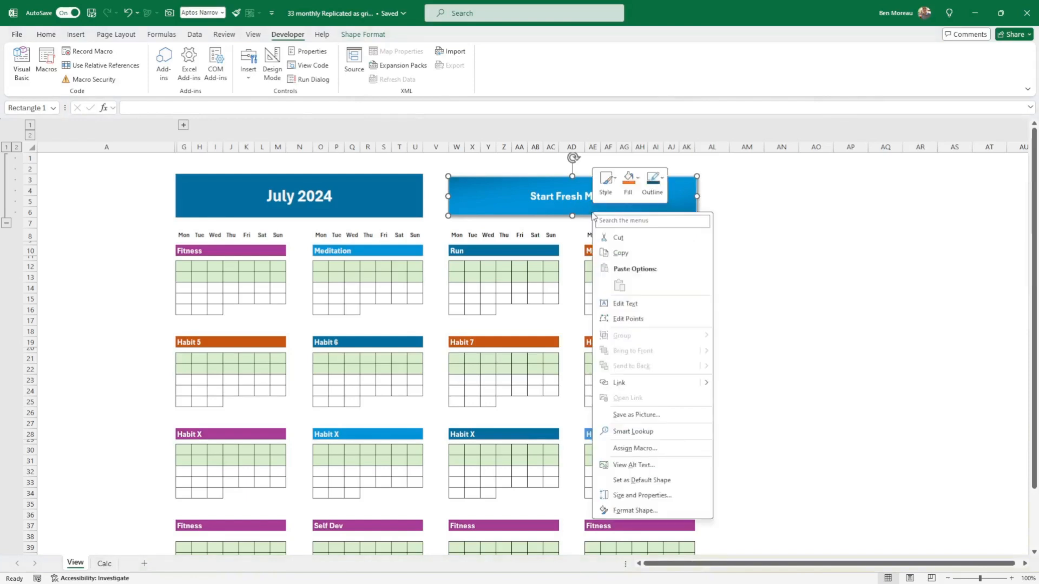
pyautogui.click(642, 450)
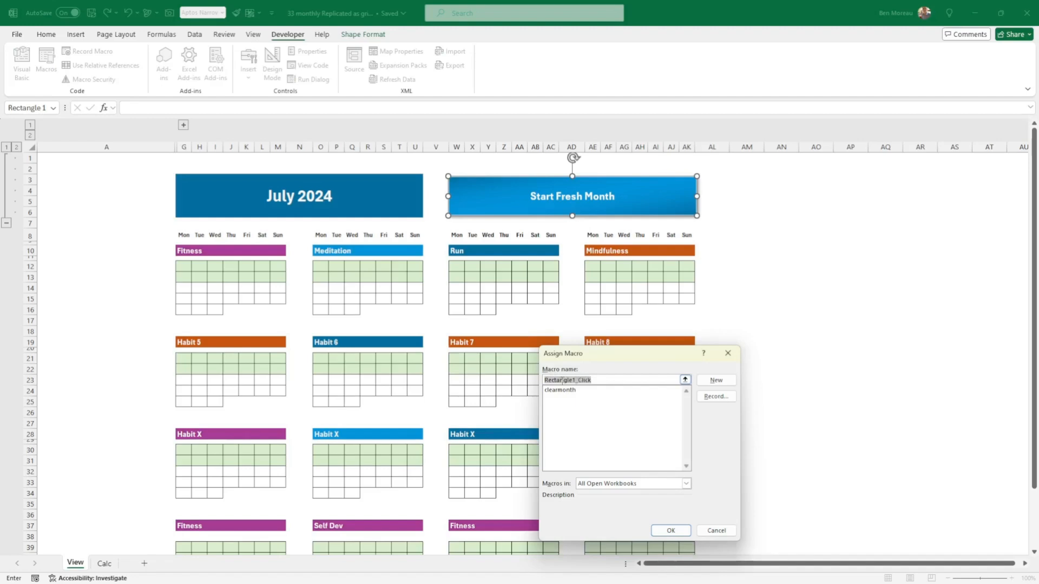
pyautogui.click(563, 390)
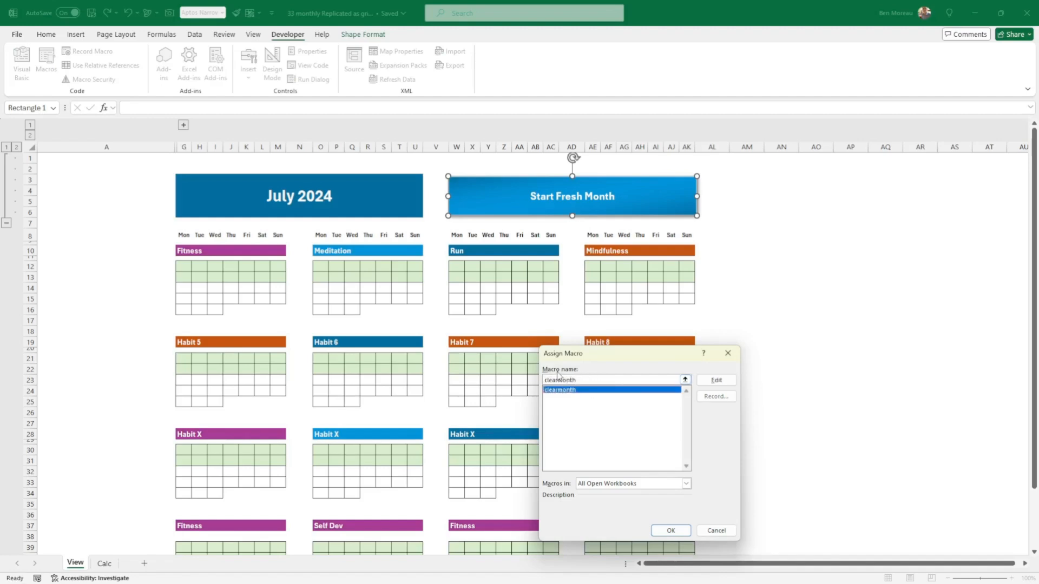
pyautogui.click(667, 531)
pyautogui.click(742, 344)
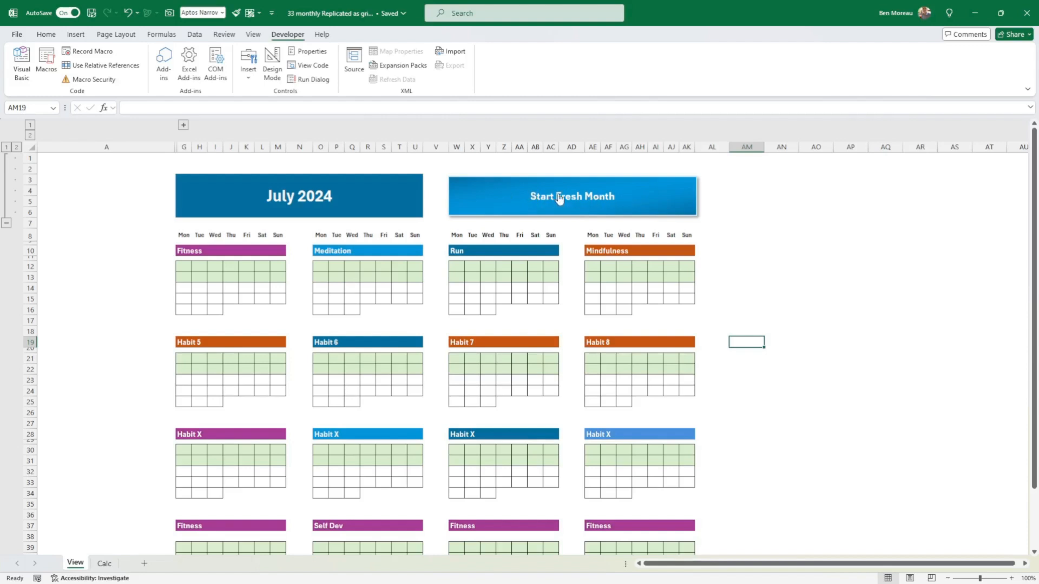
# - Enter 1 for Thursday to Saturday in the second week of the Meditation grid as test data
pyautogui.scroll(-1, 760, 283)
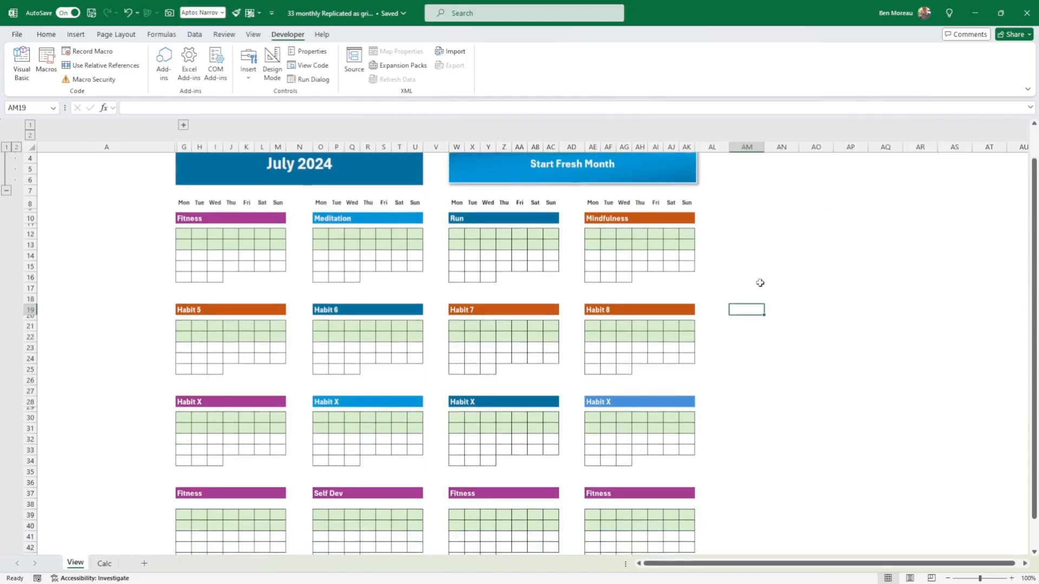
pyautogui.scroll(-2, 760, 284)
pyautogui.scroll(4, 764, 291)
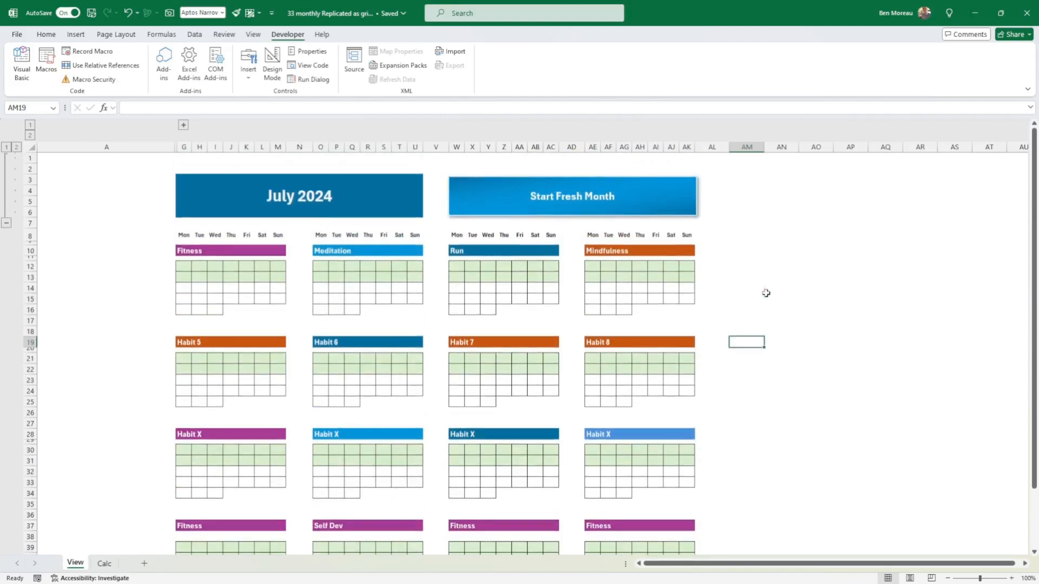
pyautogui.click(370, 277)
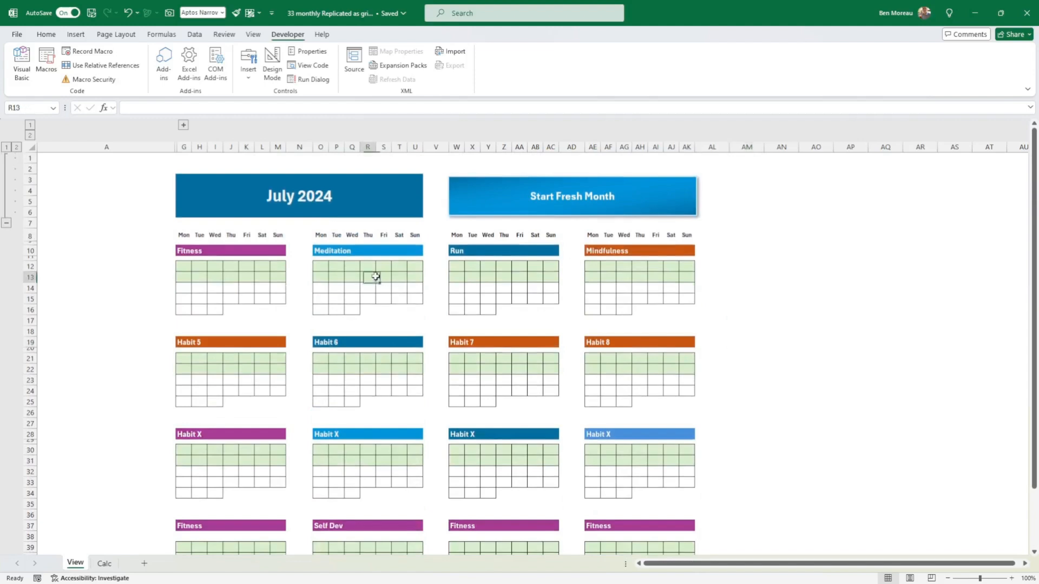
pyautogui.write('1')
pyautogui.press('Right')
pyautogui.write('1')
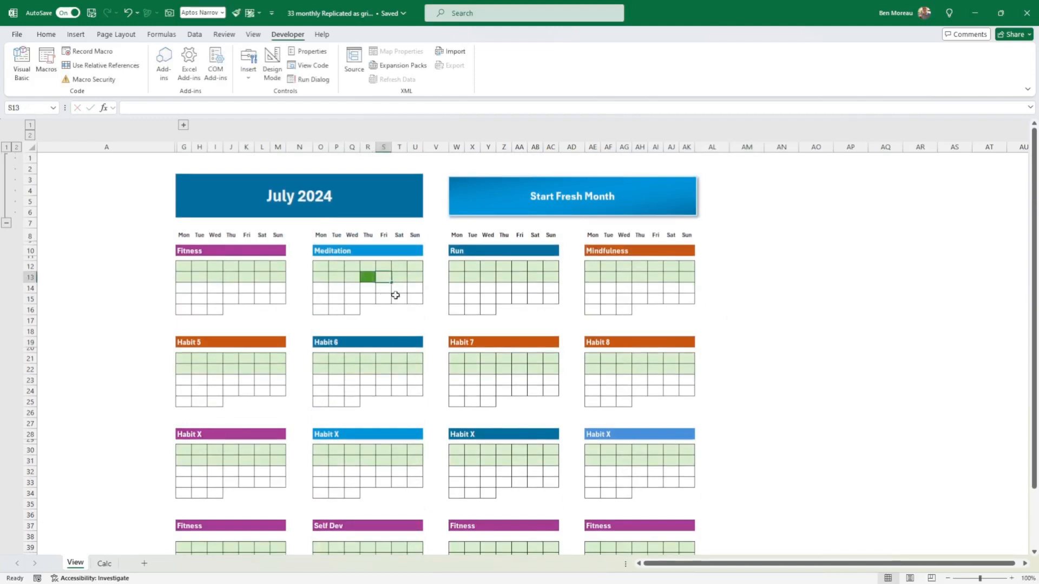
pyautogui.press('Right')
pyautogui.write('1')
# - Enter 1 for Wednesday to Saturday in the second week of the Run grid
pyautogui.press('Right')
pyautogui.press('Right')
pyautogui.press('Right')
pyautogui.press('Right')
pyautogui.press('Right')
pyautogui.write('1')
pyautogui.press('Right')
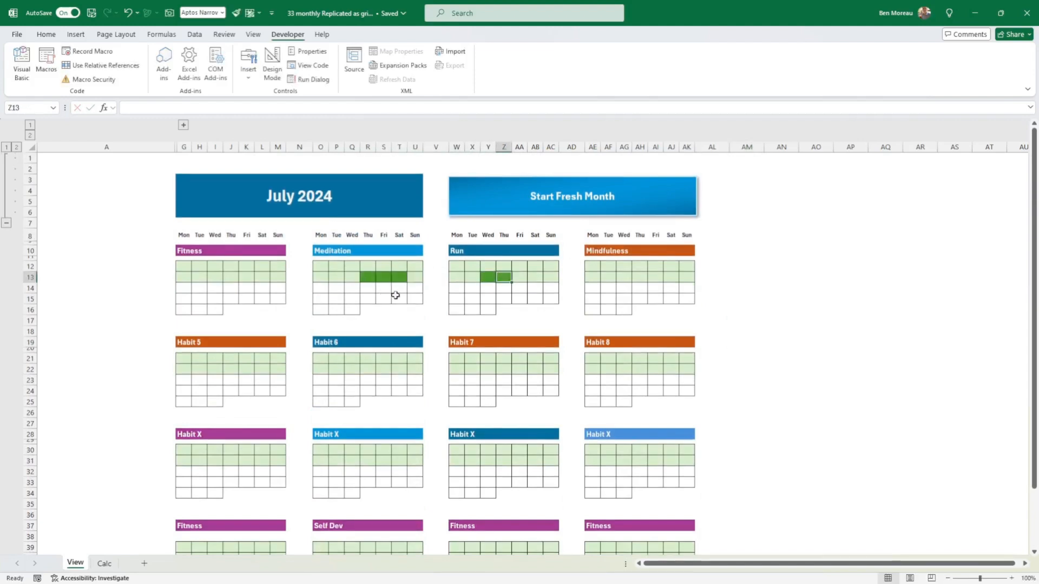
pyautogui.write('1')
pyautogui.press('Right')
pyautogui.write('1')
pyautogui.press('Right')
pyautogui.write('1')
pyautogui.press('Return')
# - Enter 1 for Thursday to Saturday in the second week of the Habit 7 grid
pyautogui.press('Down')
pyautogui.press('Down')
pyautogui.press('Down')
pyautogui.press('Down')
pyautogui.press('Down')
pyautogui.press('Down')
pyautogui.press('Down')
pyautogui.press('Left')
pyautogui.press('Left')
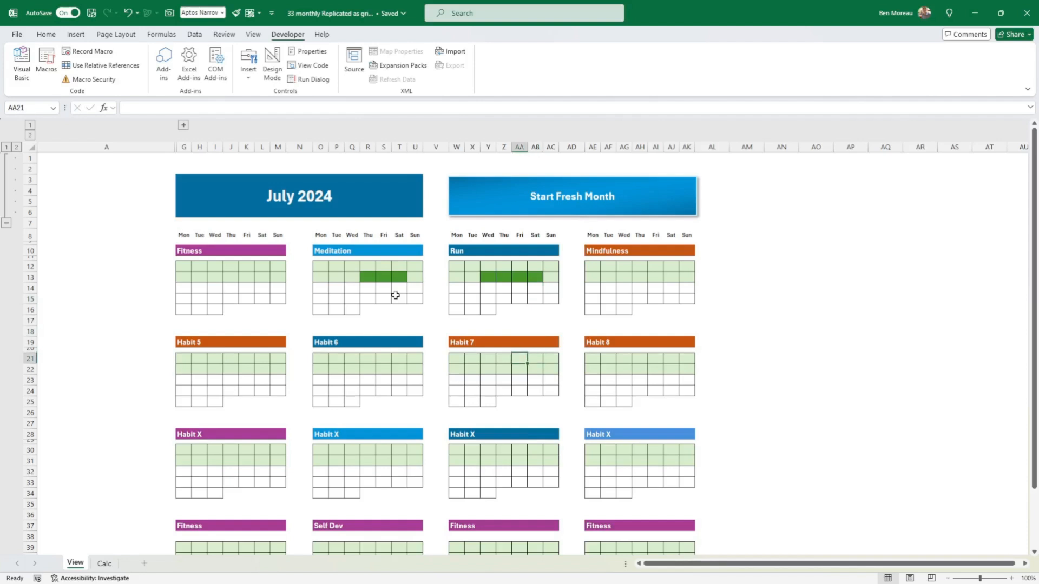
pyautogui.press('Down')
pyautogui.write('1')
pyautogui.press('Right')
pyautogui.write('1')
pyautogui.press('Right')
pyautogui.write('1')
pyautogui.press('Right')
# - Enter 1 for Tuesday to Friday in the second week of the Habit 8 grid
pyautogui.press('Right')
pyautogui.press('Right')
pyautogui.press('Right')
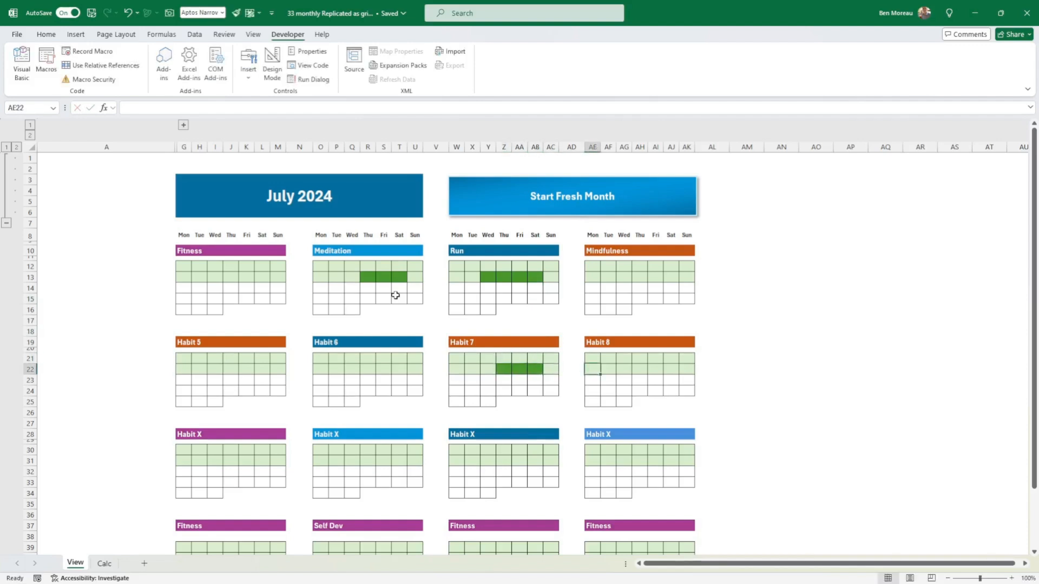
pyautogui.write('1')
pyautogui.press('Right')
pyautogui.write('1')
pyautogui.press('Right')
pyautogui.write('1')
pyautogui.press('Right')
pyautogui.write('1')
pyautogui.press('Return')
# - Enter 1 in AI31:AK31 of the Habit X grid below Habit 8 and test clearing all entries with the Start Fresh Month button
pyautogui.press('Down')
pyautogui.press('Down')
pyautogui.press('Down')
pyautogui.press('Down')
pyautogui.press('Down')
pyautogui.press('Down')
pyautogui.press('Down')
pyautogui.press('Down')
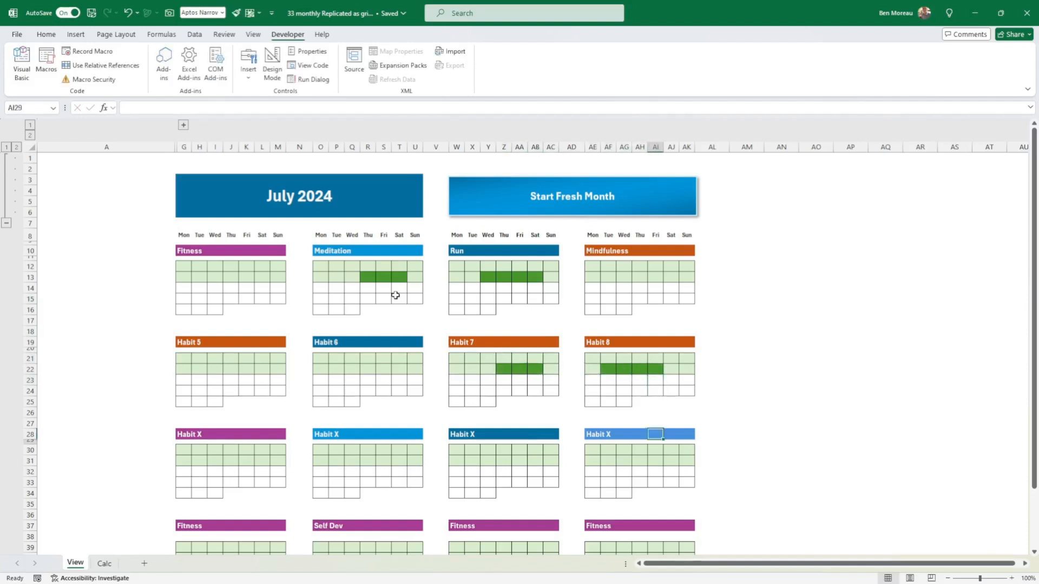
pyautogui.write('1')
pyautogui.press('Right')
pyautogui.write('1')
pyautogui.press('Right')
pyautogui.write('1')
pyautogui.press('Left')
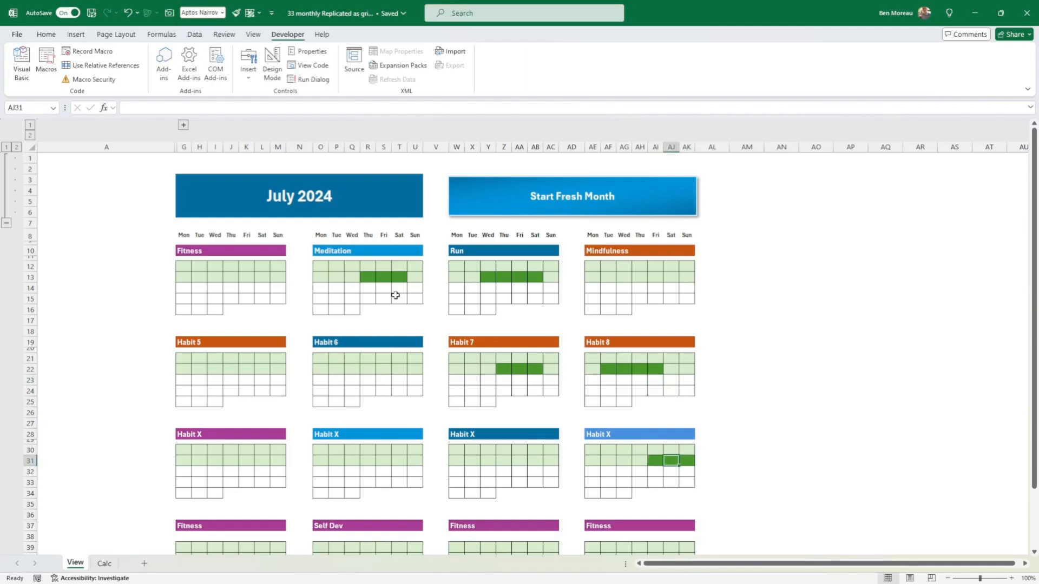
pyautogui.click(578, 198)
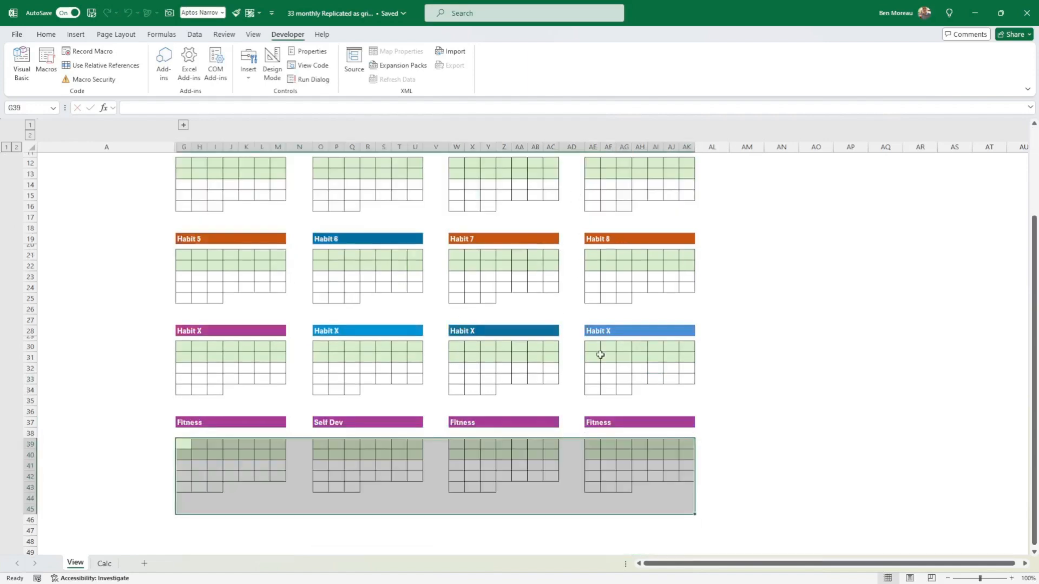
pyautogui.click(816, 320)
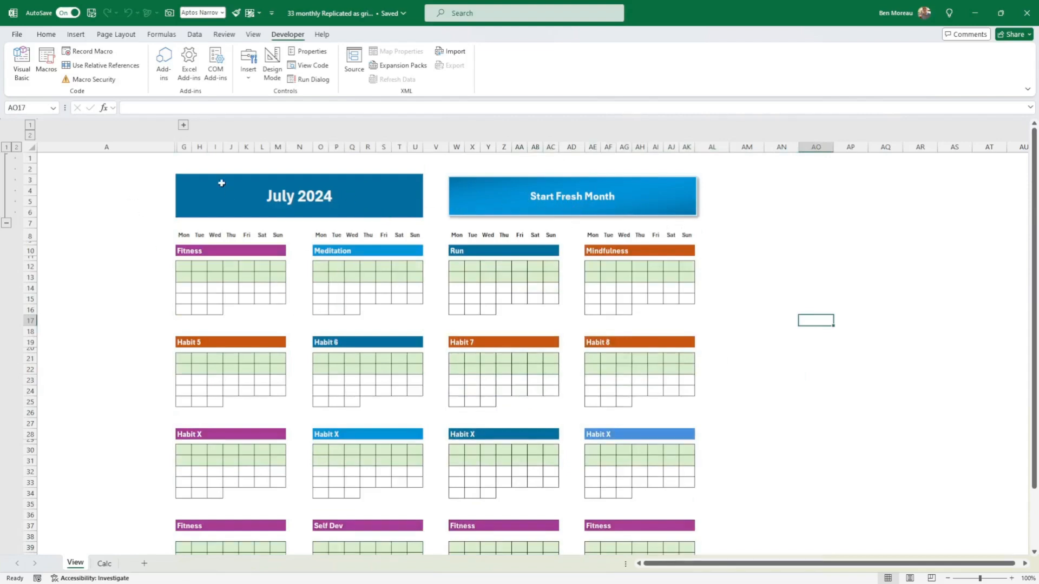
# - Expand the collapsed settings columns to inspect the month date and Now cells, and view the Calc sheet's supporting calculations
pyautogui.click(184, 127)
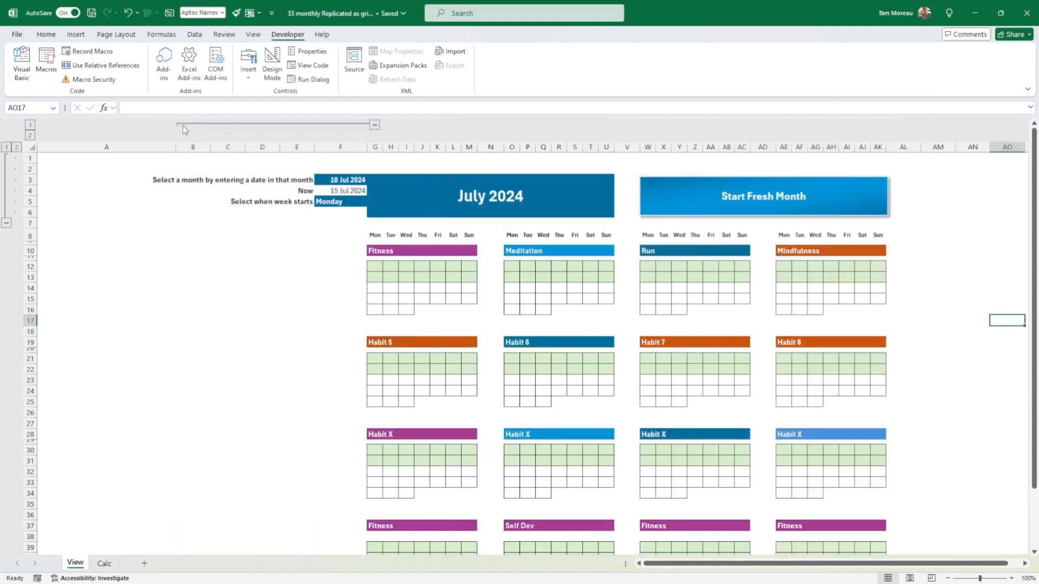
pyautogui.click(343, 180)
pyautogui.click(361, 193)
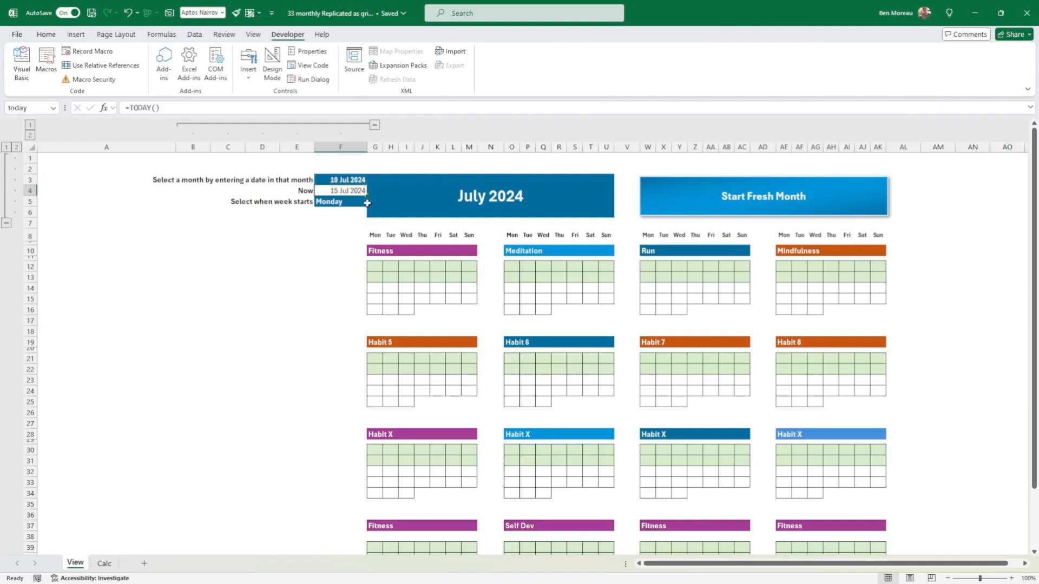
pyautogui.click(106, 565)
pyautogui.scroll(7, 474, 357)
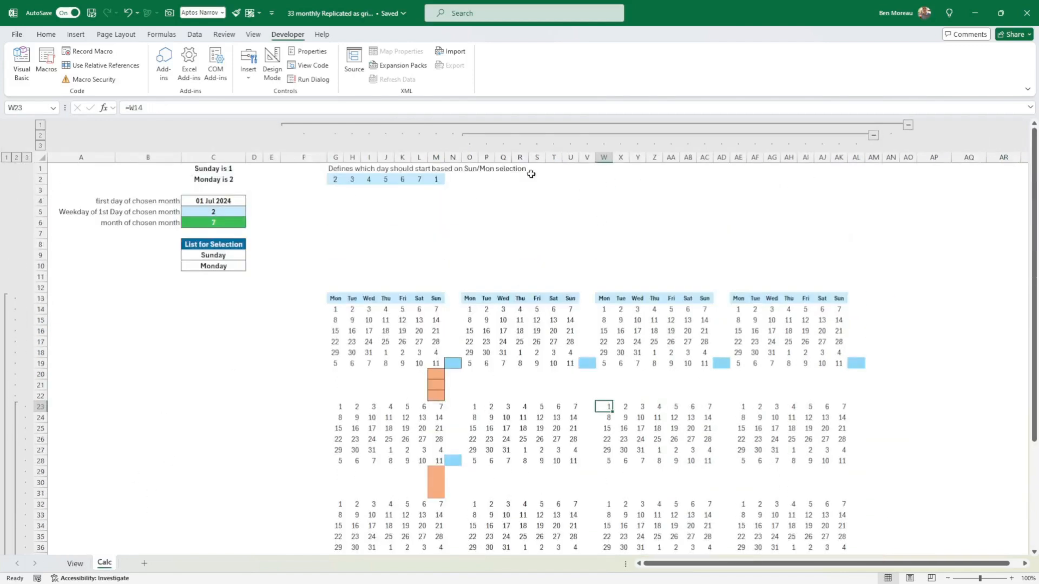
# - Collapse the grouped calculation columns on the Calc sheet and the grouped settings columns on the View sheet
pyautogui.click(908, 127)
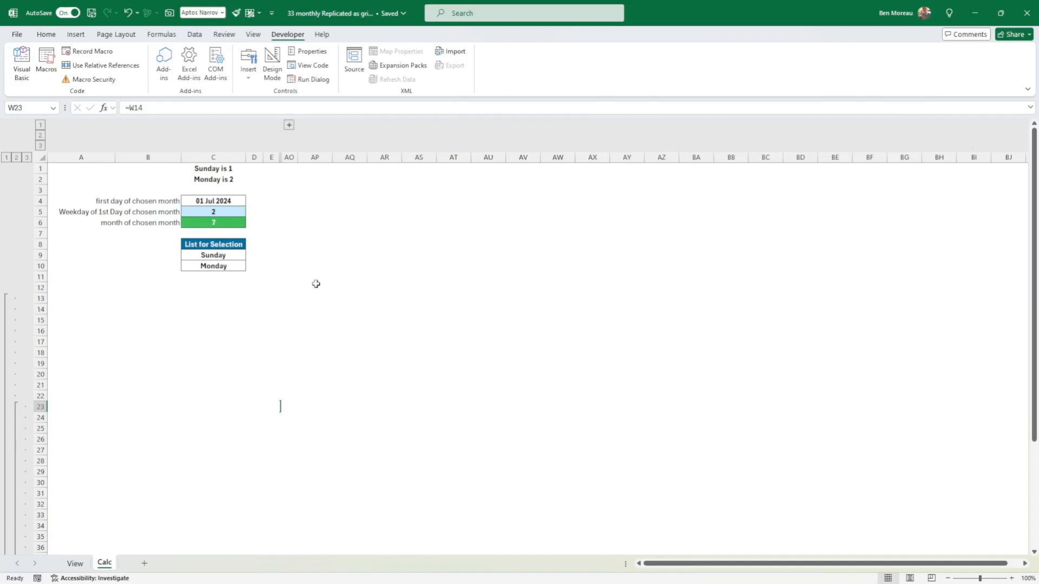
pyautogui.click(250, 306)
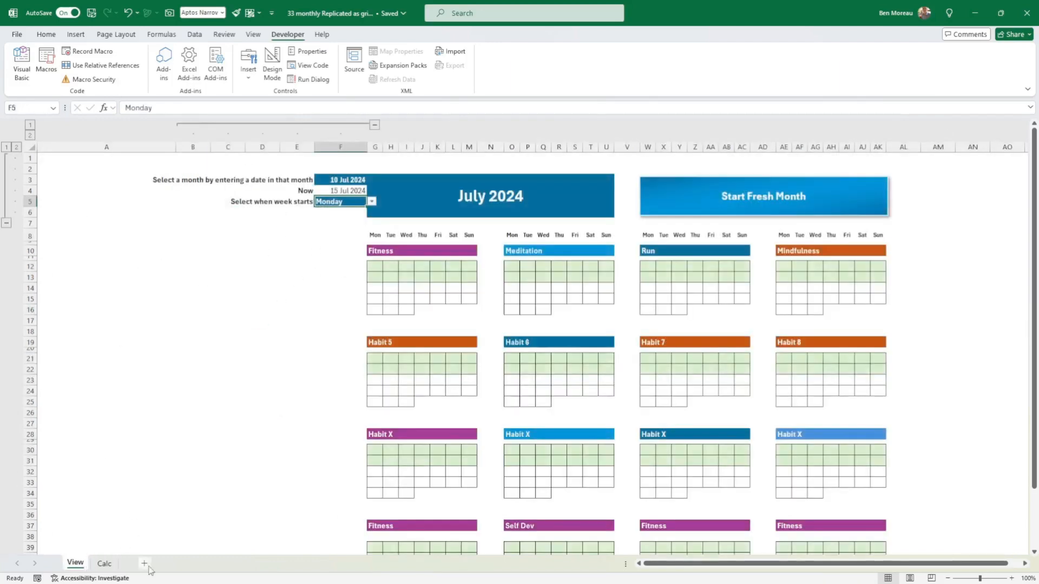
pyautogui.click(228, 411)
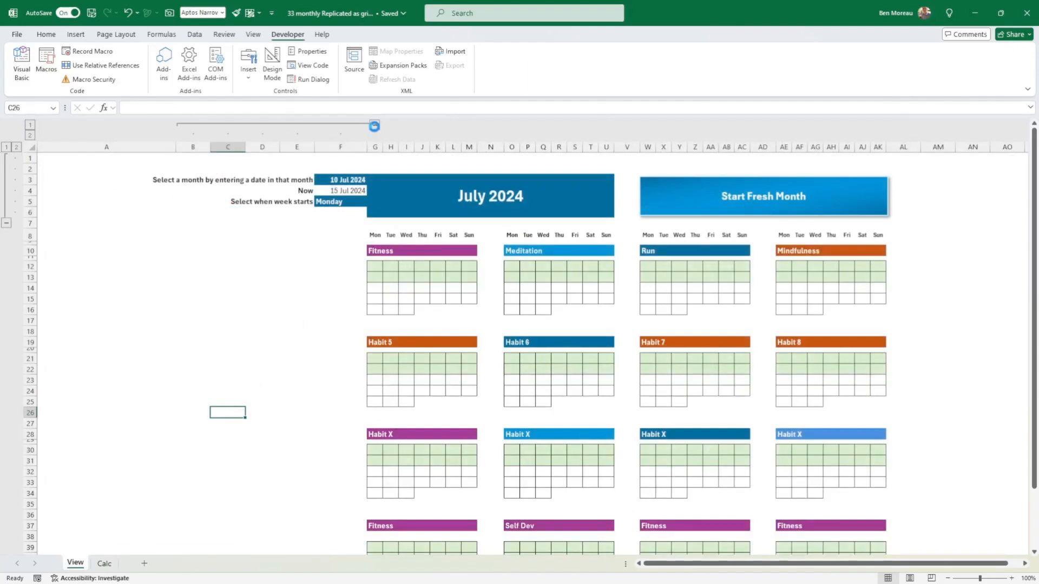
pyautogui.click(375, 125)
pyautogui.click(849, 341)
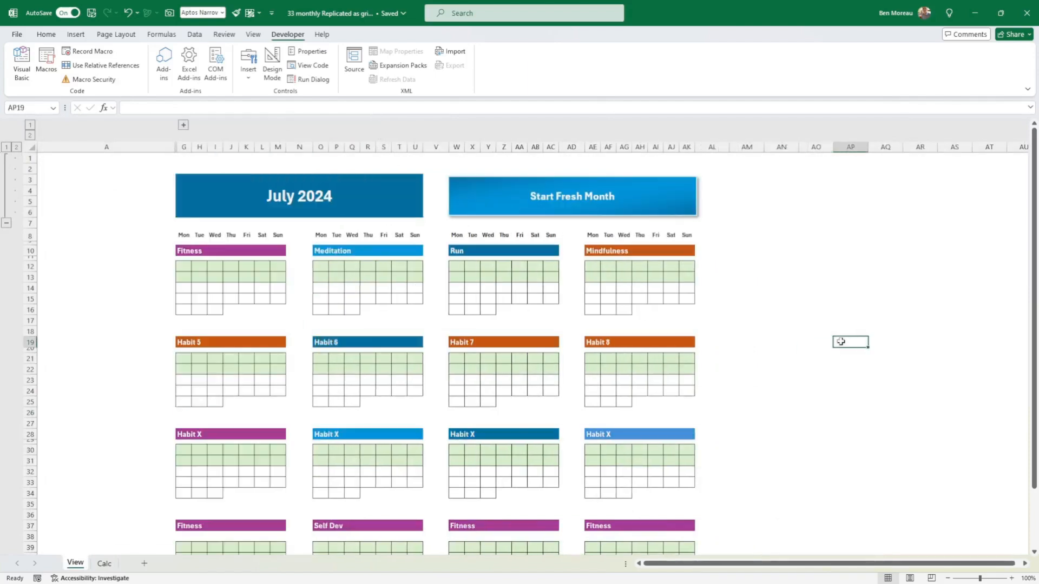
pyautogui.scroll(-2, 439, 412)
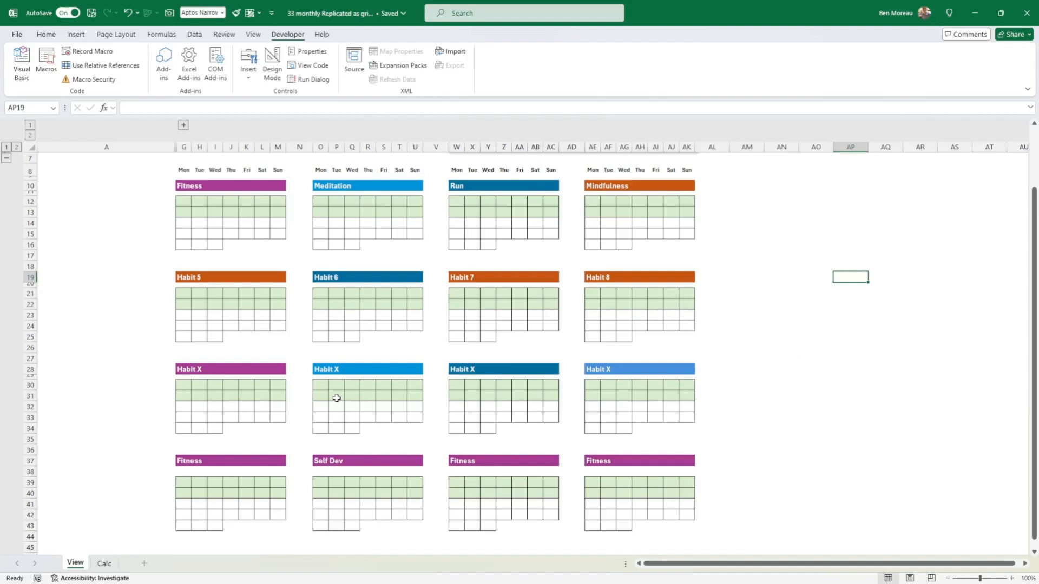
pyautogui.click(337, 399)
pyautogui.scroll(2, 359, 396)
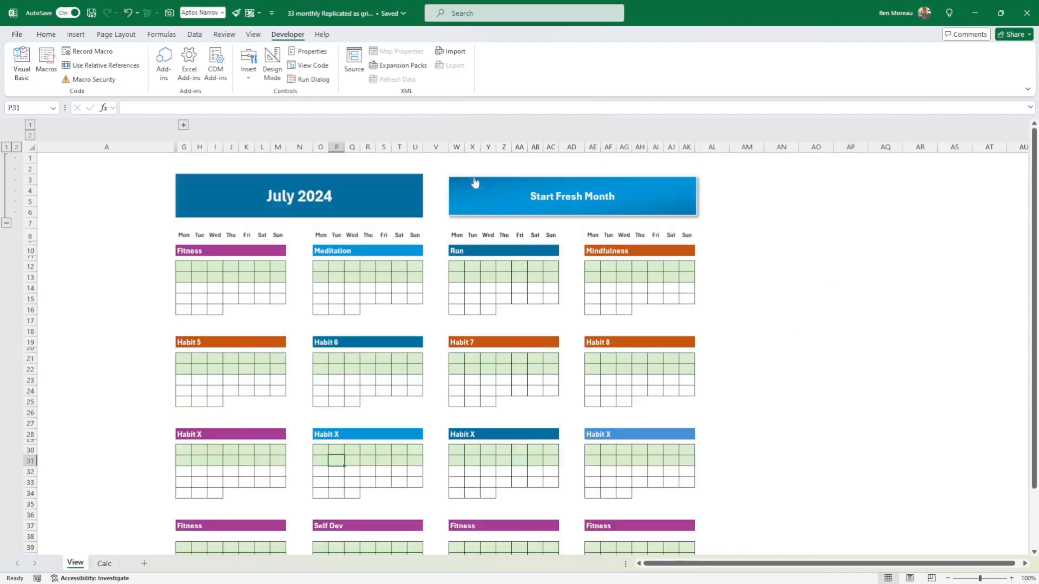
# - Change the Start Fresh Month button's fill to the solid dark blue used by the month heading
pyautogui.click(378, 186)
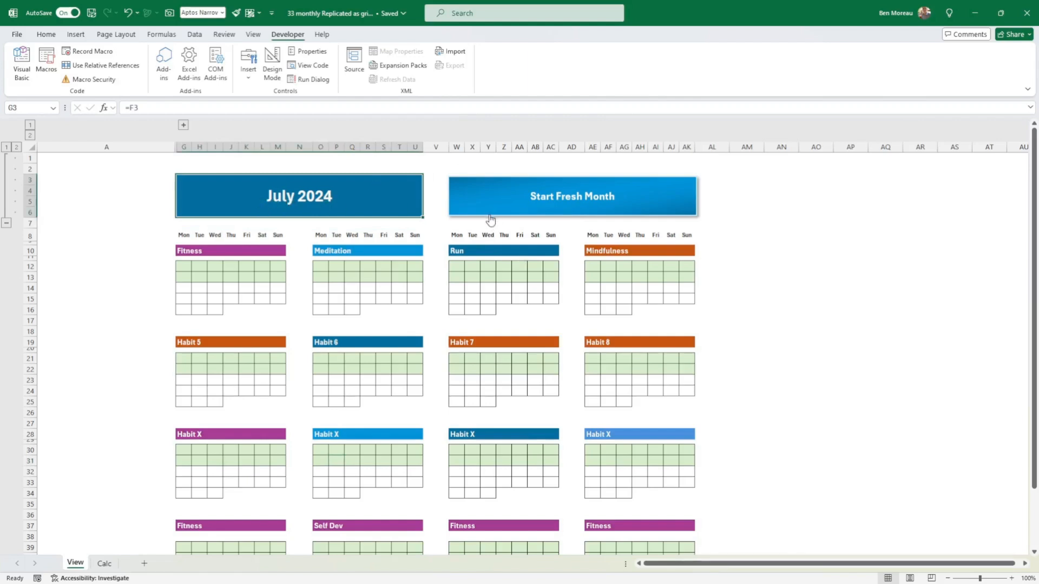
pyautogui.click(669, 215)
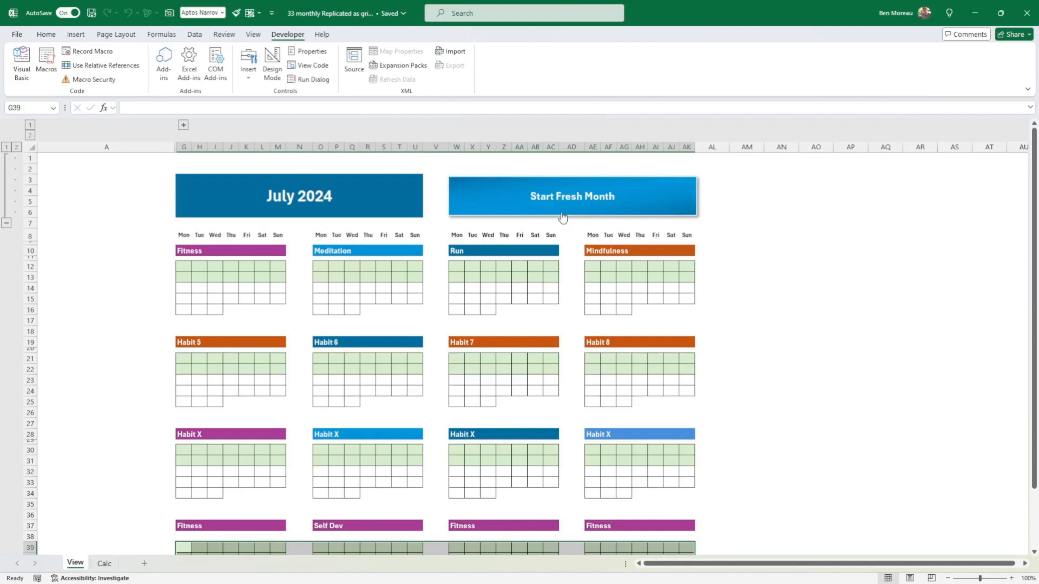
pyautogui.rightClick(562, 218)
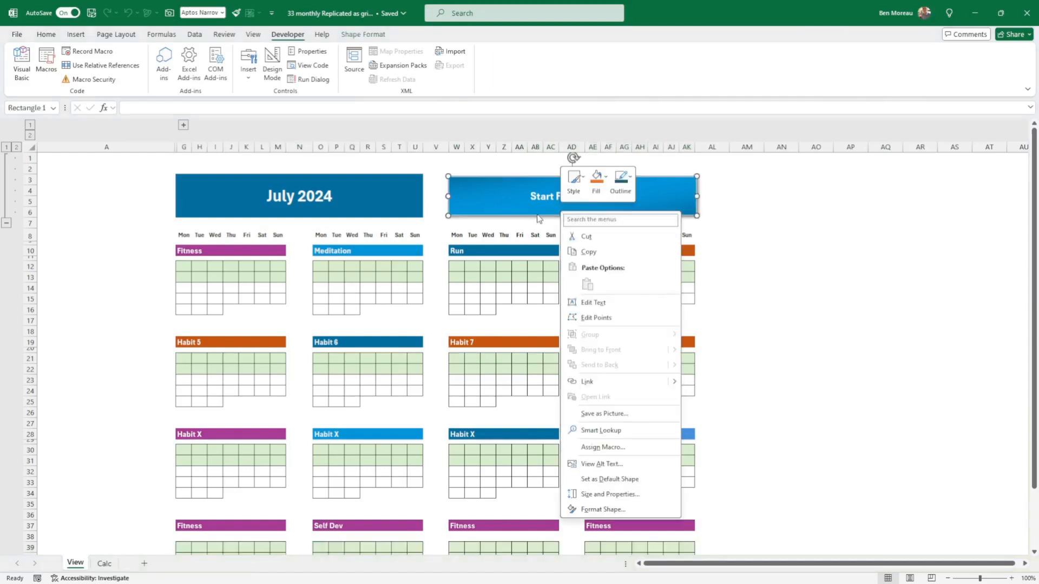
pyautogui.press('Escape')
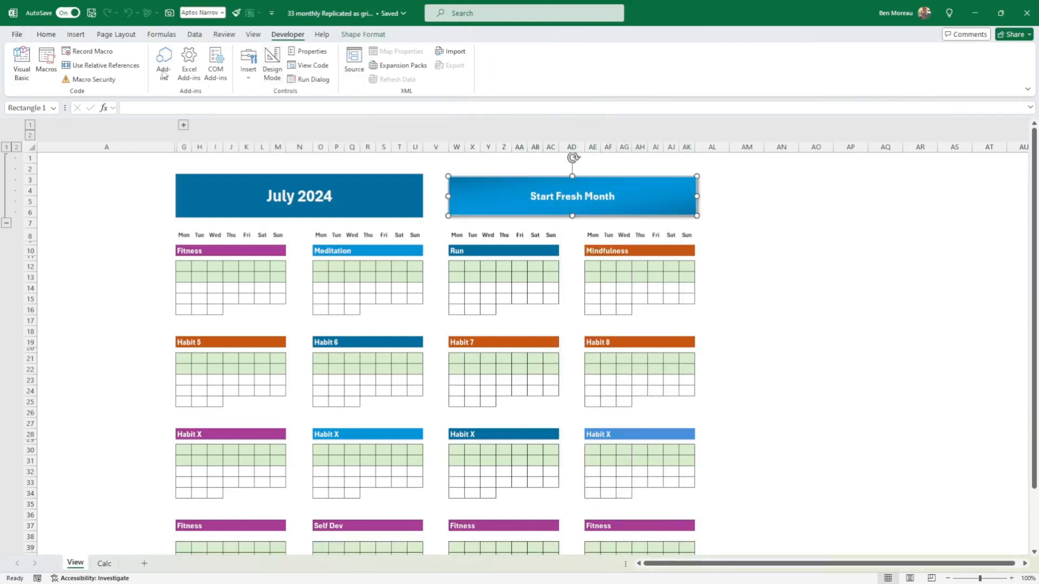
pyautogui.click(47, 36)
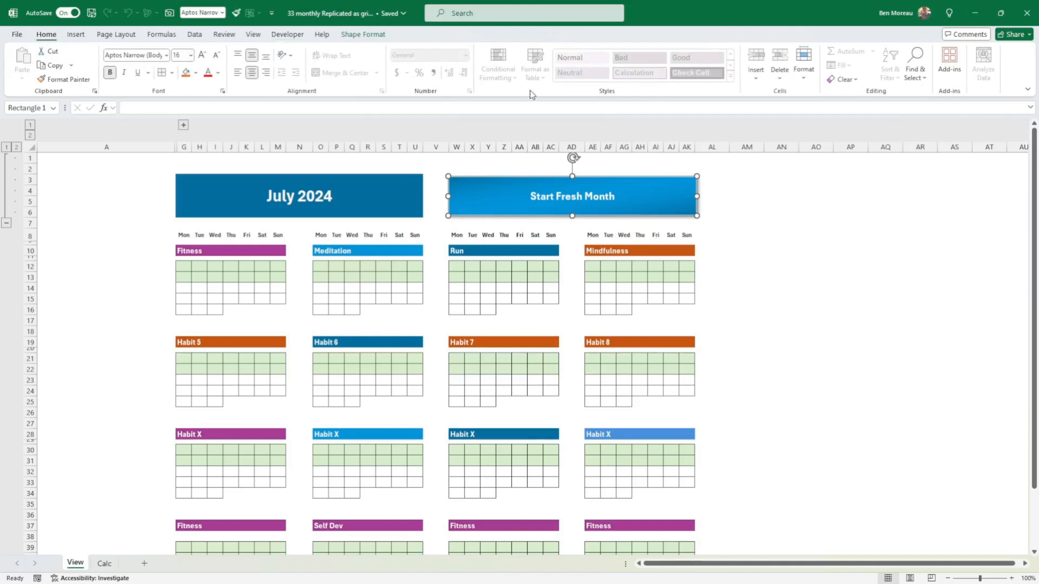
pyautogui.click(364, 35)
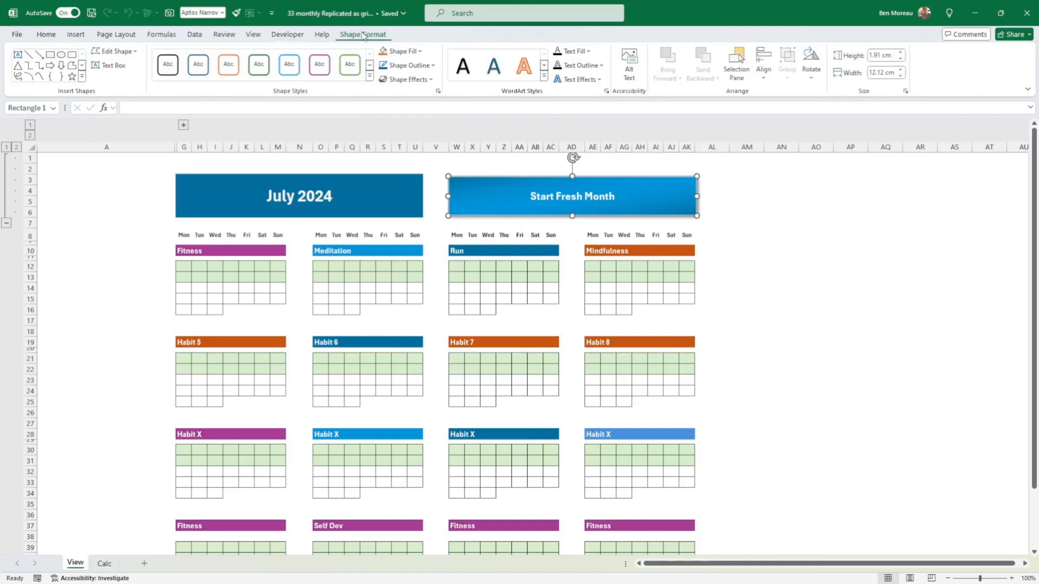
pyautogui.click(421, 51)
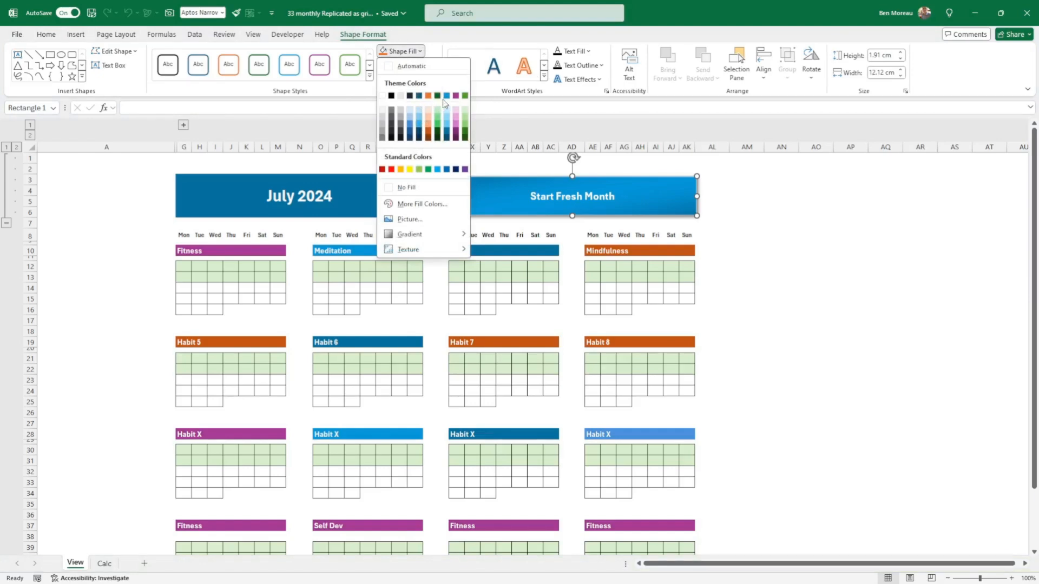
pyautogui.click(446, 129)
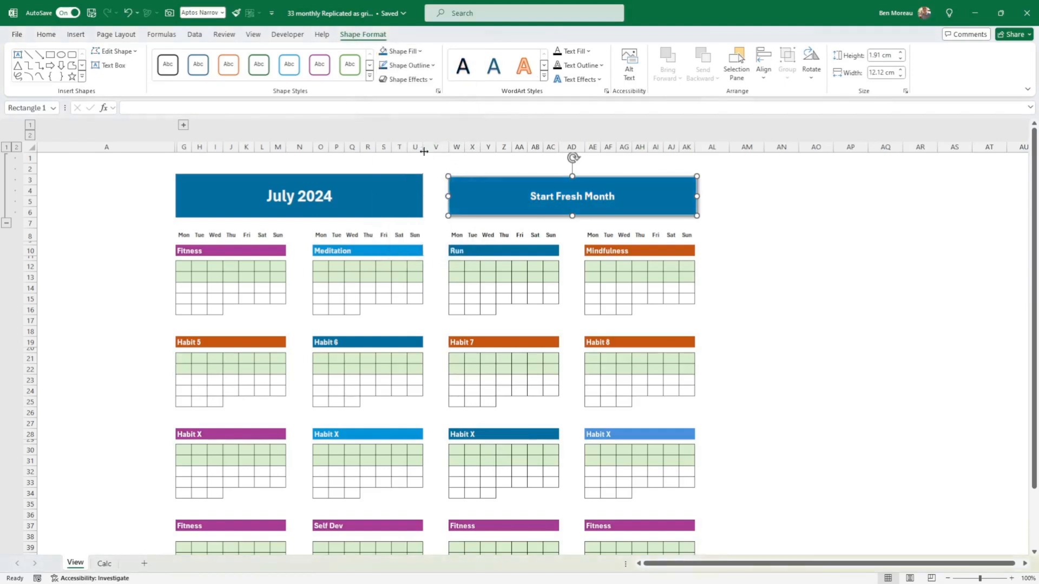
# - Enlarge the Start Fresh Month button's text to size 24, matching the month heading
pyautogui.click(54, 37)
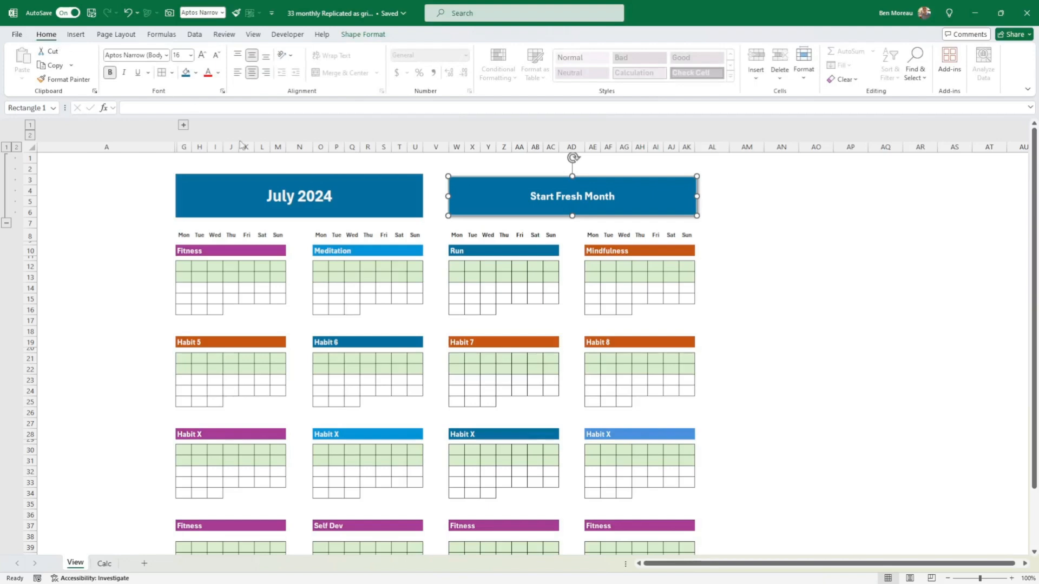
pyautogui.click(292, 189)
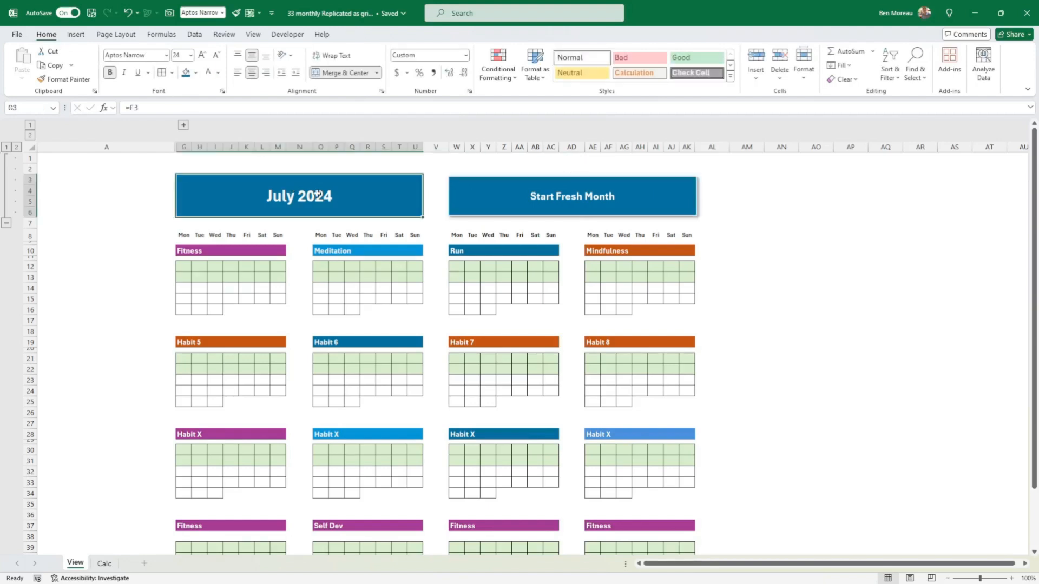
pyautogui.rightClick(527, 217)
pyautogui.click(836, 264)
pyautogui.scroll(-1, 821, 283)
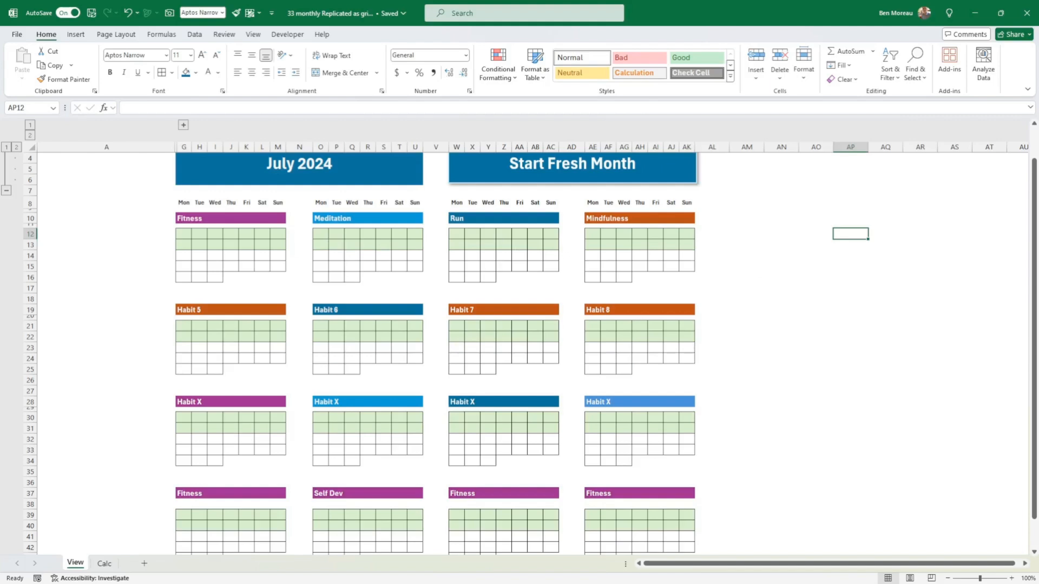
pyautogui.scroll(1, 780, 290)
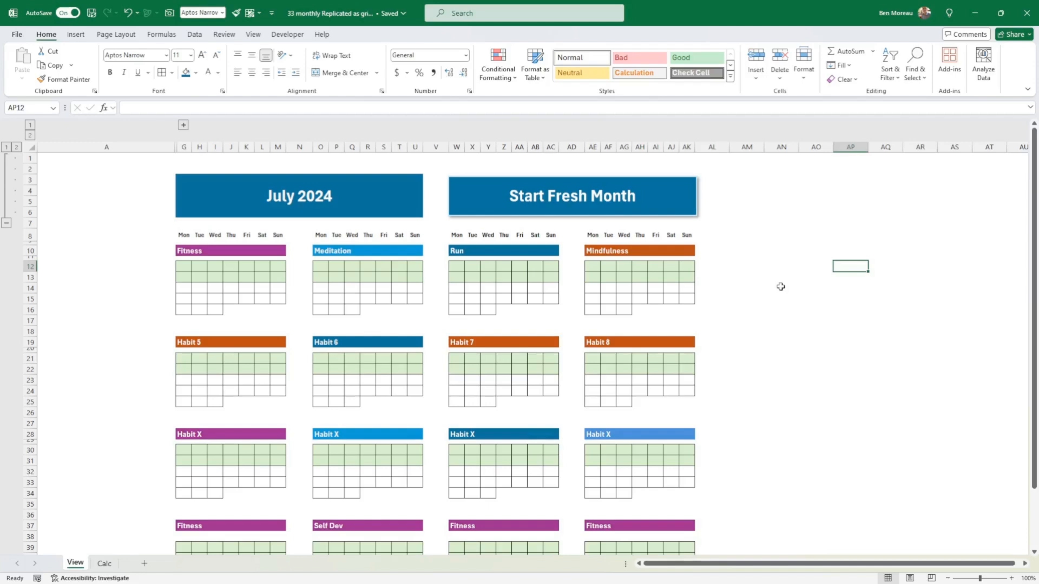
pyautogui.scroll(-1, 781, 287)
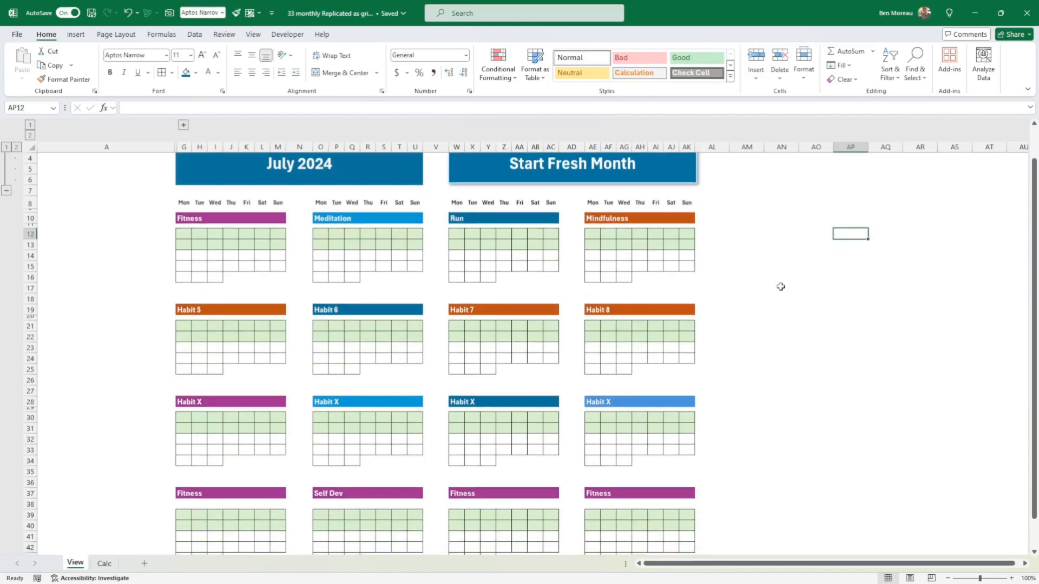
pyautogui.scroll(1, 781, 285)
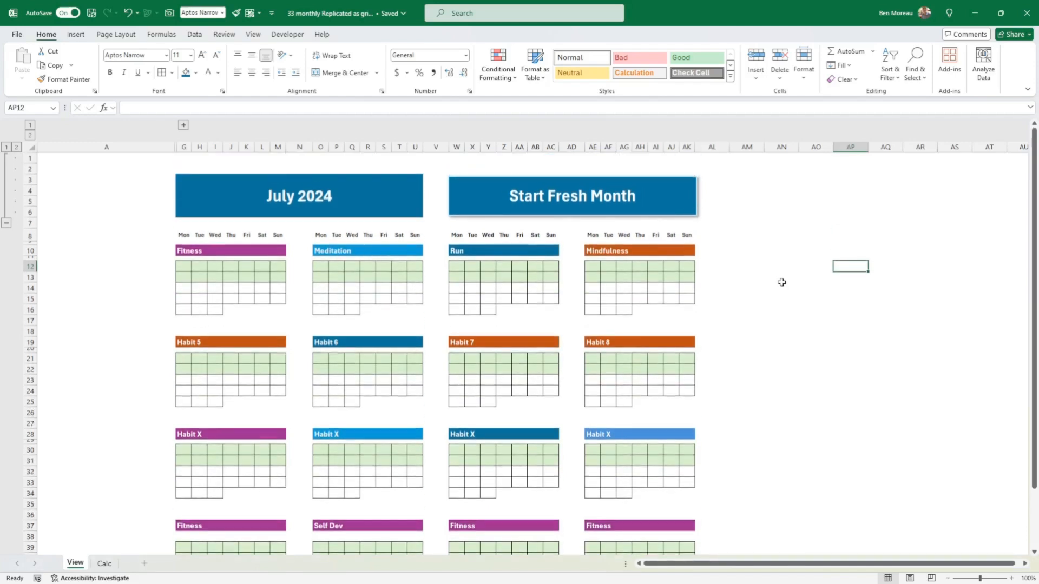
# - Expand the grouped columns on the Calc sheet and examine the date formulas in its first calendar grid, G14:M19
pyautogui.click(104, 564)
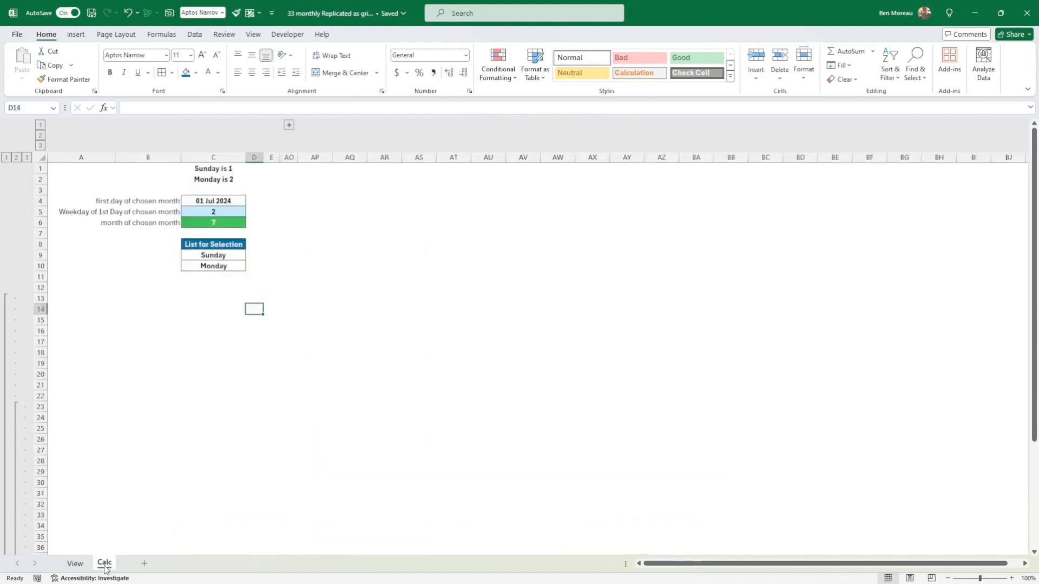
pyautogui.click(289, 125)
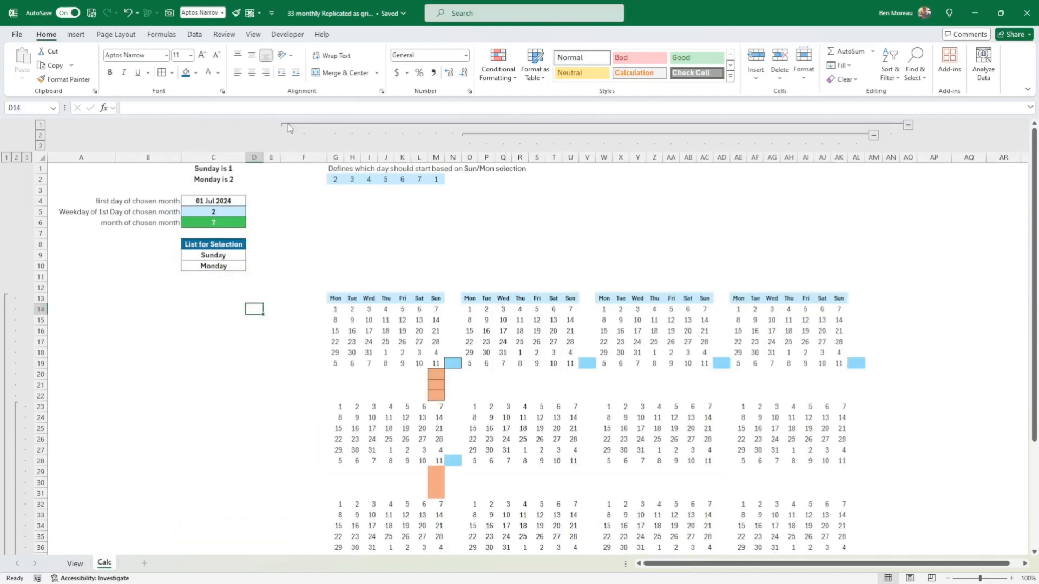
pyautogui.click(336, 309)
pyautogui.moveTo(336, 311); pyautogui.dragTo(431, 362)
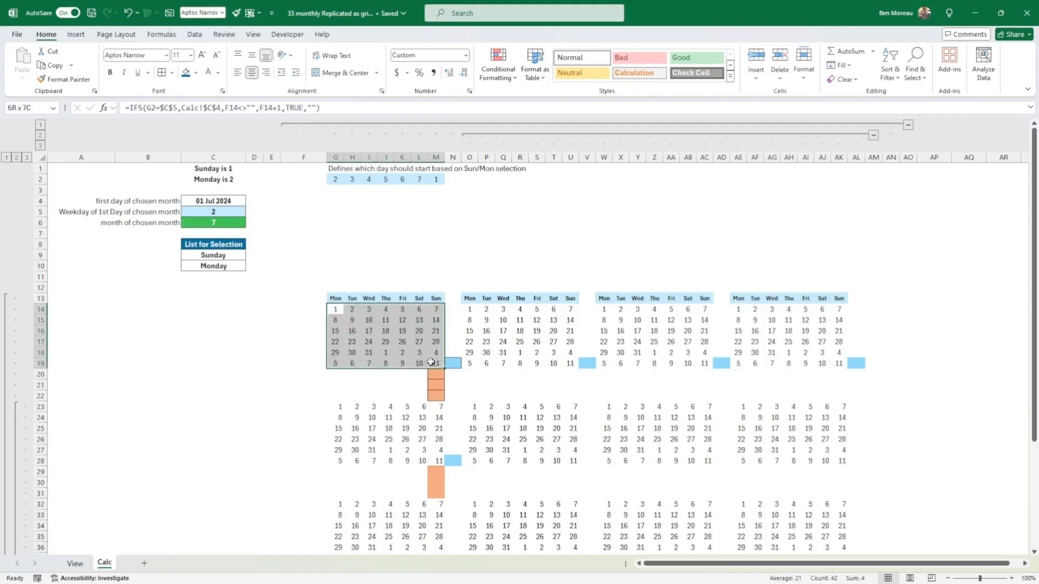
pyautogui.click(385, 319)
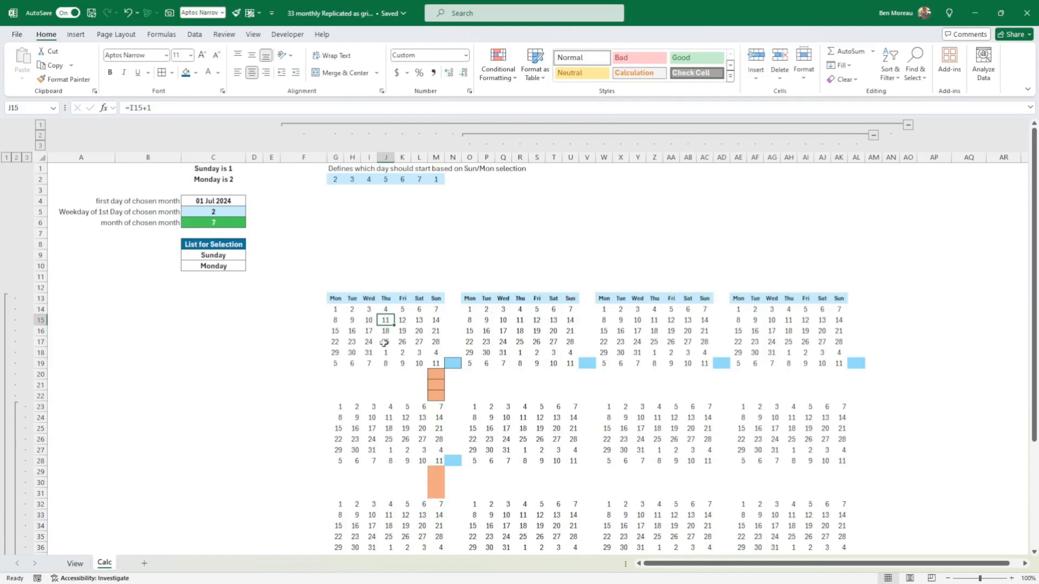
# - Review the conditional formatting rules that apply to cell H13 in the View sheet's Fitness grid
pyautogui.click(76, 565)
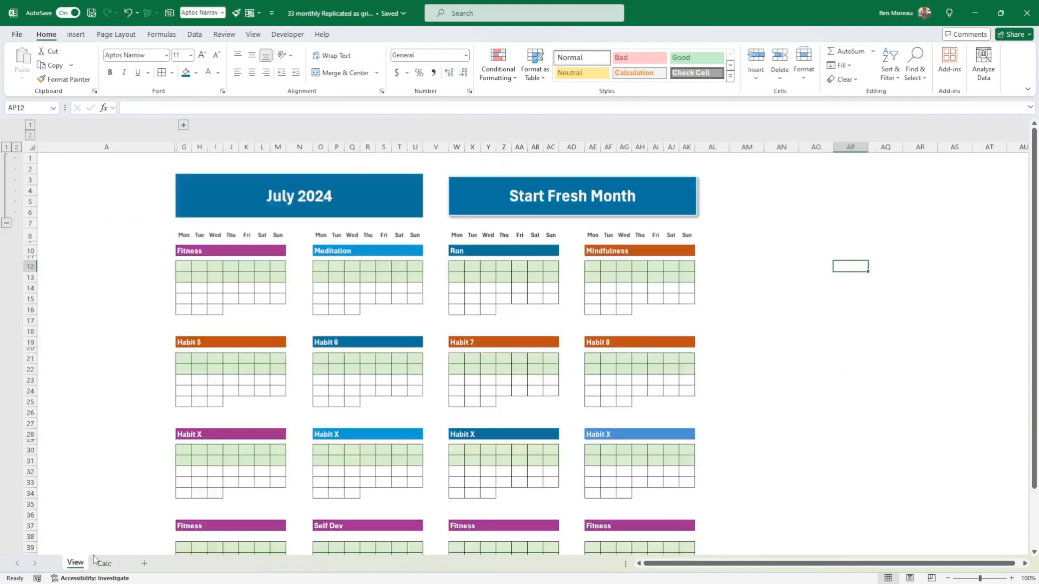
pyautogui.click(199, 277)
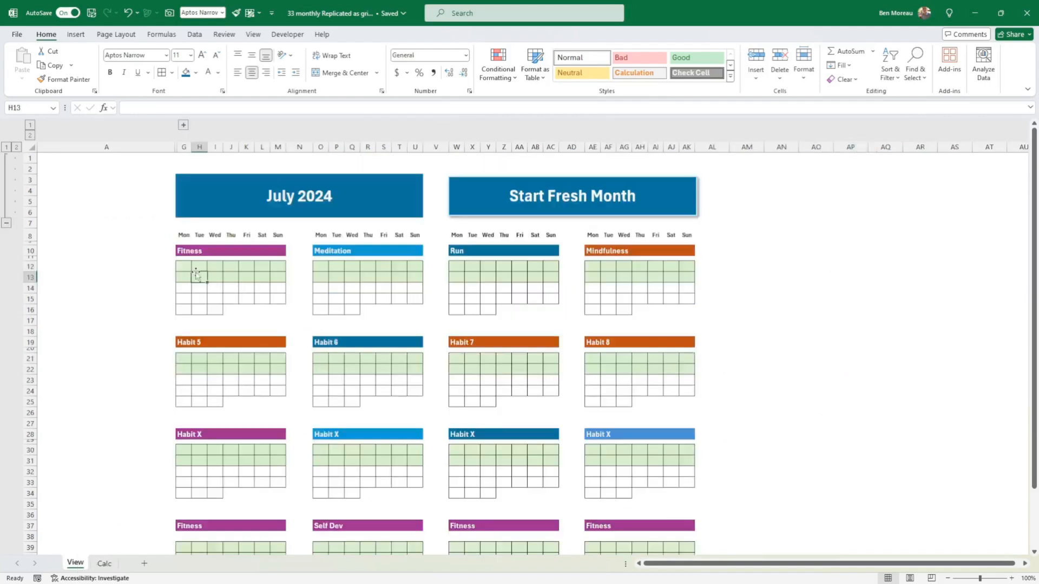
pyautogui.click(498, 70)
pyautogui.click(522, 241)
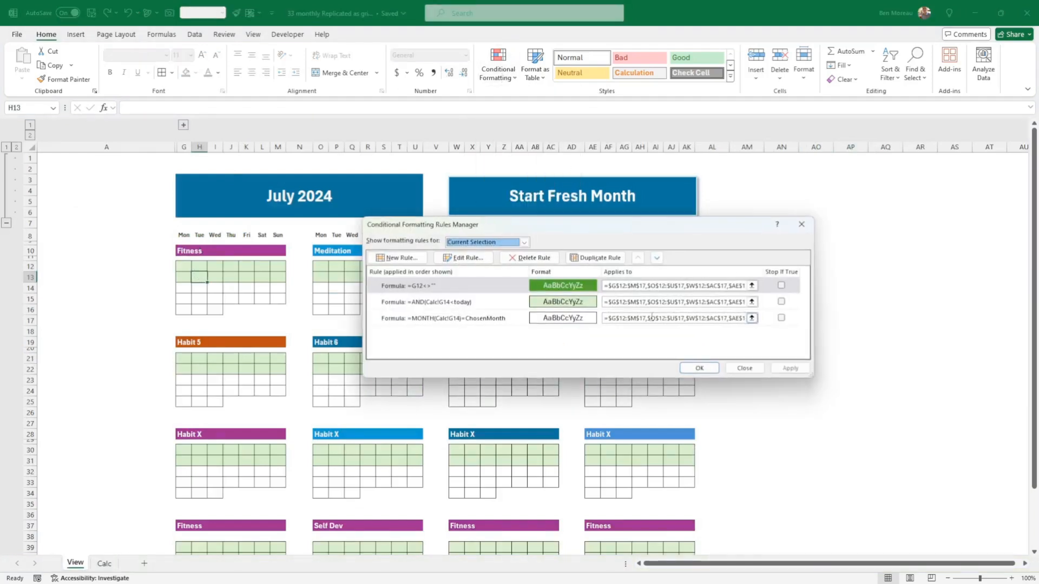
pyautogui.press('Escape')
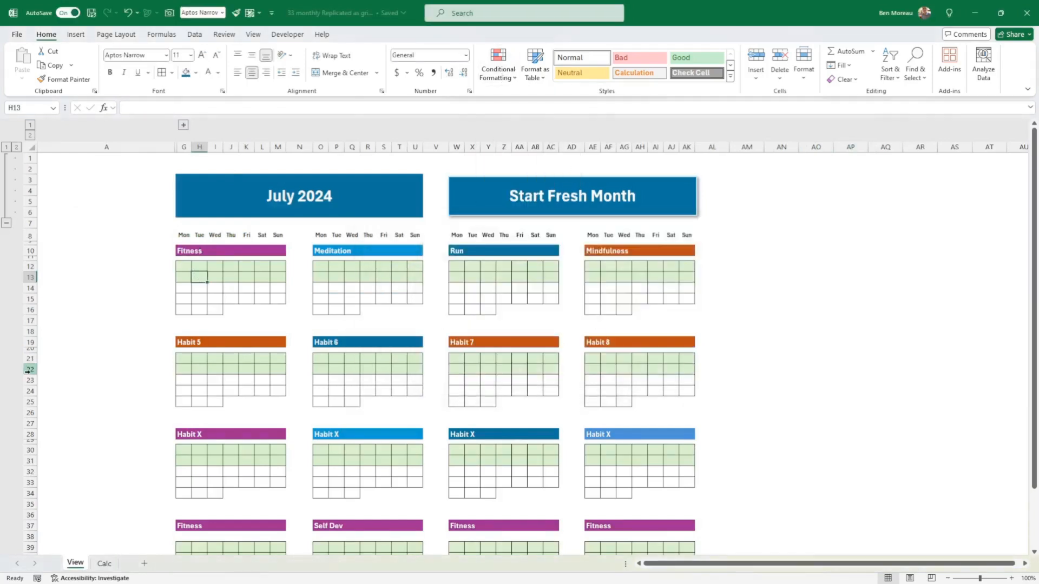